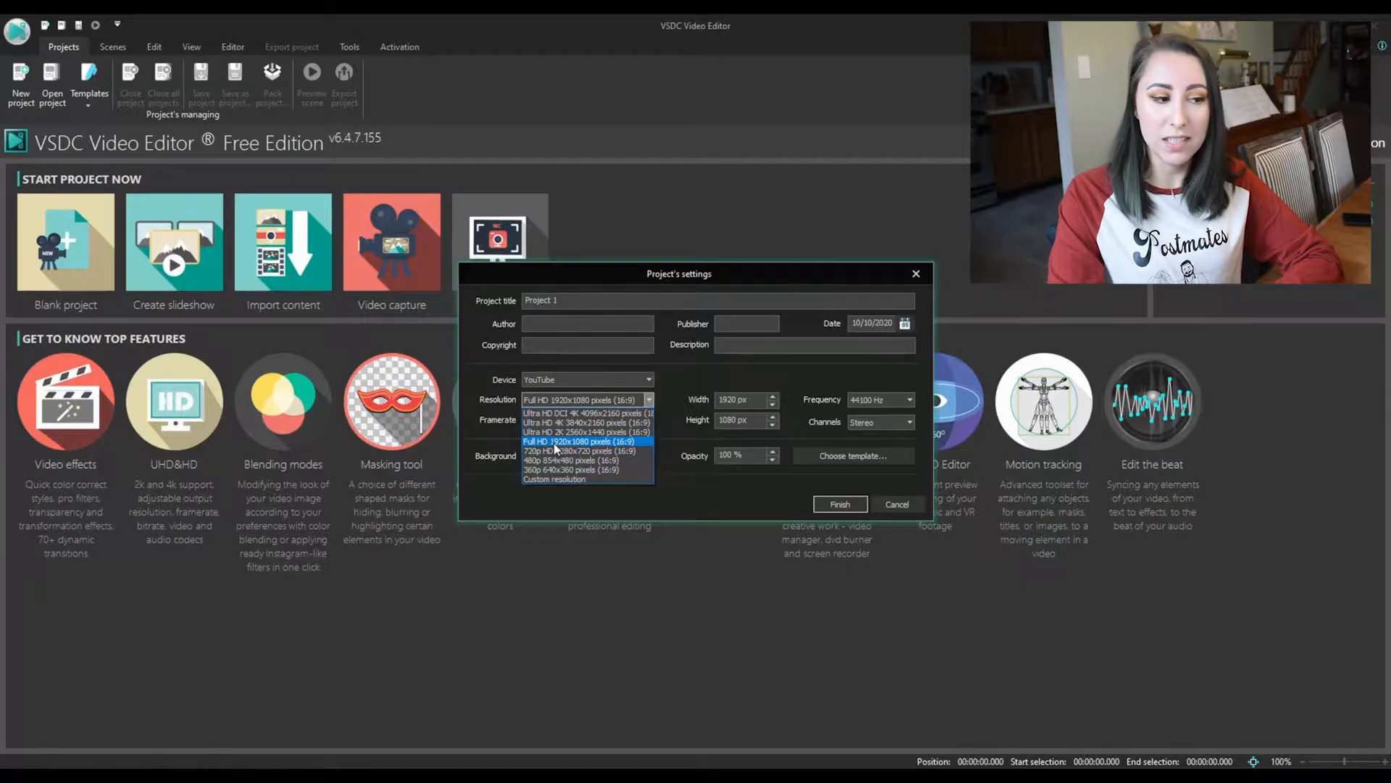
Step: Create the project with Full HD 1920x1080 resolution, a 30 fps frame rate and a black background
click(642, 402)
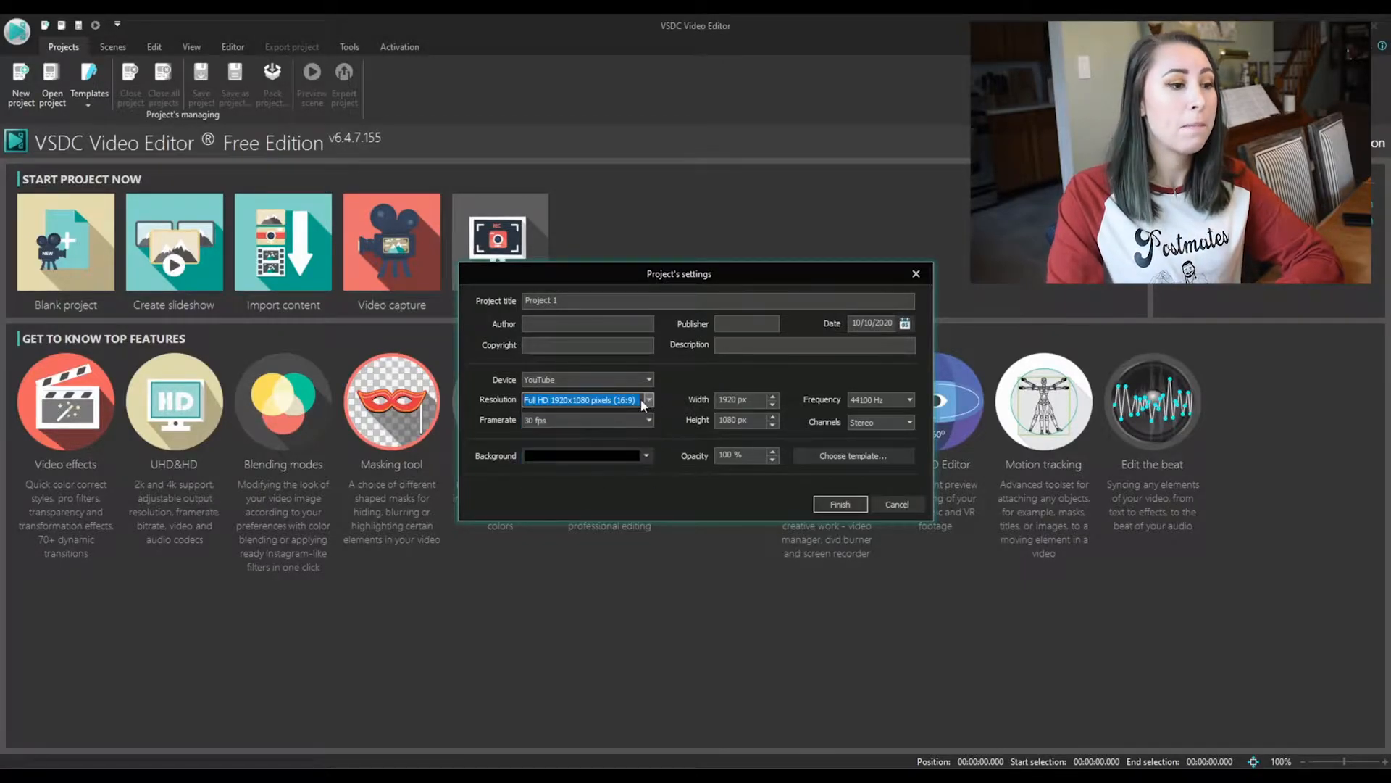
click(649, 421)
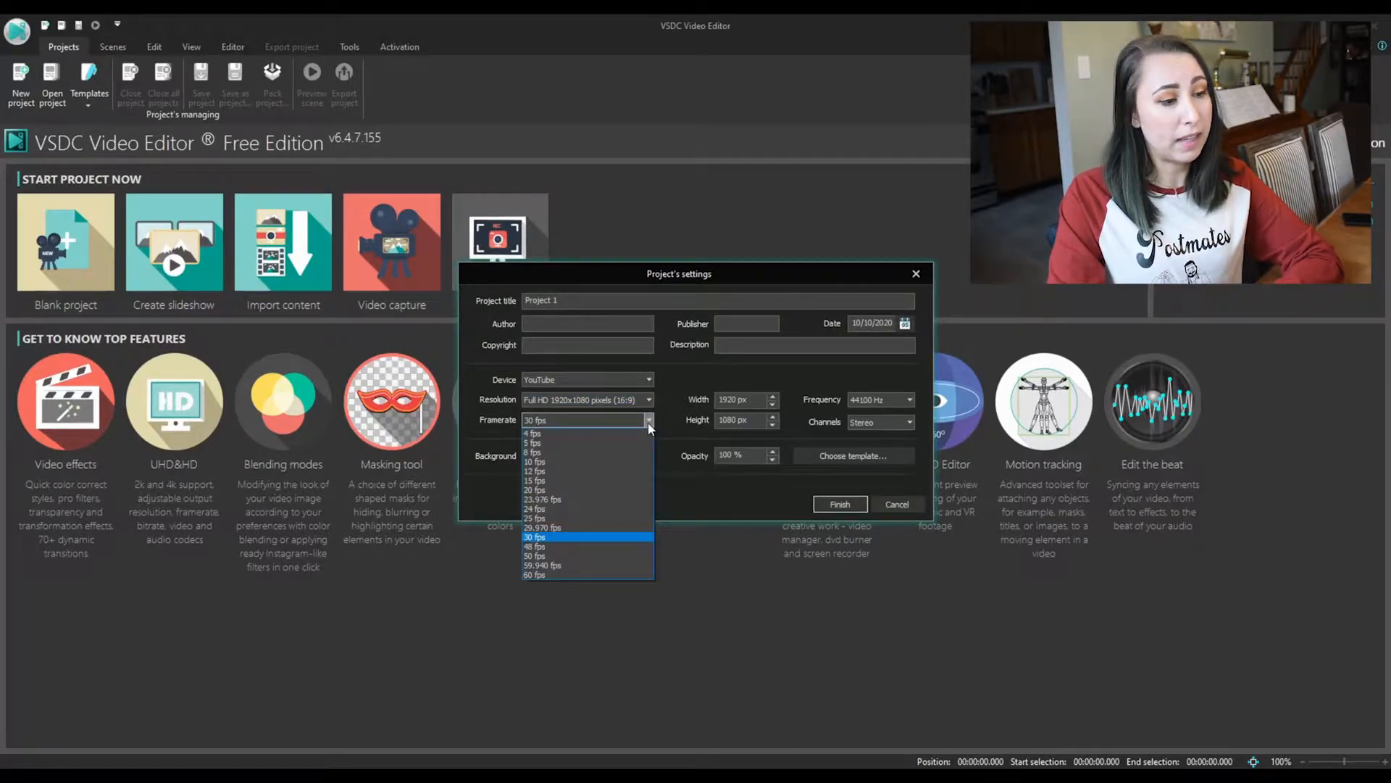
click(650, 421)
click(647, 456)
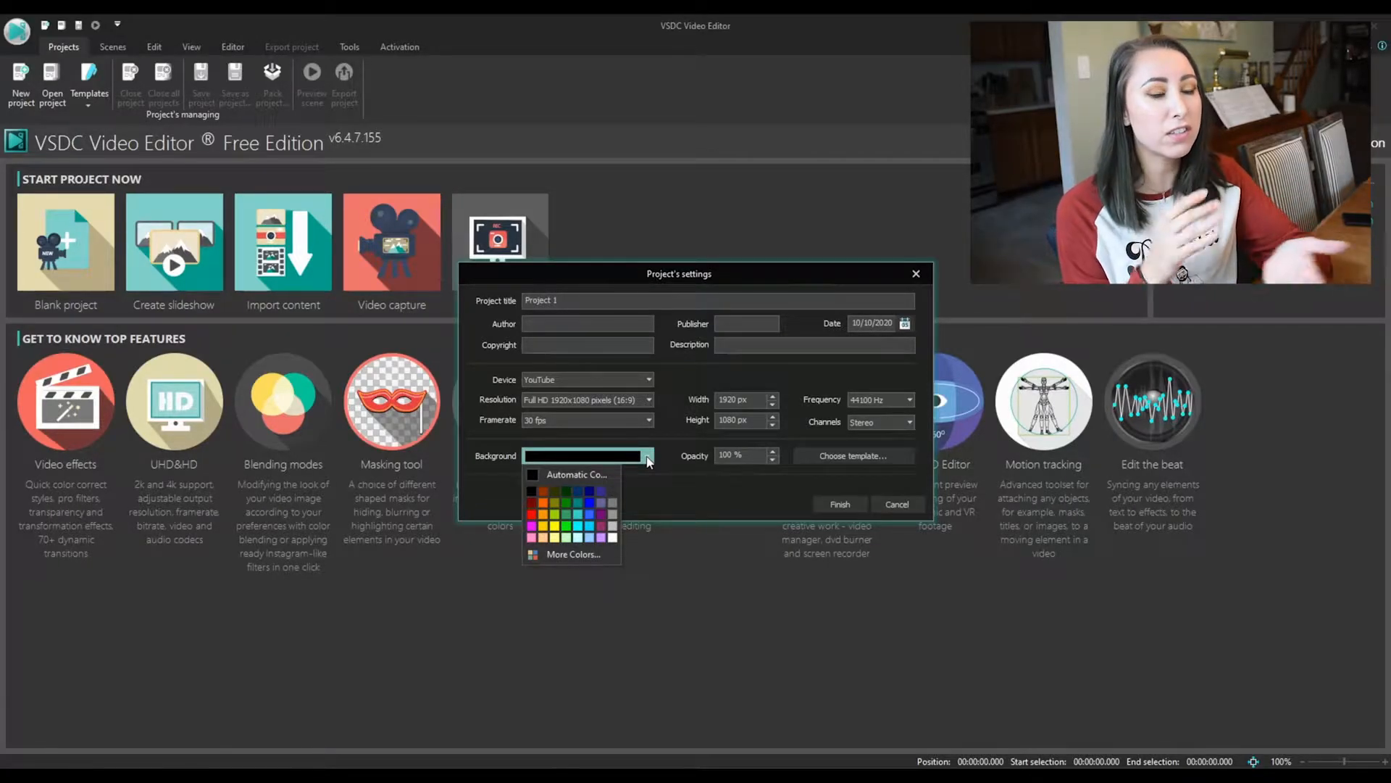
click(649, 461)
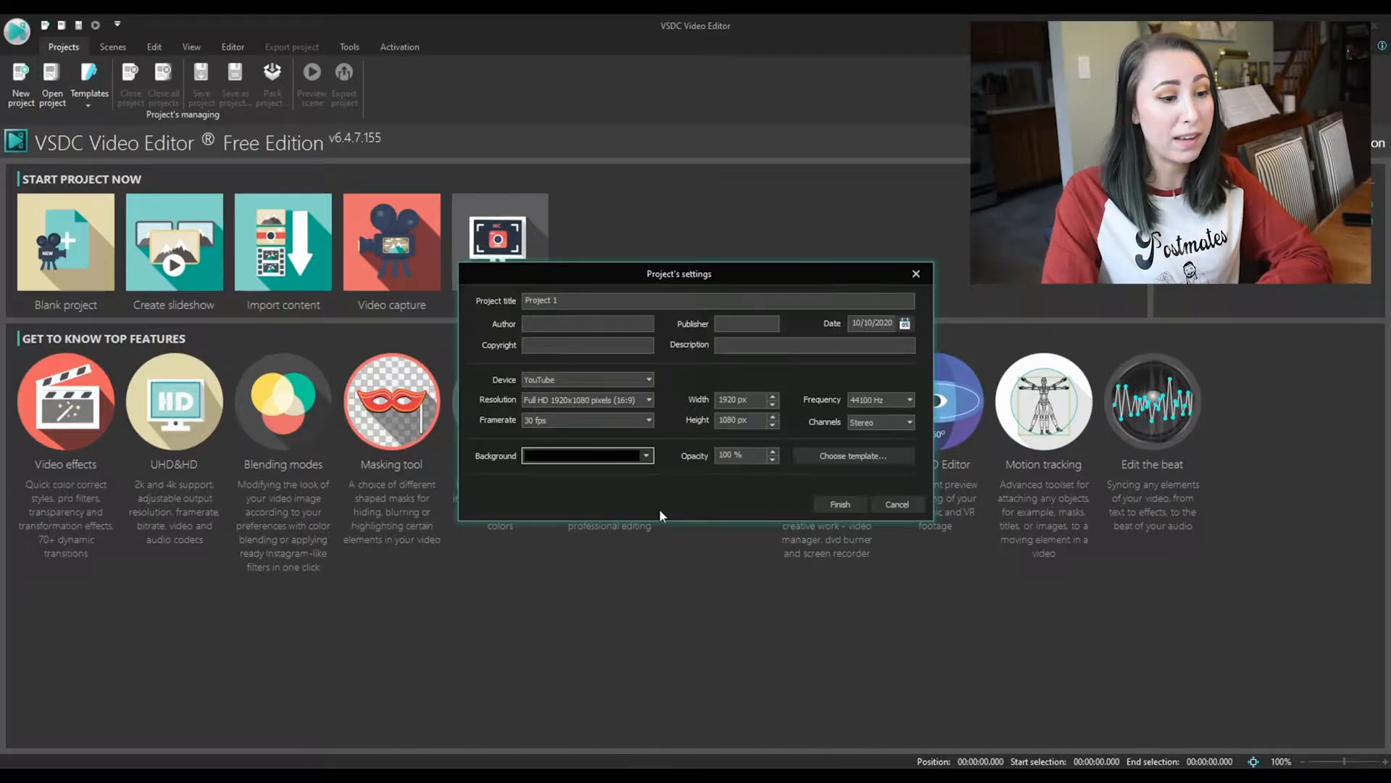
click(839, 505)
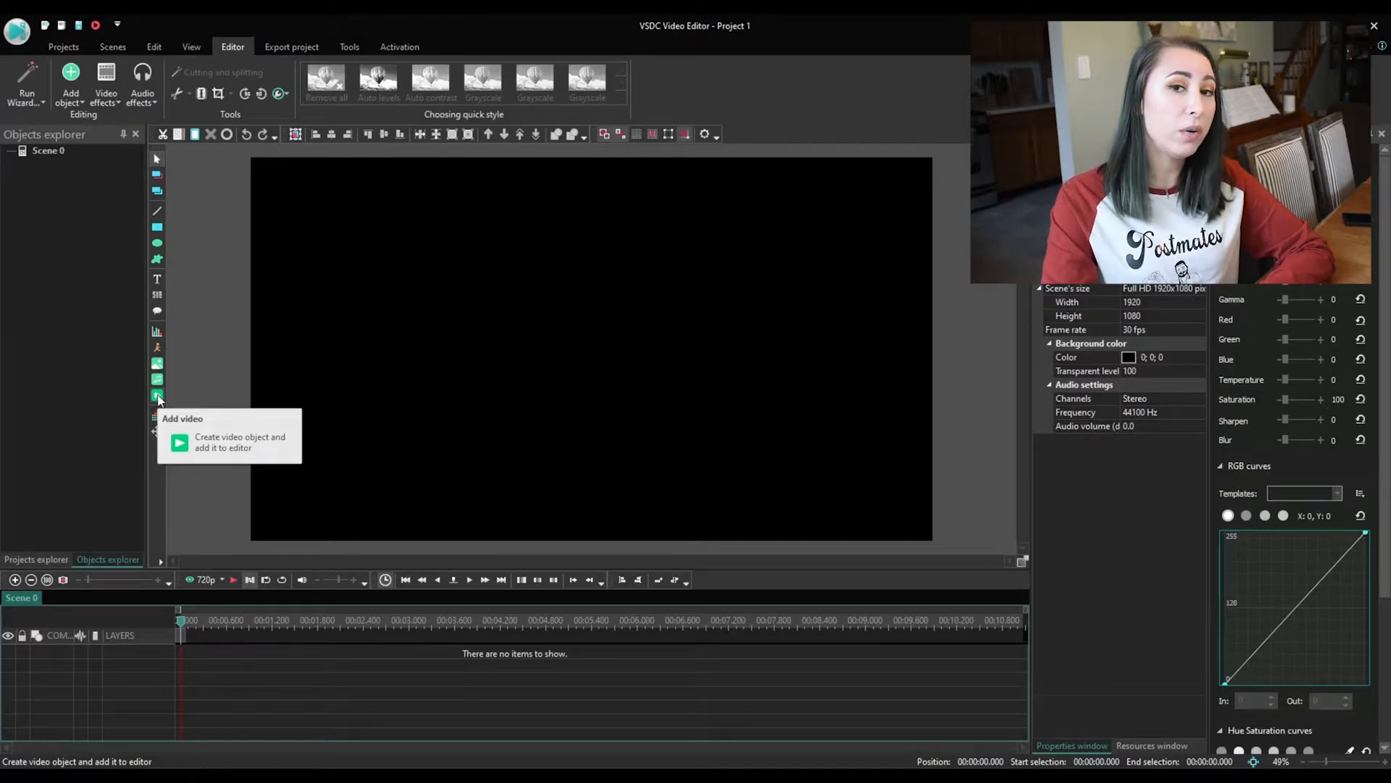
Step: Choose the video file LSB_3221.MOV to add as a video object to the scene
click(70, 90)
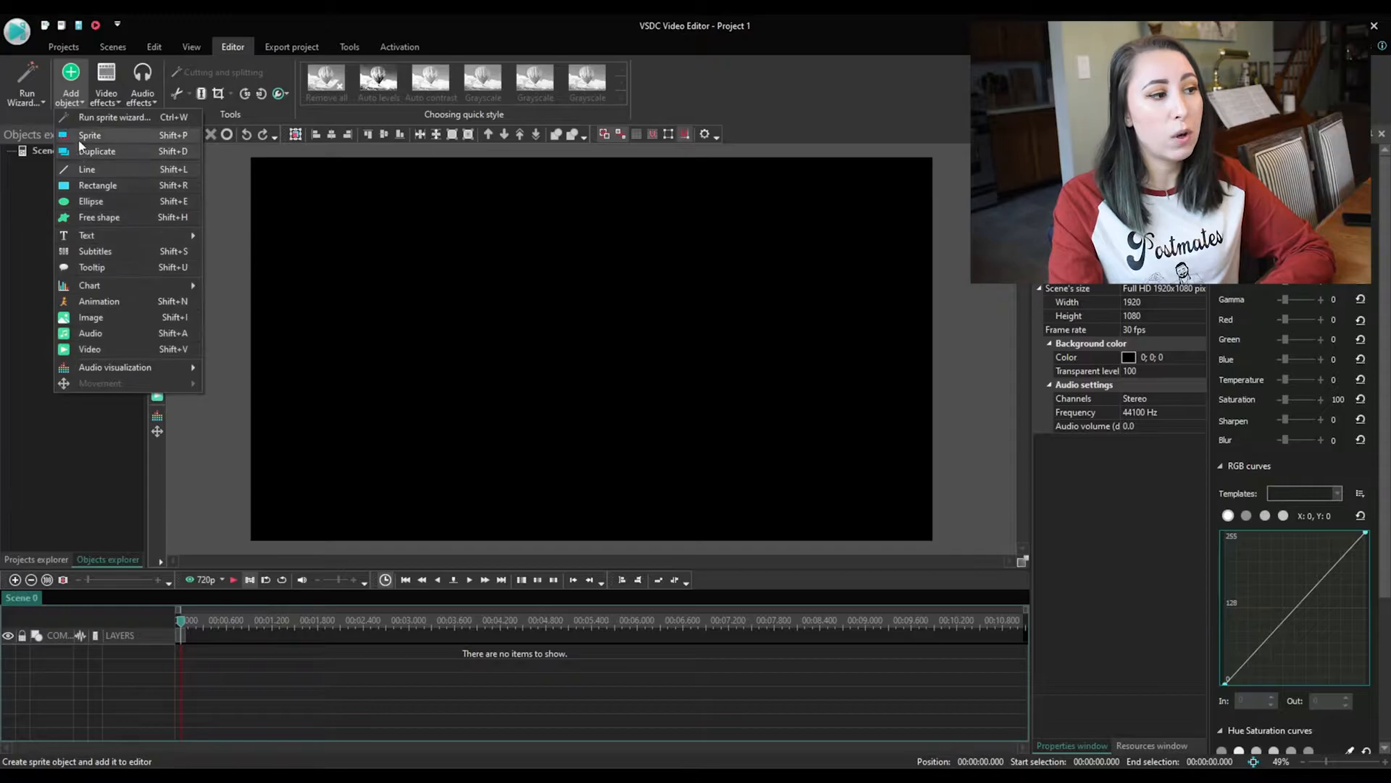
click(205, 454)
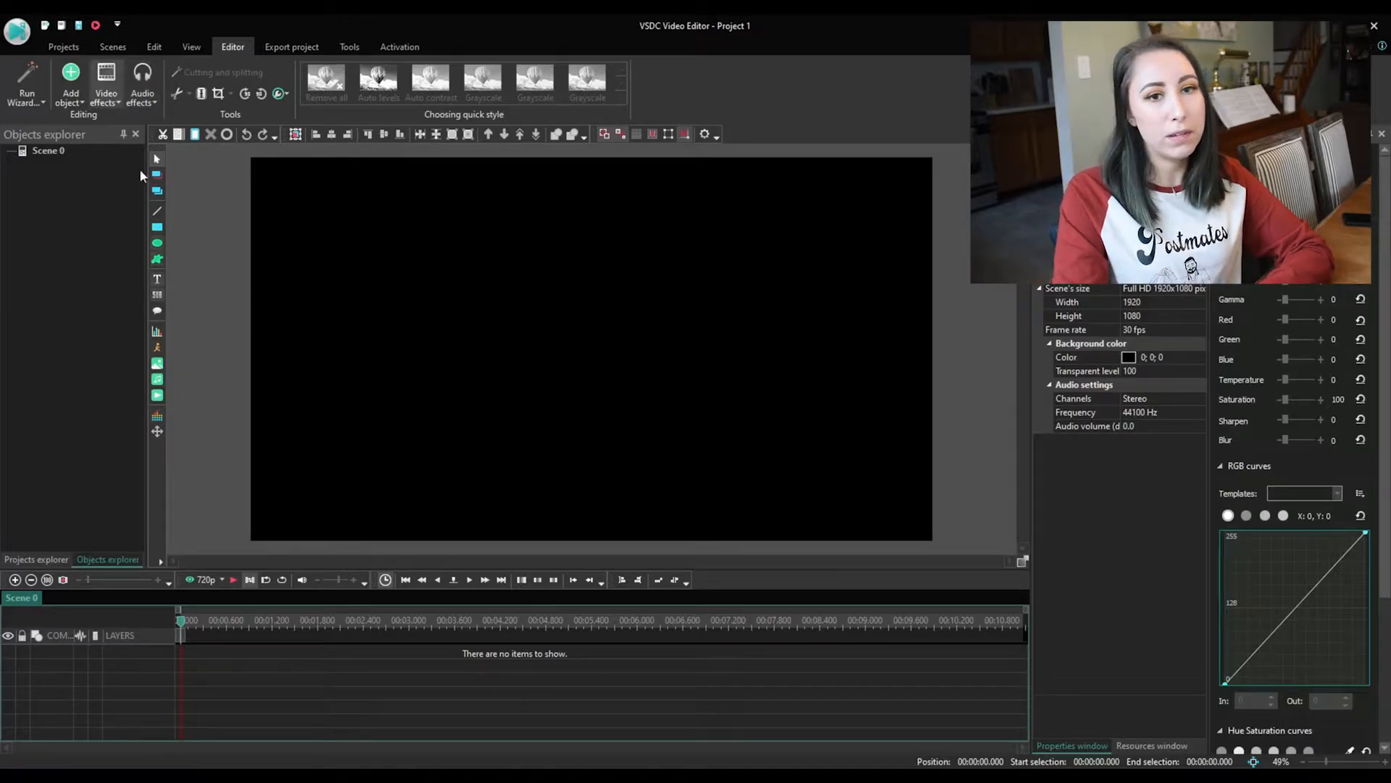
click(158, 397)
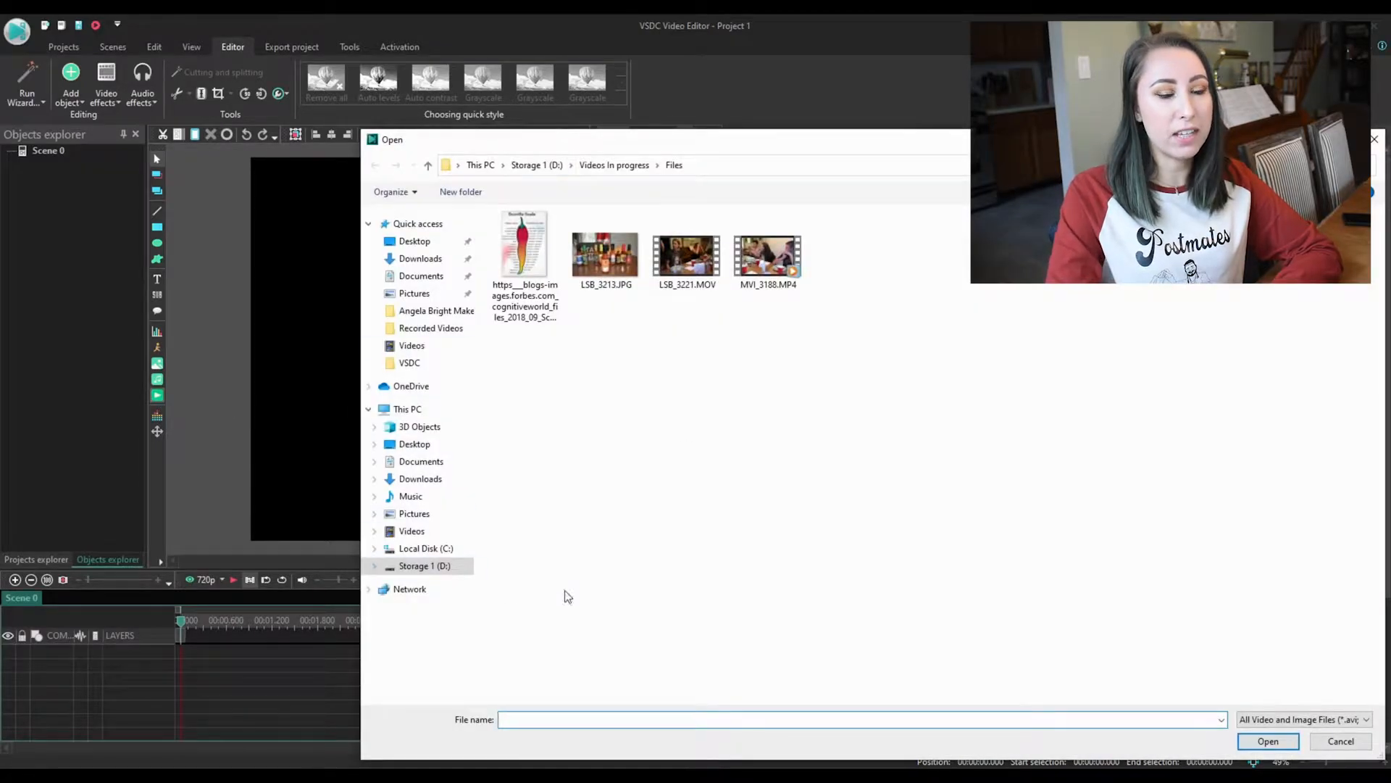
click(687, 255)
click(1268, 740)
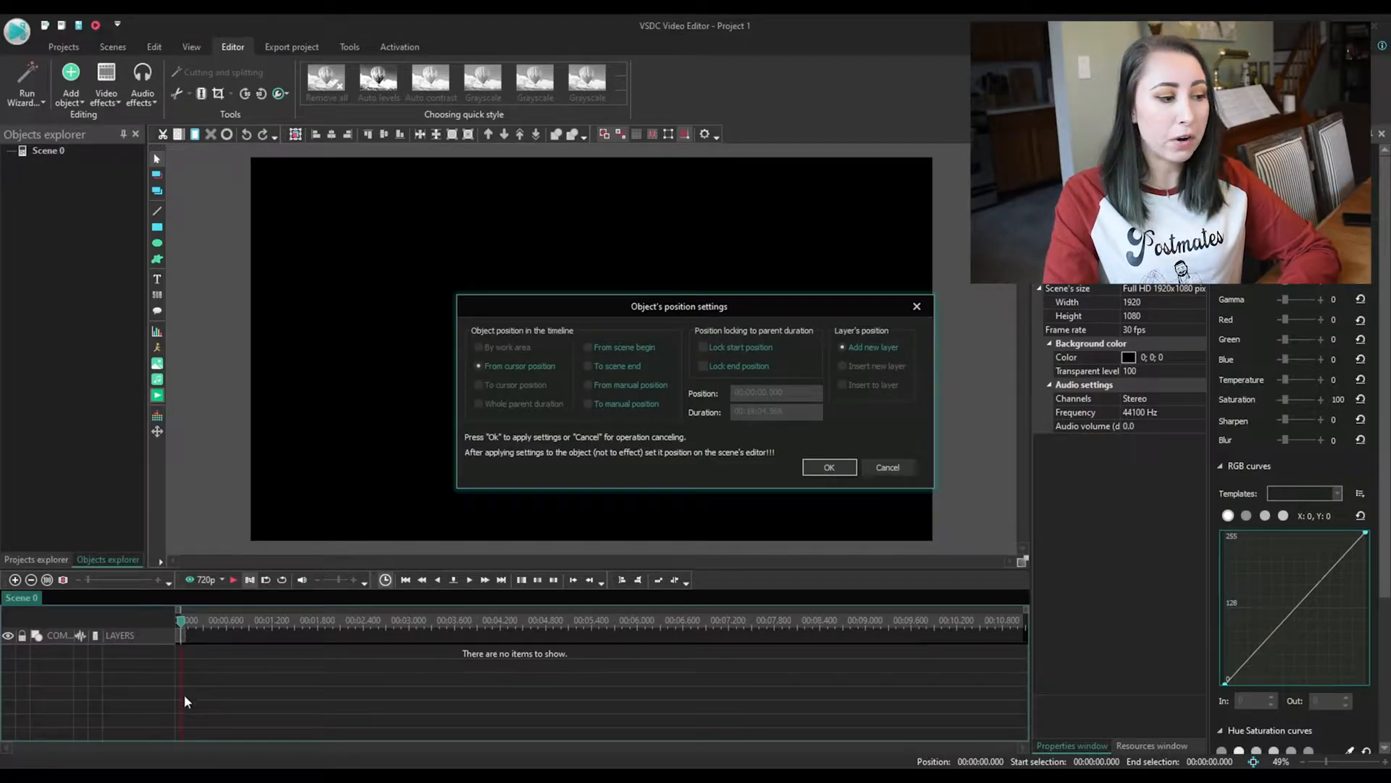
Step: Place the video on a new layer, positioned in the timeline from the cursor position
click(829, 466)
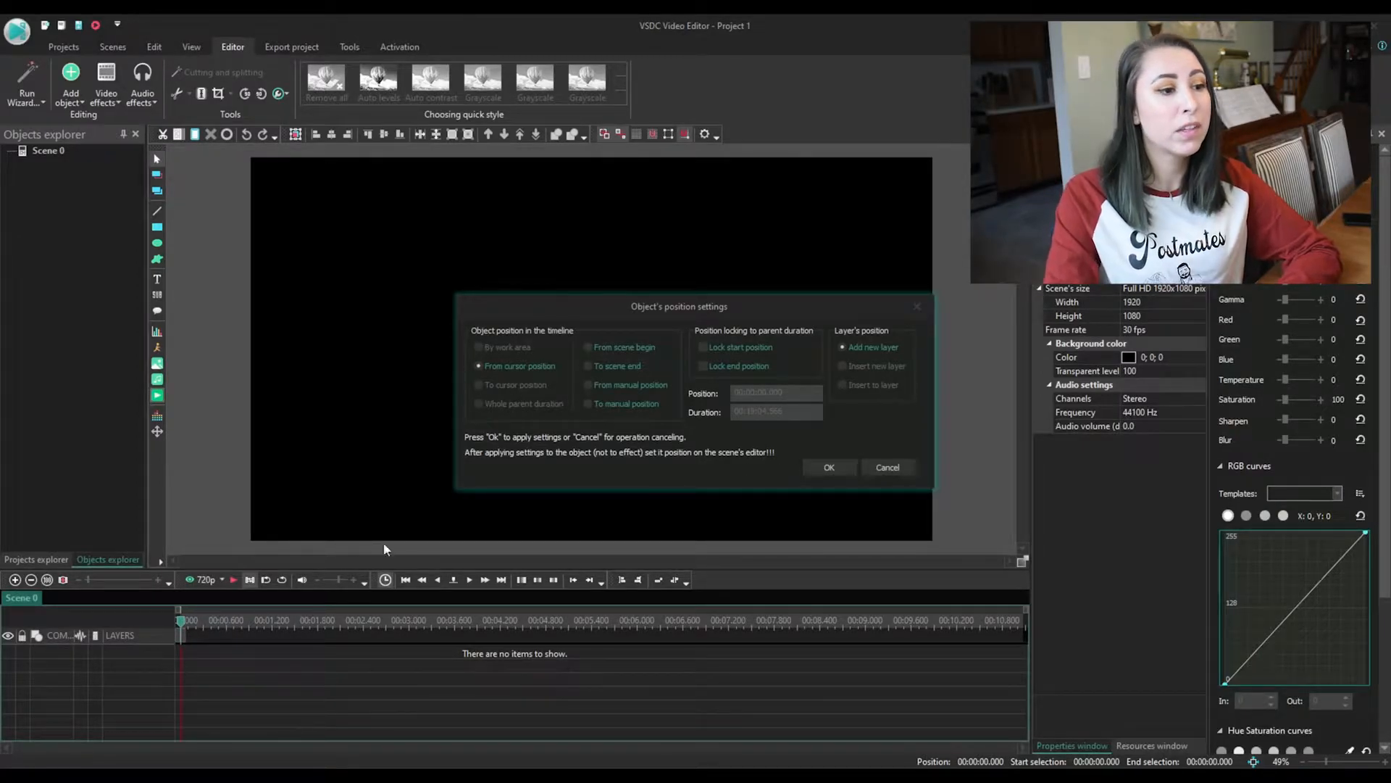
click(610, 389)
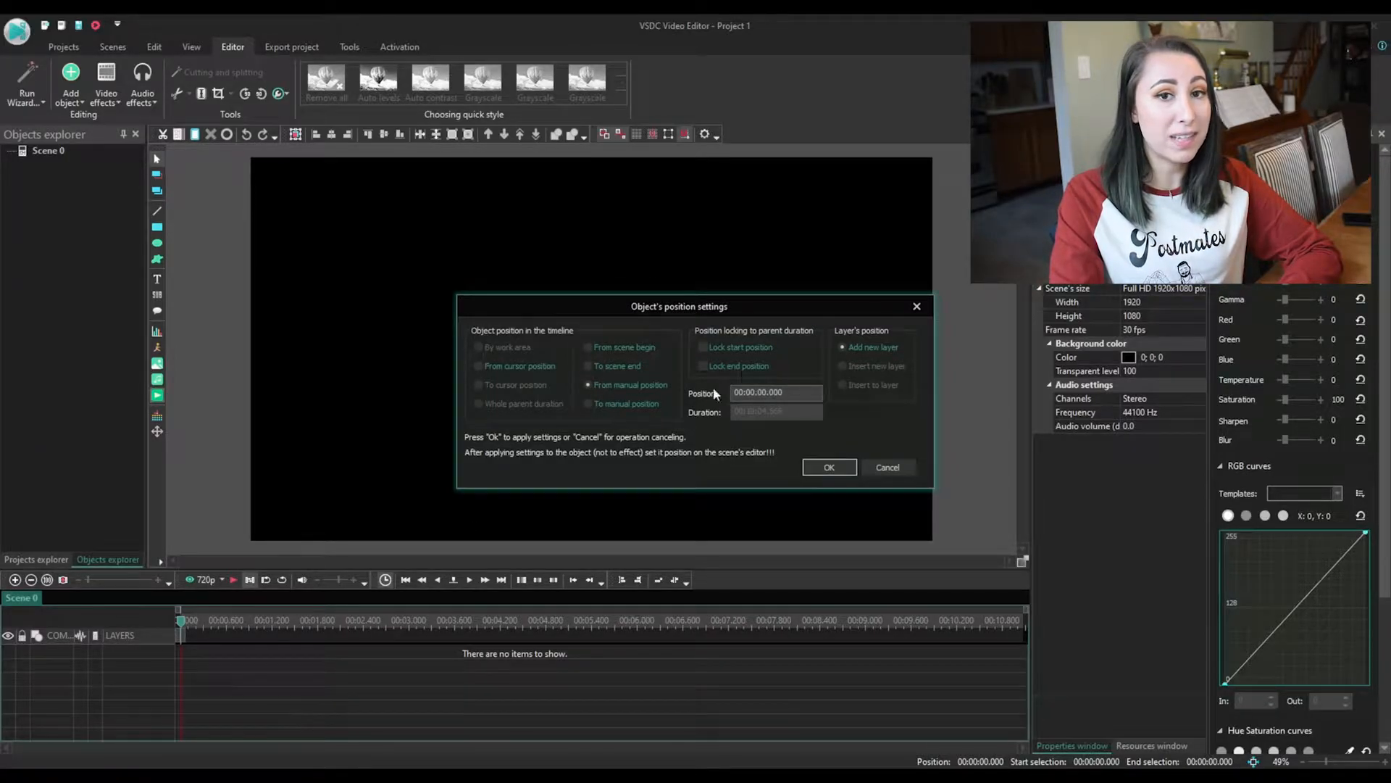
click(792, 390)
click(589, 347)
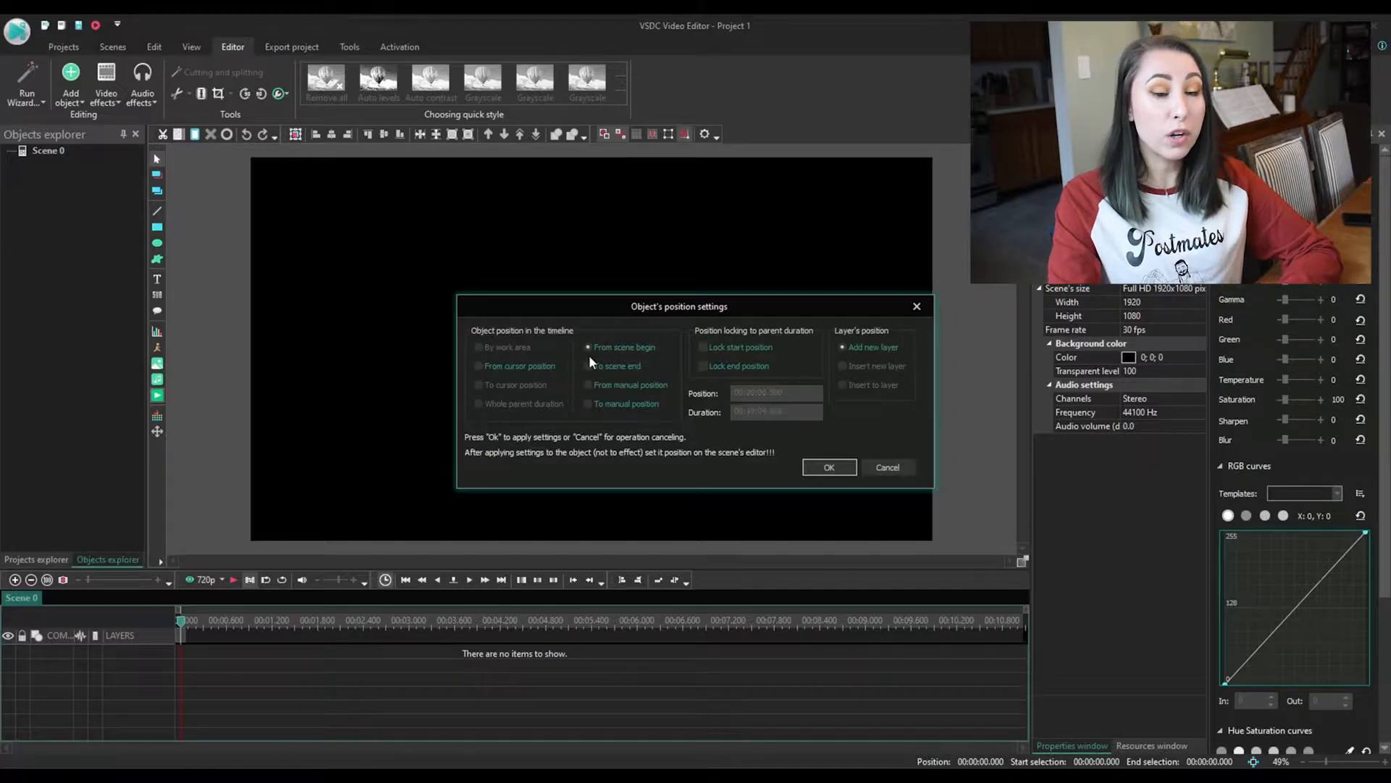
click(589, 366)
click(479, 366)
click(826, 468)
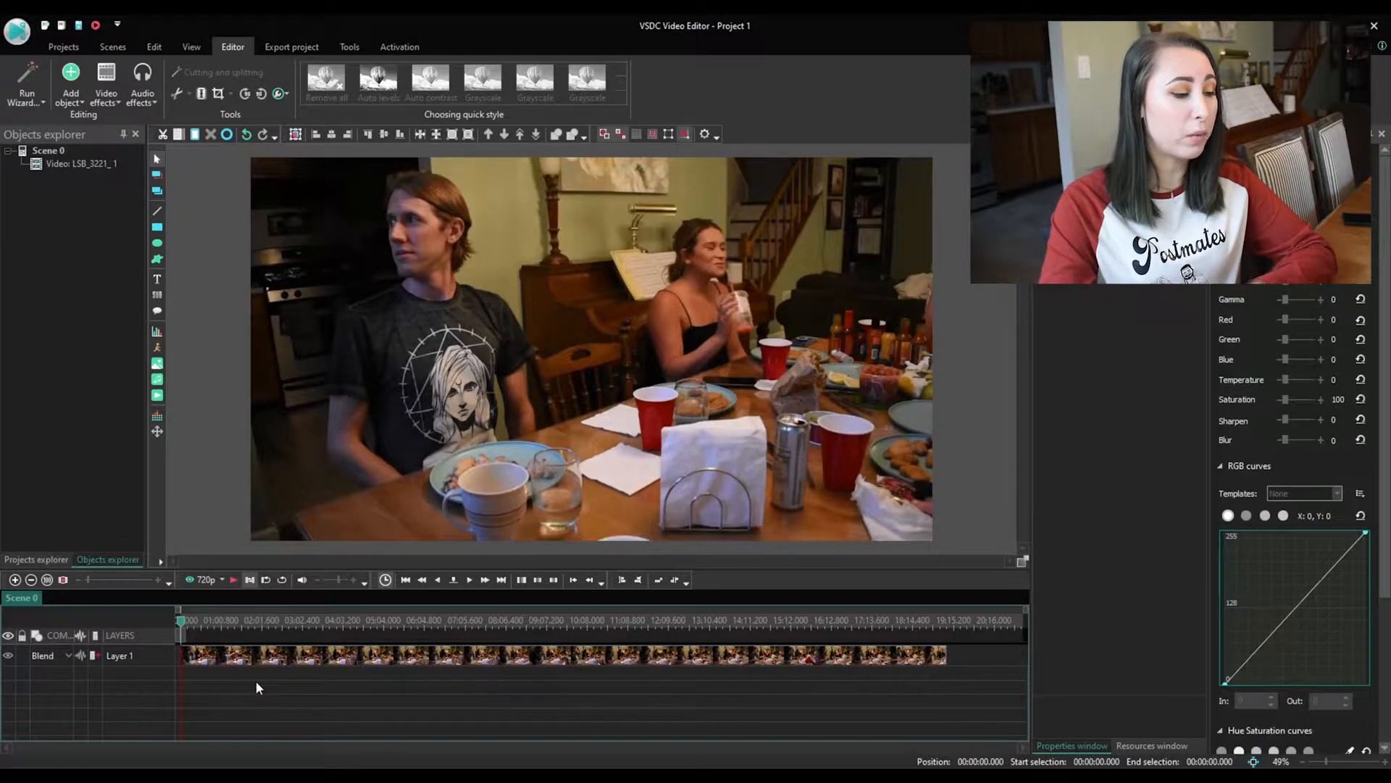
Step: Preview the footage by scrubbing to about 00:08:48, playing a short stretch of the scene and trying the timeline scale
click(394, 624)
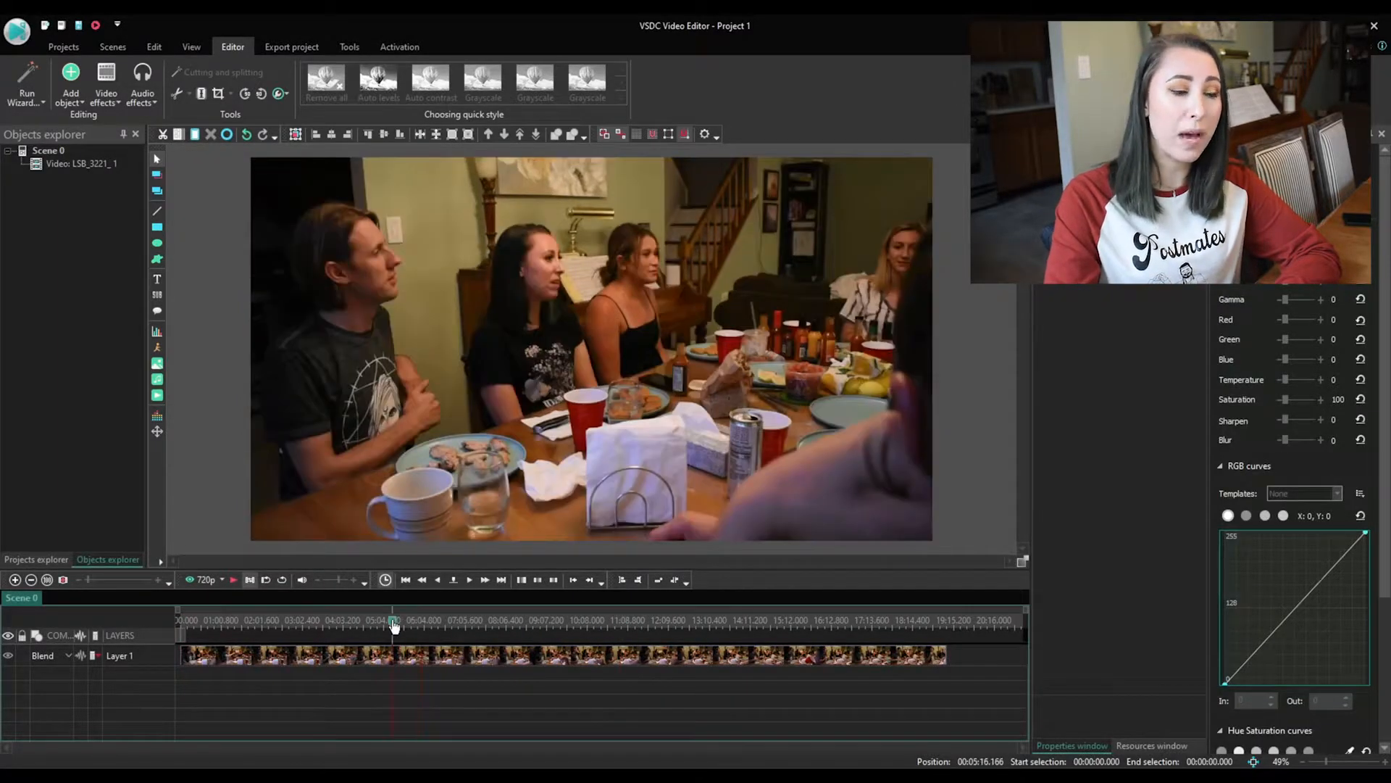
drag(393, 625, 534, 628)
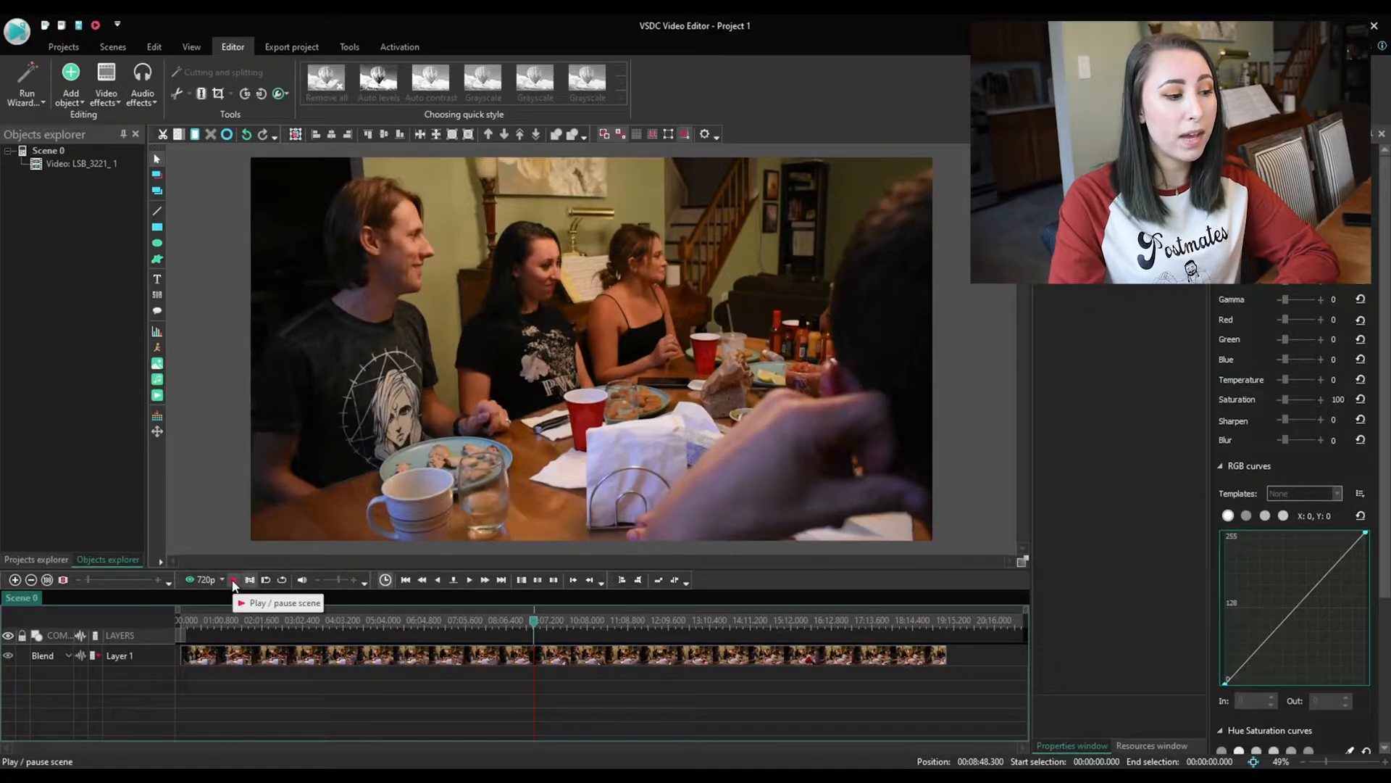
click(233, 580)
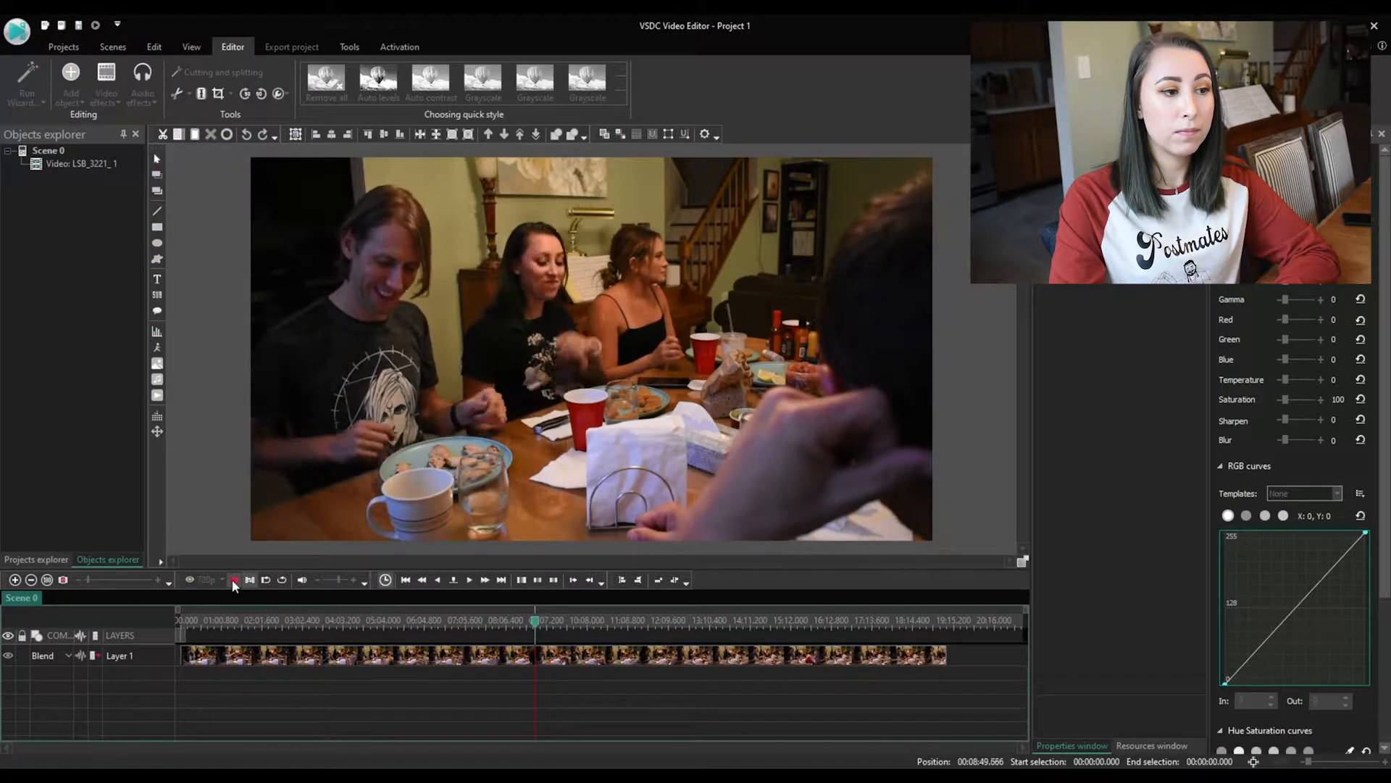
click(232, 580)
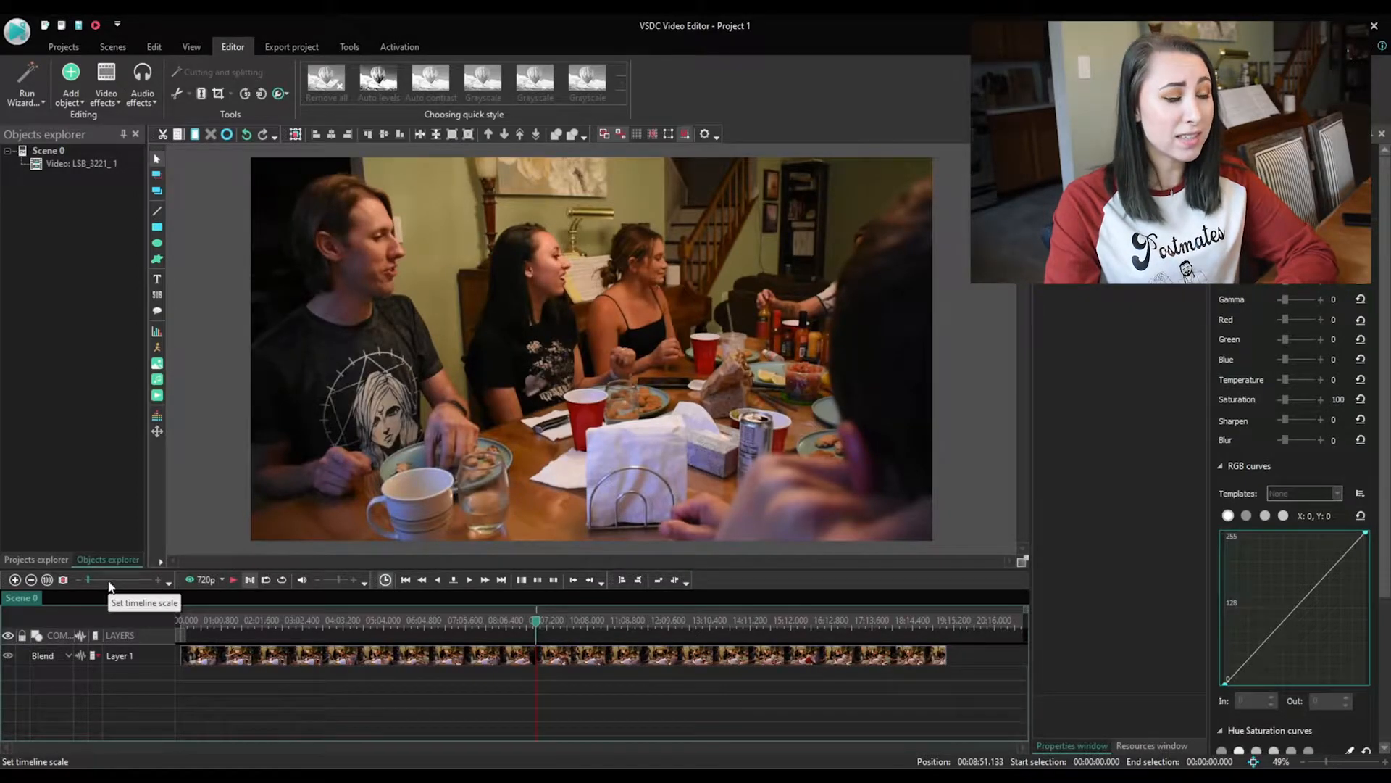
click(157, 579)
mouse_move(85, 579)
mouse_down()
mouse_move(120, 584)
mouse_move(71, 589)
mouse_up()
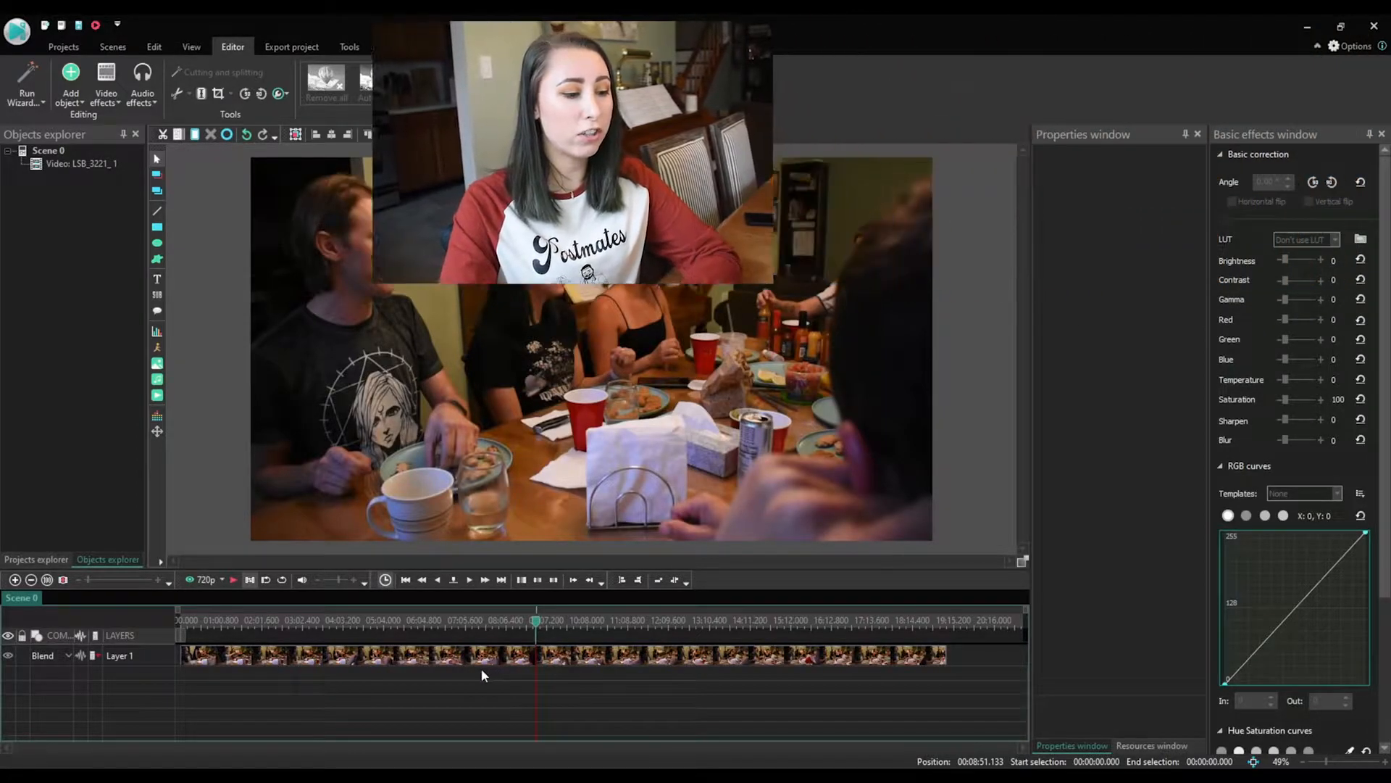
Step: Raise the timeline clip's brightness to 15 and lower its contrast to -4
click(485, 661)
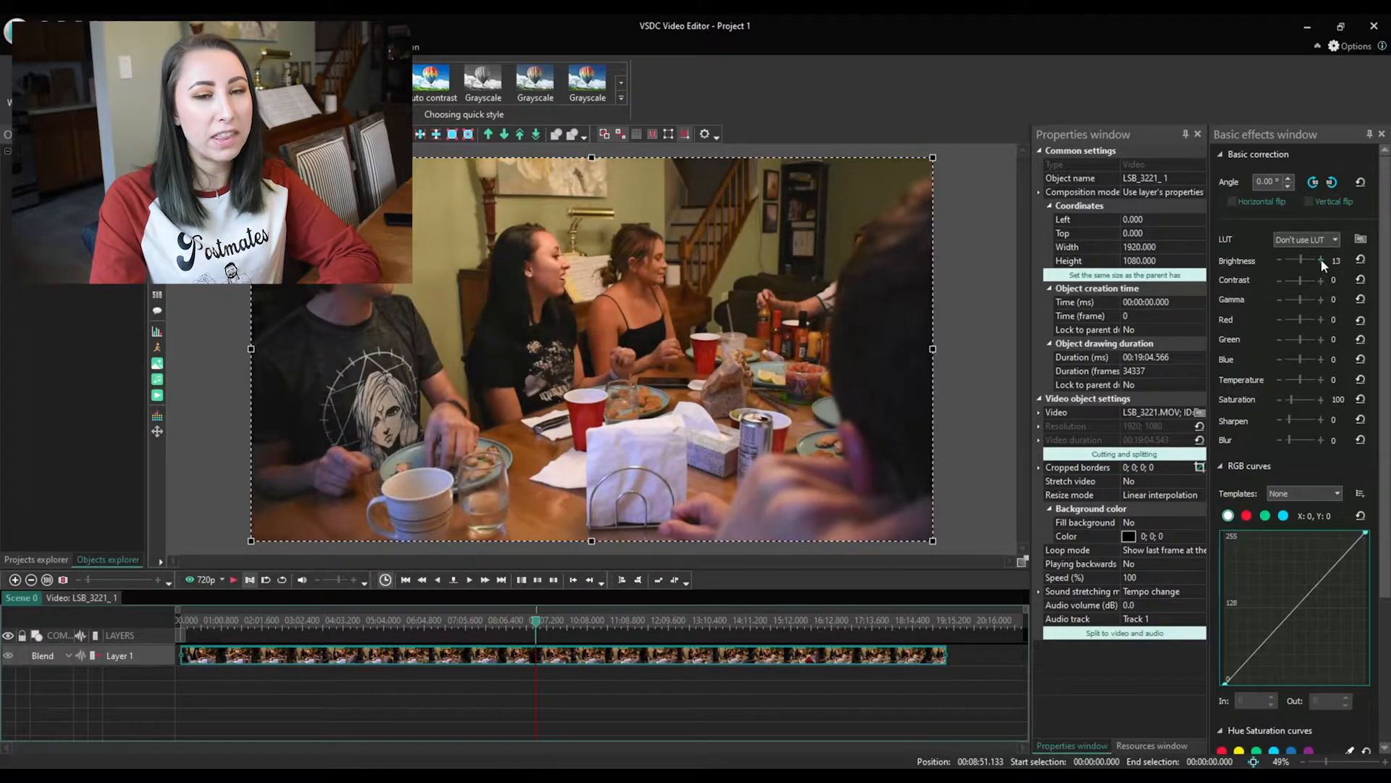
click(1280, 280)
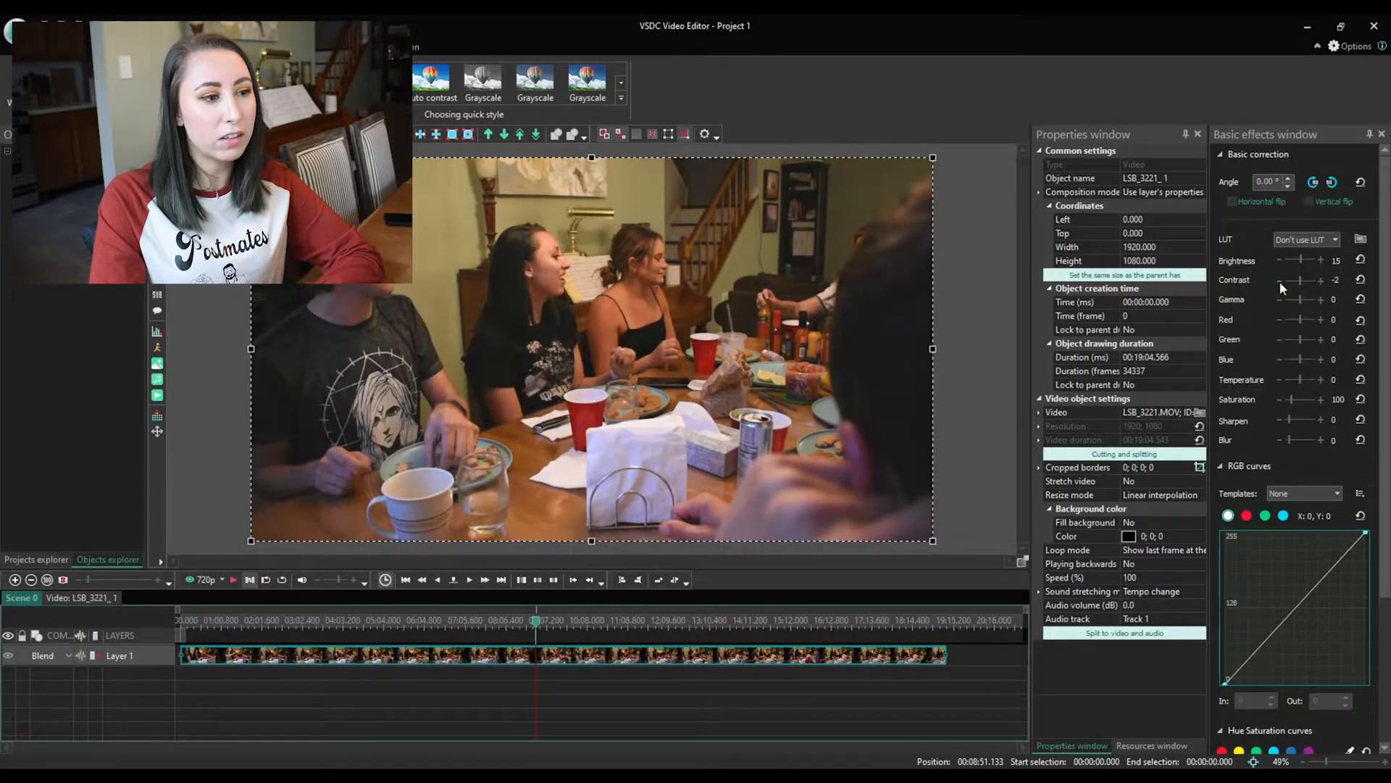
click(1280, 280)
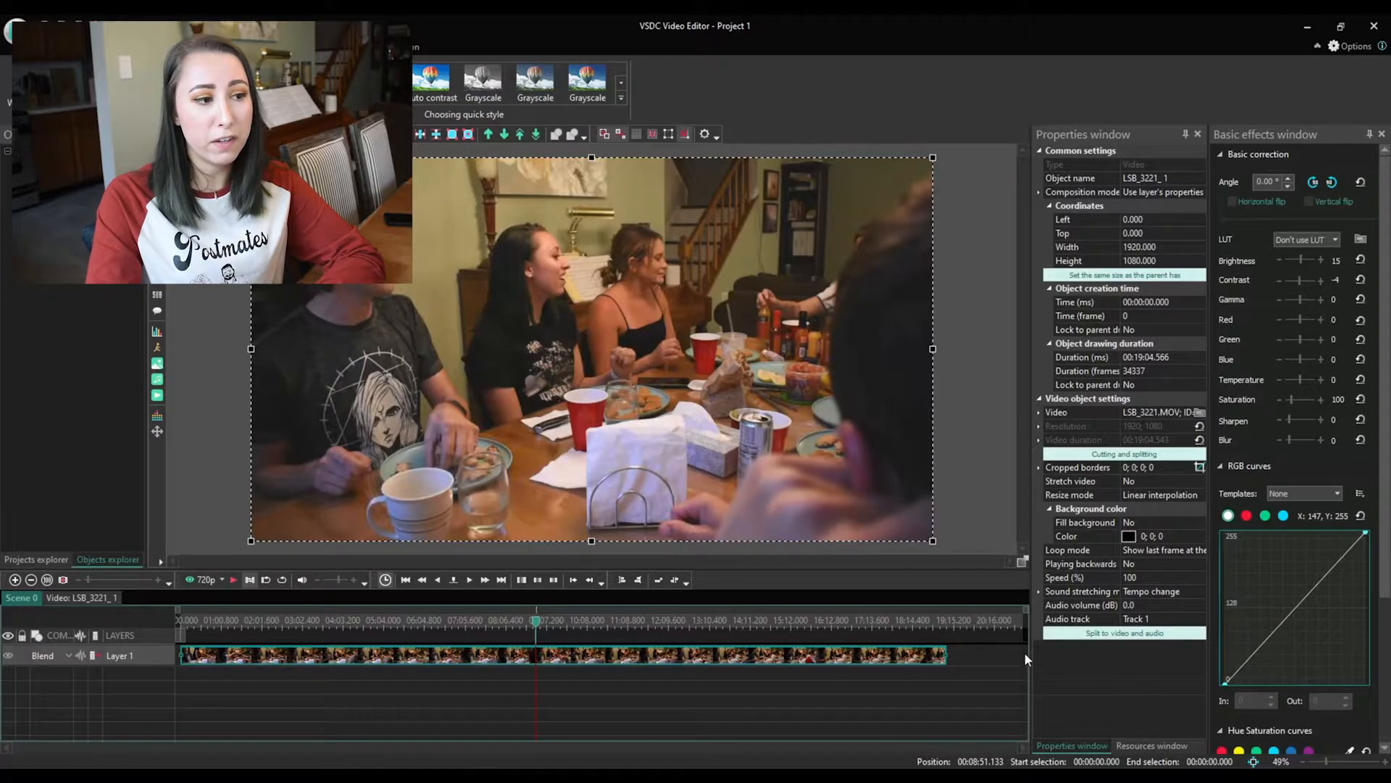
Step: Reset the clip's brightness and contrast to their default values
click(845, 619)
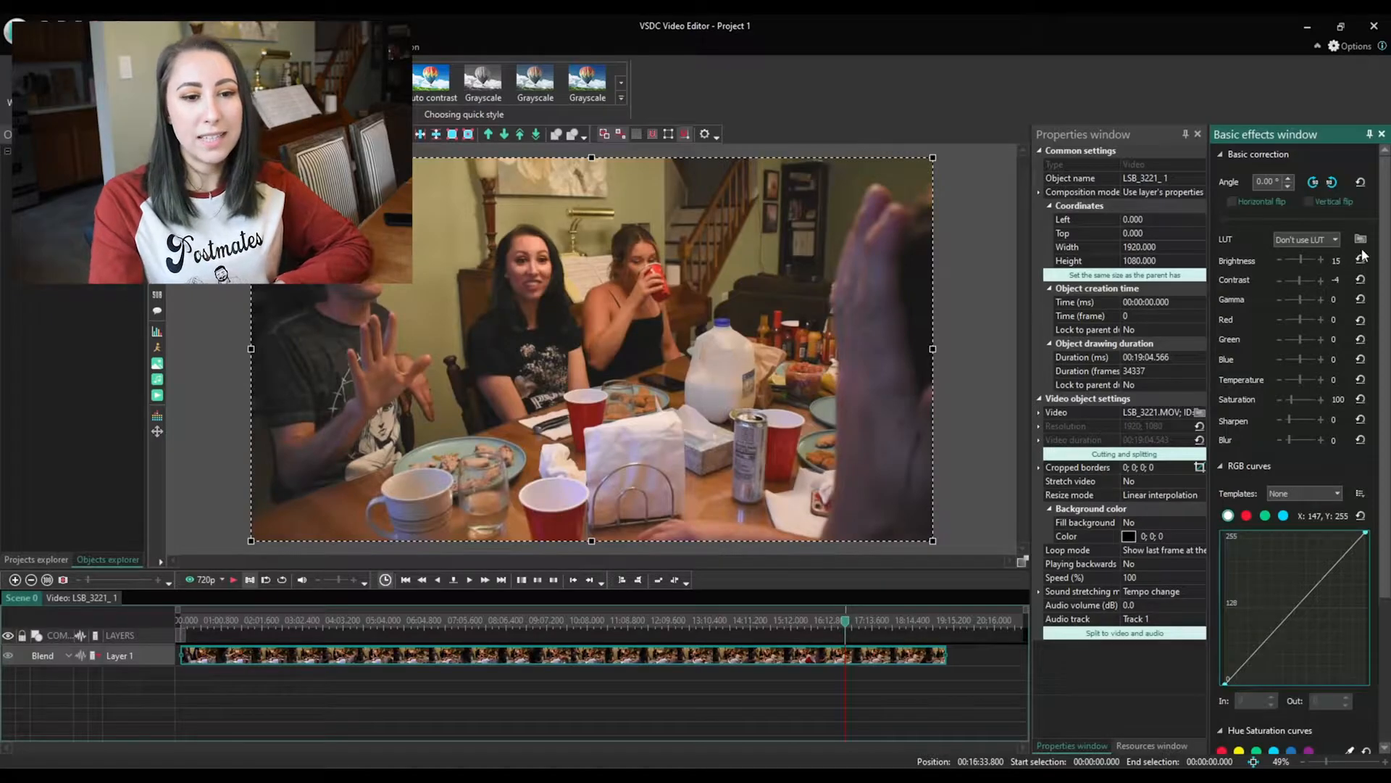
click(1361, 259)
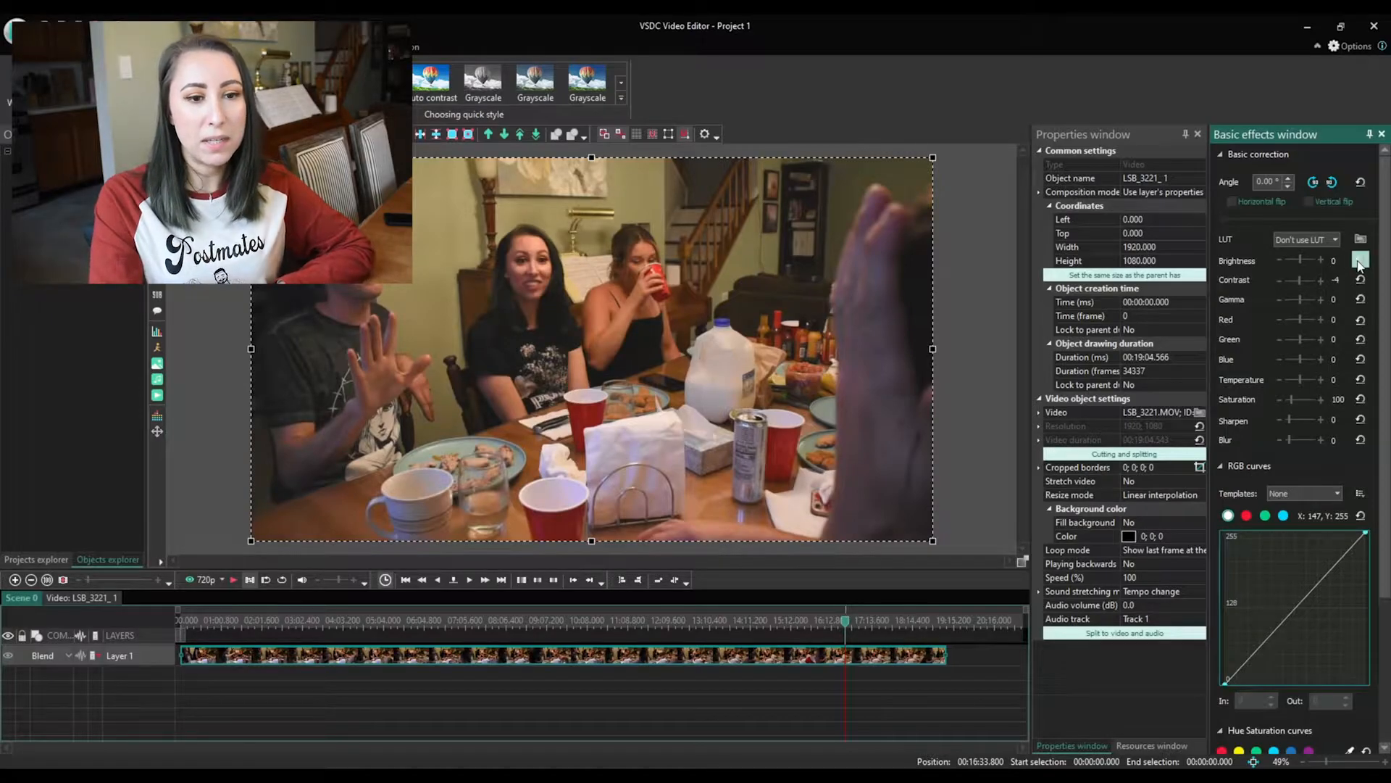
click(1361, 280)
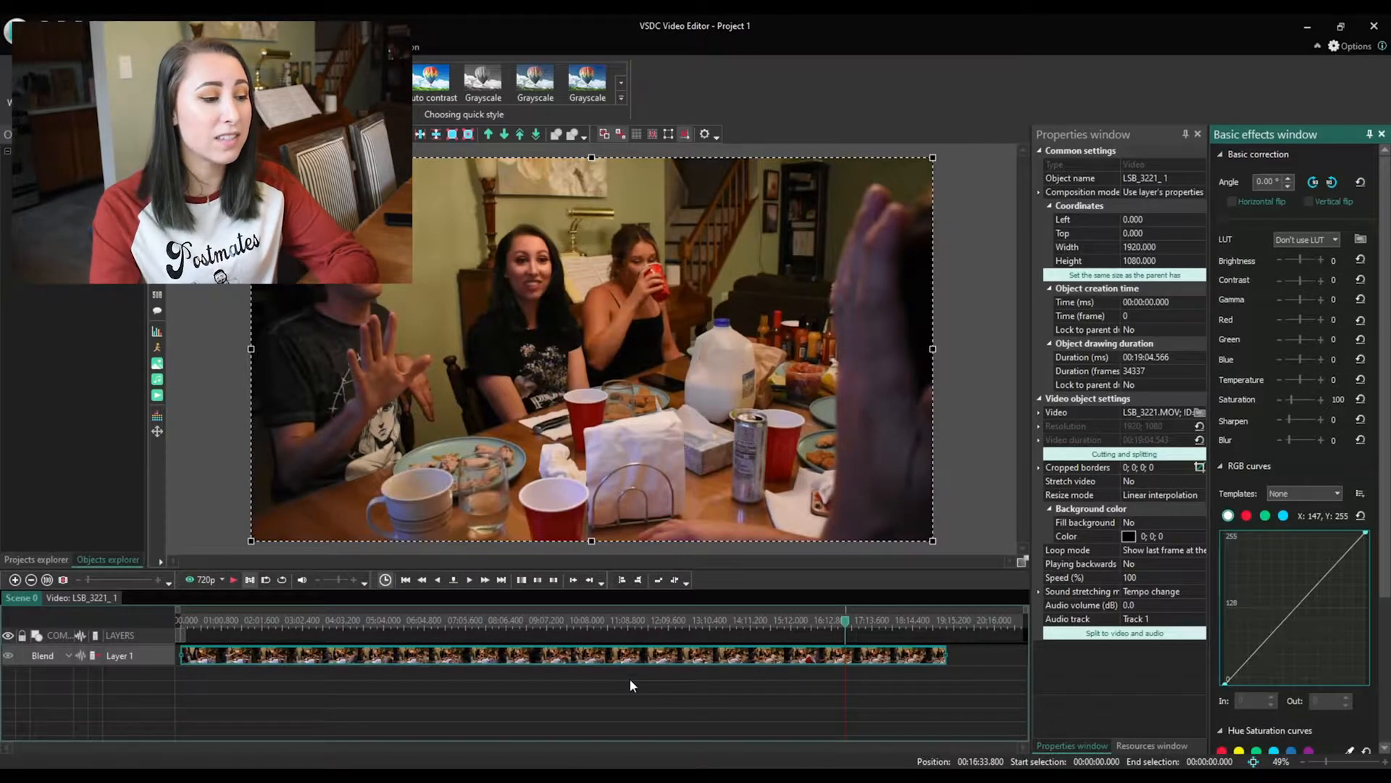
Step: Split the video clip at about 00:04:32.800
click(333, 623)
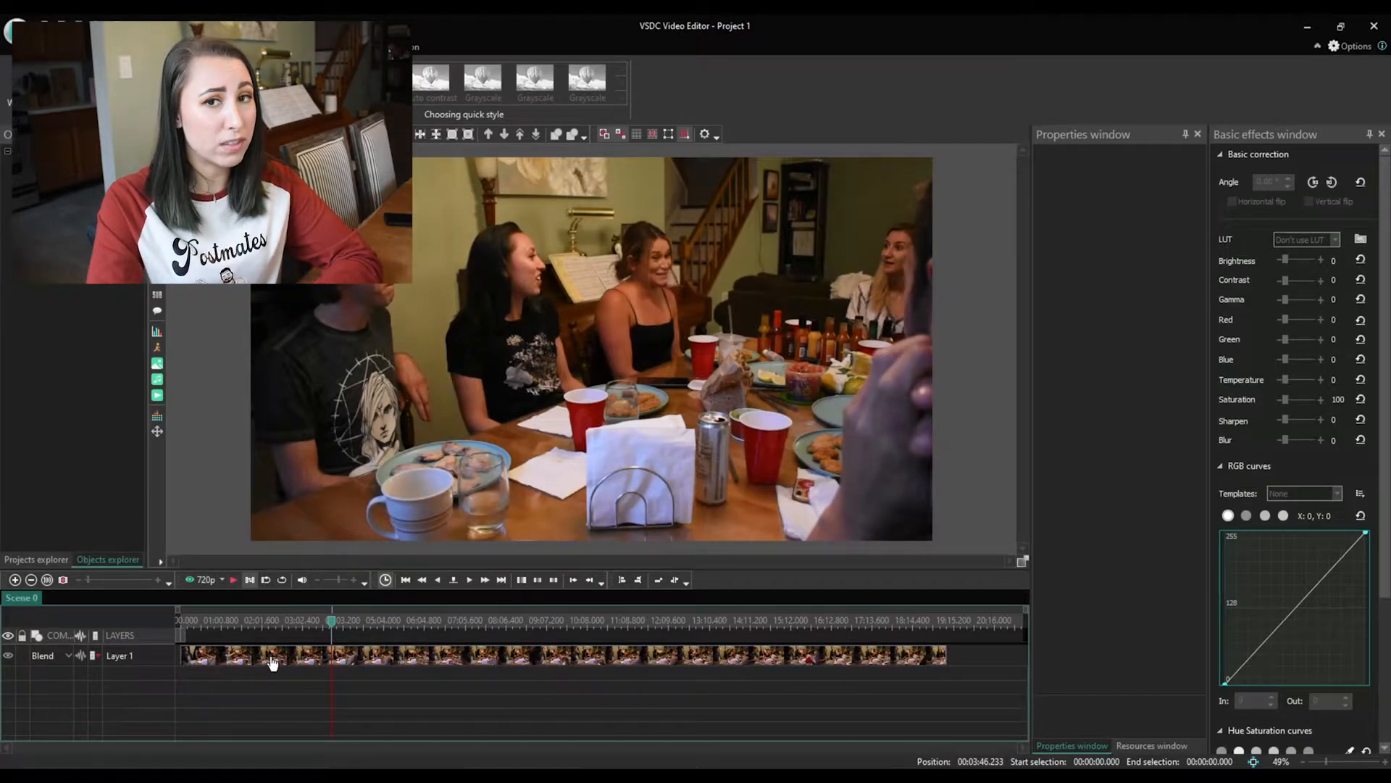
click(365, 624)
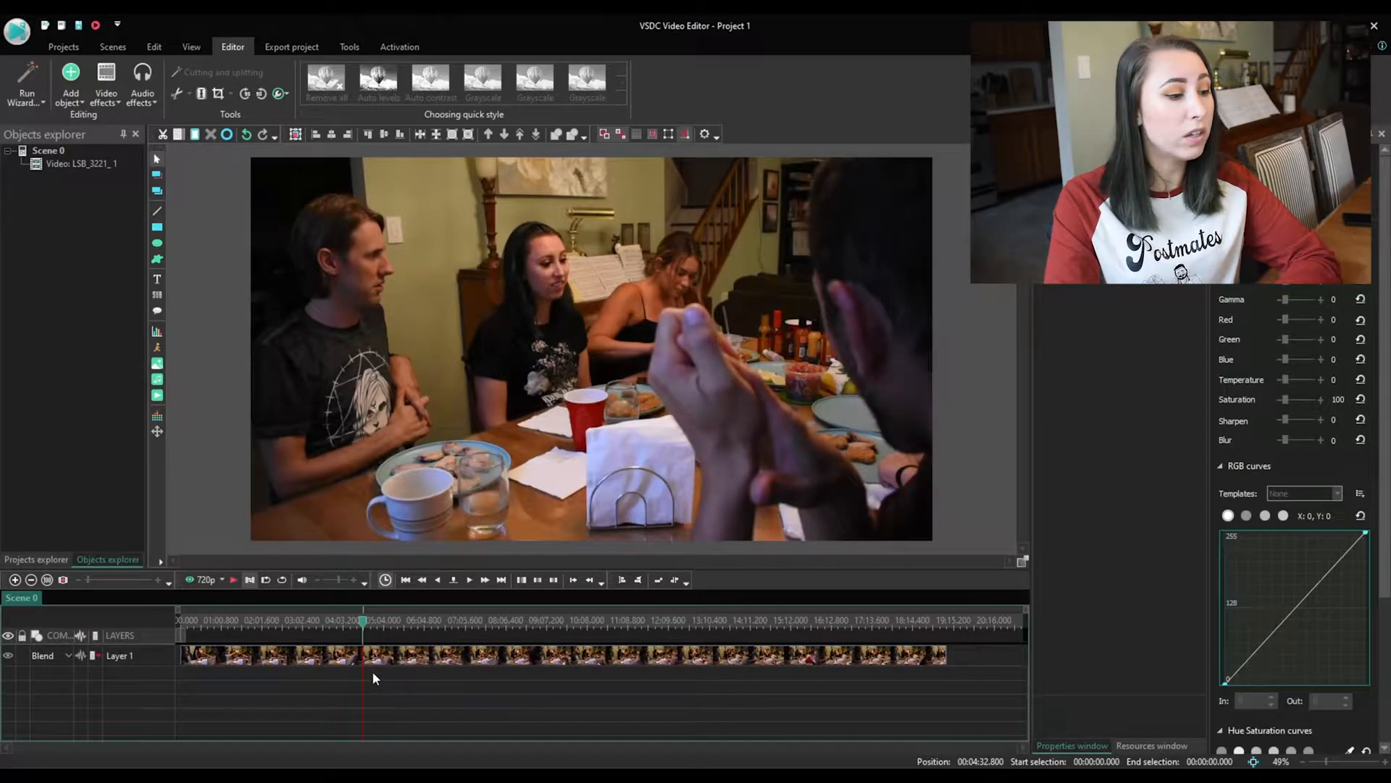
click(387, 656)
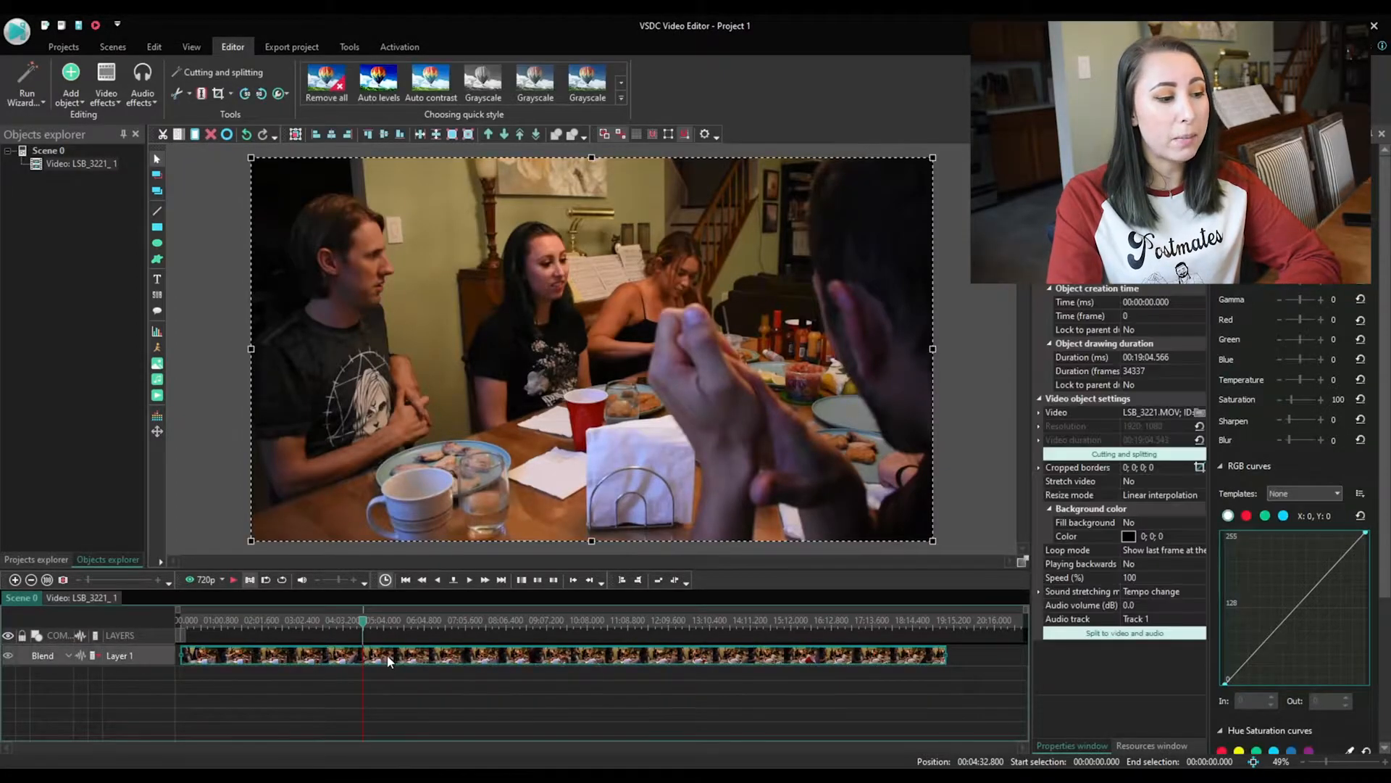
click(202, 94)
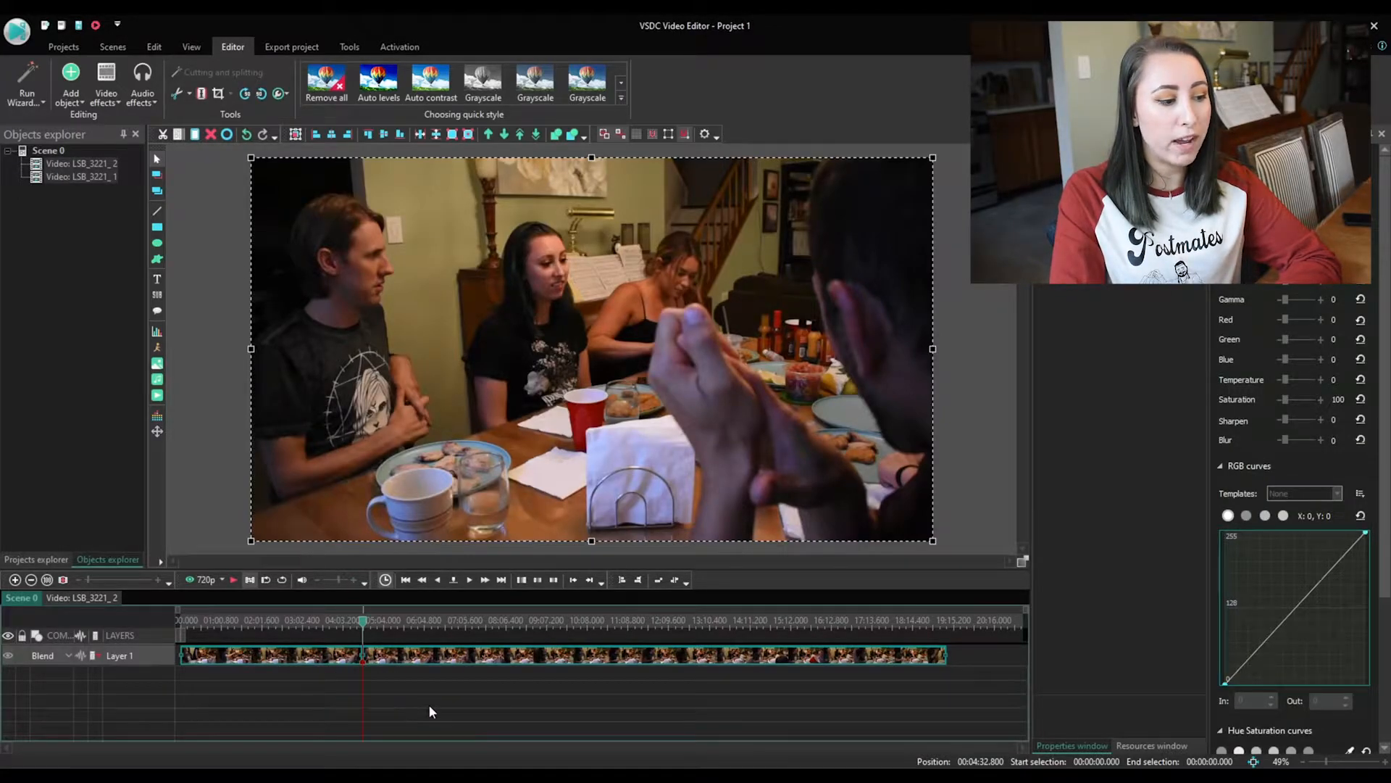
Step: Try deleting the segment after the cut, and undo the deletion
click(309, 660)
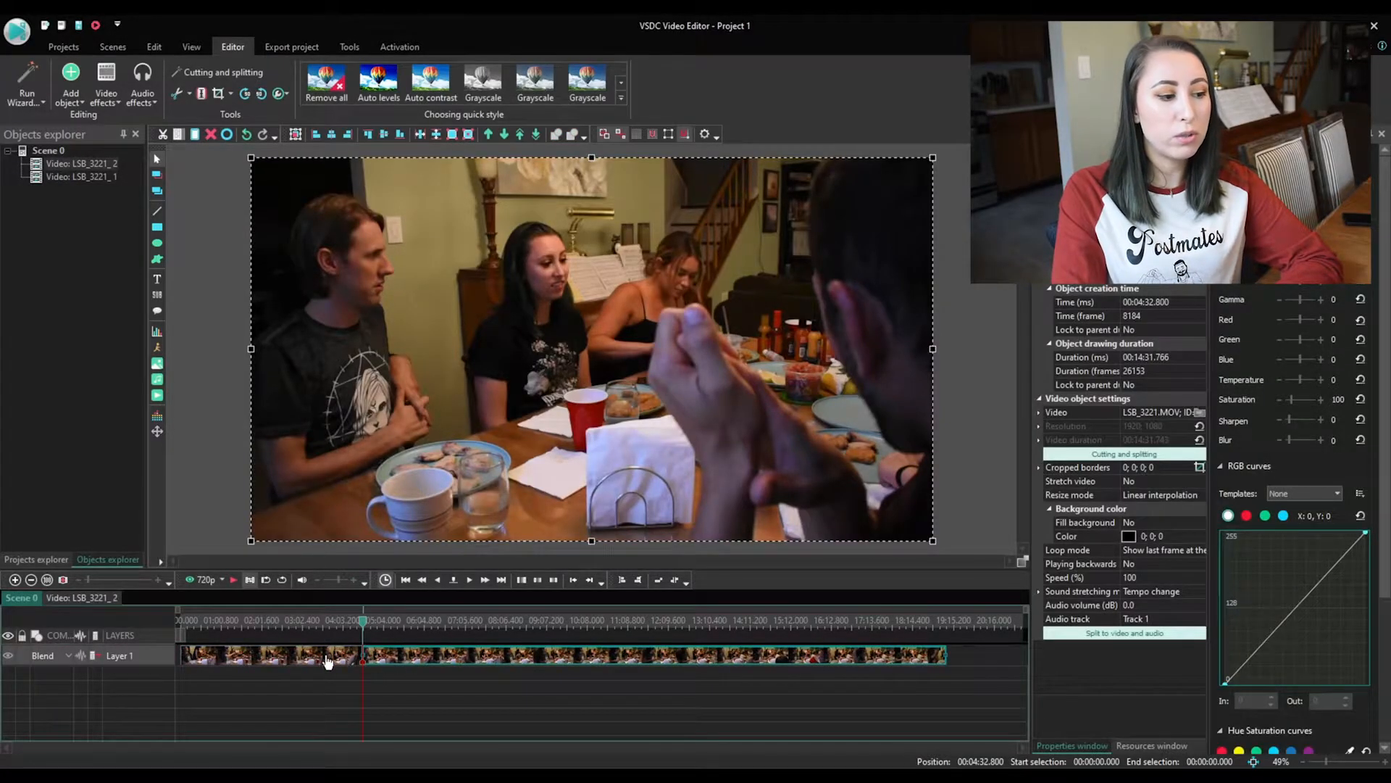
click(426, 680)
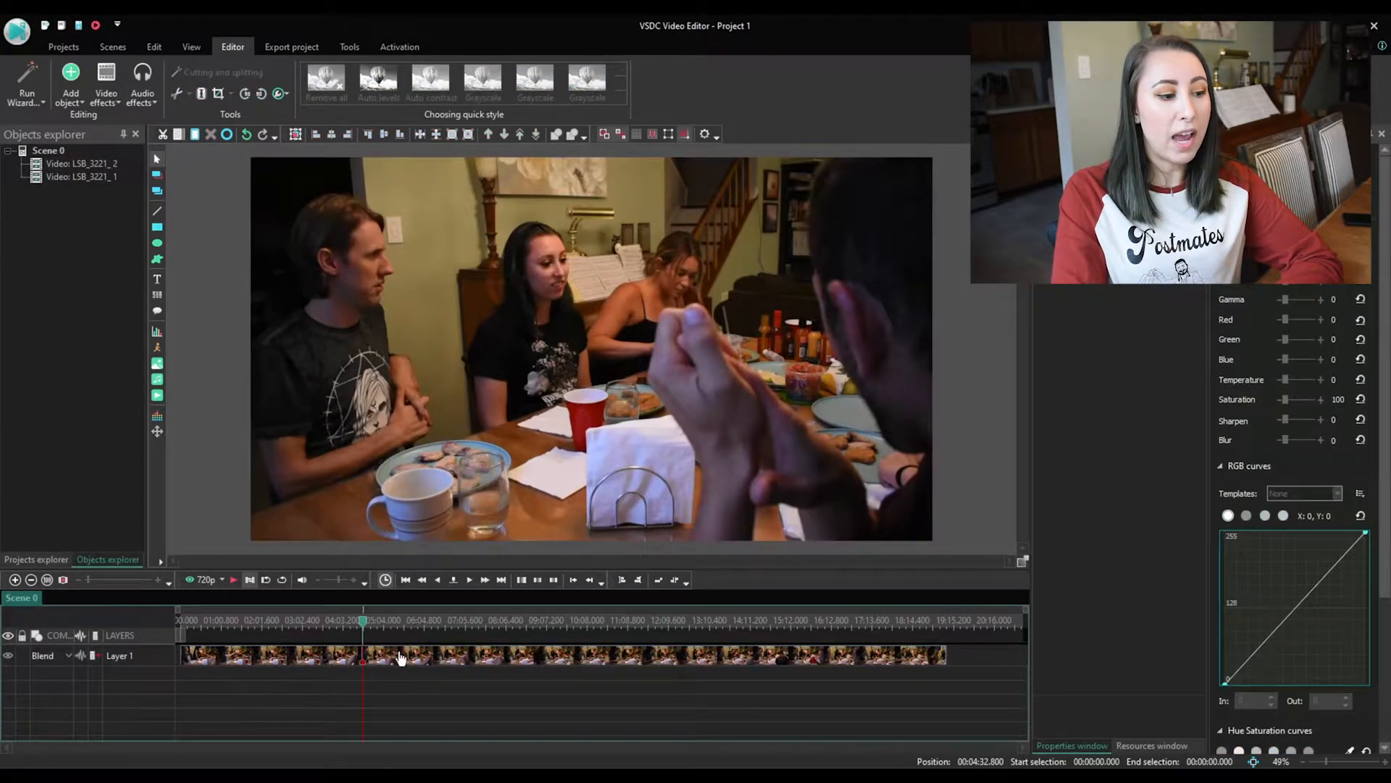
click(400, 657)
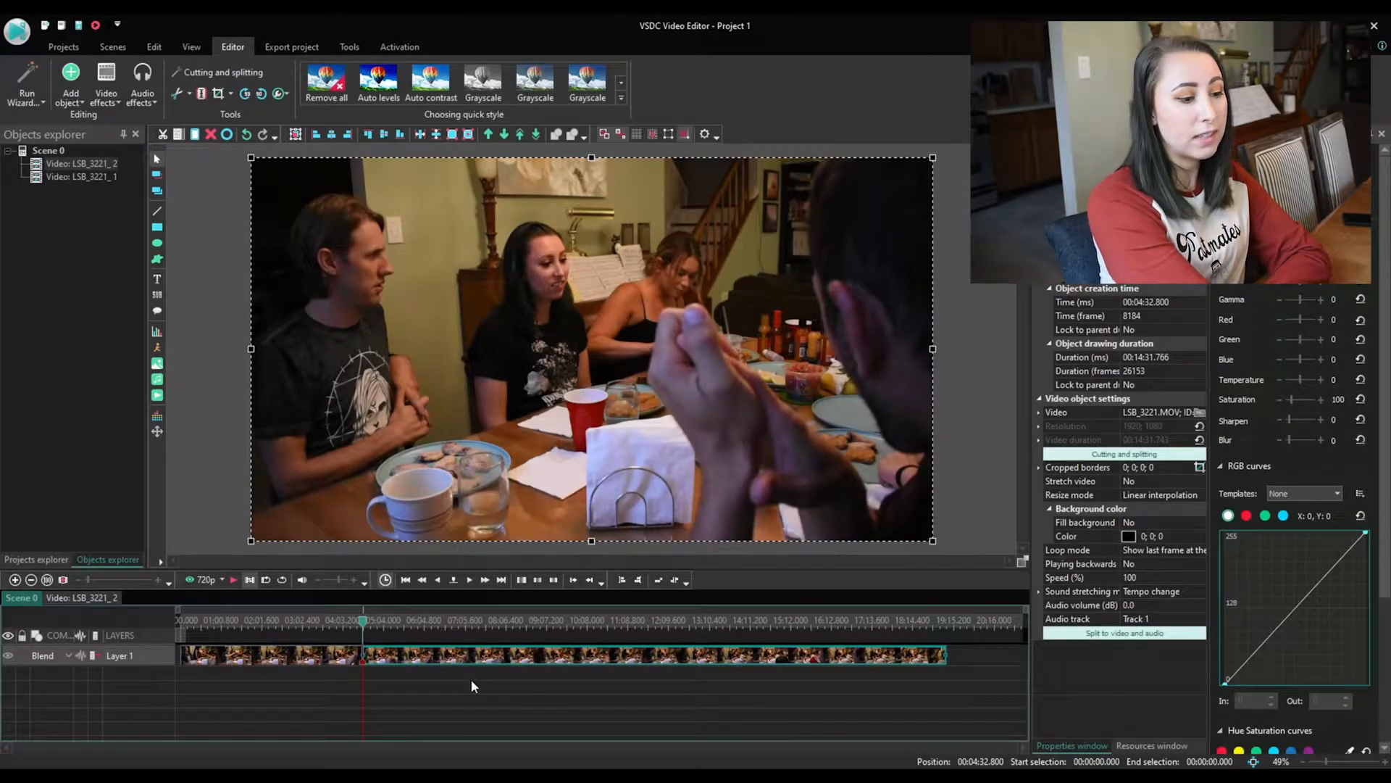
key(Delete)
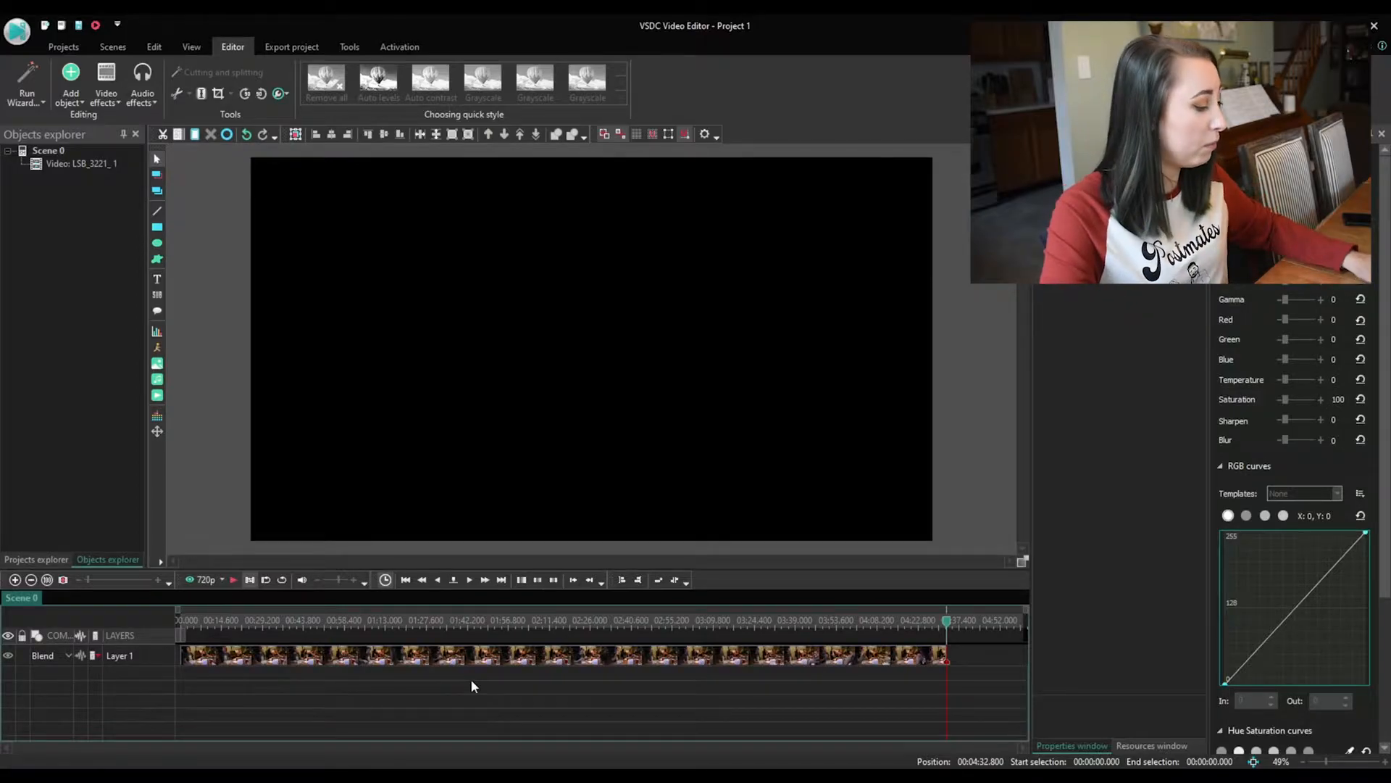
key(ctrl+z)
Step: Split the second segment at about 00:05:03.100 and select the short piece between the two cuts
drag(368, 628, 383, 664)
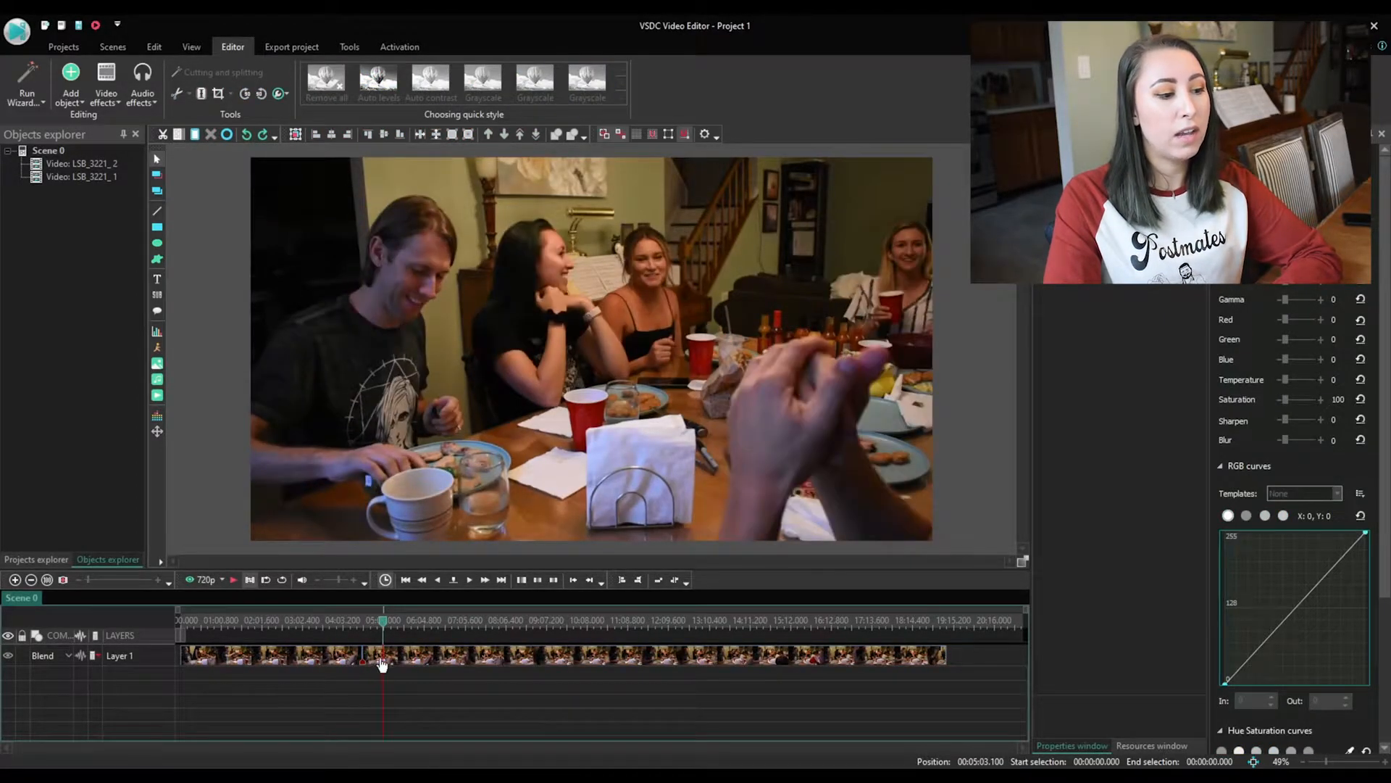
click(383, 663)
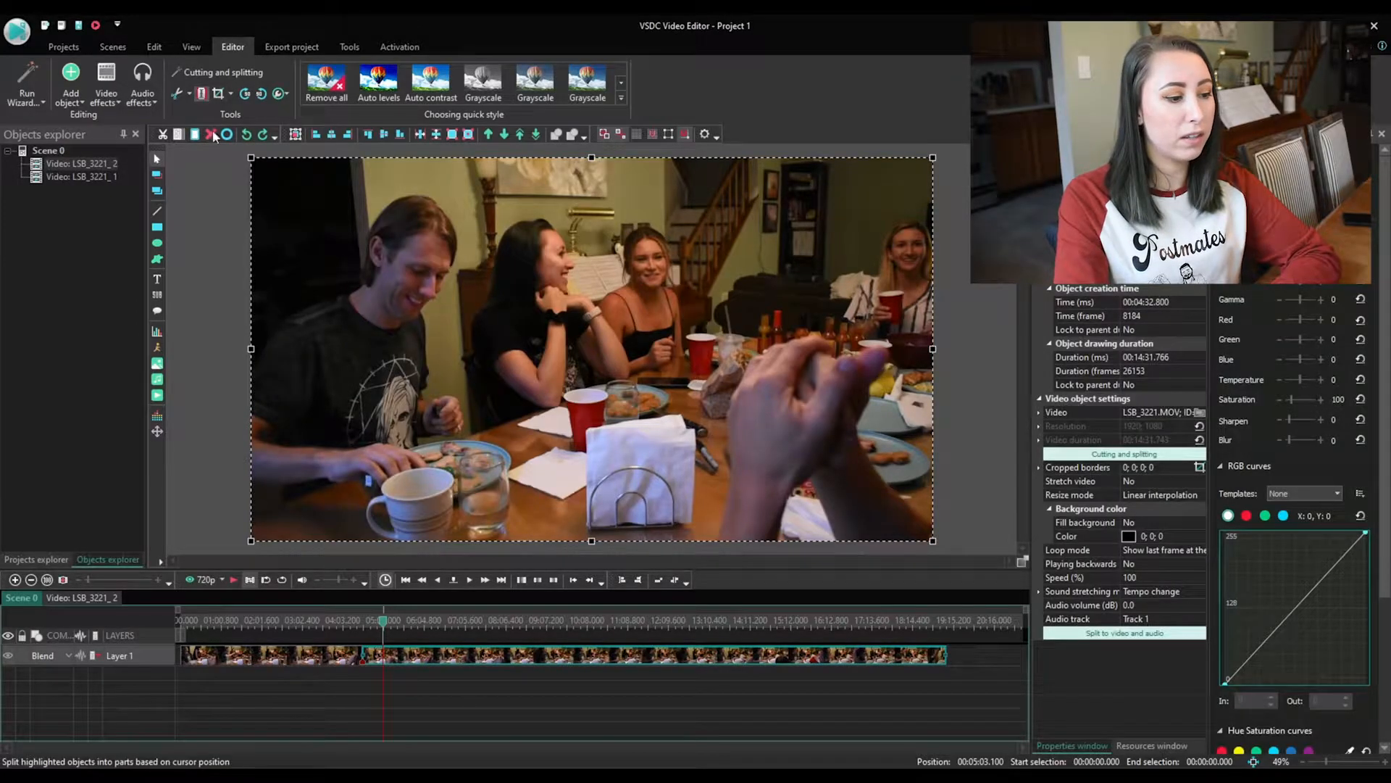
click(211, 134)
click(372, 656)
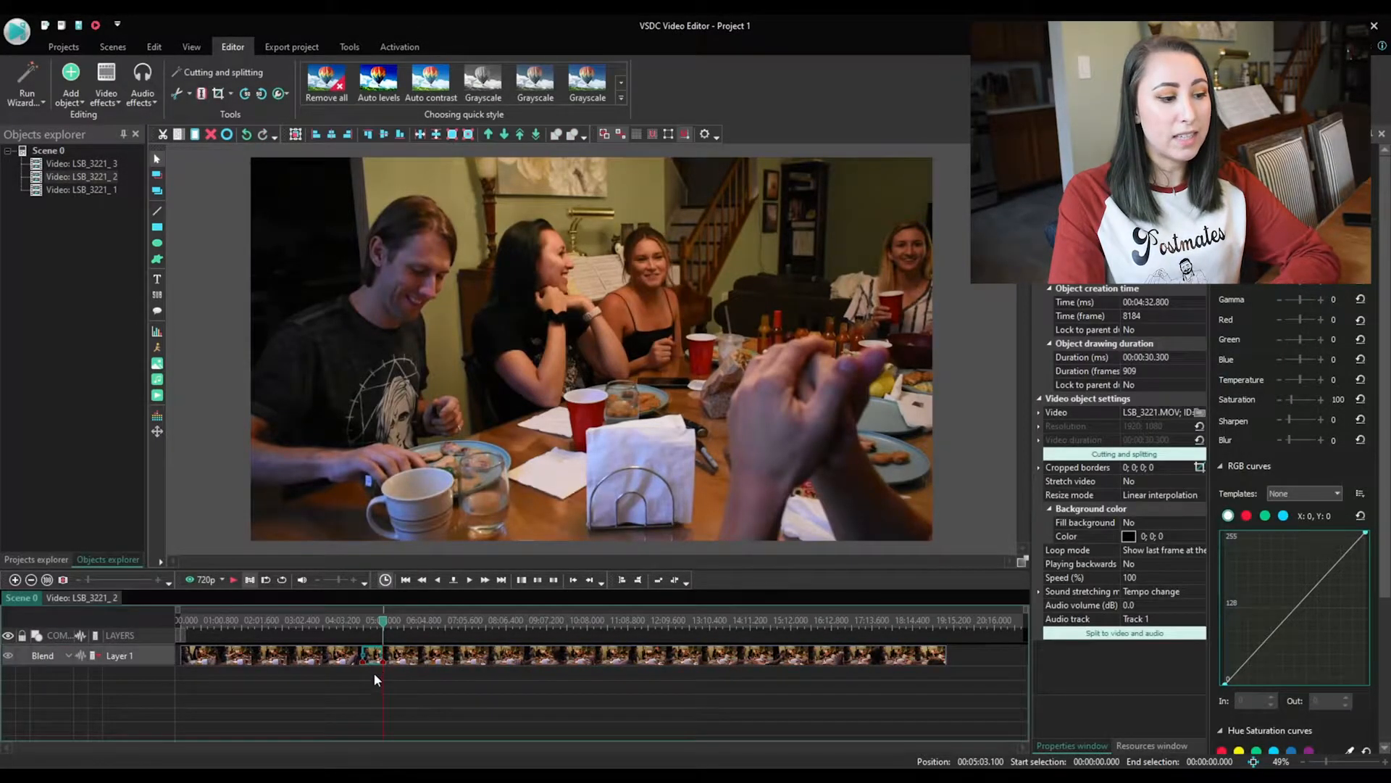
Step: Delete the short middle segment and close the gap by moving the last segment to start at 00:04:32.800
key(Delete)
drag(417, 656, 396, 660)
Step: Play the timeline from shortly before the join to check the transition between the two segments
click(352, 621)
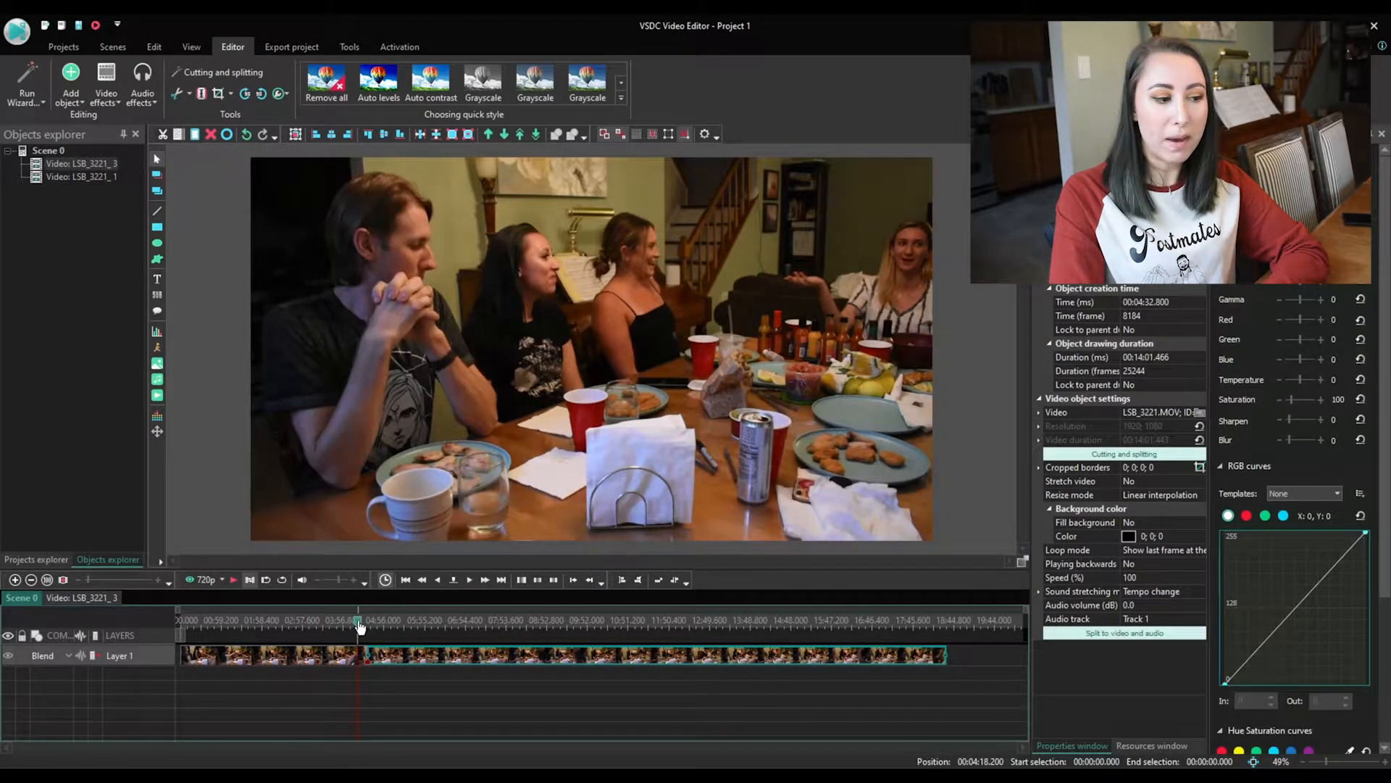
key(space)
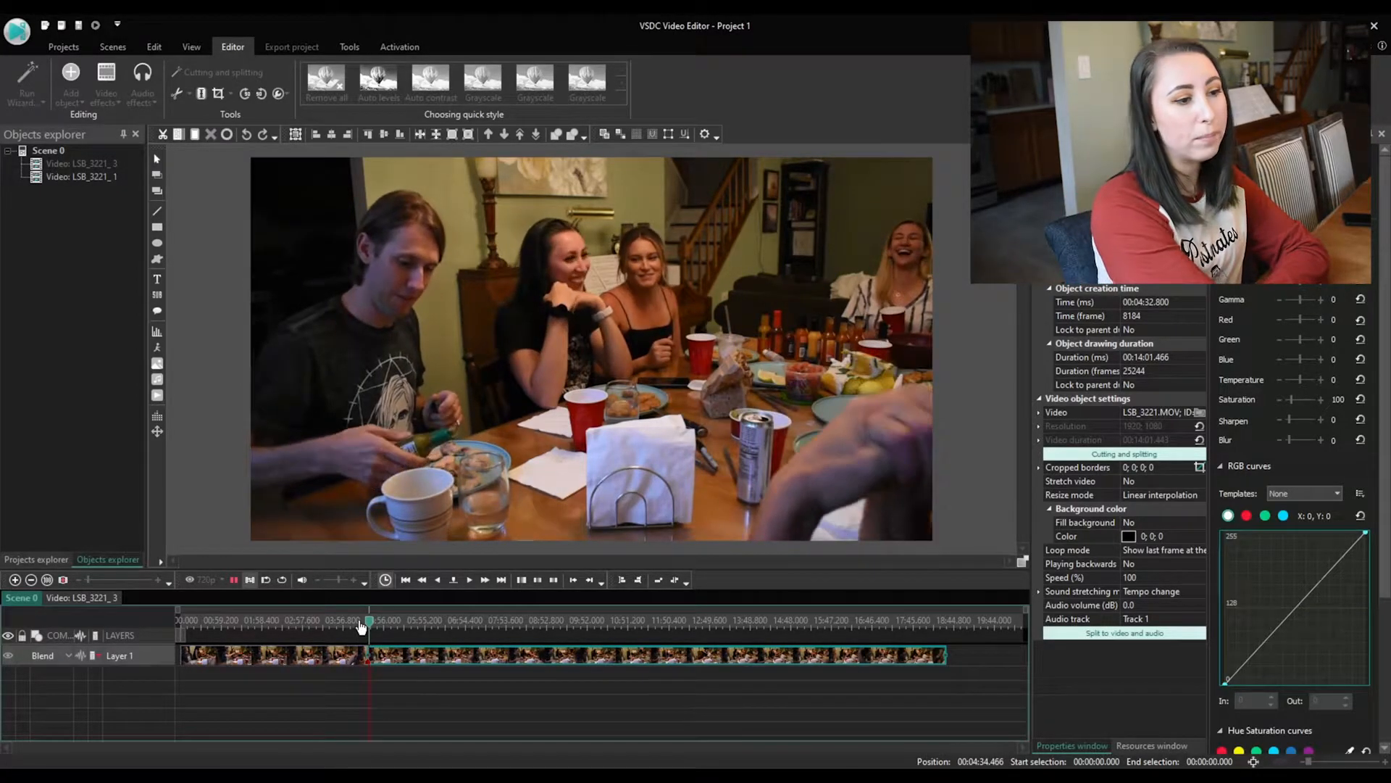
key(space)
click(389, 673)
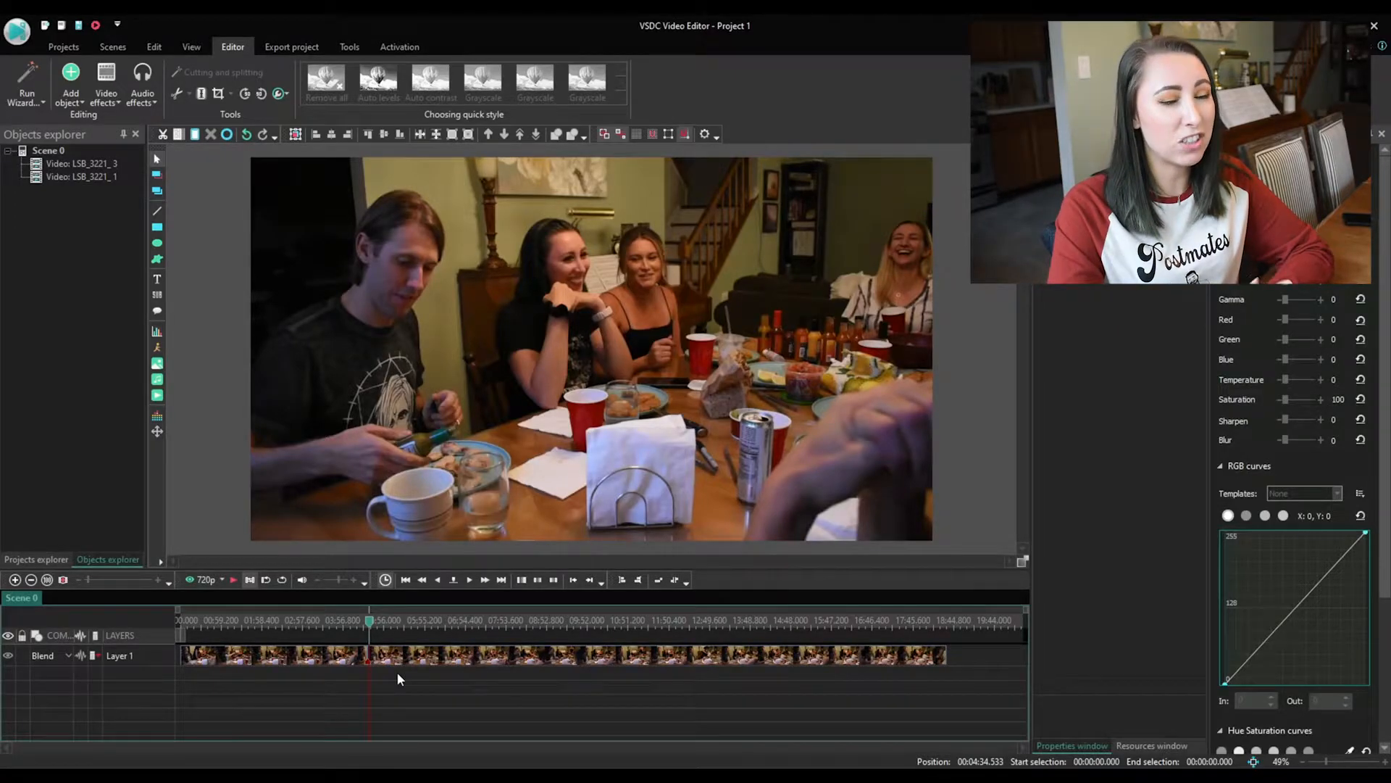
Step: Open the second video segment in the Cutting and splitting editor and maximize its window
click(534, 656)
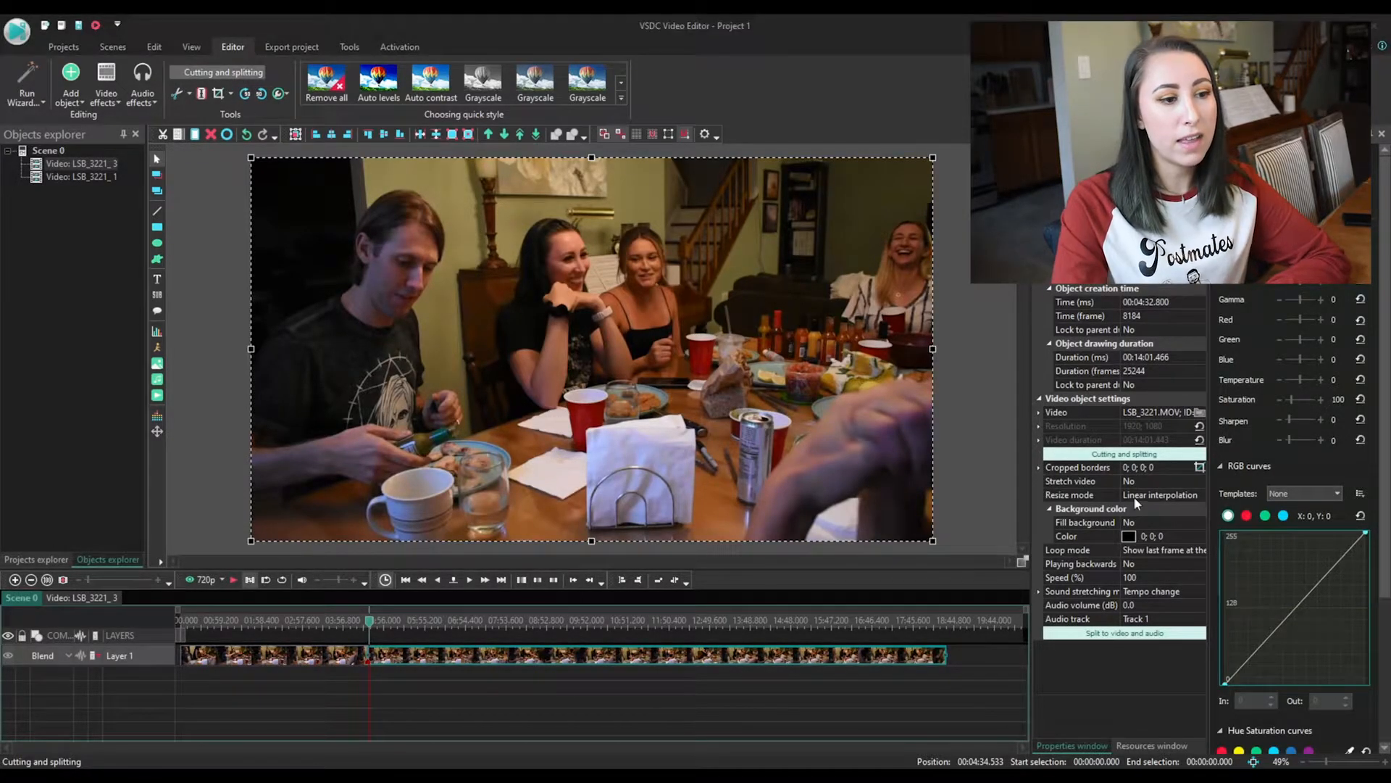
click(1124, 454)
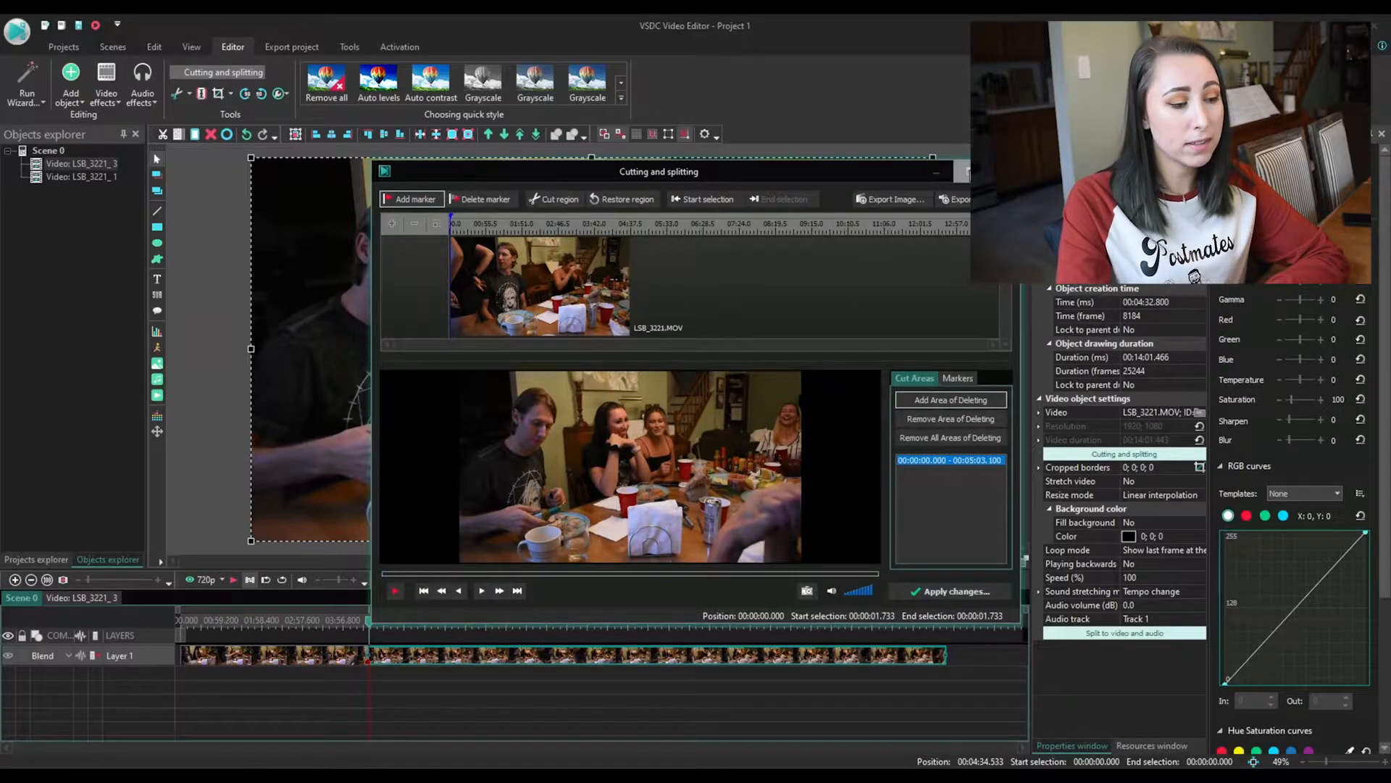
click(968, 172)
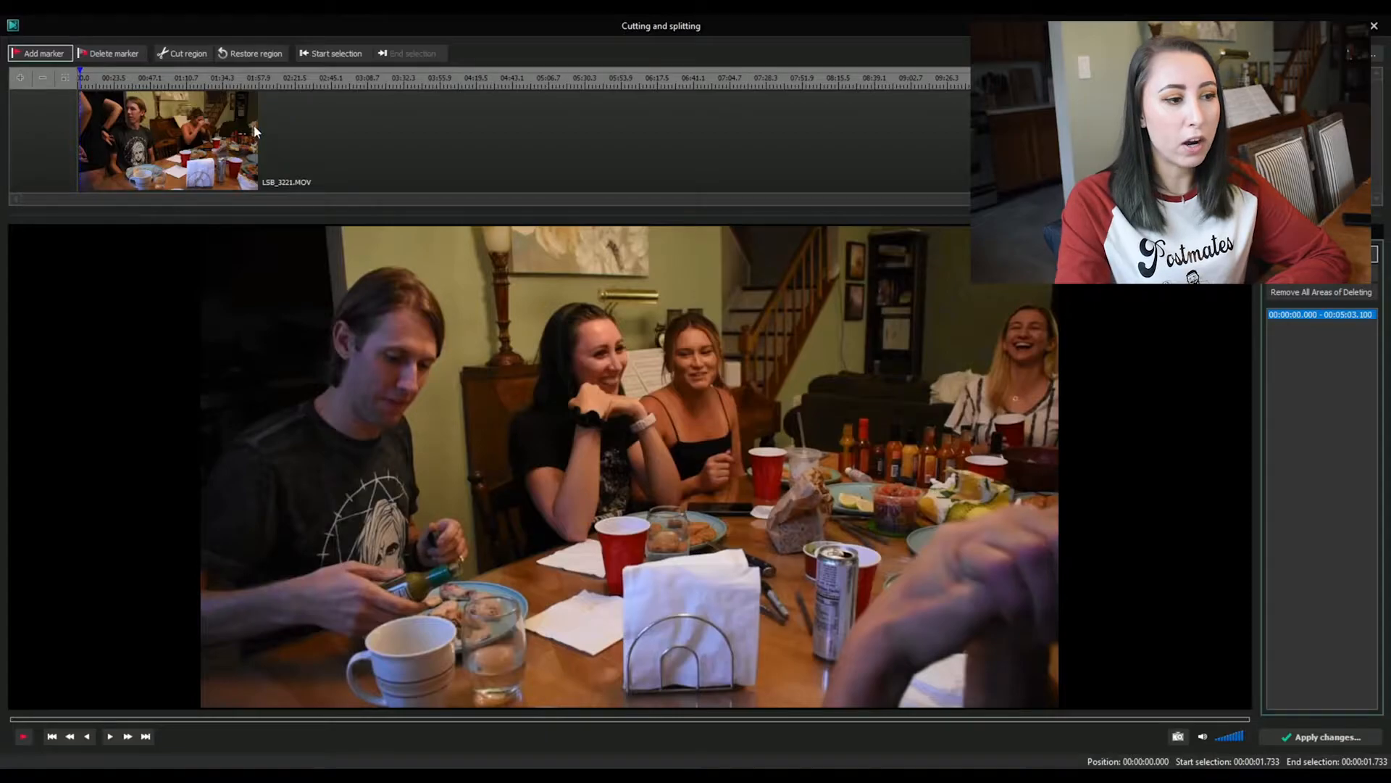
Step: Add markers at about 00:03:21.040 and 00:03:50.771 and cut out the region between them
click(42, 55)
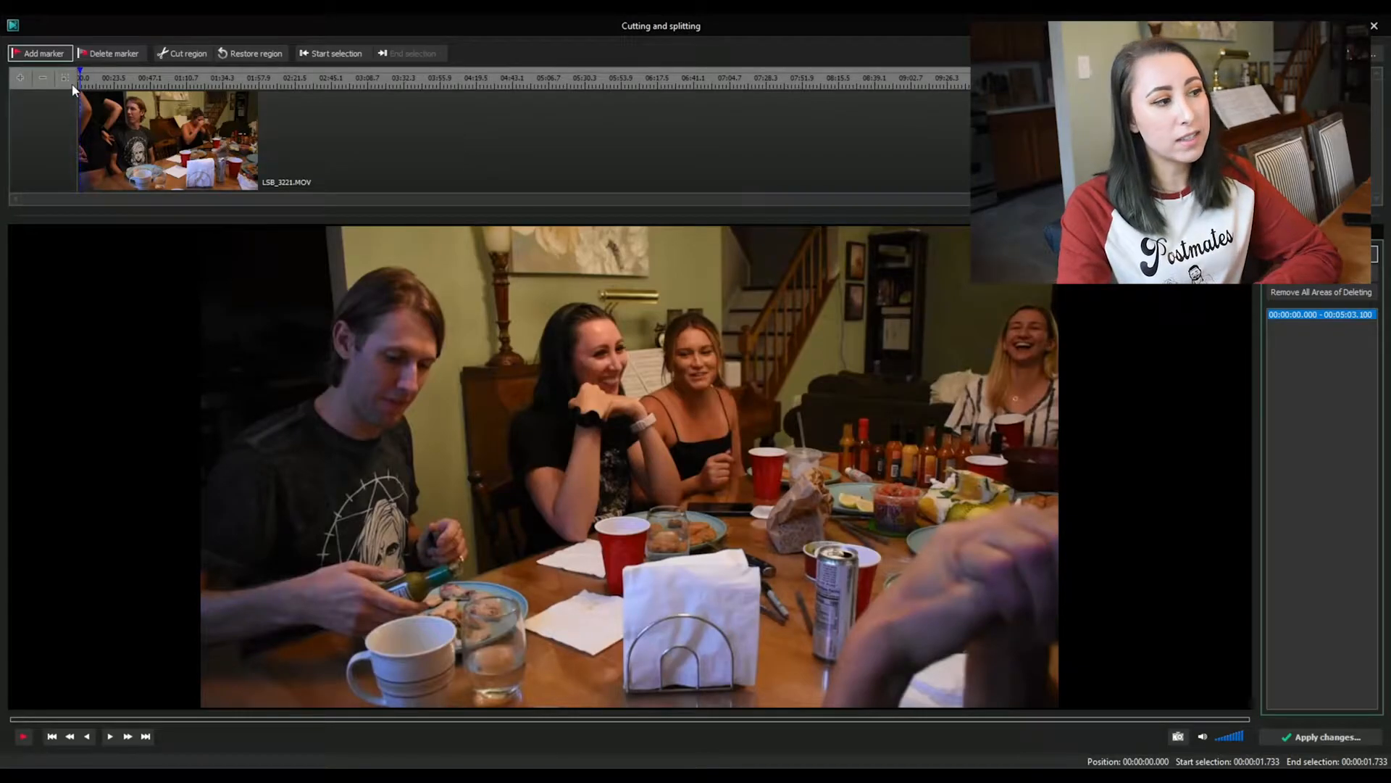
drag(125, 81, 358, 86)
click(382, 79)
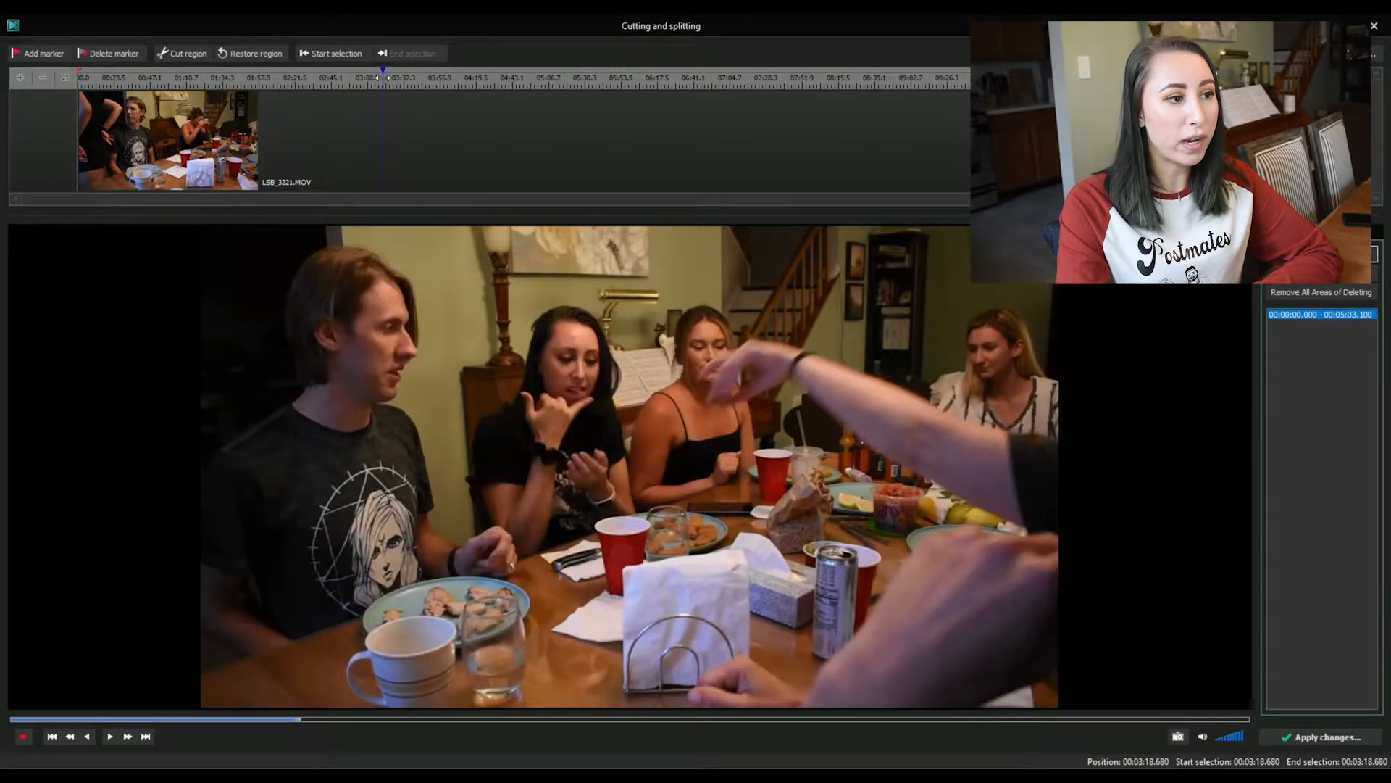
drag(385, 78, 388, 77)
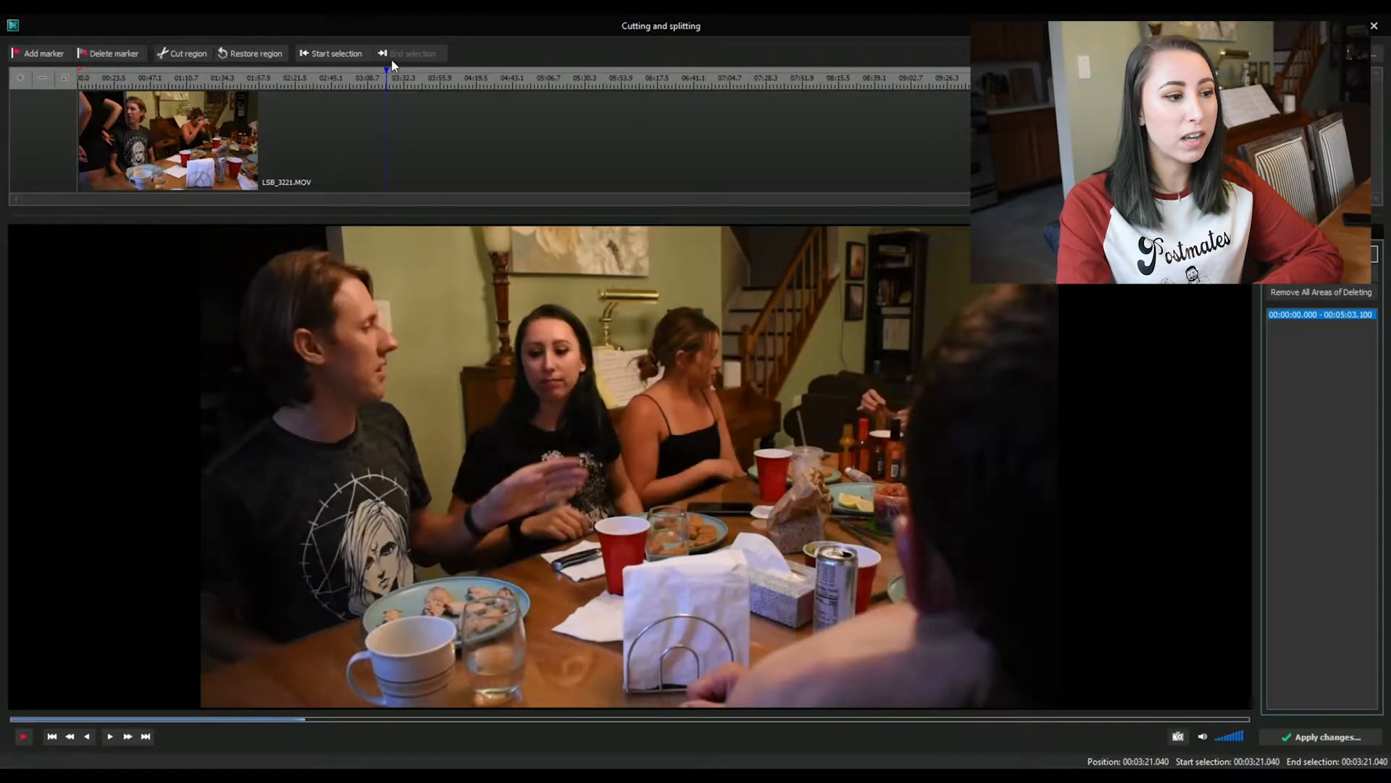
click(40, 52)
drag(388, 77, 423, 78)
click(432, 78)
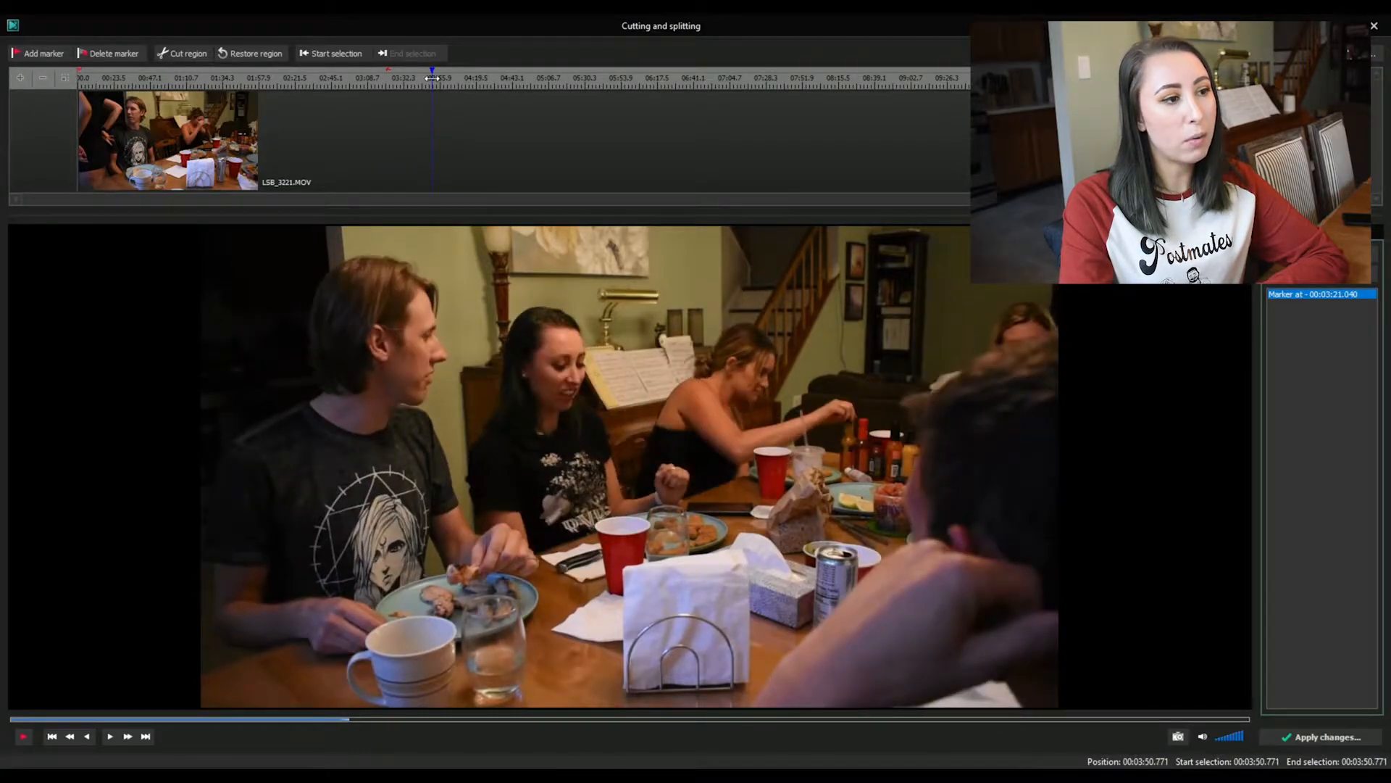
click(56, 54)
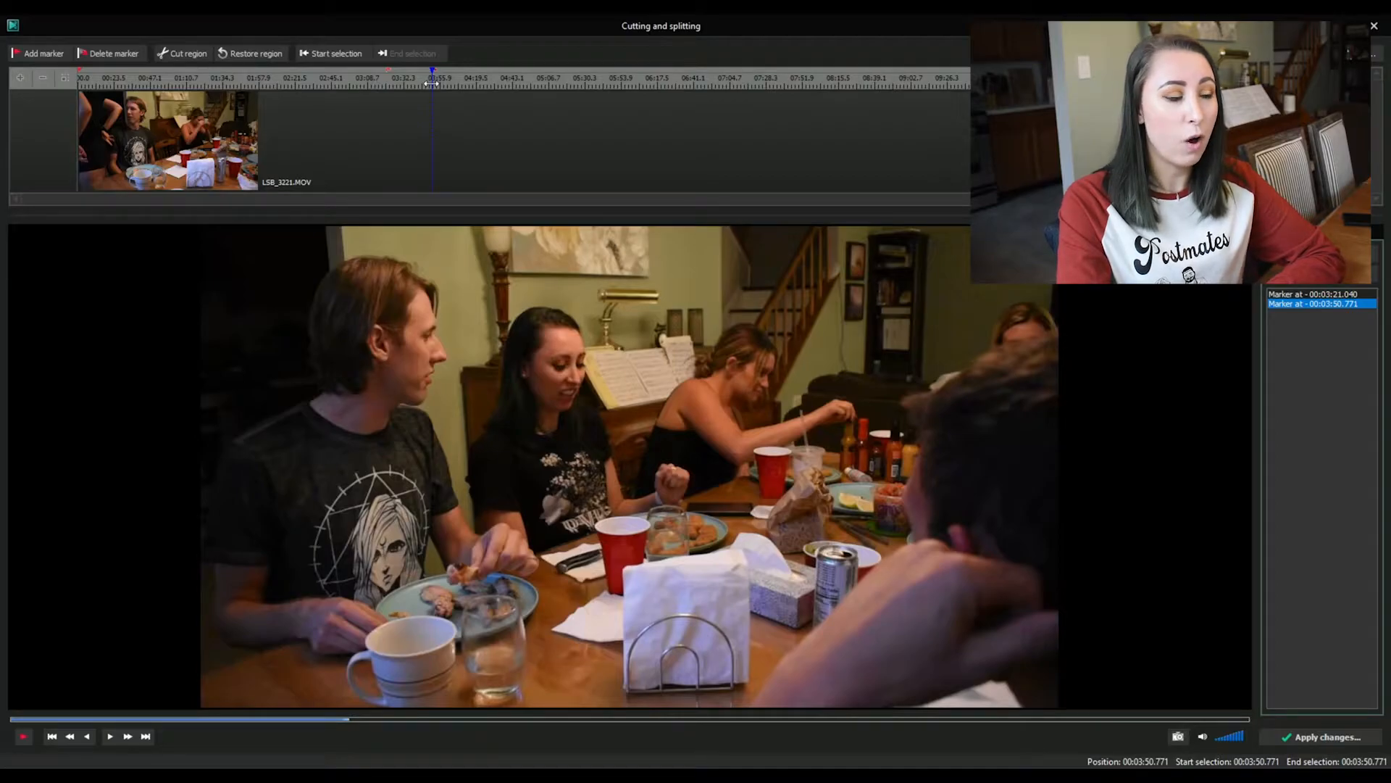
drag(431, 83, 391, 88)
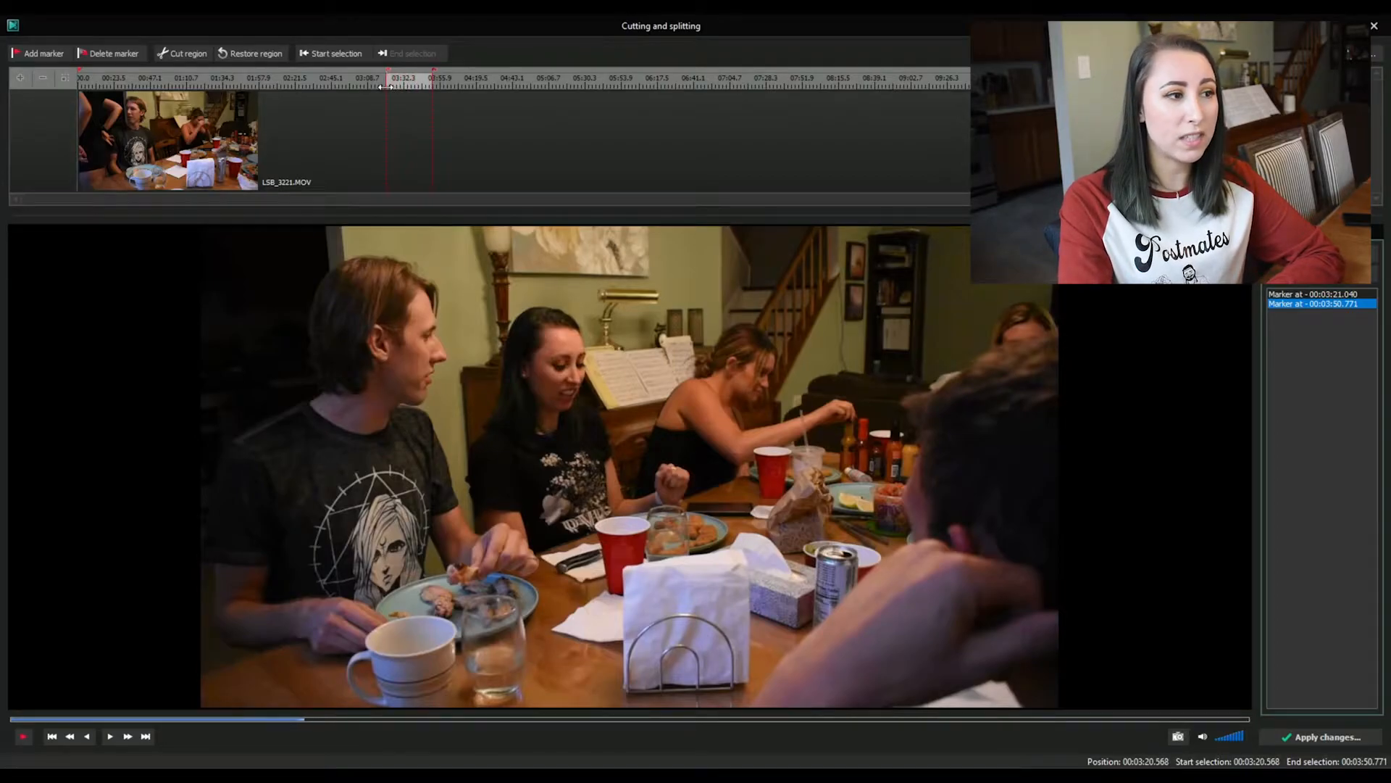
click(192, 60)
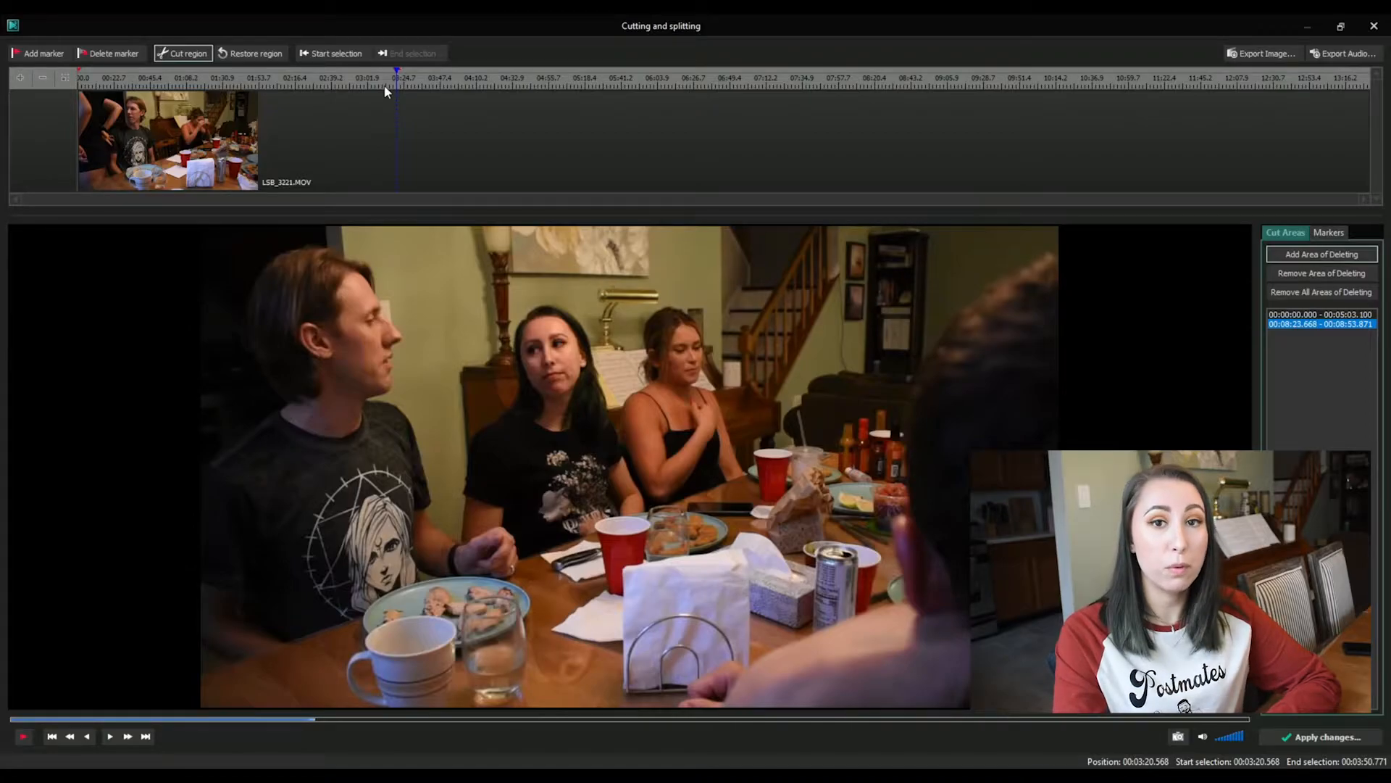
Step: Play the clip from 00:03:15.644 across the new cut to check how it looks
click(392, 81)
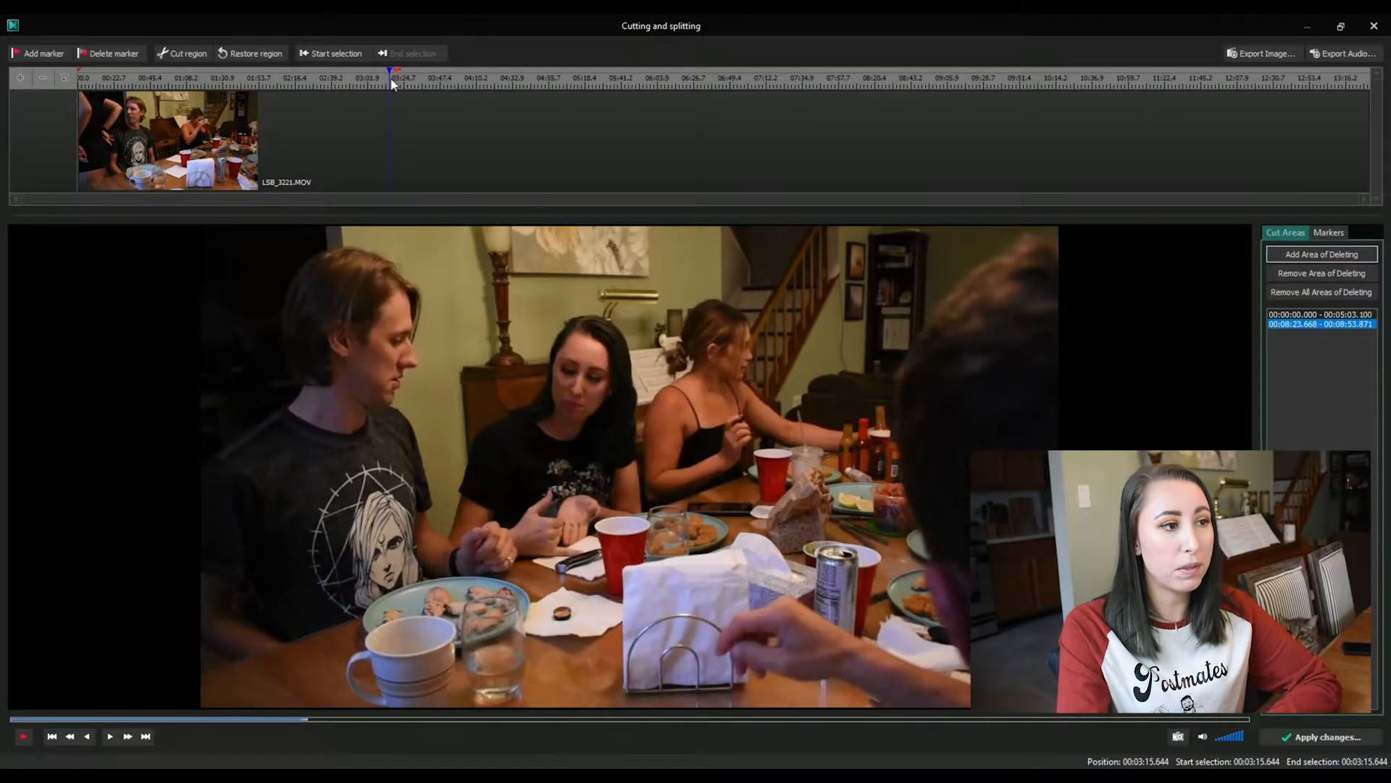
key(space)
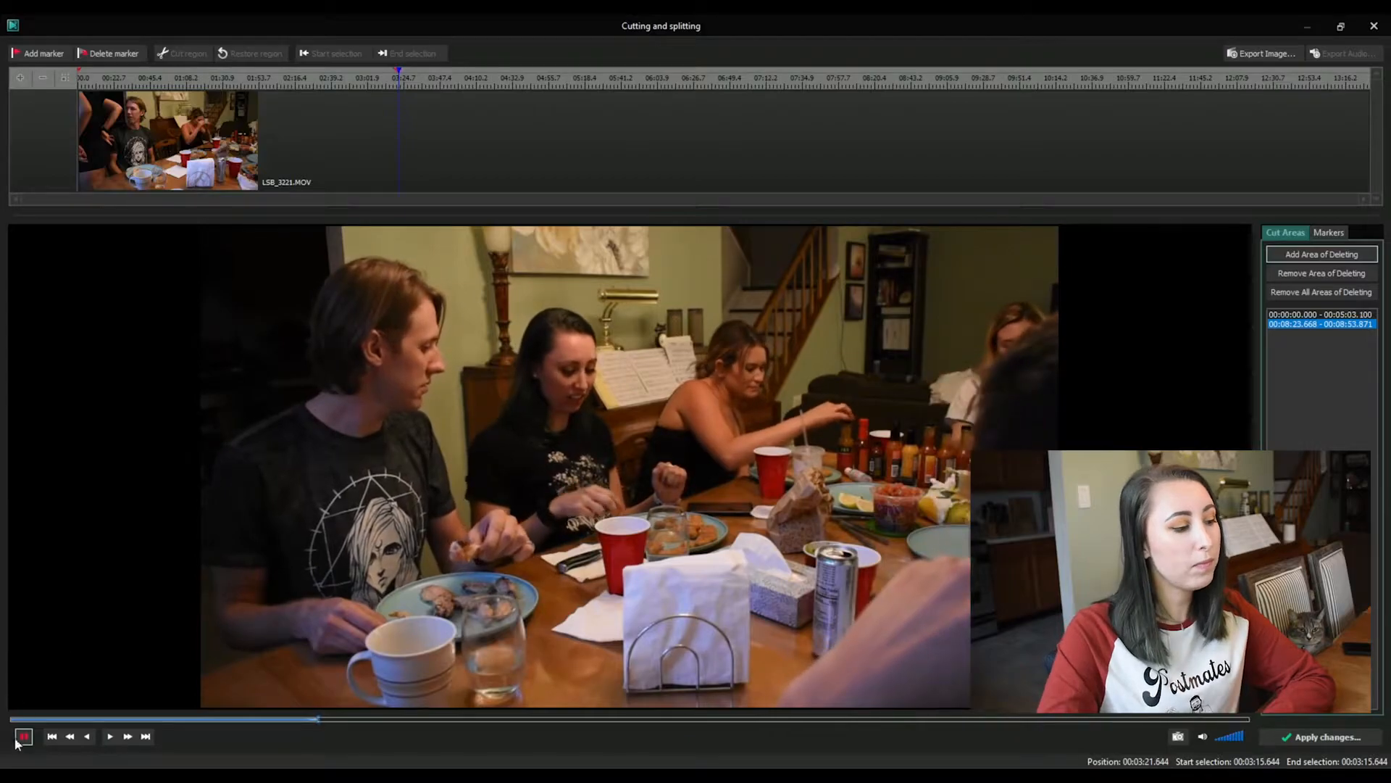
key(space)
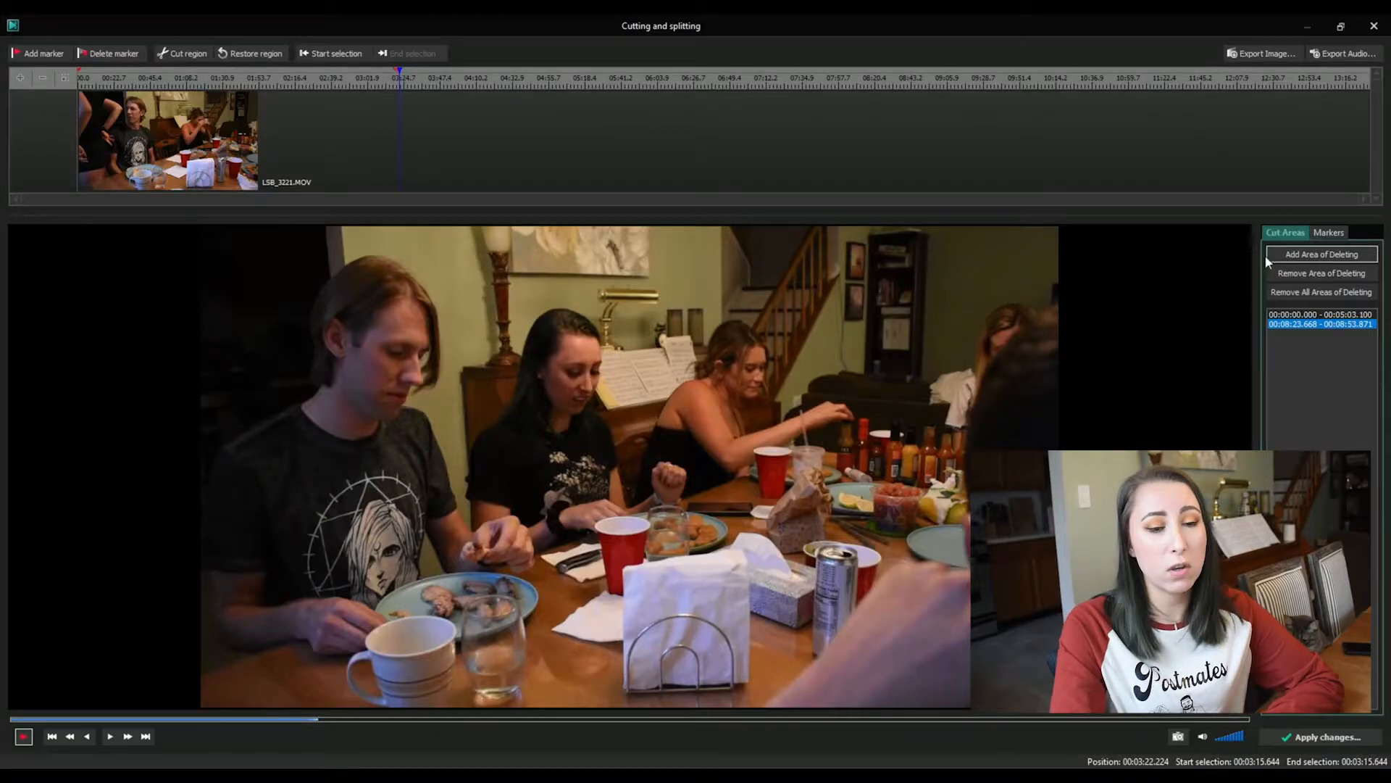
Step: Replace the last cut area with a longer one by extending its end, cutting 00:08:23.668 to 00:09:01.422
click(1317, 276)
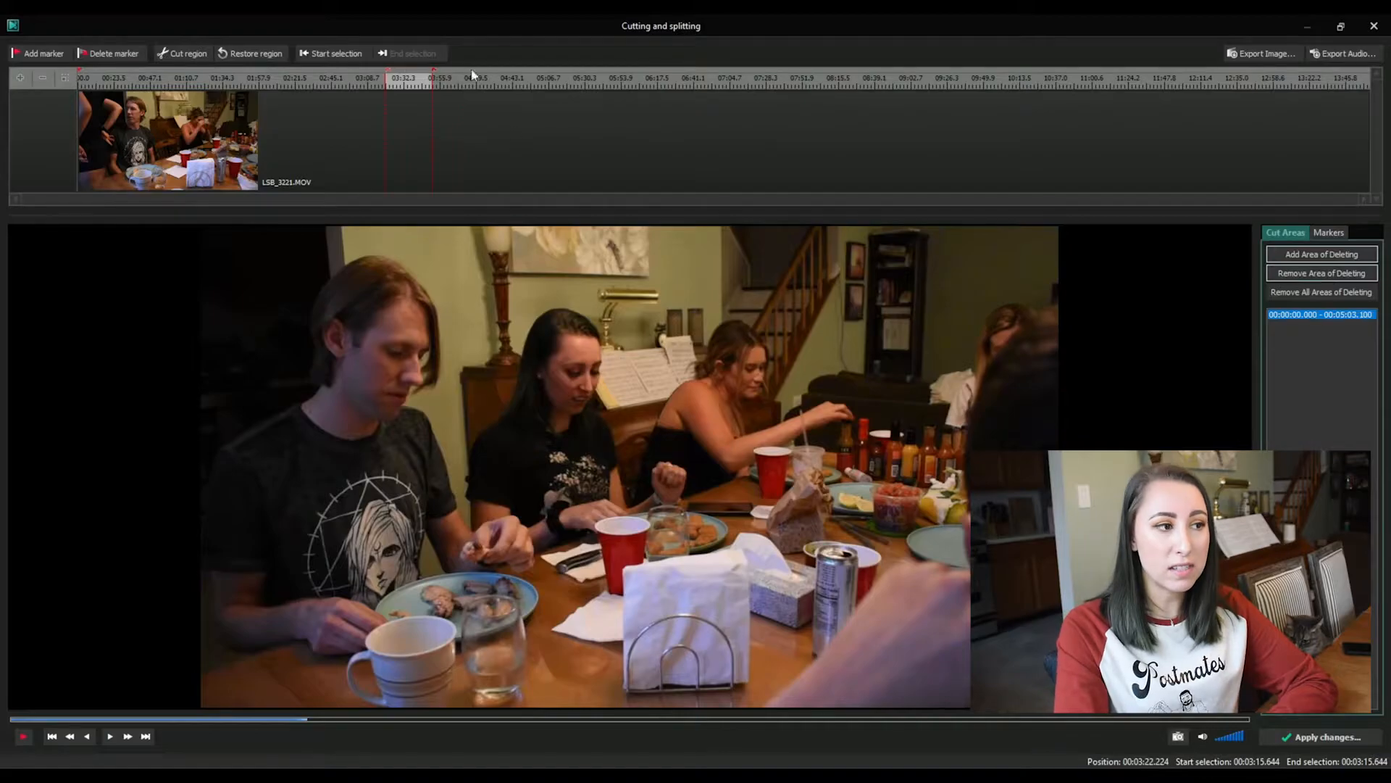
mouse_move(433, 82)
mouse_down()
mouse_move(448, 82)
mouse_move(437, 81)
mouse_up()
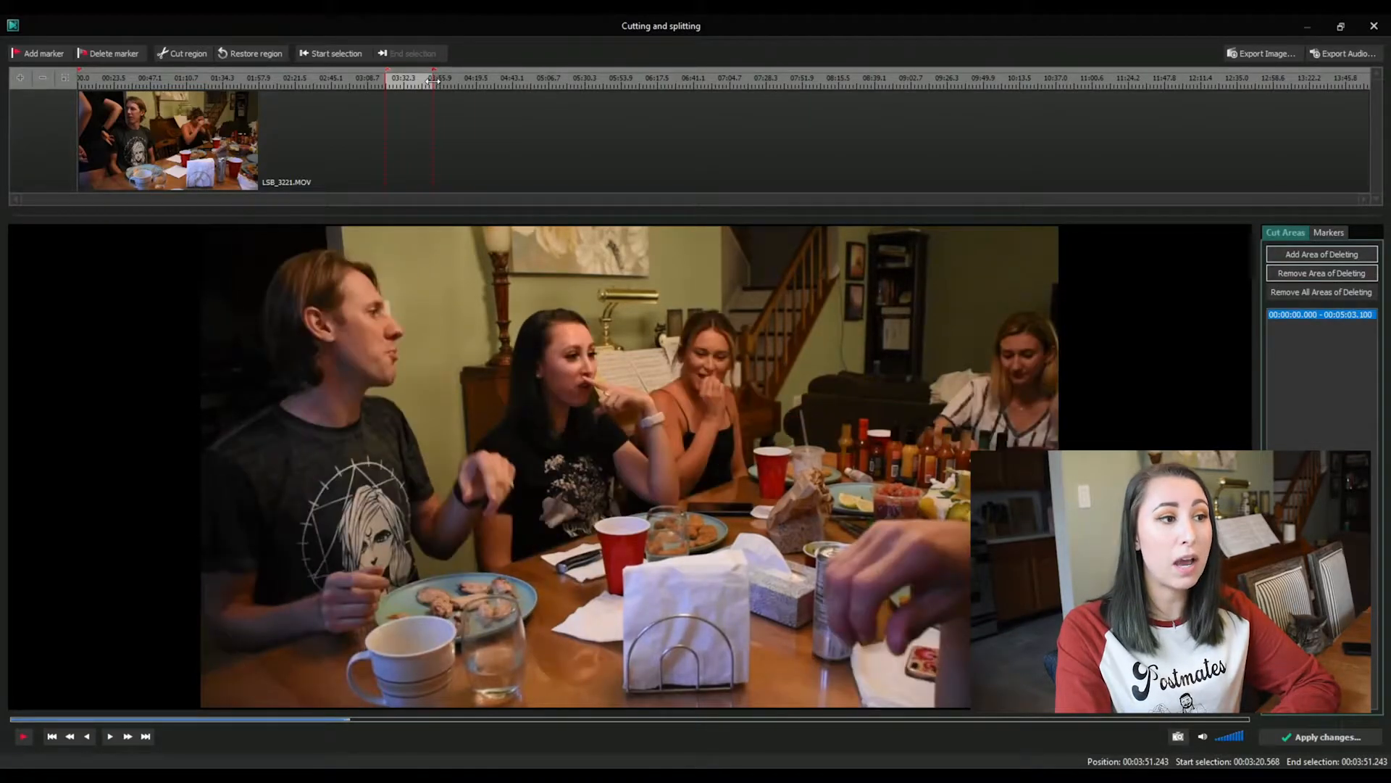
drag(435, 81, 444, 81)
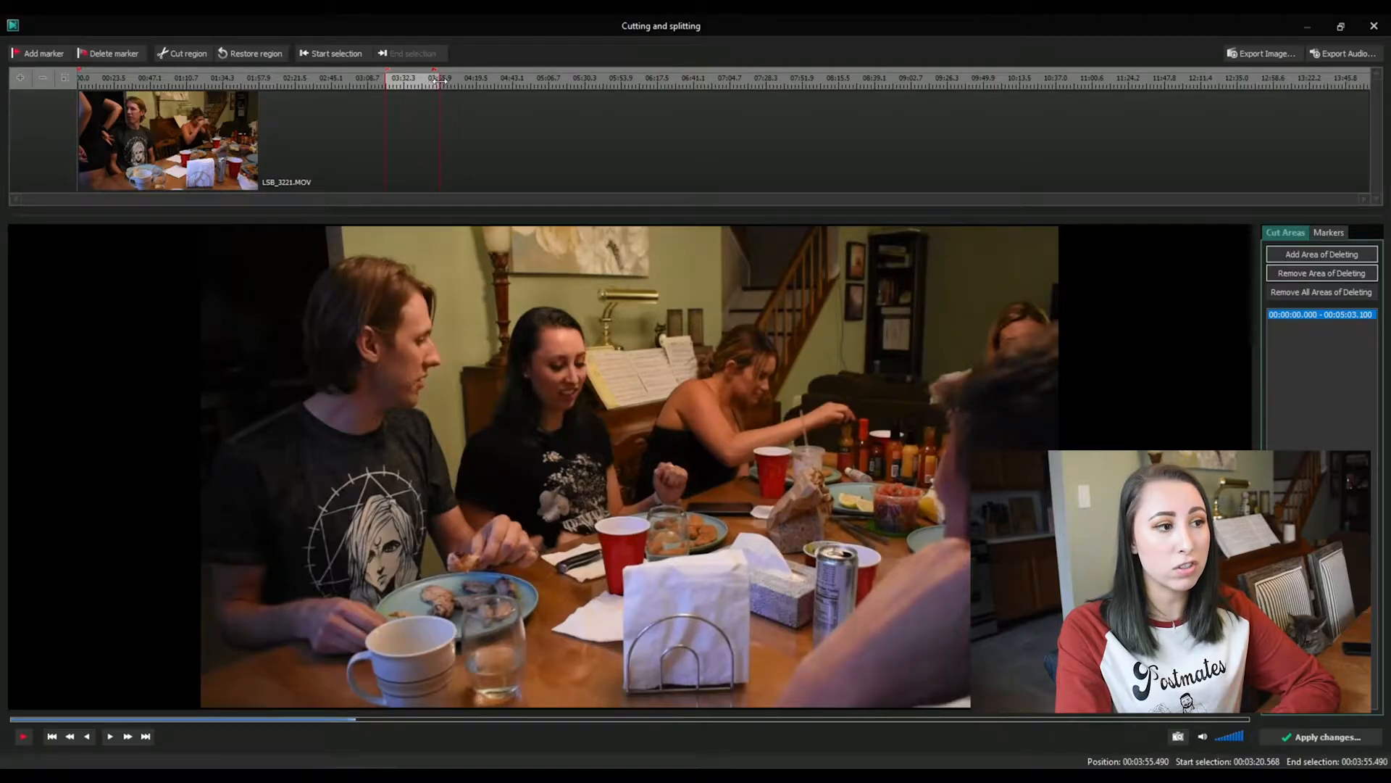
click(161, 55)
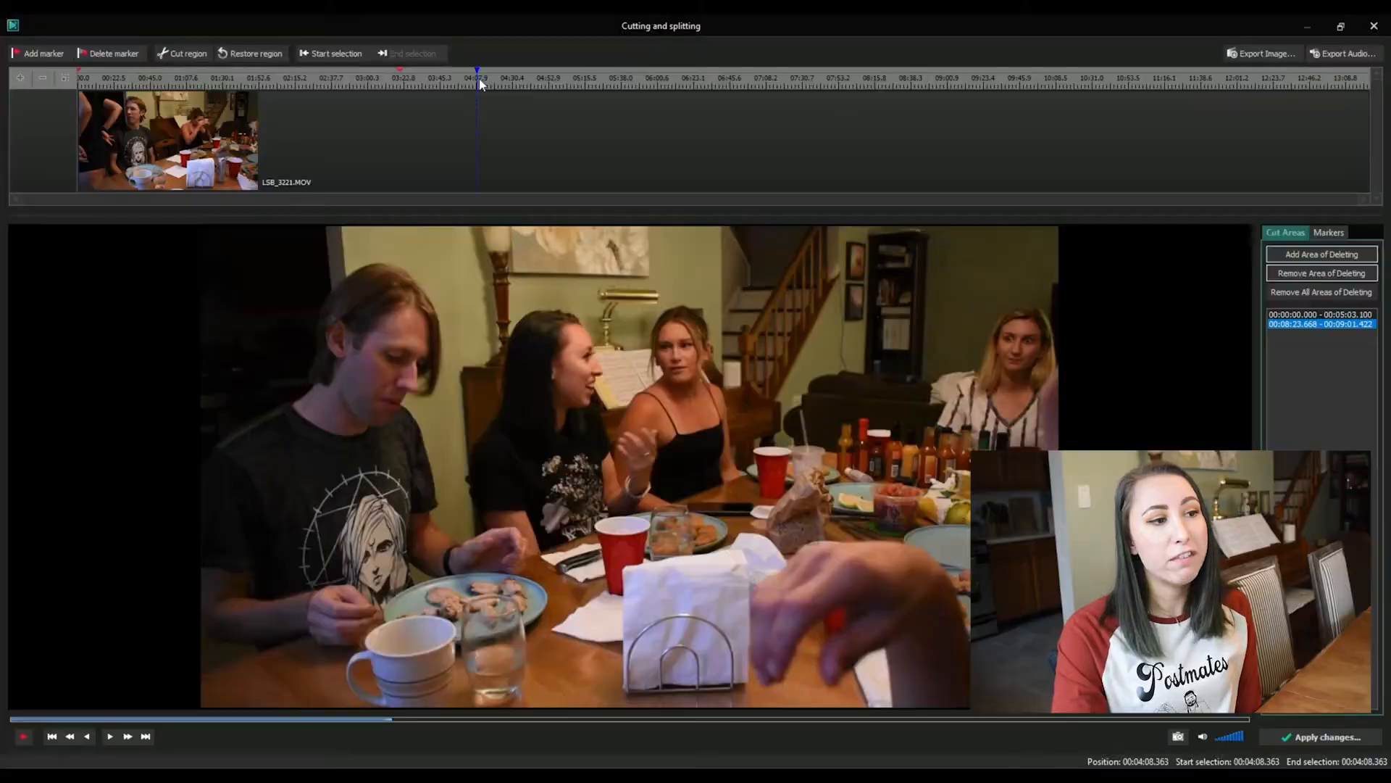
Step: Add a marker at about 00:04:16.477 and delete it again
drag(480, 84, 491, 79)
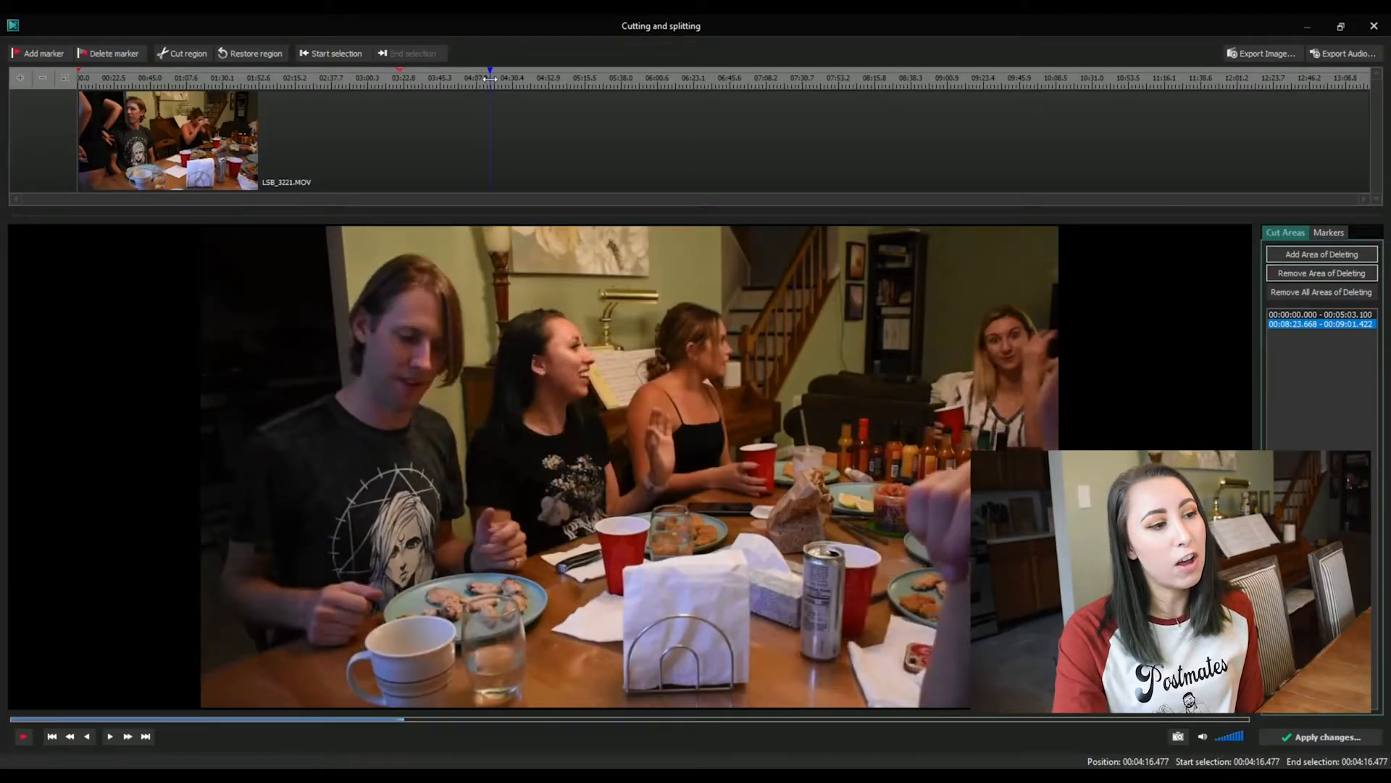
click(48, 53)
click(546, 78)
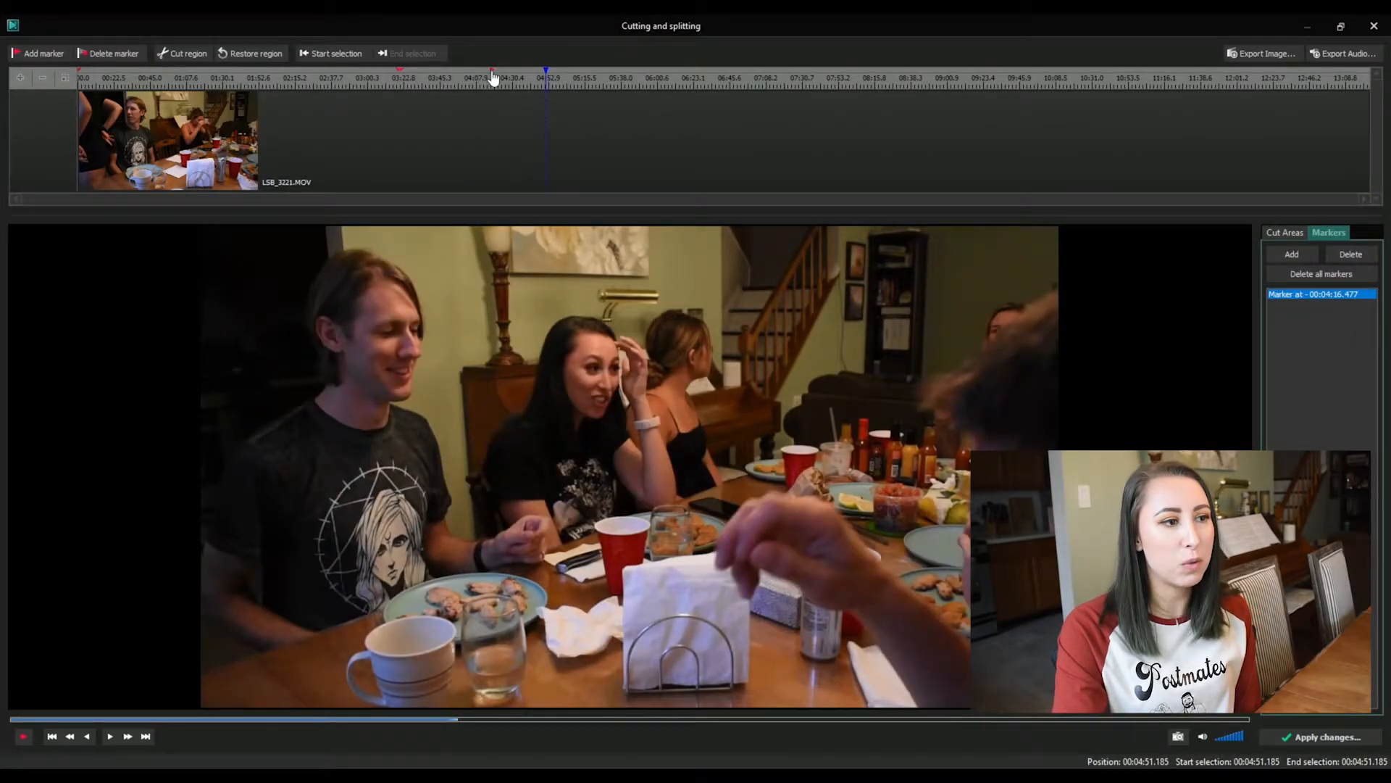
click(96, 61)
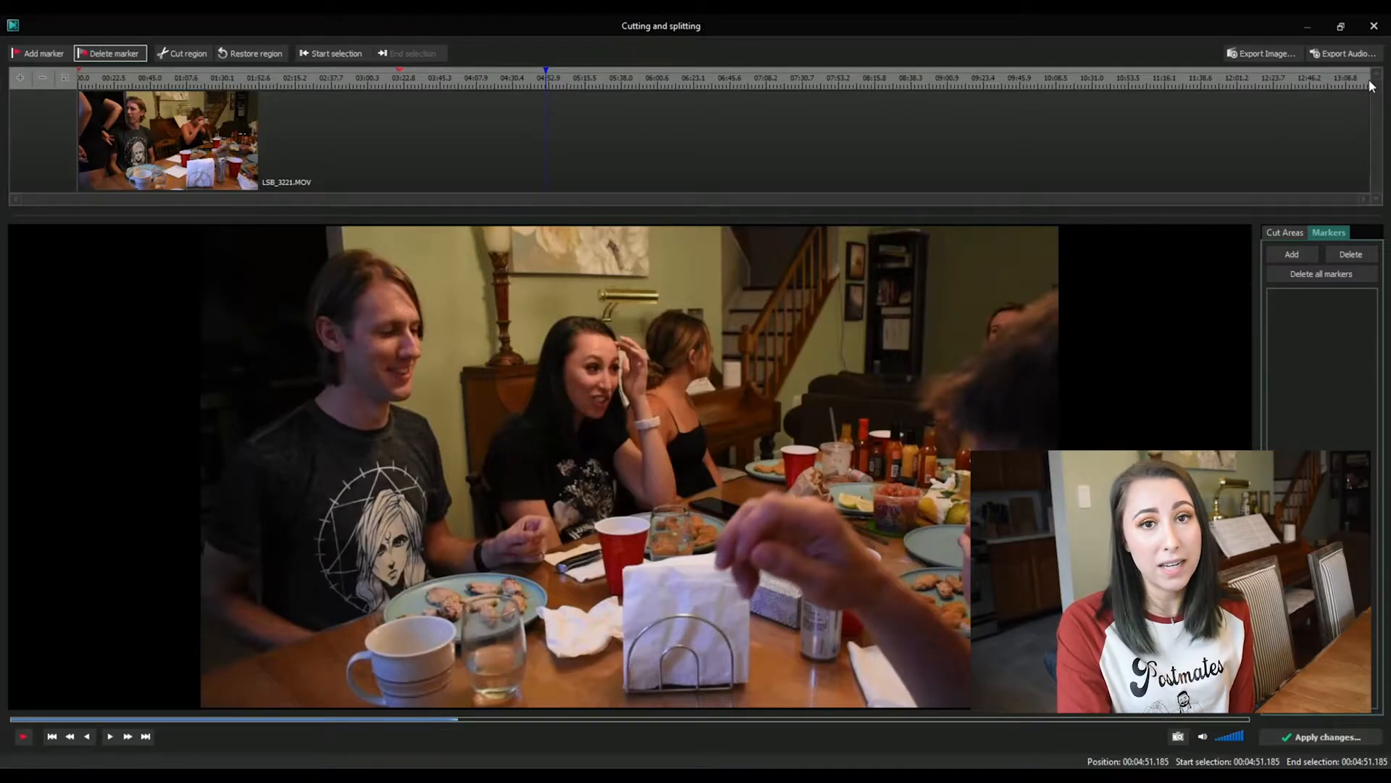
Step: Add markers at about 00:04:53.439 and 00:04:56.139, playing the clip to find the second position
drag(545, 84, 550, 85)
click(40, 53)
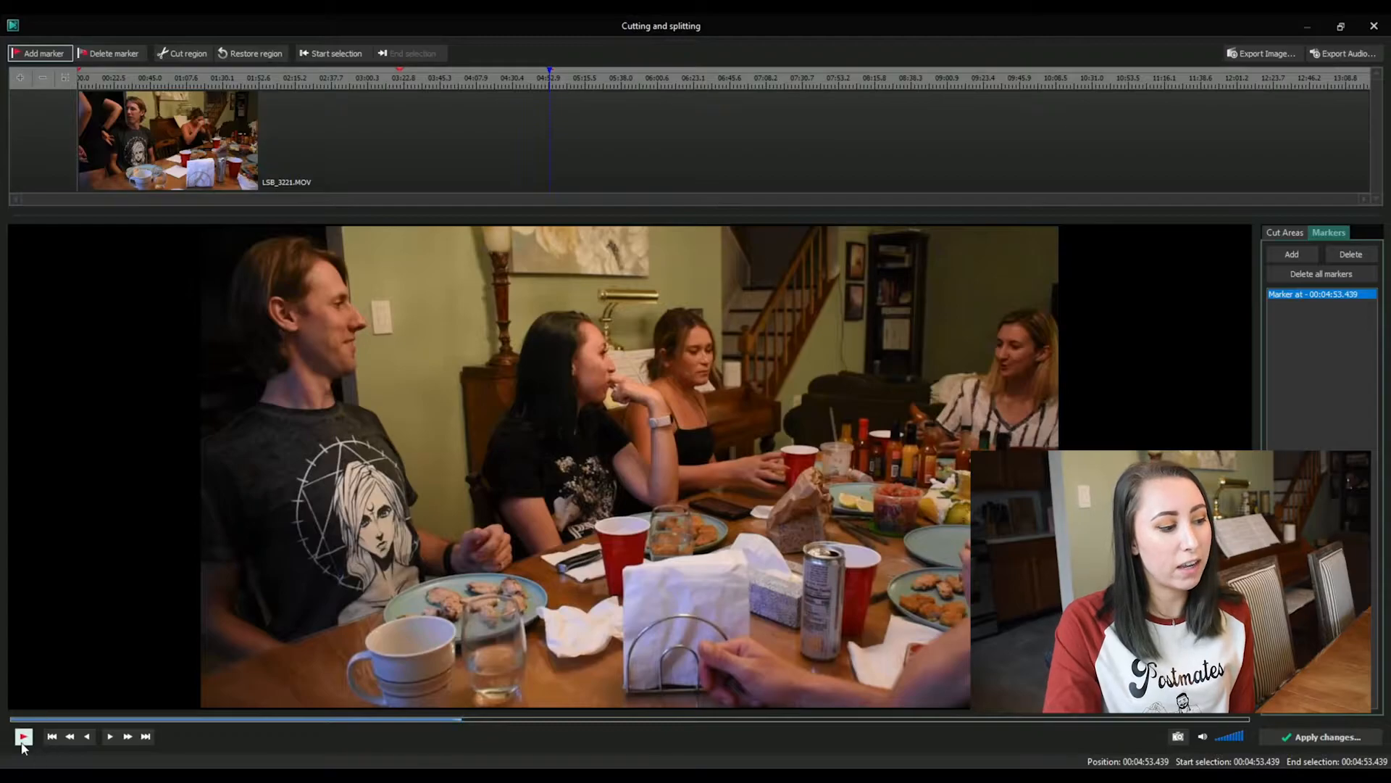
click(23, 737)
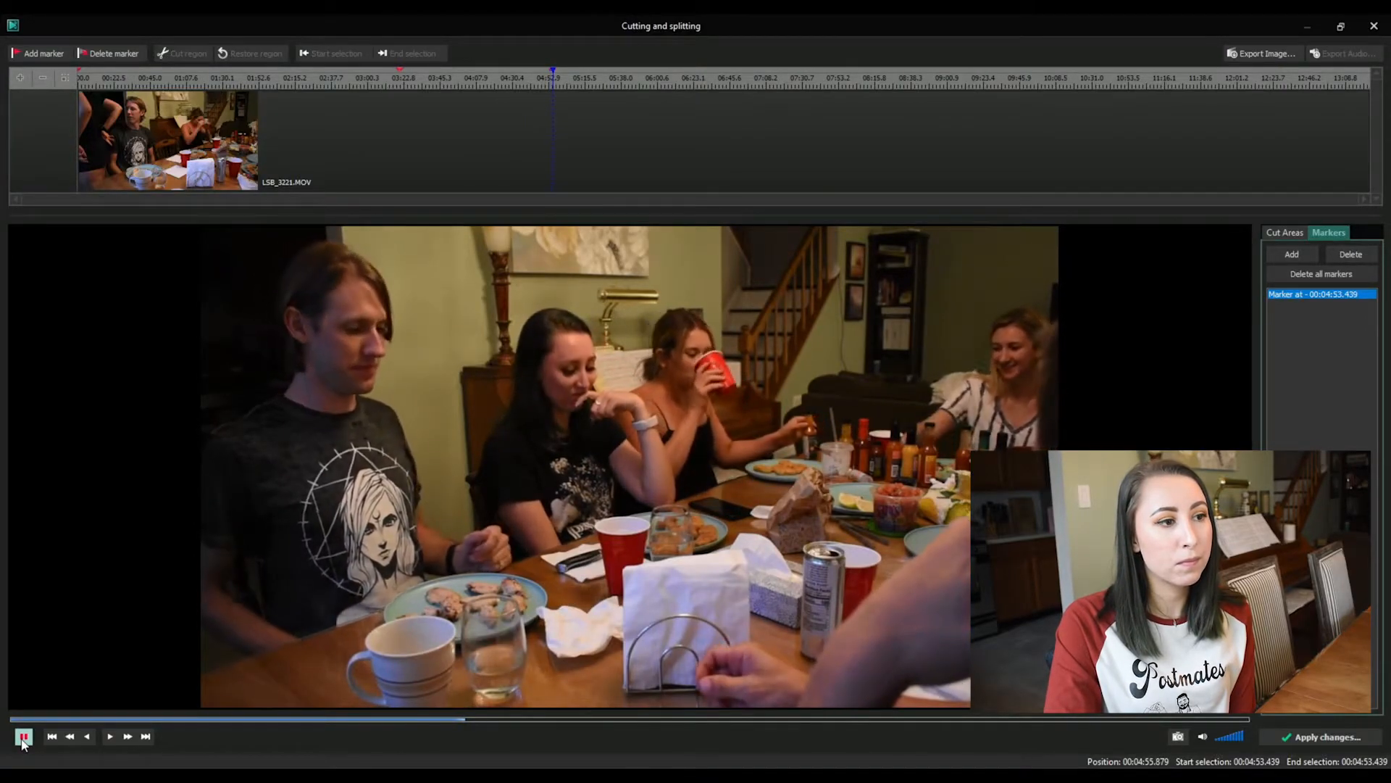
key(space)
click(40, 53)
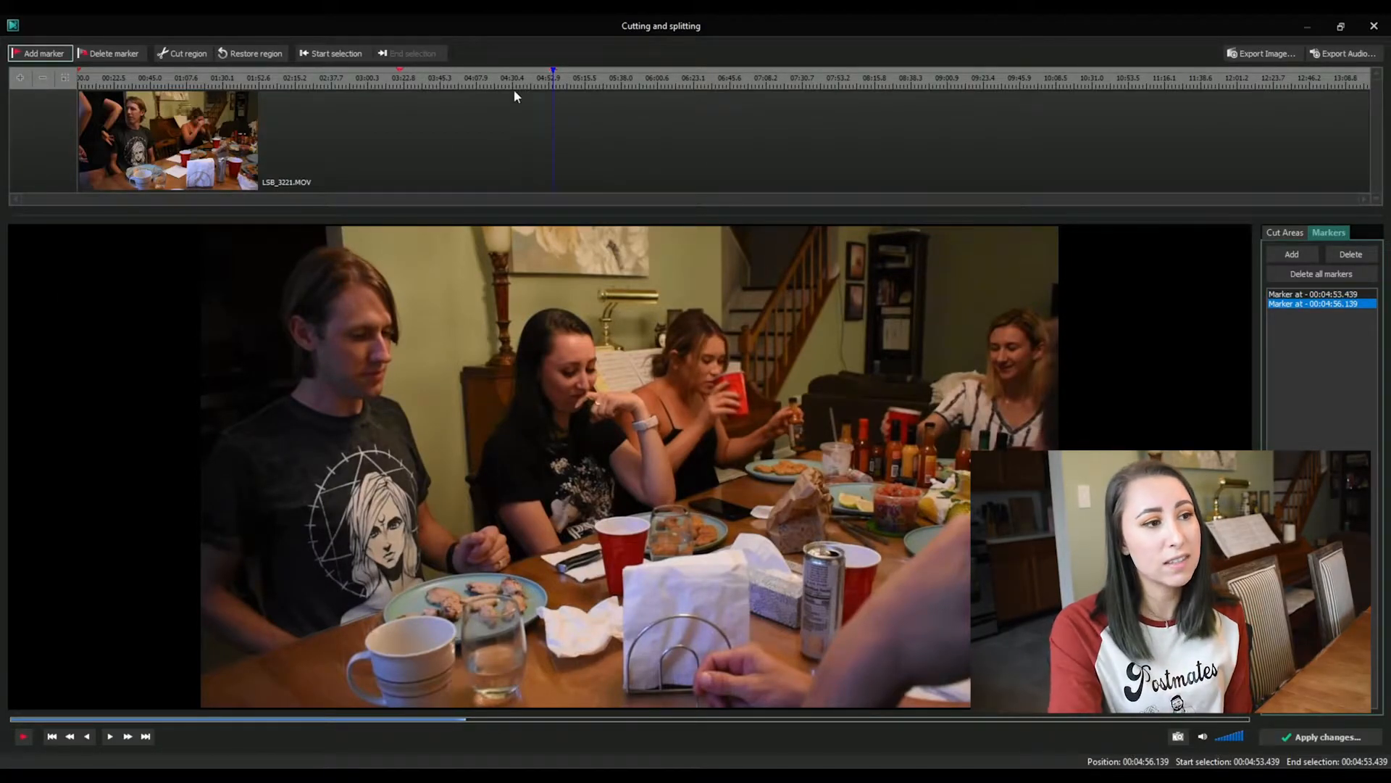
Step: Select the region between the 00:04:53.439 and 00:04:56.139 markers and cut it out
click(564, 83)
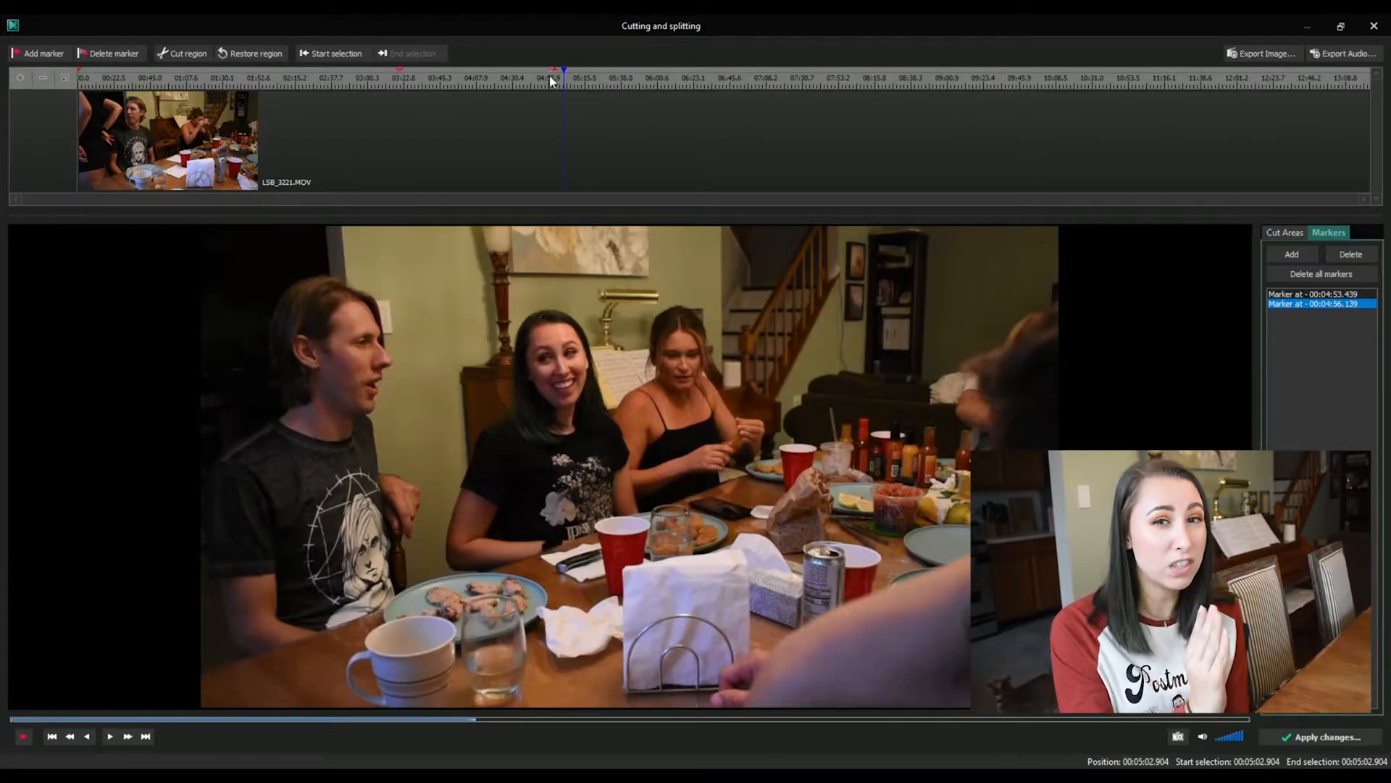
click(19, 77)
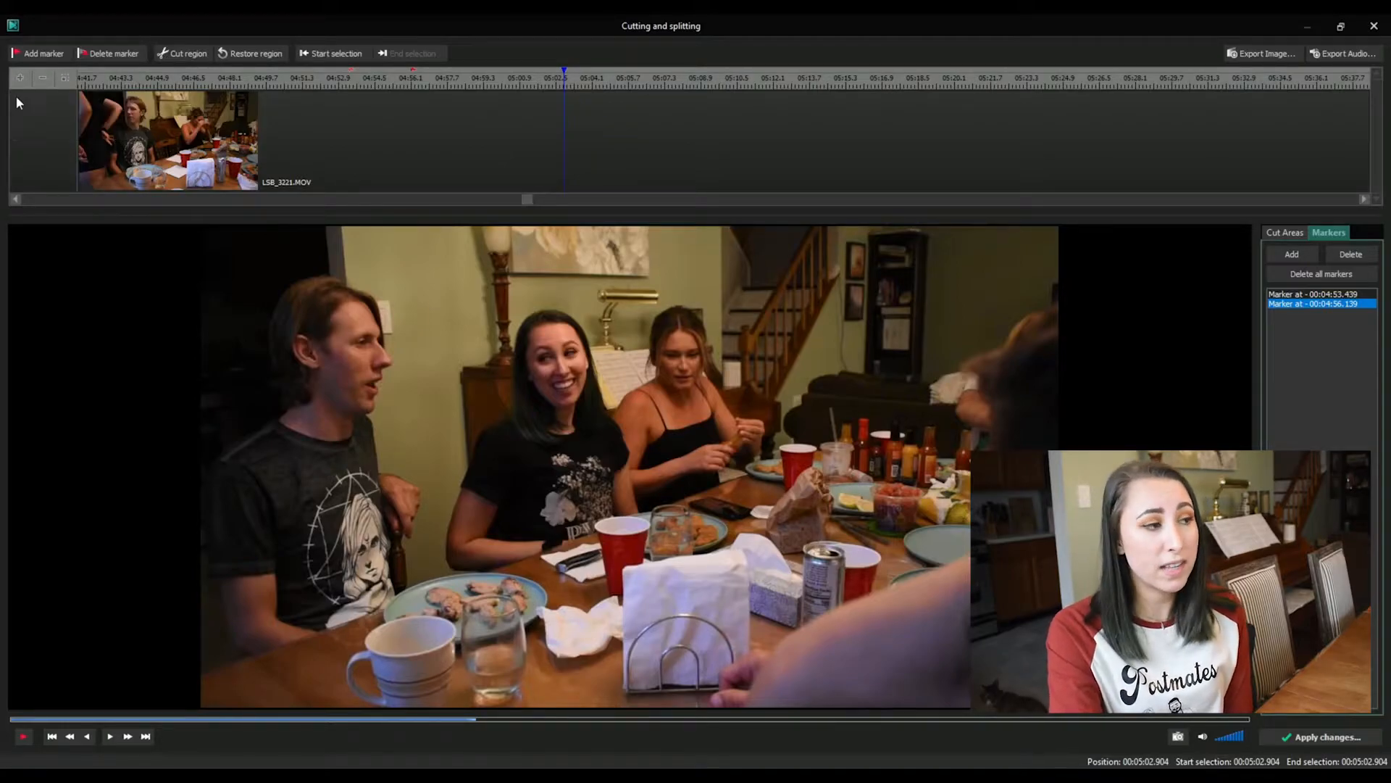
click(19, 77)
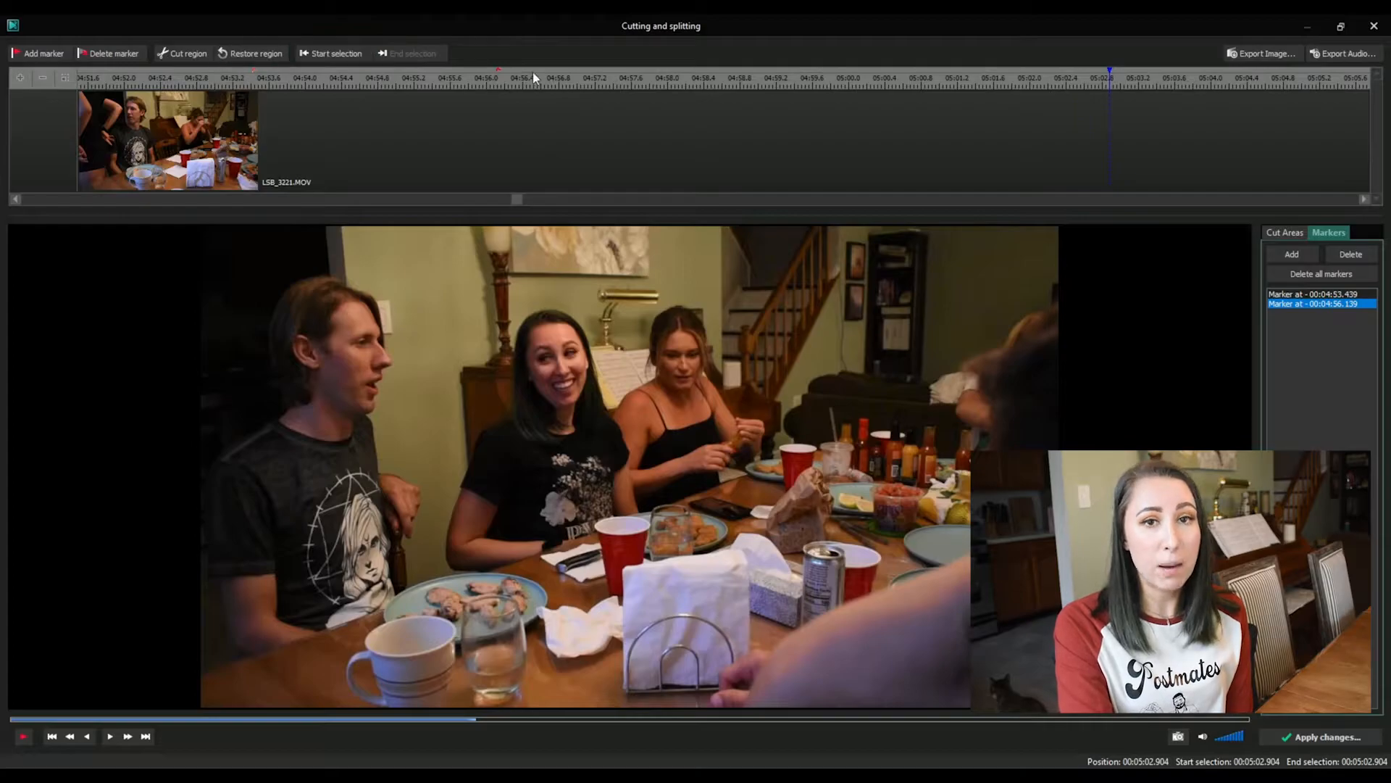
drag(254, 76, 497, 87)
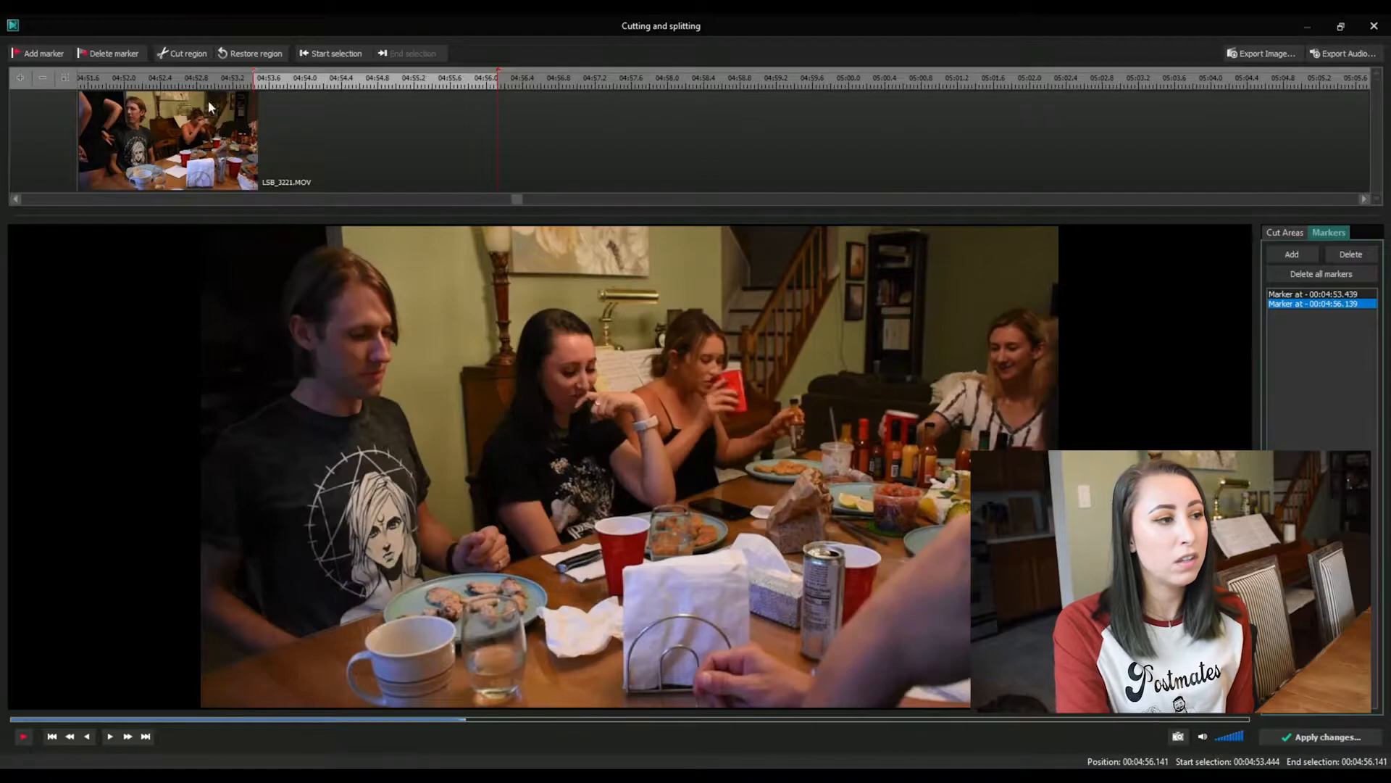
click(182, 53)
Step: Add markers a few frames apart at about 00:04:51.089 and 00:04:51.229 and cut out the region between them
click(483, 102)
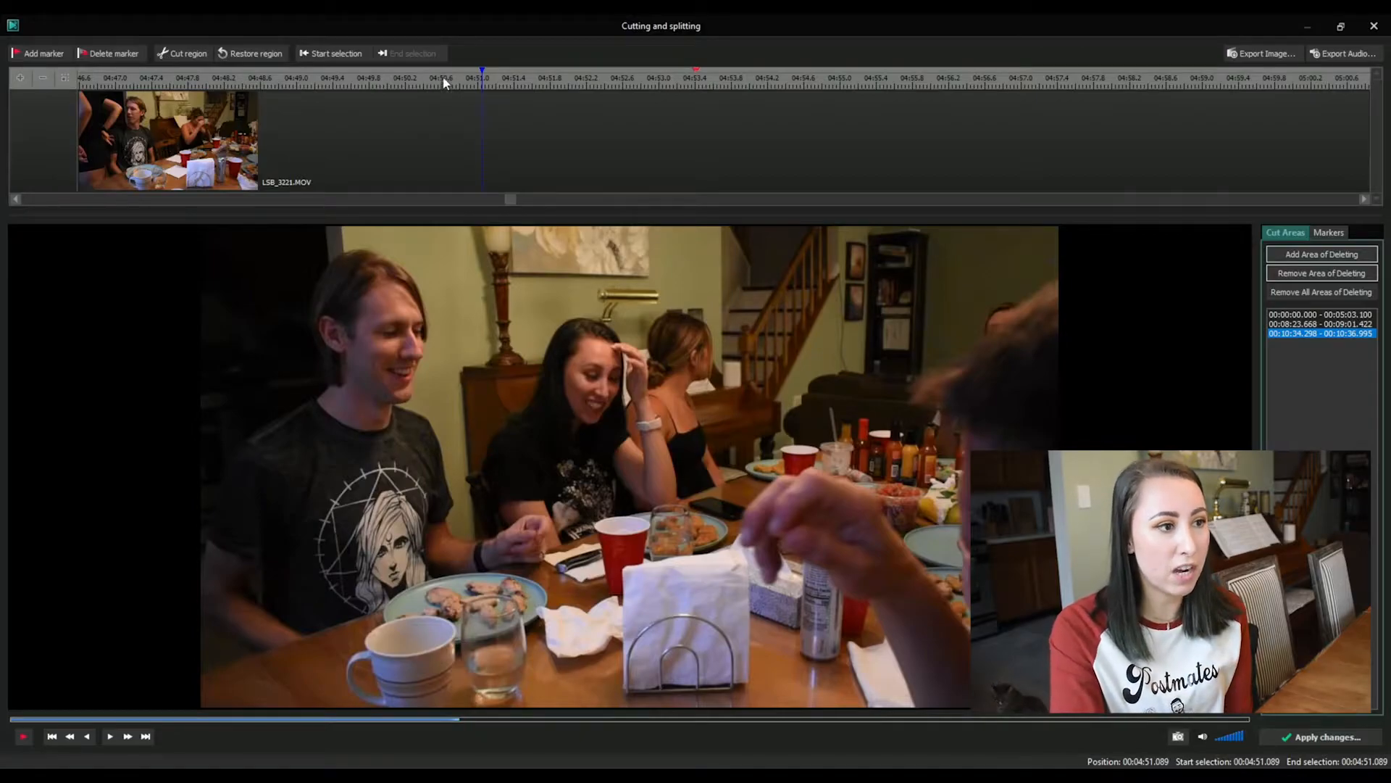
click(42, 50)
click(20, 78)
click(20, 78)
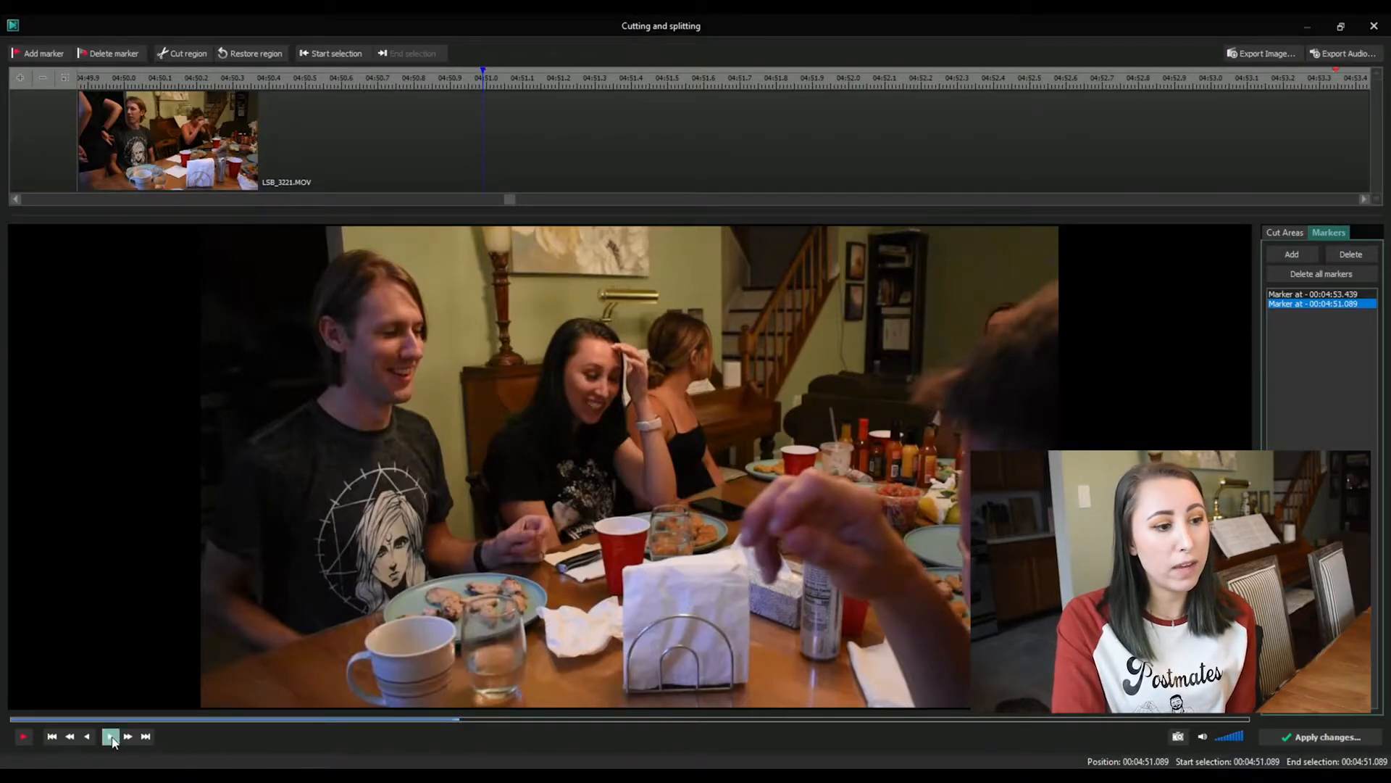
click(111, 737)
click(111, 737)
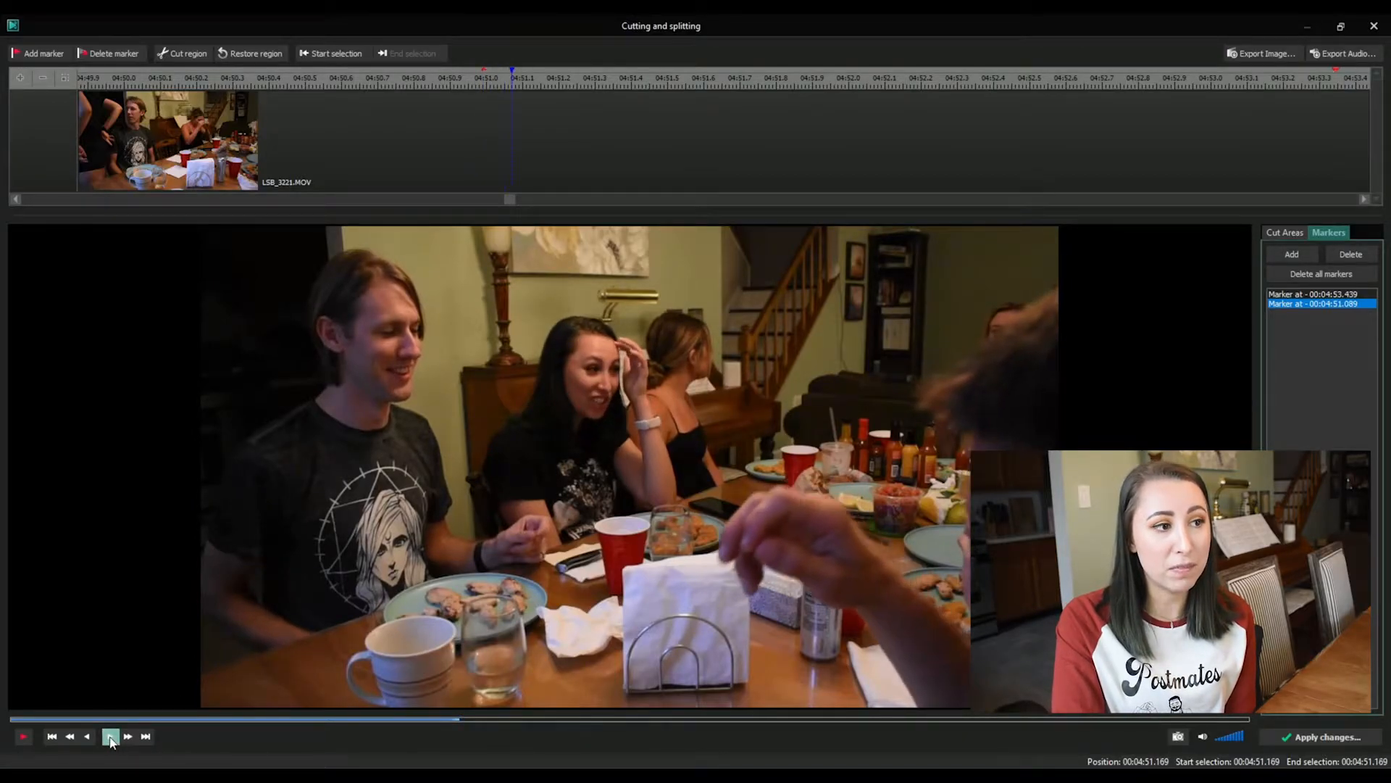
click(111, 736)
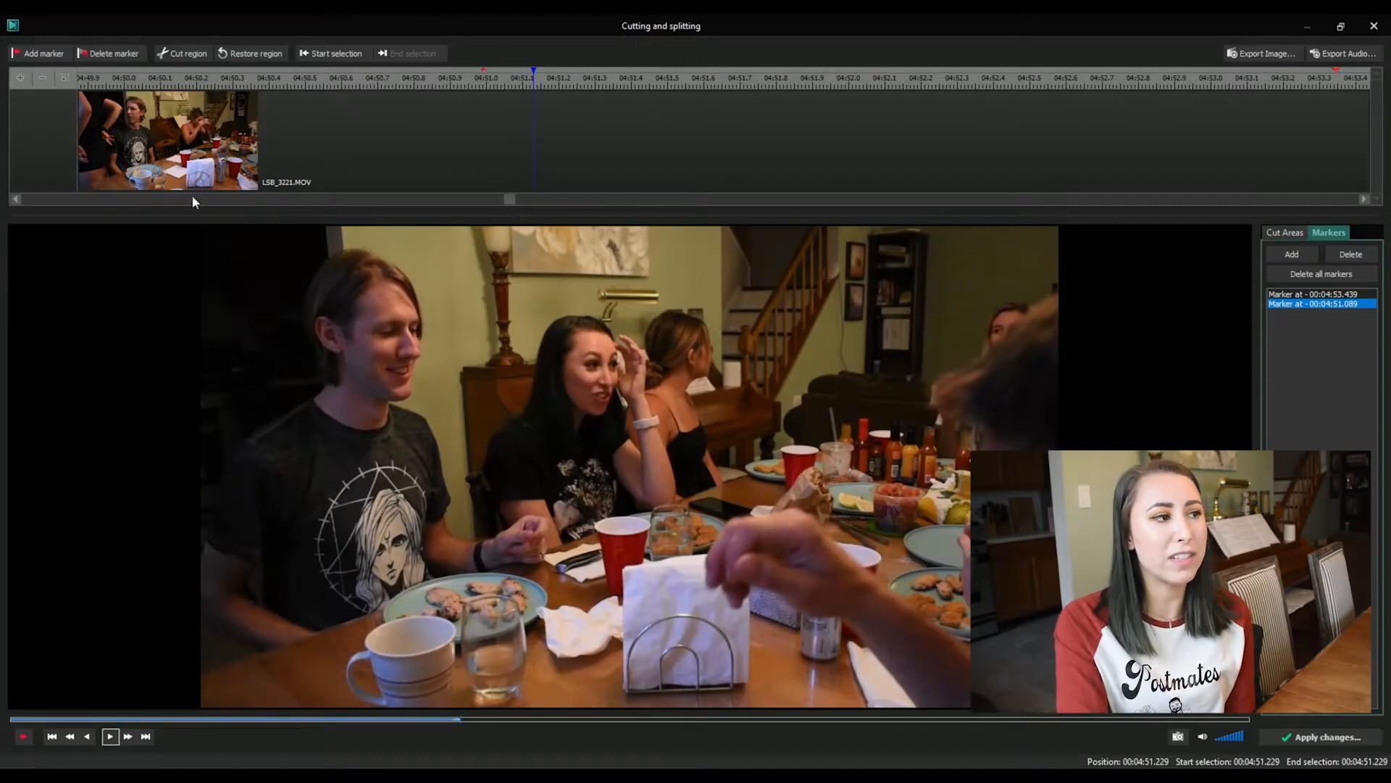
click(44, 53)
drag(534, 81, 482, 81)
click(206, 58)
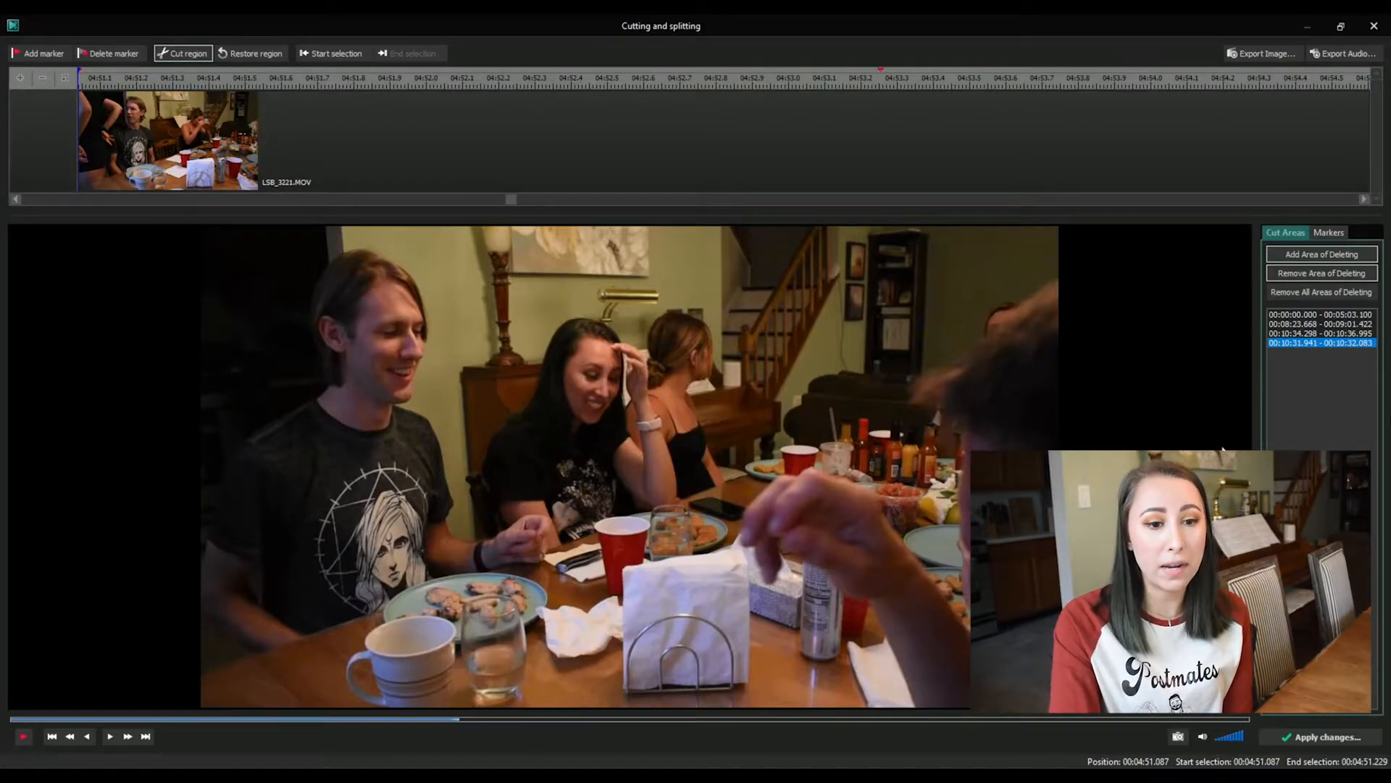
Step: Apply the cut changes with splitting by the set of markers turned off and removal of the source object left enabled
click(1306, 738)
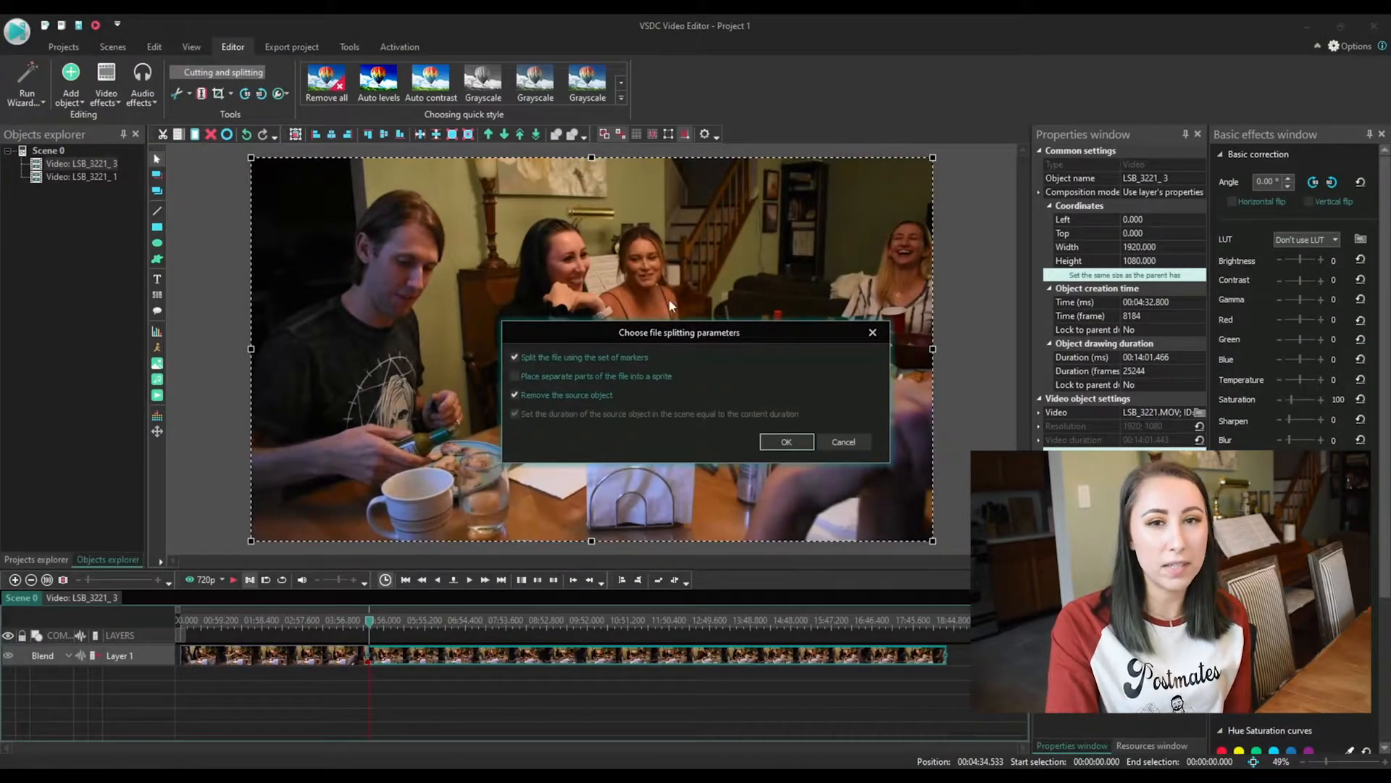
click(515, 357)
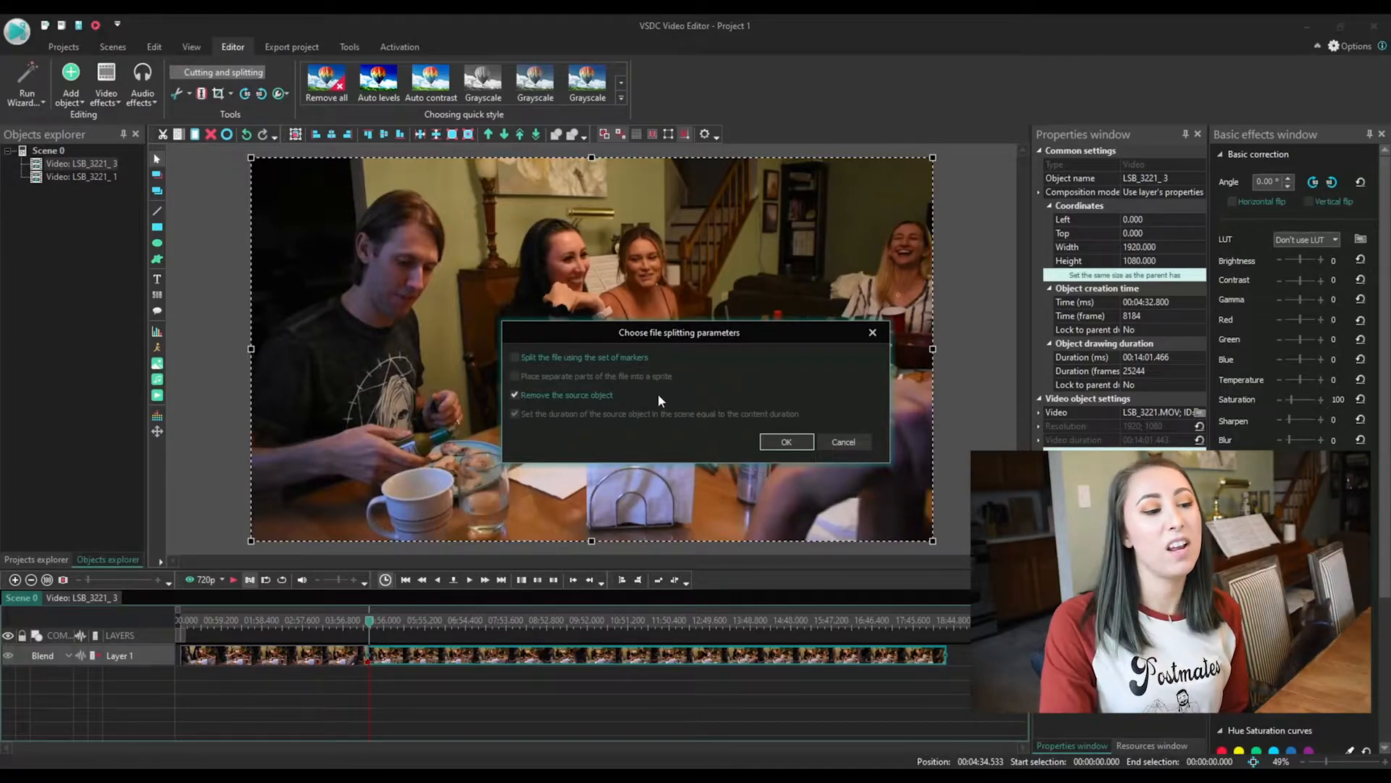
click(785, 443)
click(493, 674)
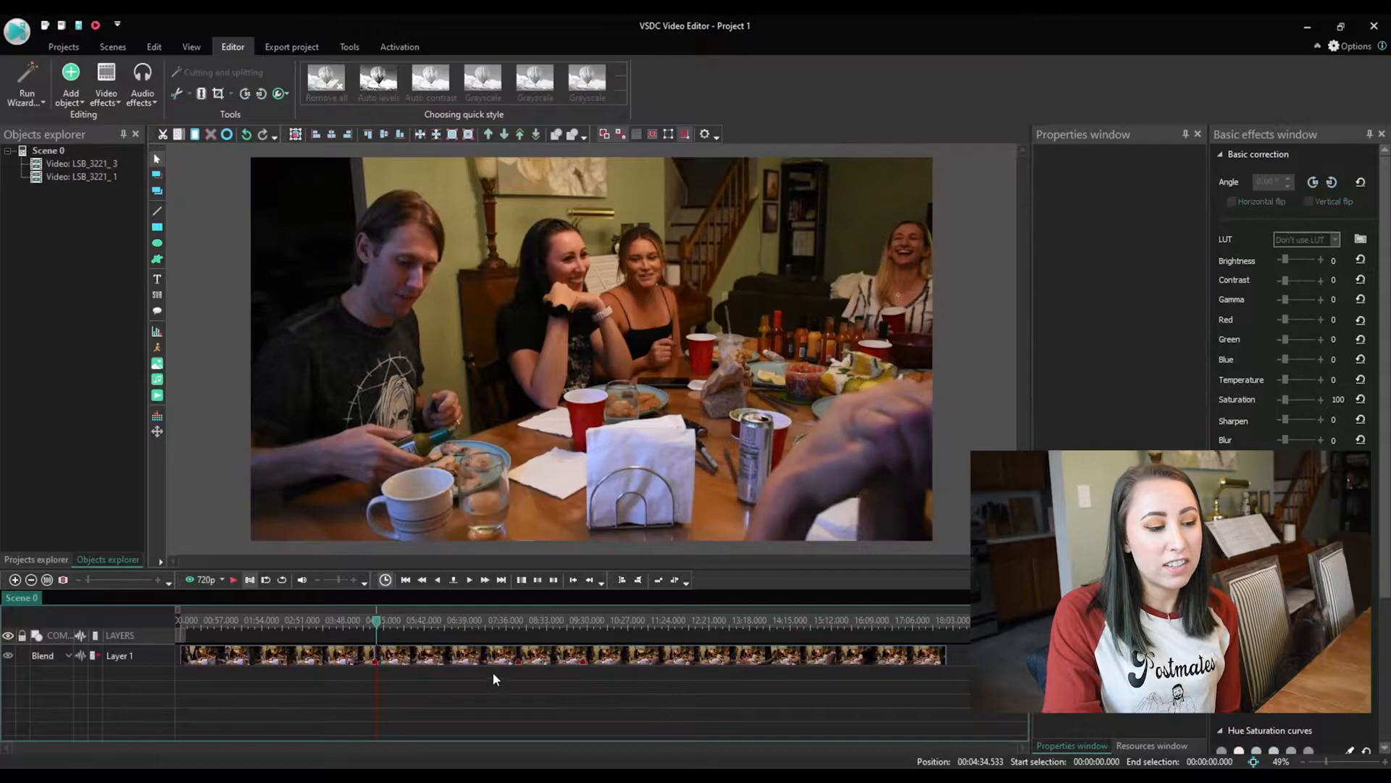
Step: Play the clip to 00:07:54.900 and add the Scoville Scale image from the cursor position on a new layer
click(125, 579)
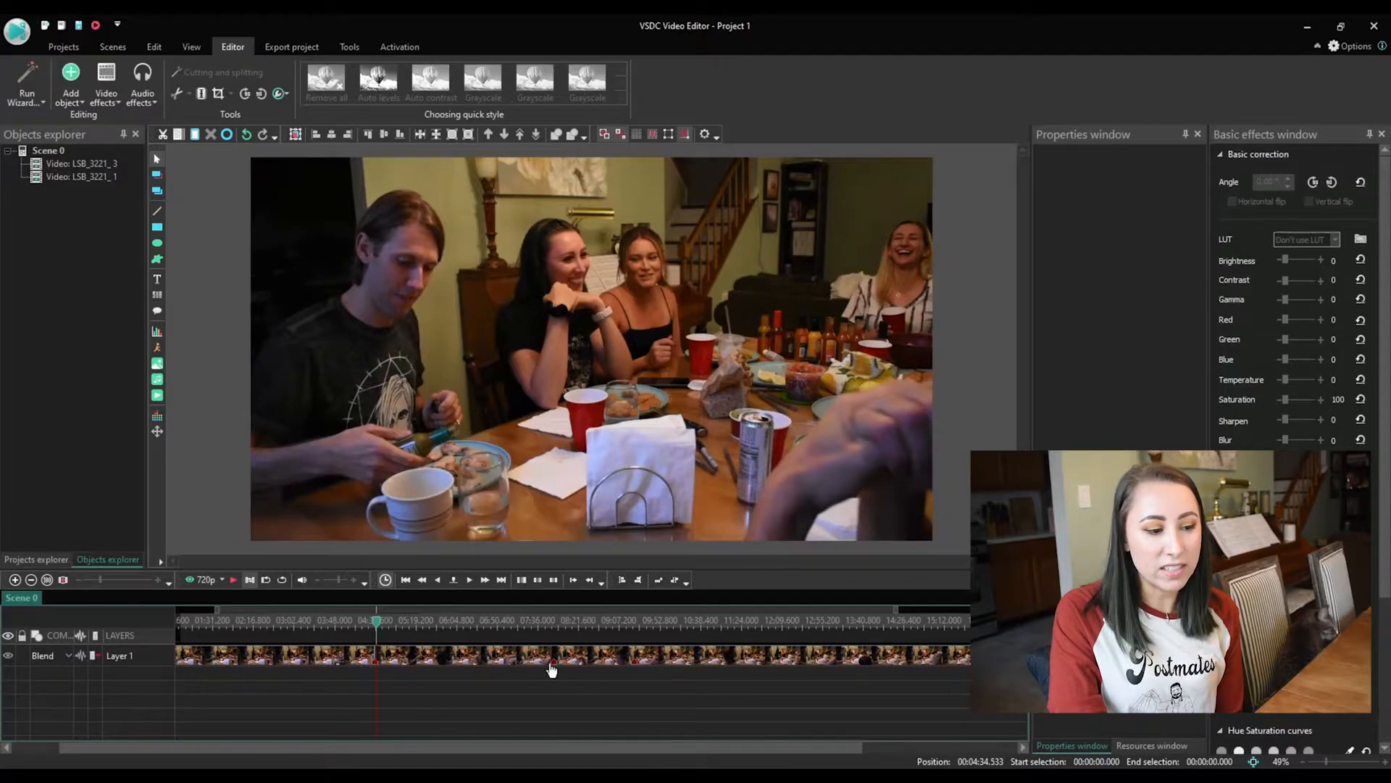
click(550, 623)
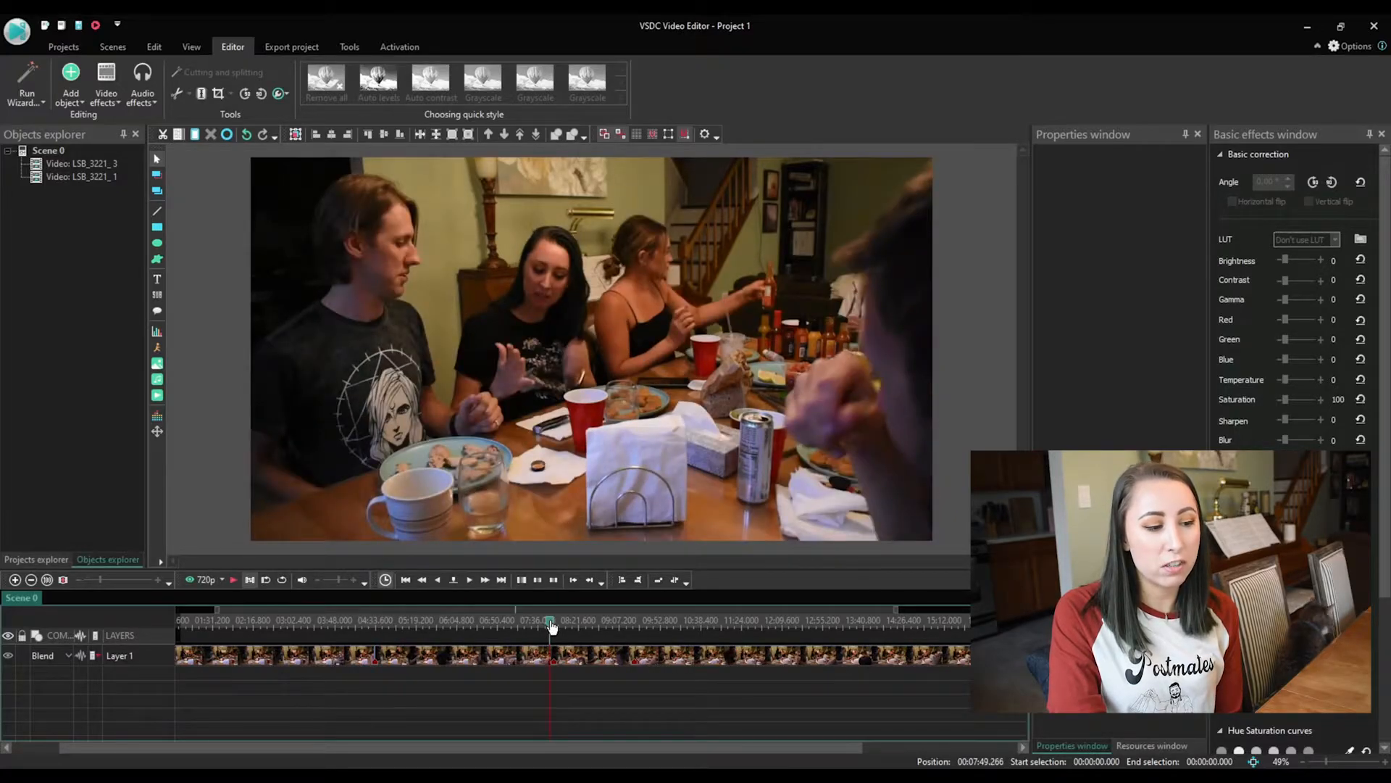
key(space)
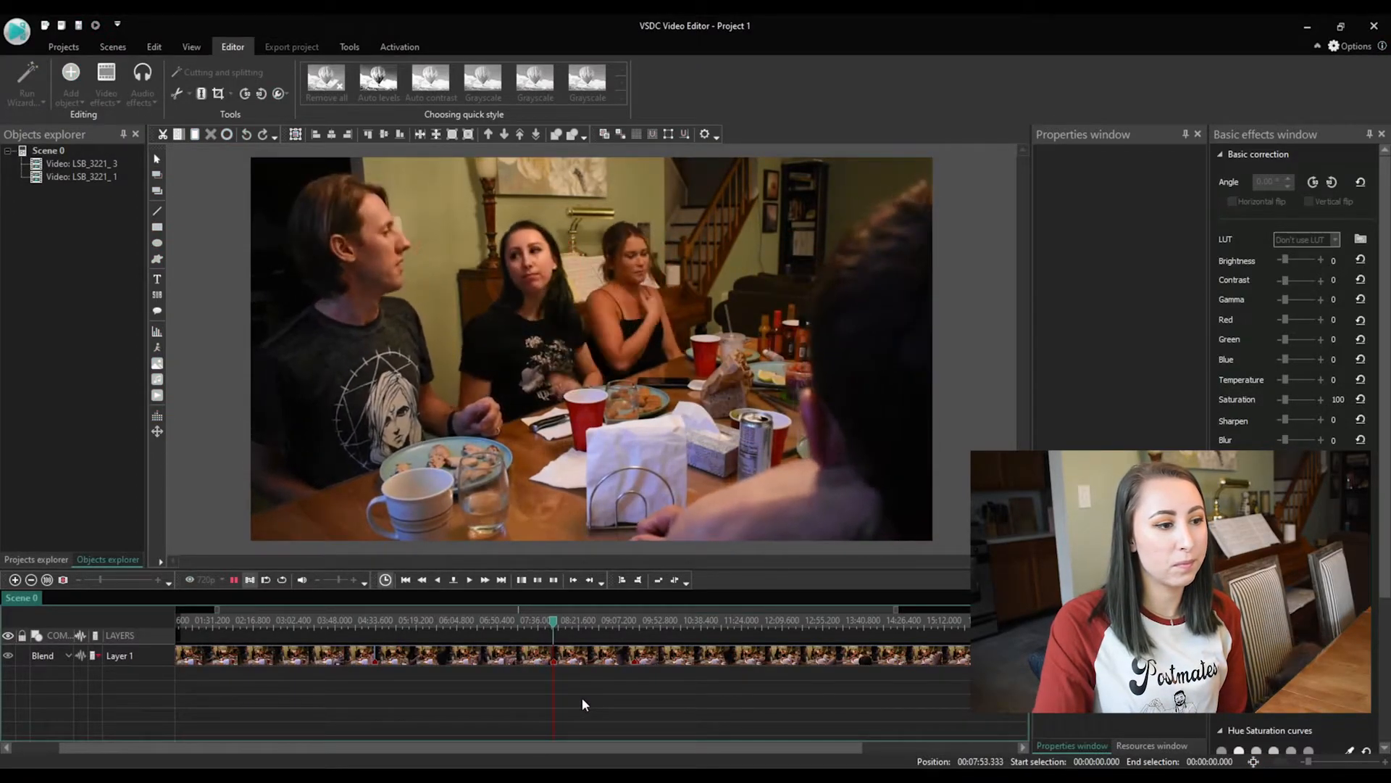
key(space)
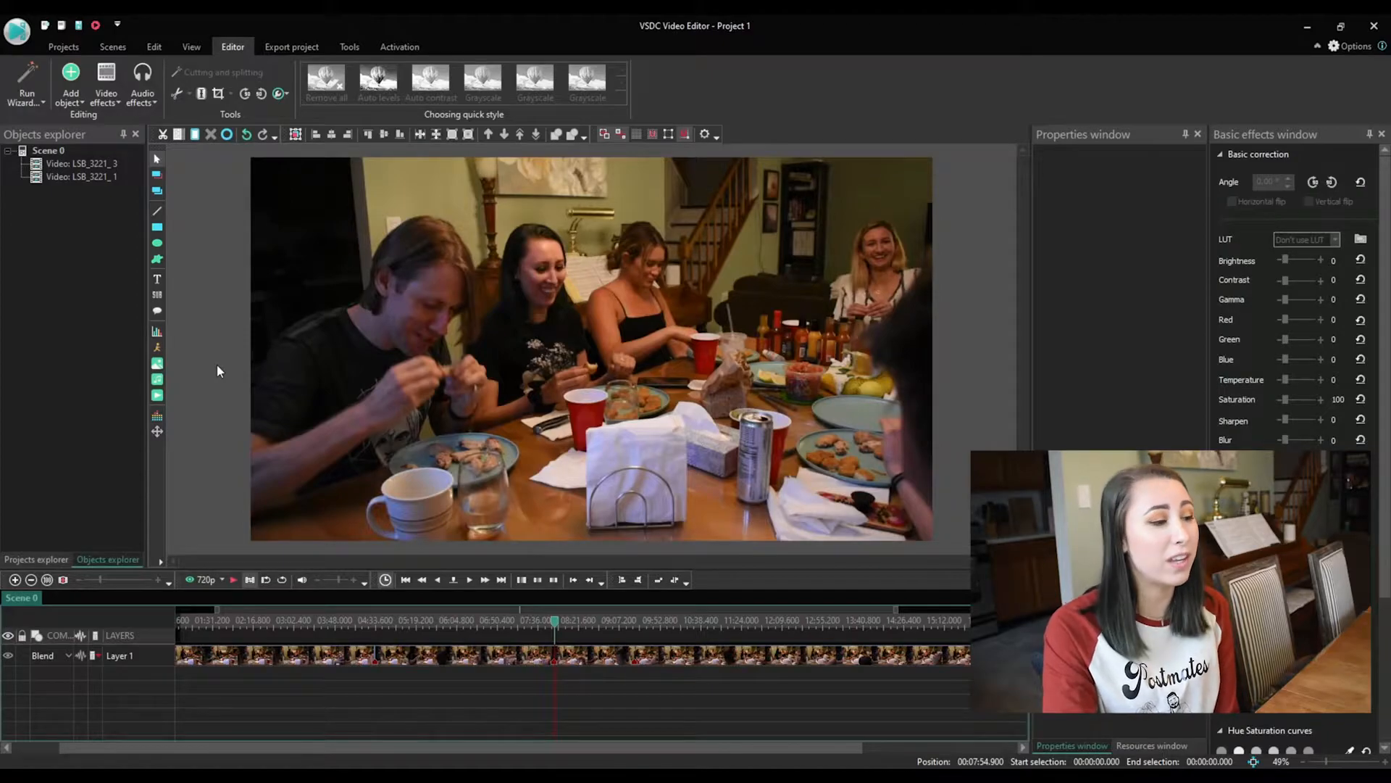
click(158, 365)
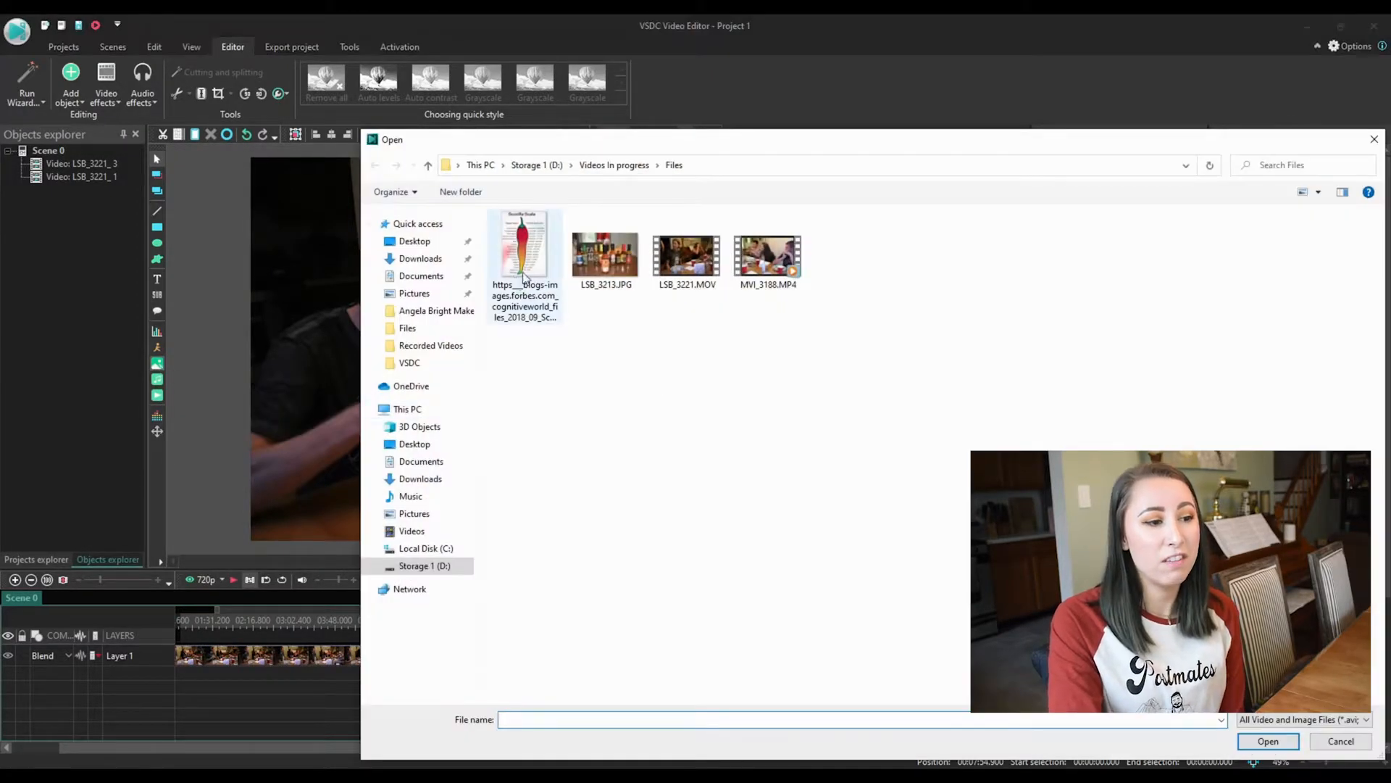
click(540, 262)
click(1287, 747)
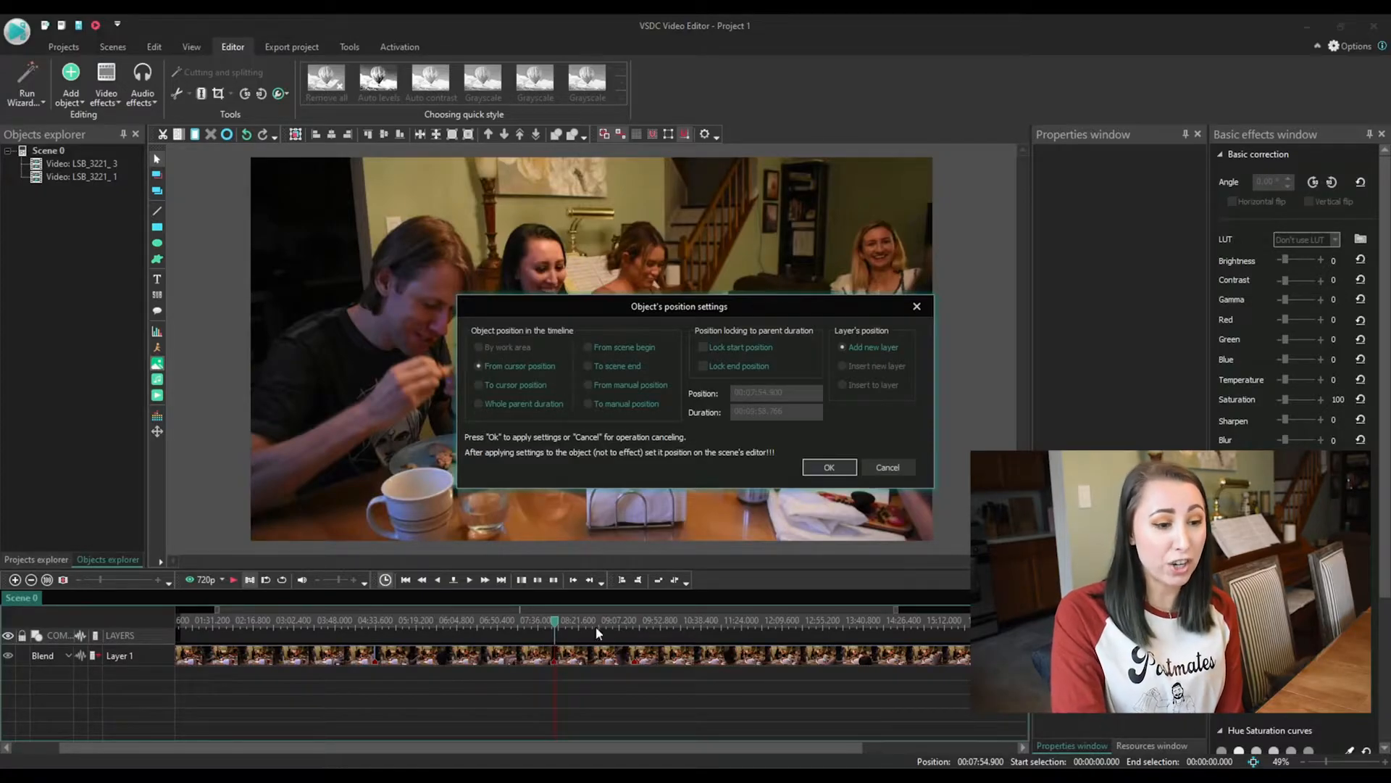
click(839, 468)
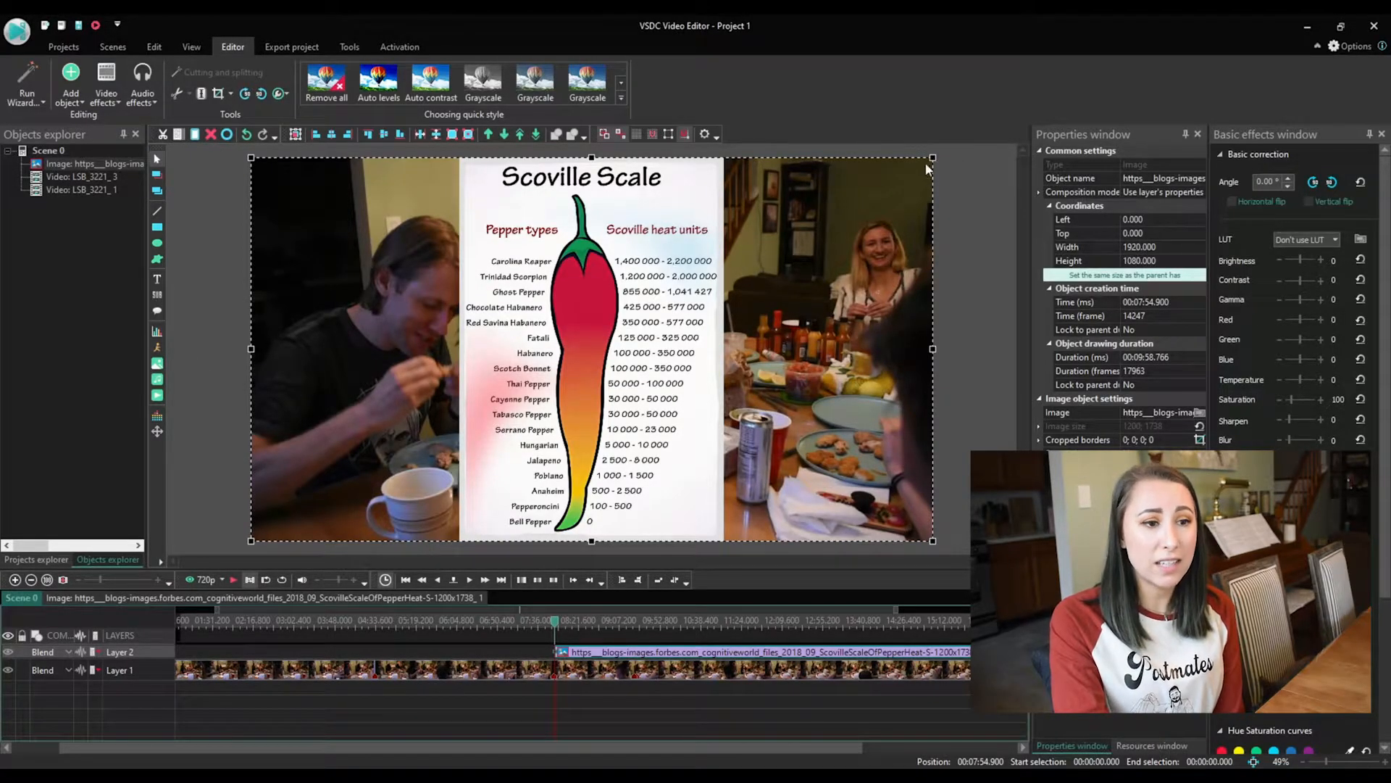
Step: Shrink the Scoville Scale image to about 852 × 567 and place it at about 1122 from the left and 249 from the top
drag(935, 159, 690, 211)
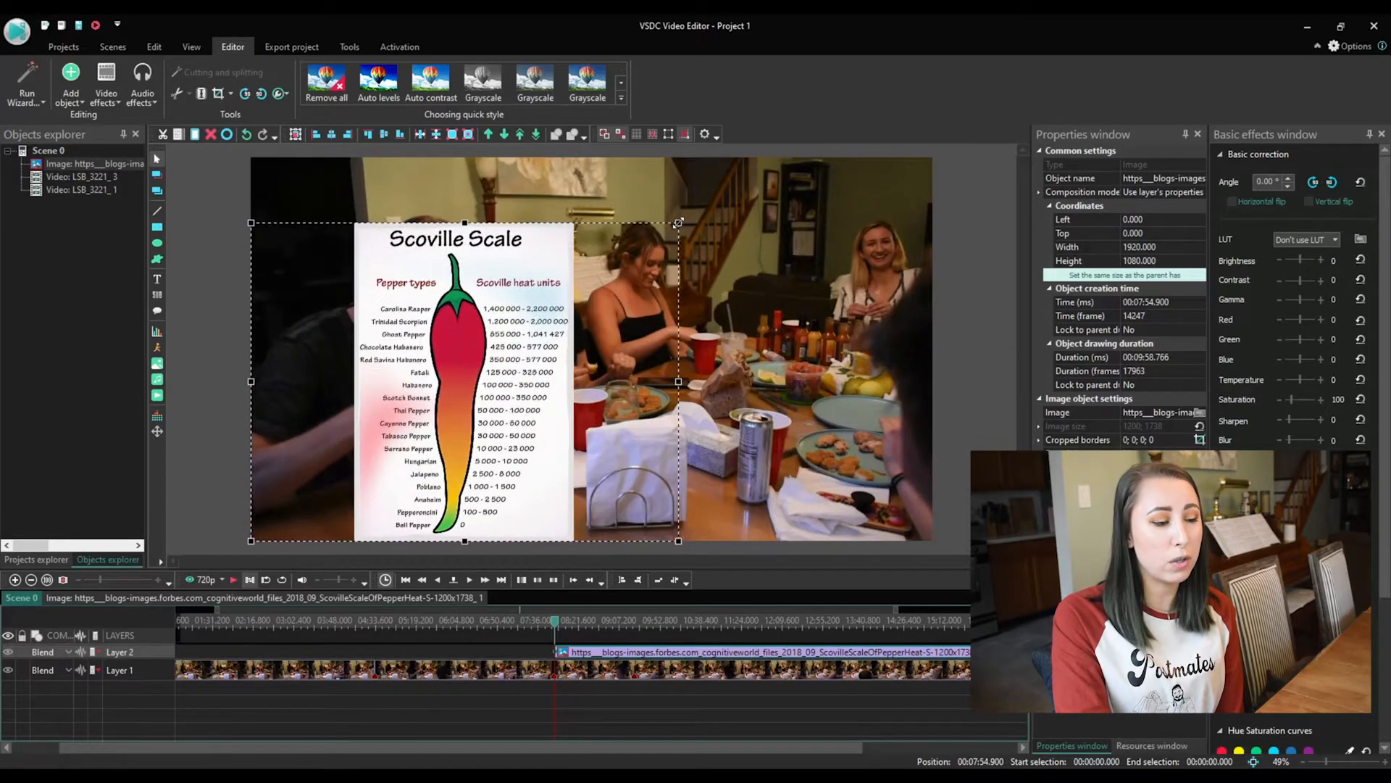
drag(452, 403, 766, 373)
drag(562, 180, 687, 298)
drag(861, 424, 822, 372)
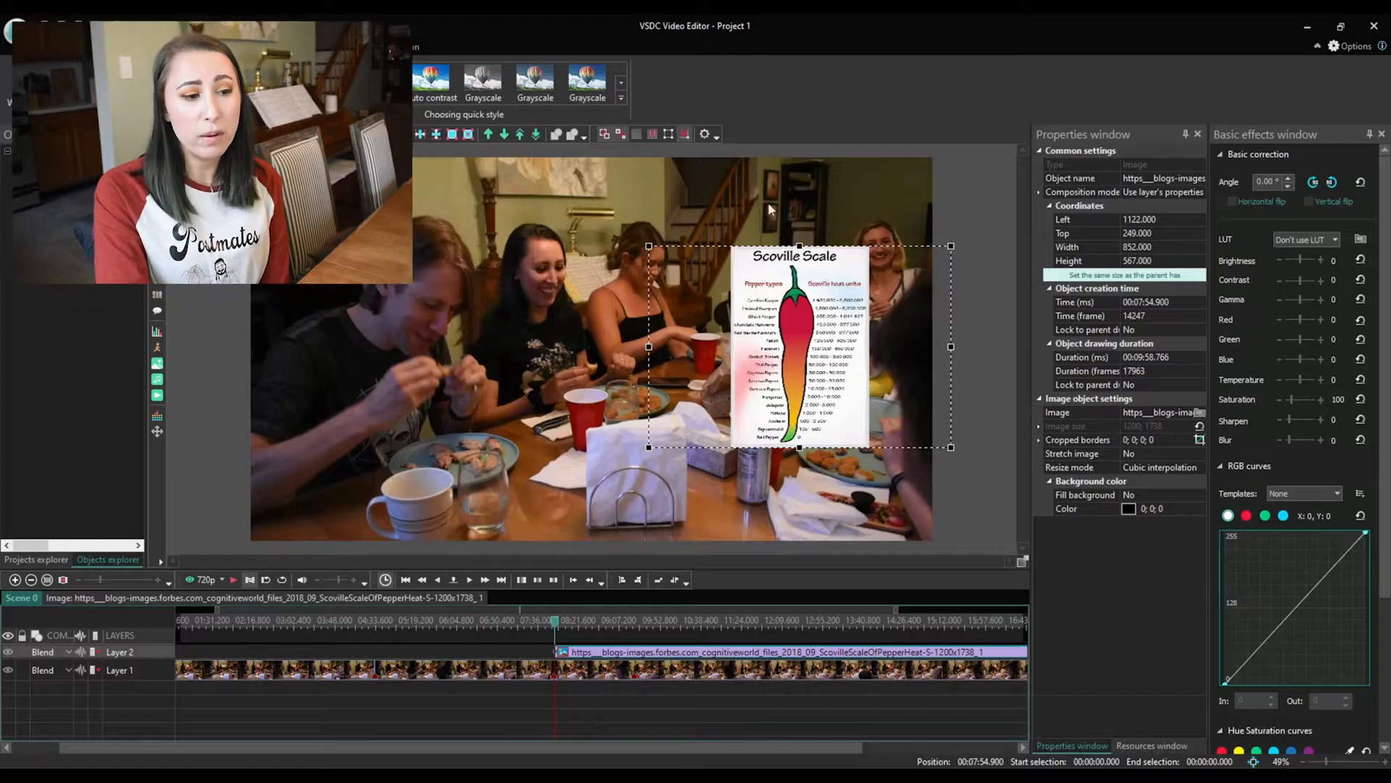
Step: Crop the Scoville Scale image to a region of about 762 × 752 around its title and upper rows
click(1200, 440)
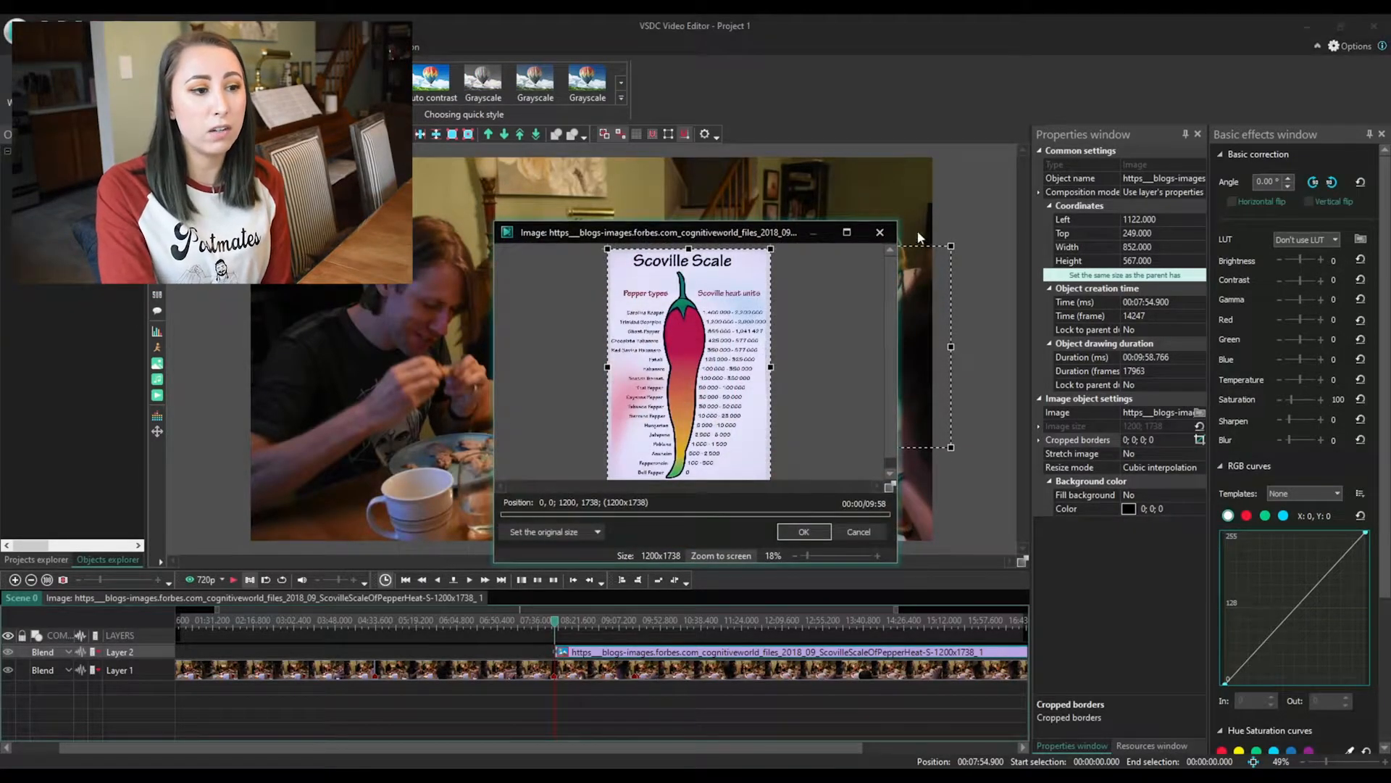
drag(770, 250, 711, 381)
drag(687, 440, 705, 306)
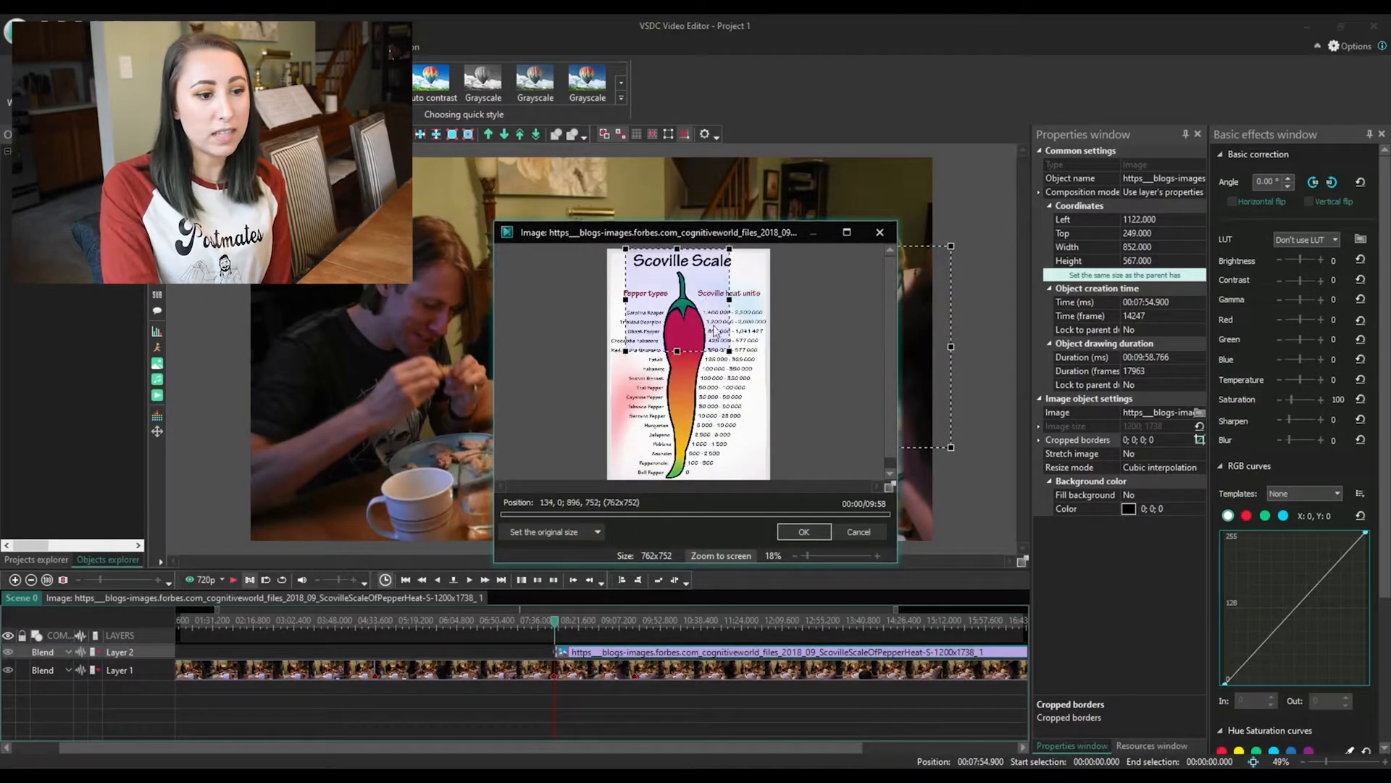
click(808, 533)
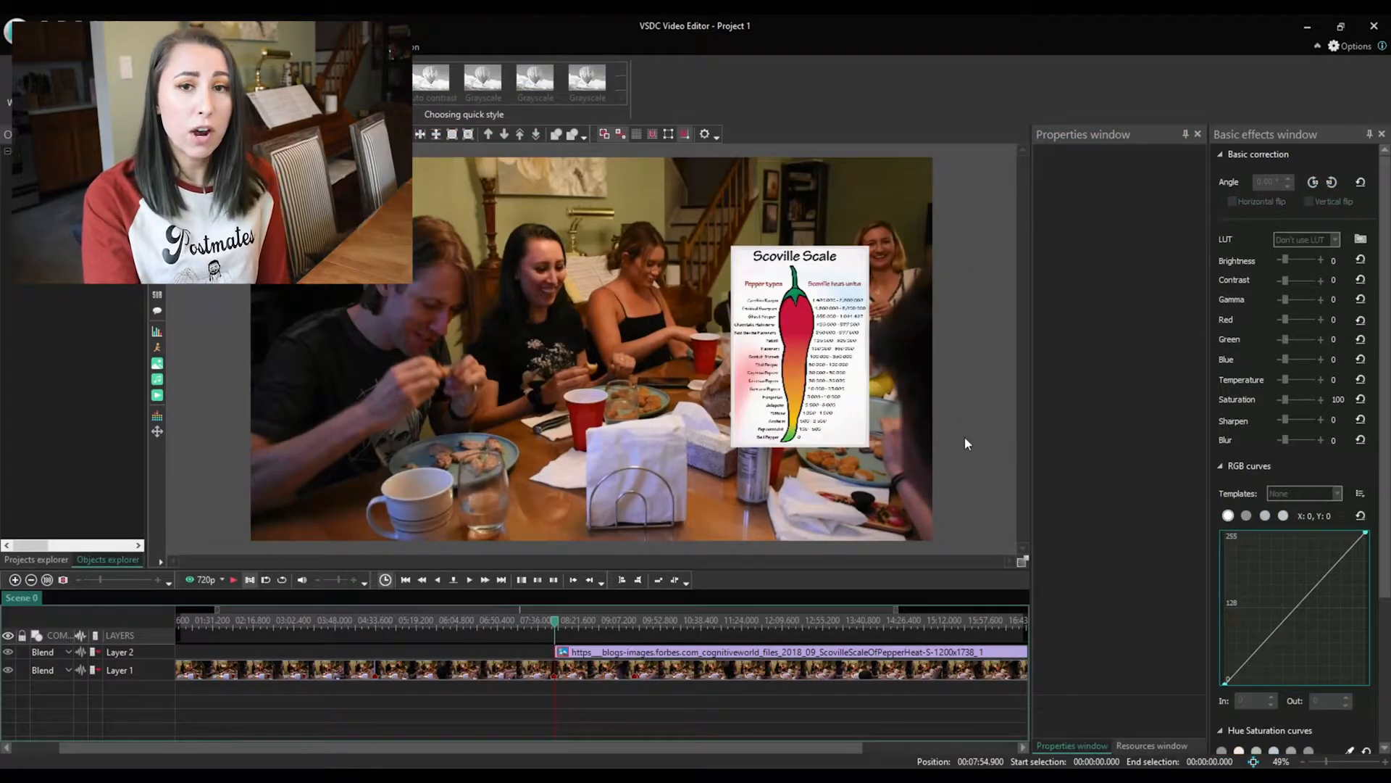
Step: Set the Scoville Scale image's cropped borders to 200; 200; 50; 500
click(800, 353)
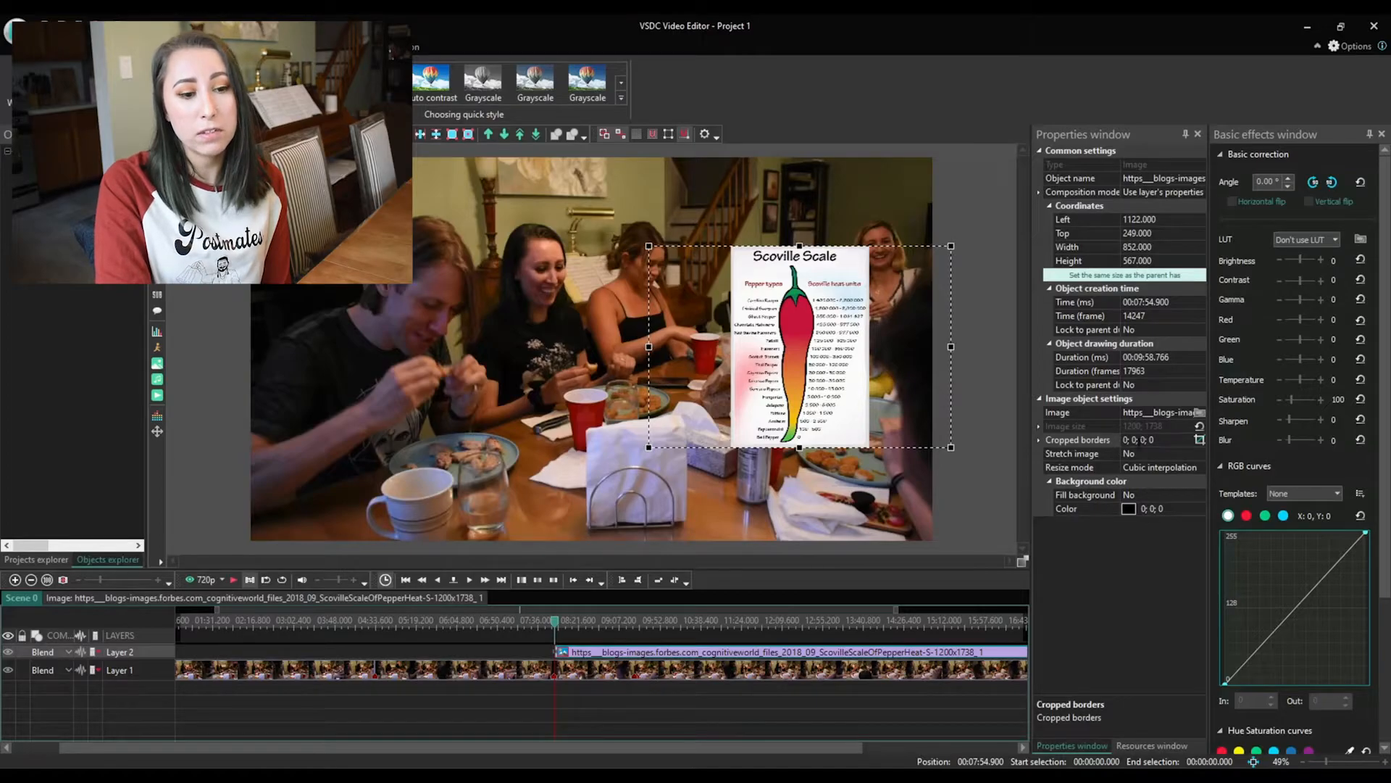
click(1200, 440)
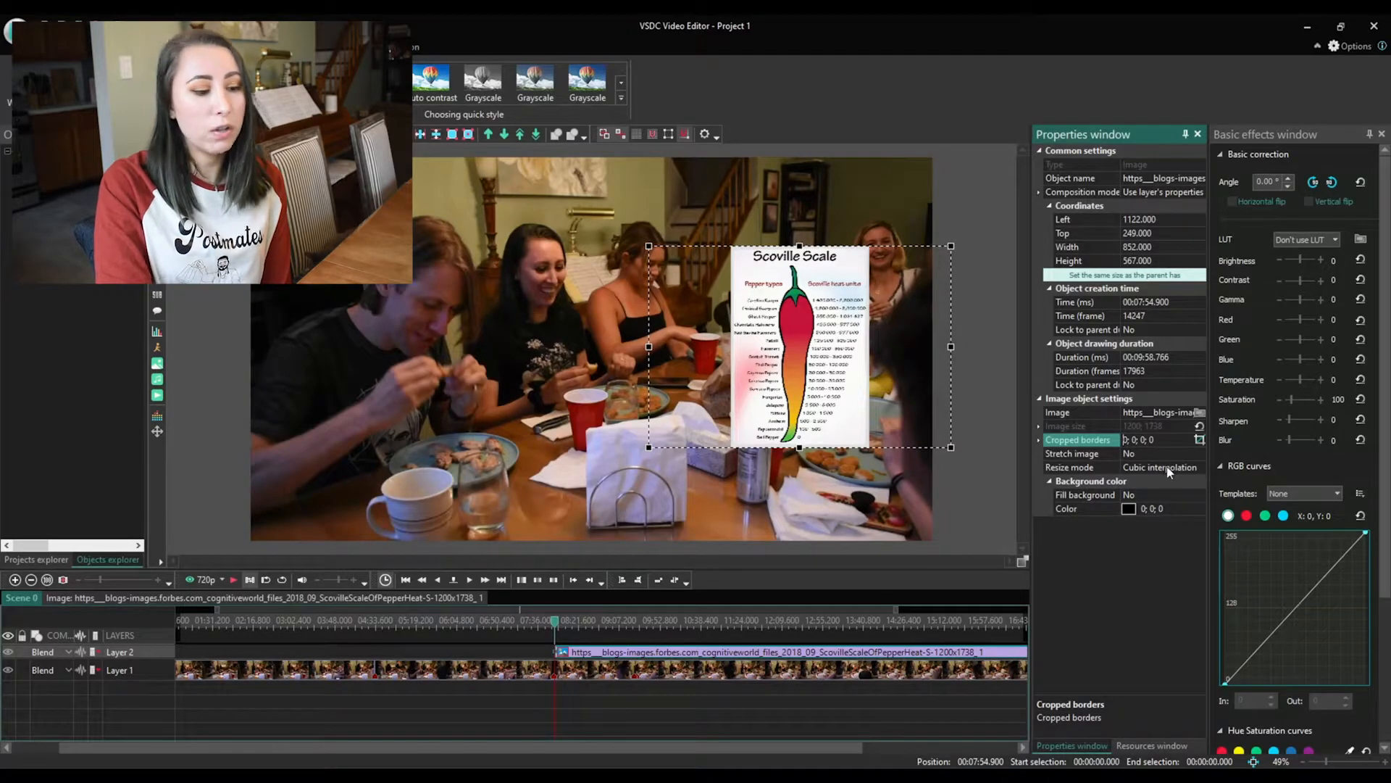
text(200)
key(Return)
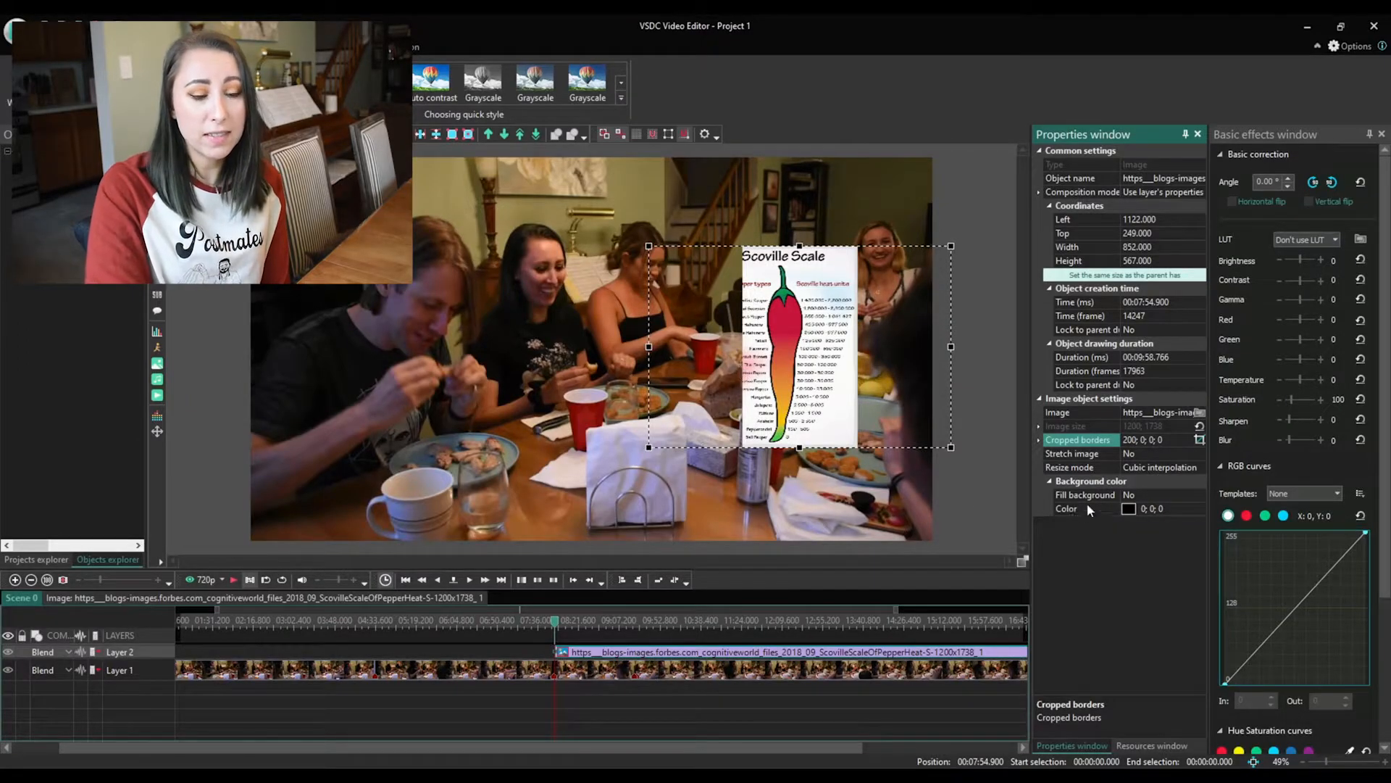
click(1143, 440)
text(200;)
key(Return)
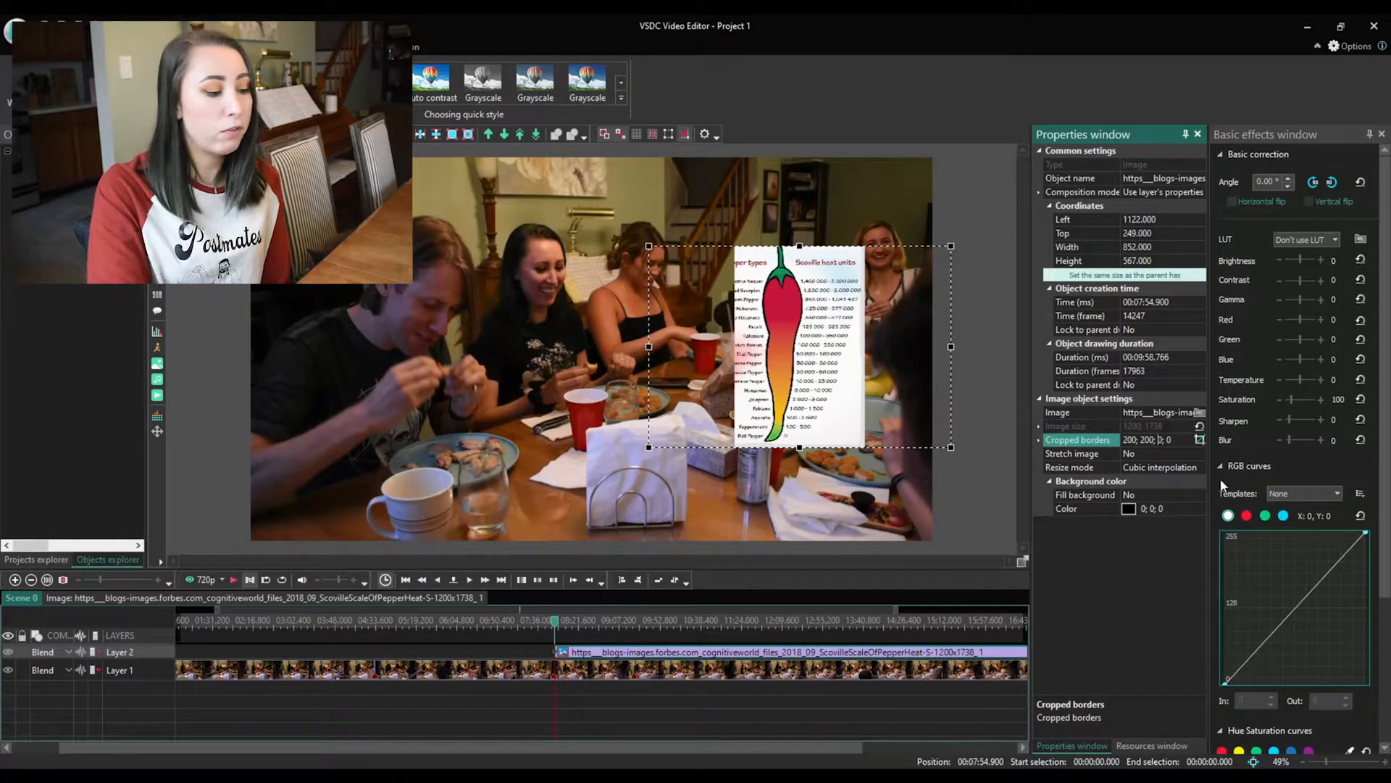
text(5)
key(Return)
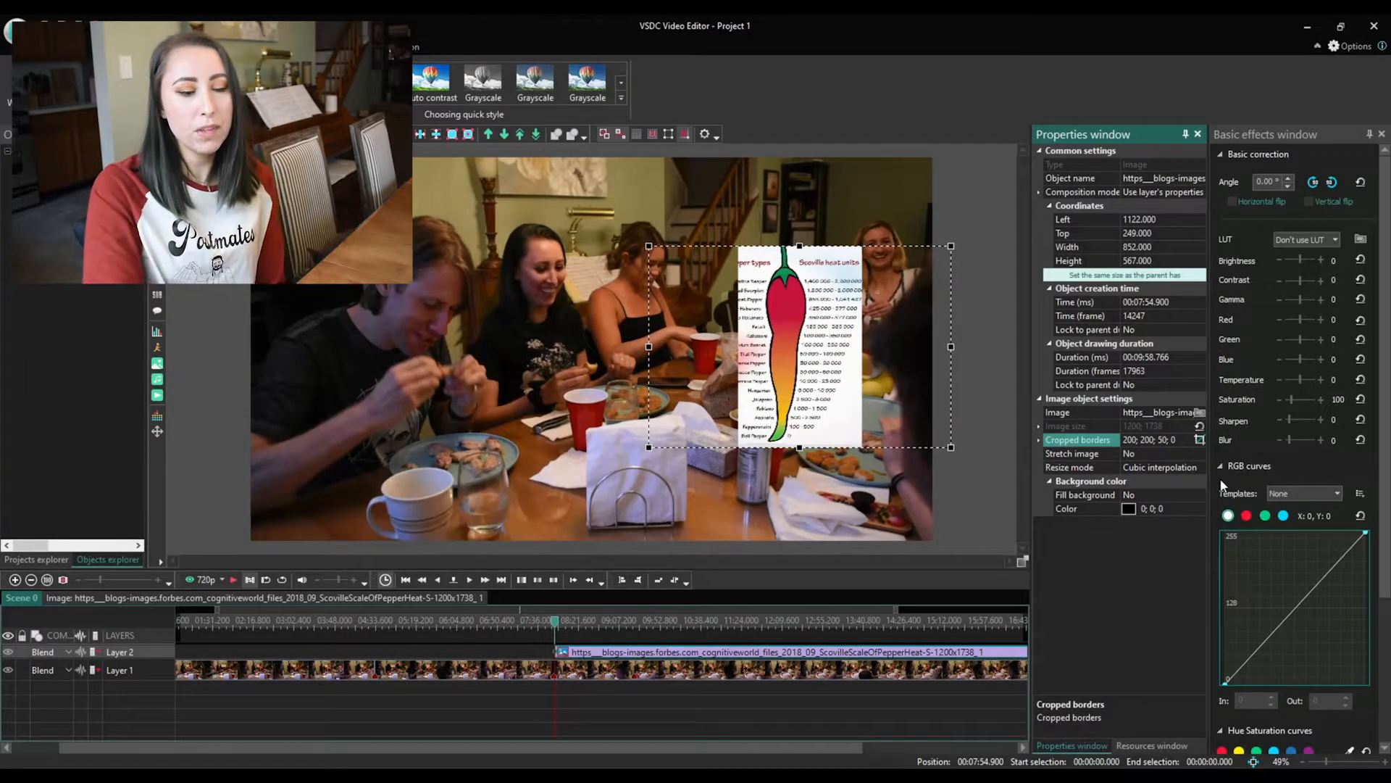
click(1178, 442)
text(500)
key(Return)
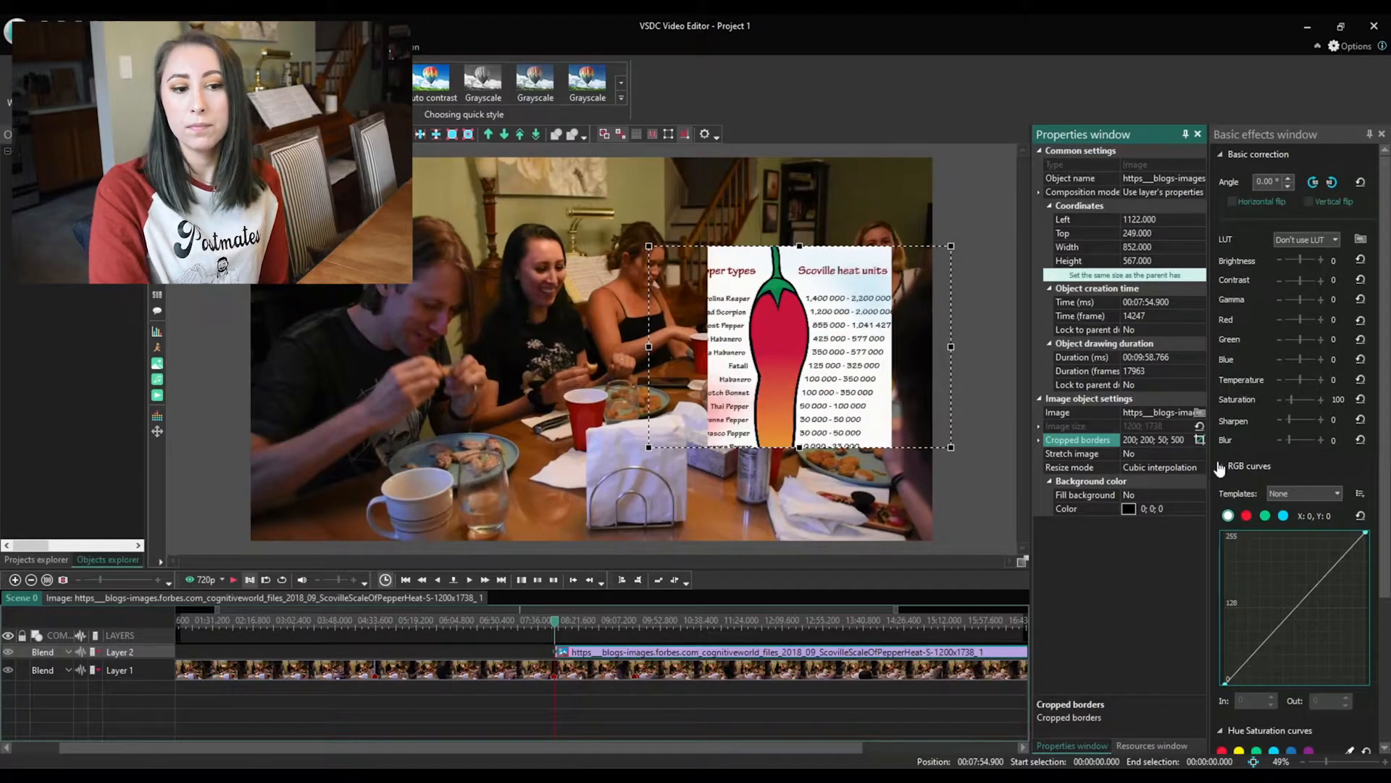
click(983, 491)
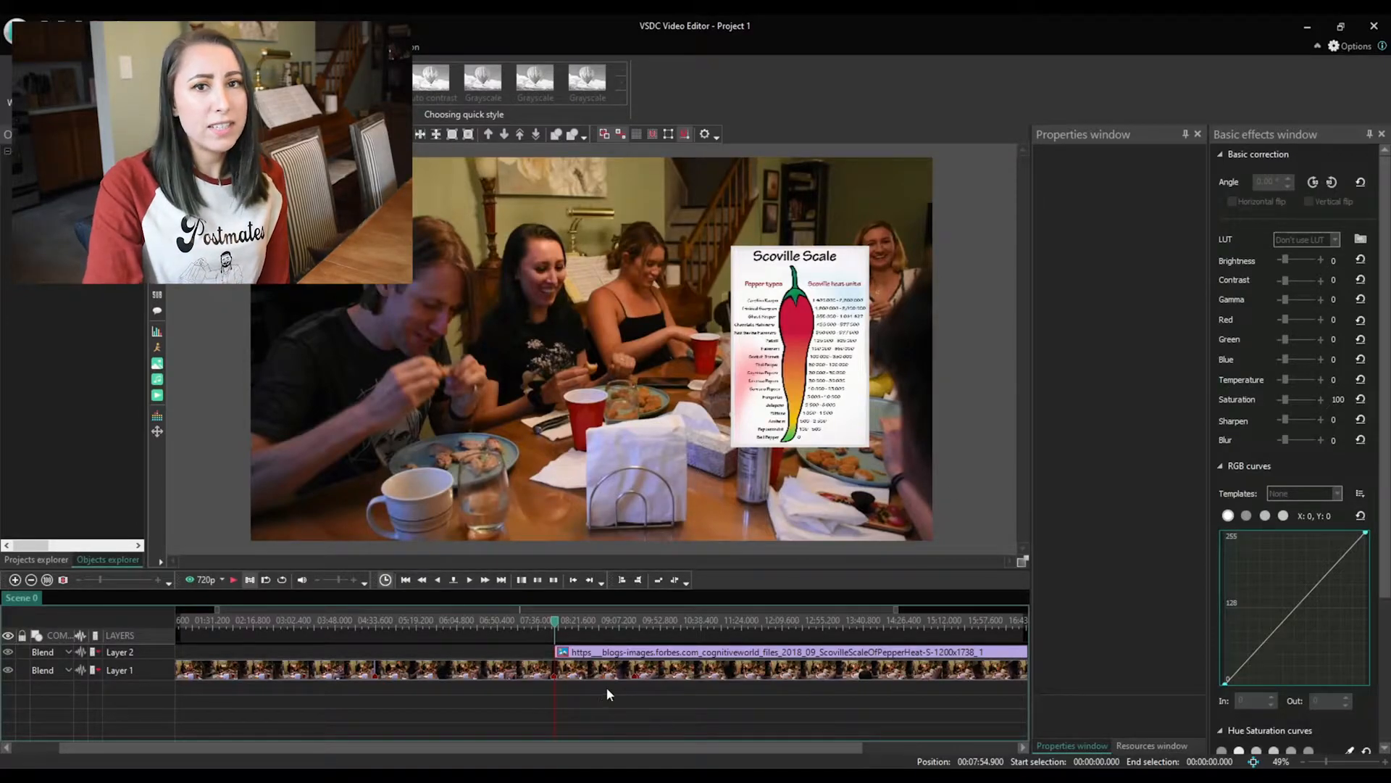
Step: Move the Scoville Scale image on the timeline to a layer below the video
click(564, 655)
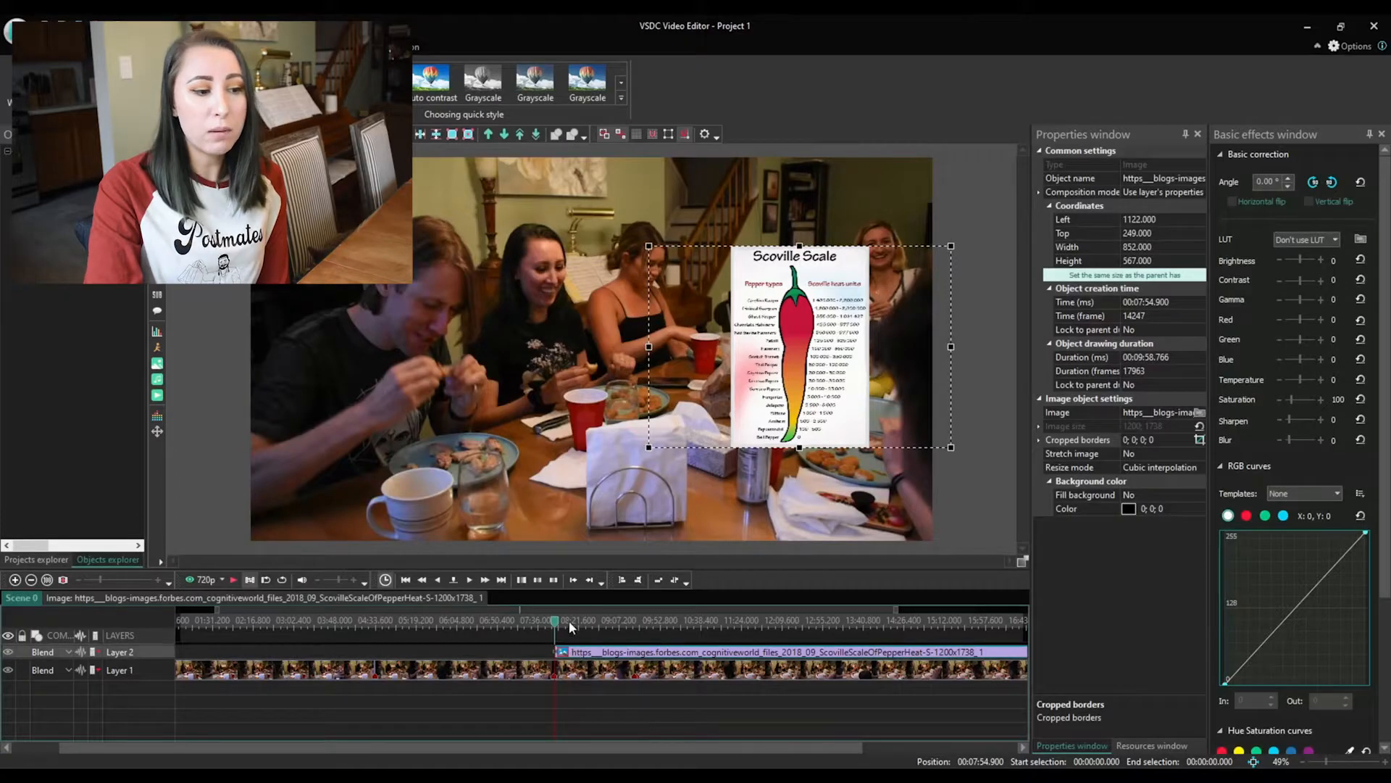
click(610, 732)
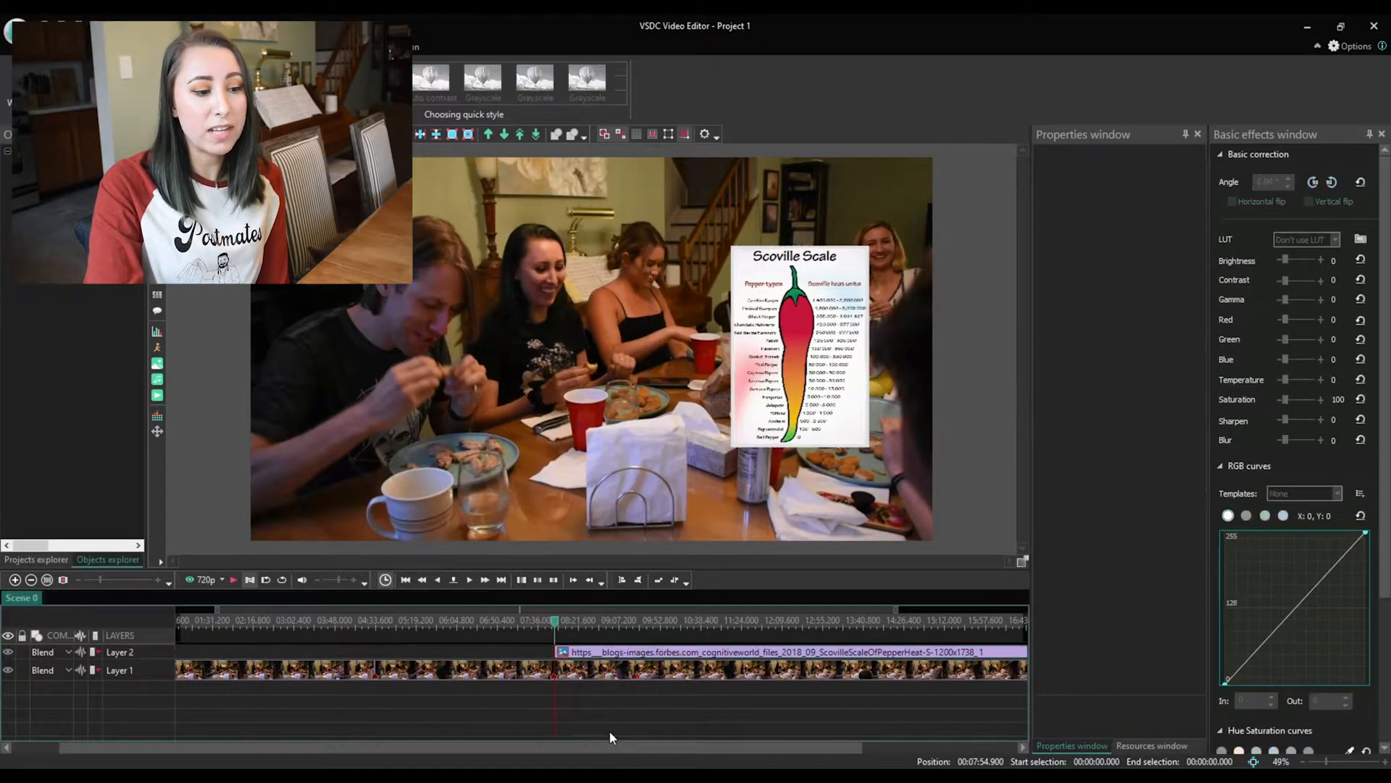
drag(599, 656, 598, 690)
click(632, 725)
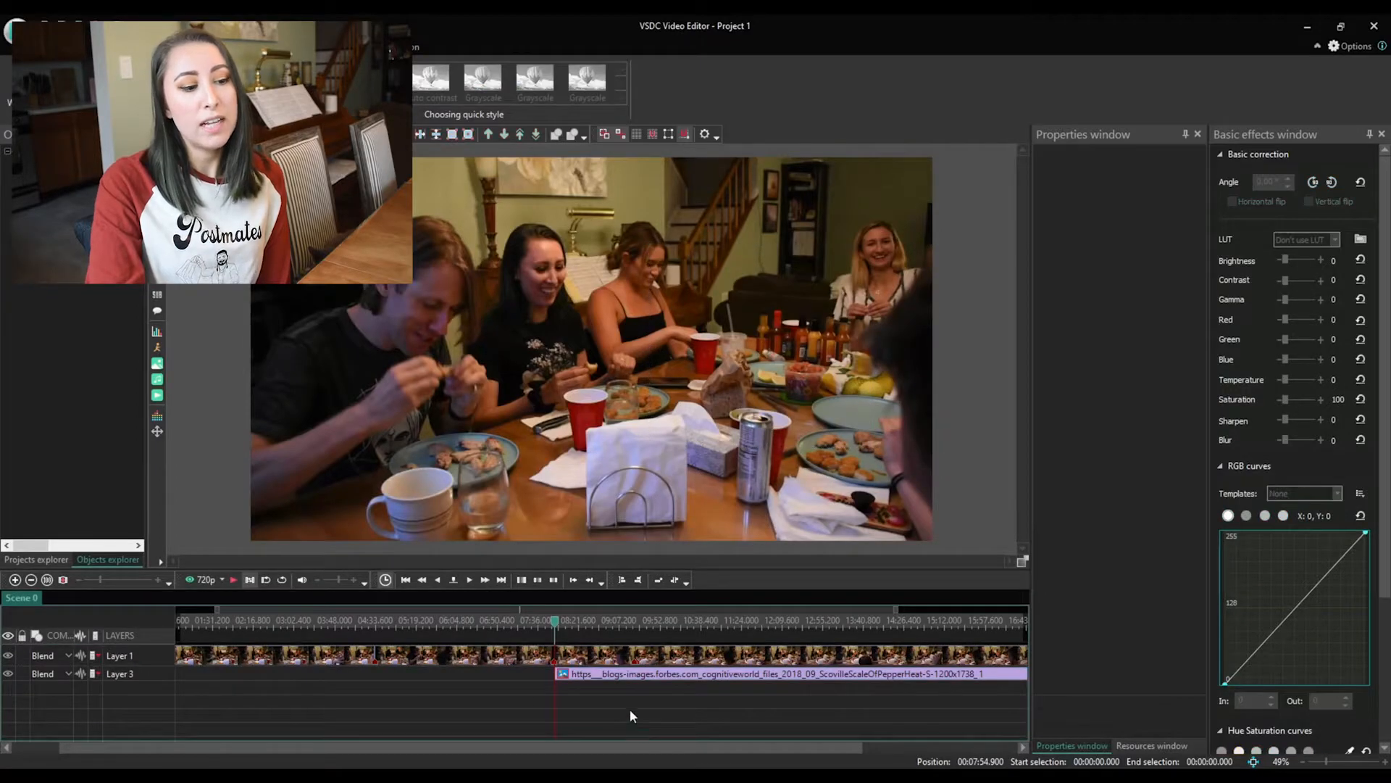
Step: Raise the Scoville Scale image one layer up so it sits above the video
click(641, 677)
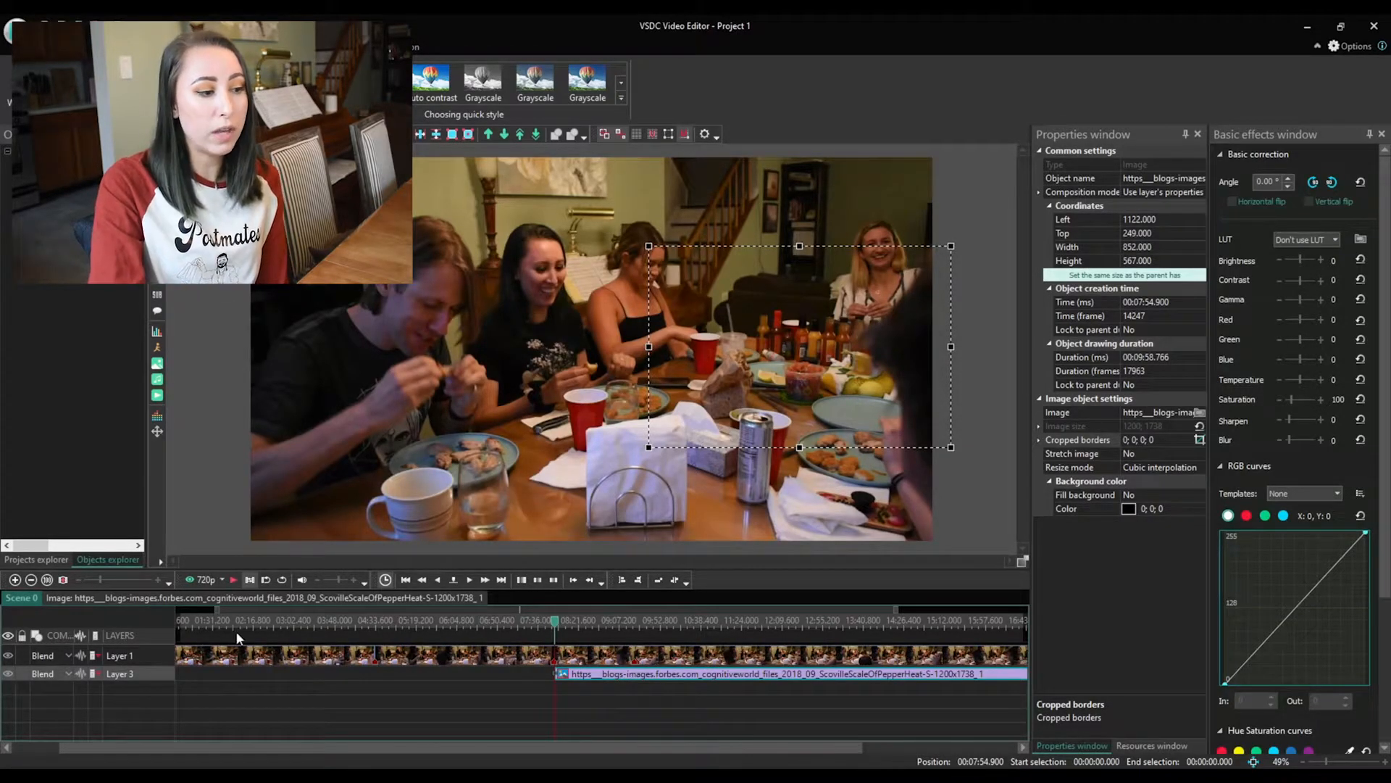
right_click(617, 678)
mouse_move(676, 446)
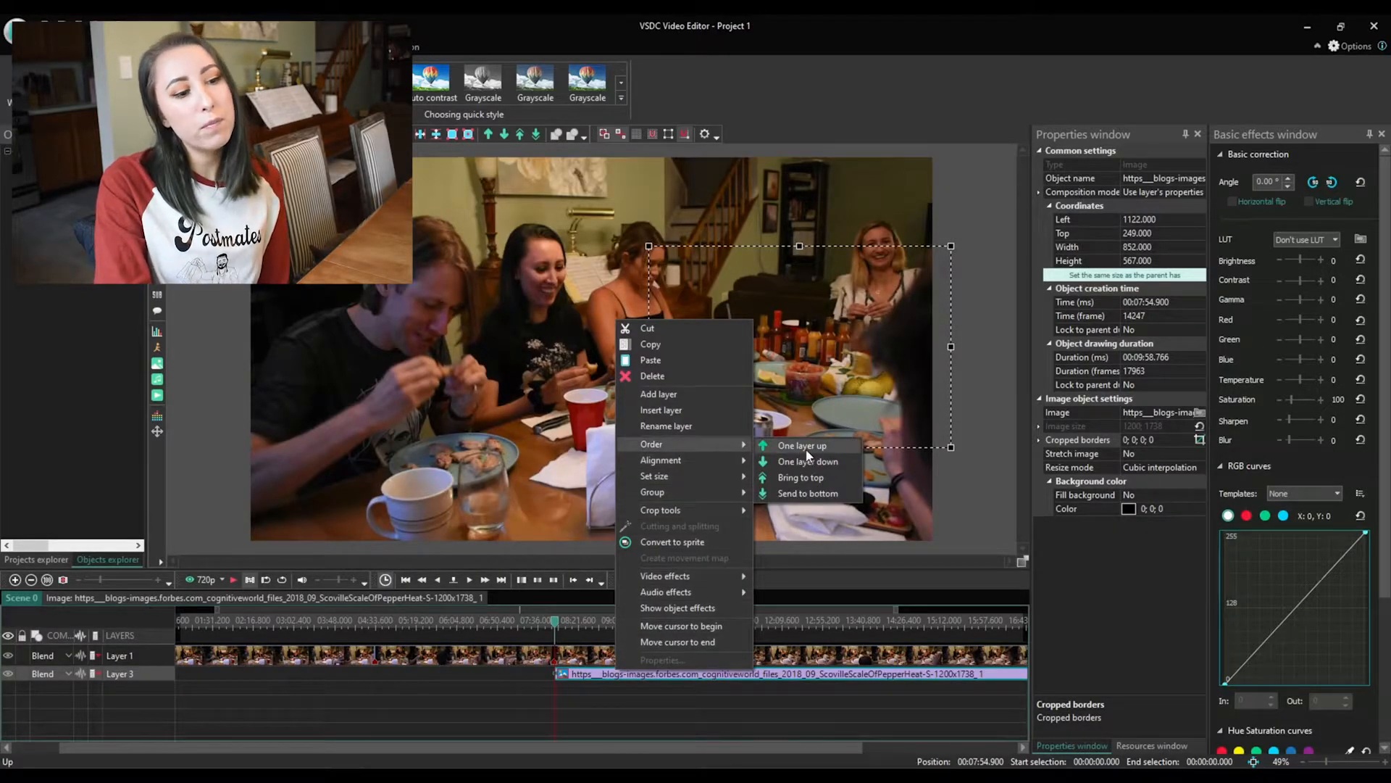
click(805, 447)
click(668, 707)
Step: Trim the end of the Scoville Scale image on the timeline to a duration of about 00:00:47.100
click(656, 654)
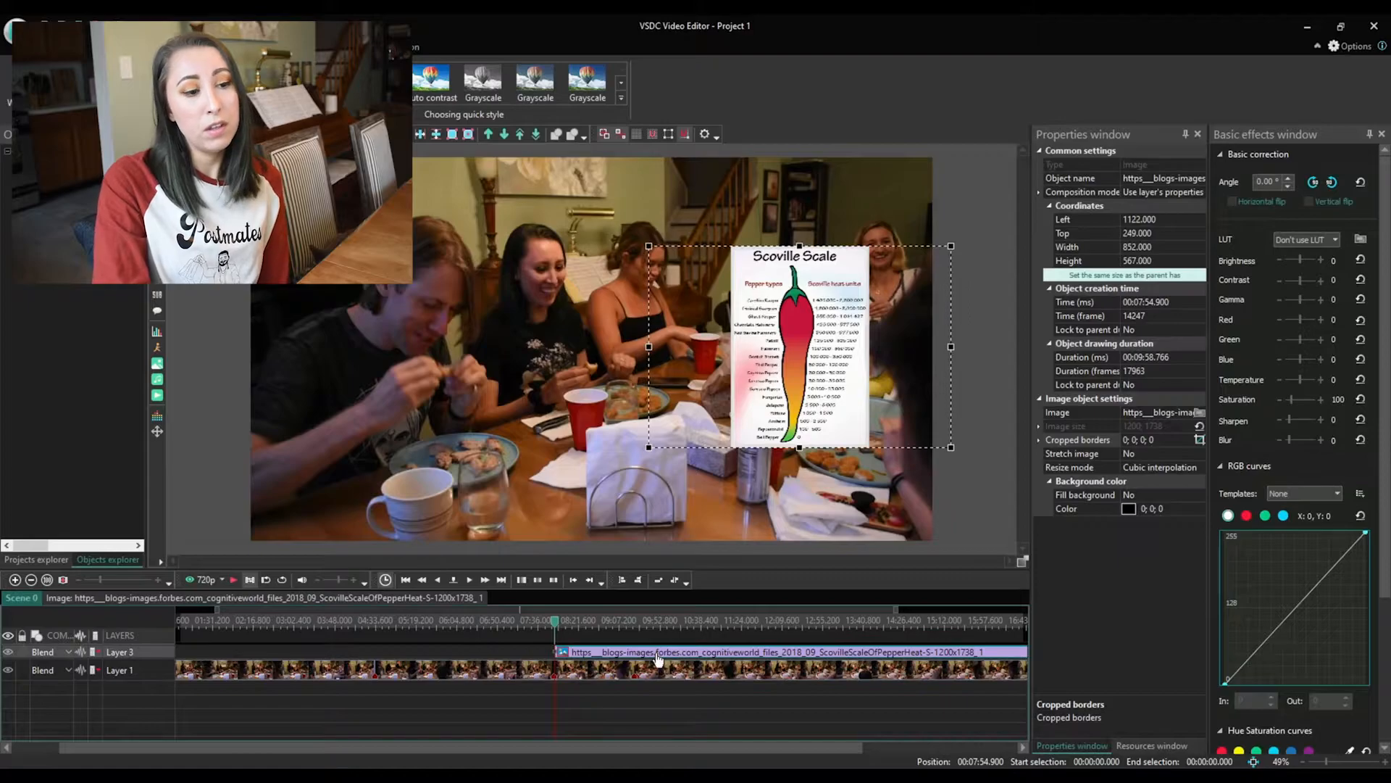
drag(594, 747, 797, 734)
drag(922, 651, 435, 654)
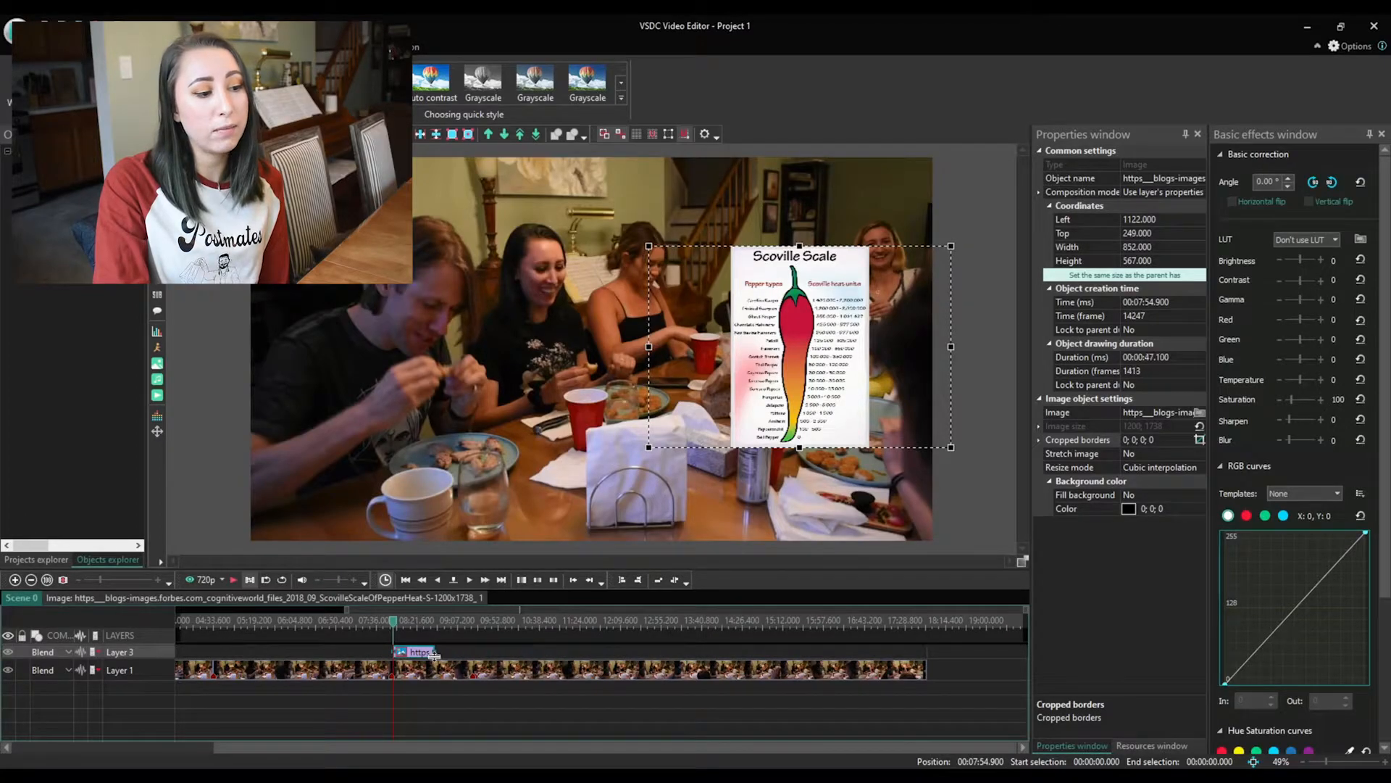
click(440, 691)
Step: Set the Scoville Scale image's drawing duration to 10.000 seconds
click(411, 654)
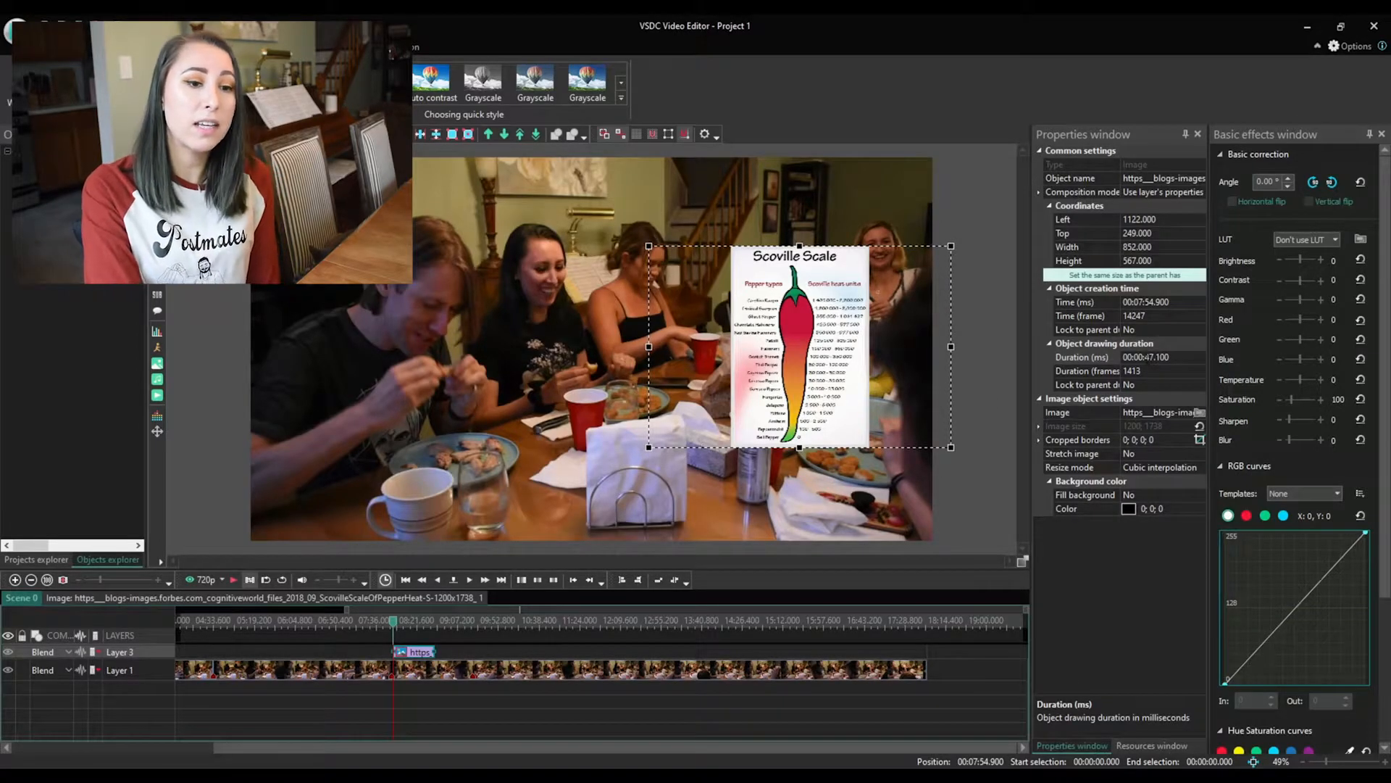
drag(1144, 358, 1217, 356)
text(10.000)
key(Return)
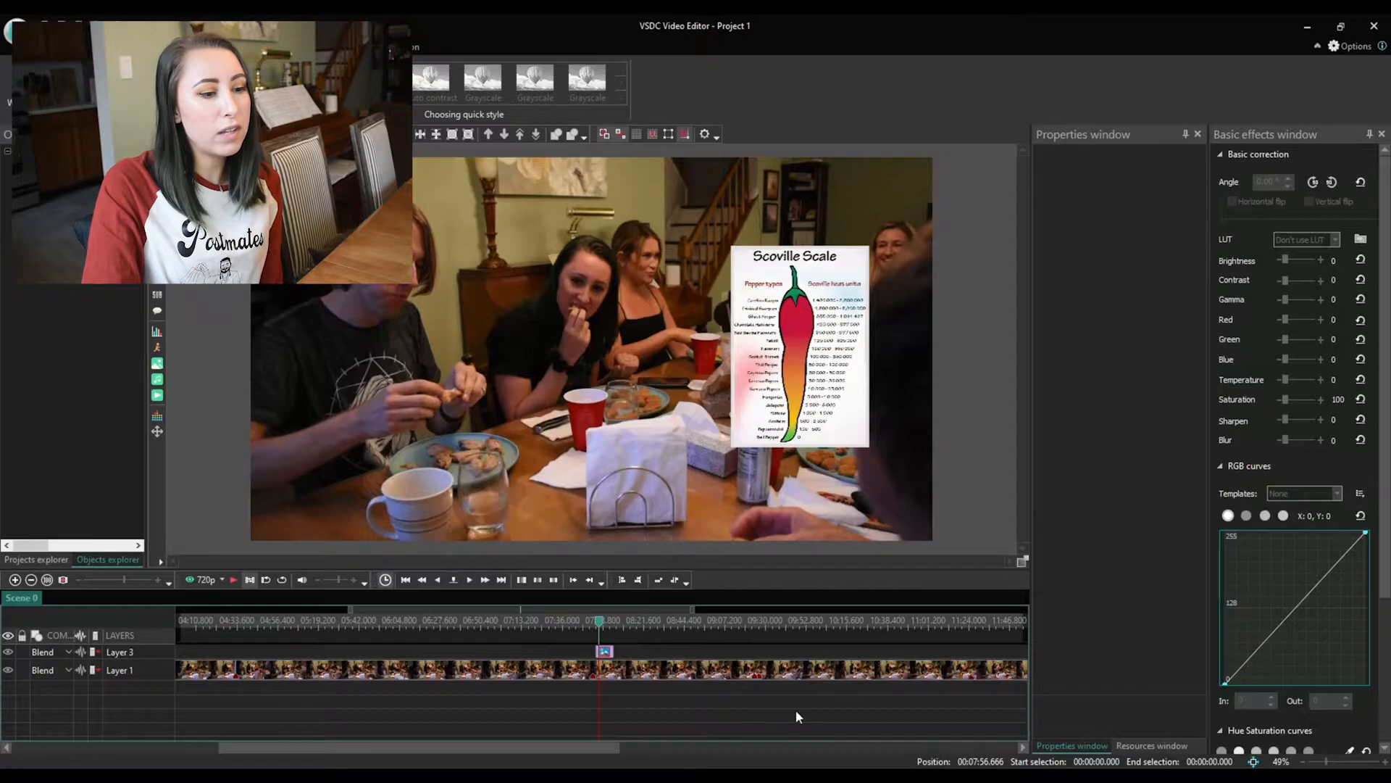
Step: Add the image LSB_3213.JPG from the cursor position at 00:07:56.666 on a new layer
click(157, 362)
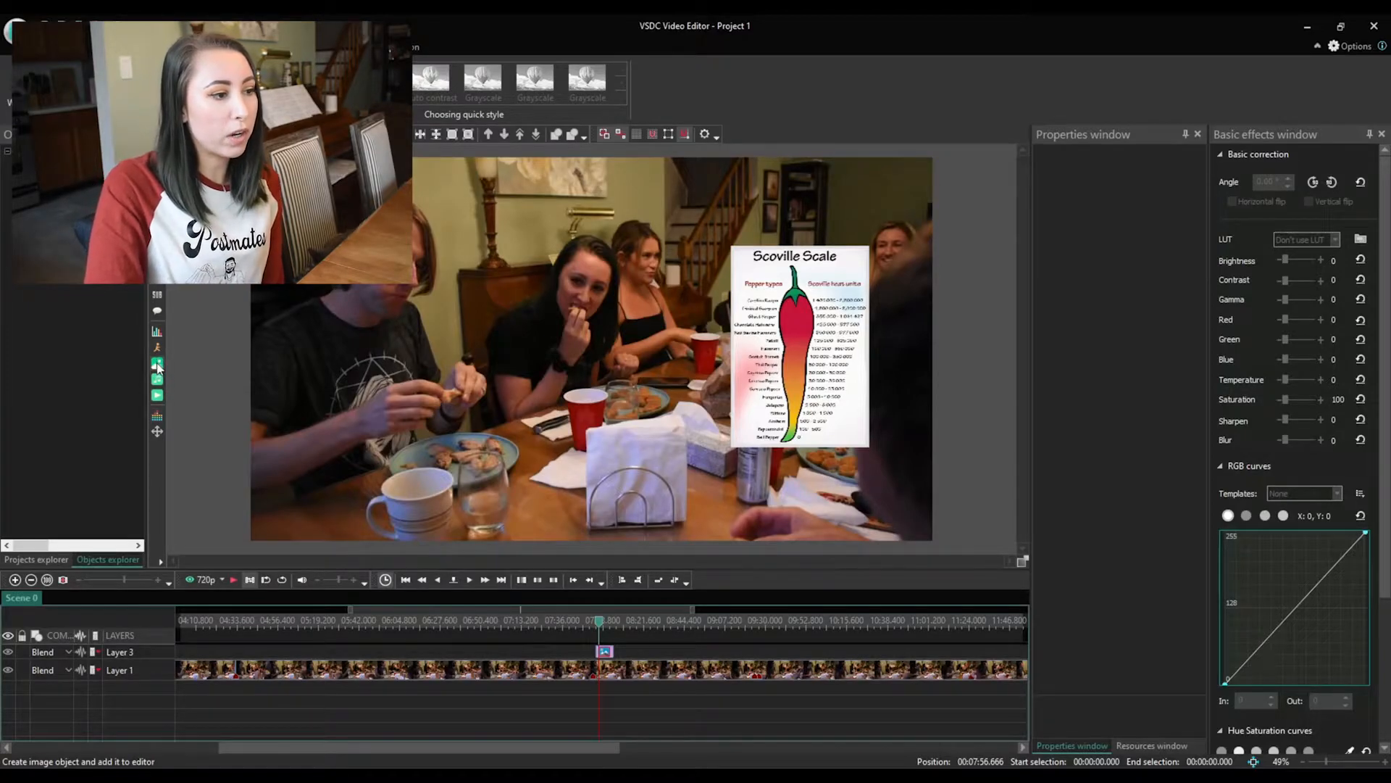
click(602, 278)
double_click(601, 279)
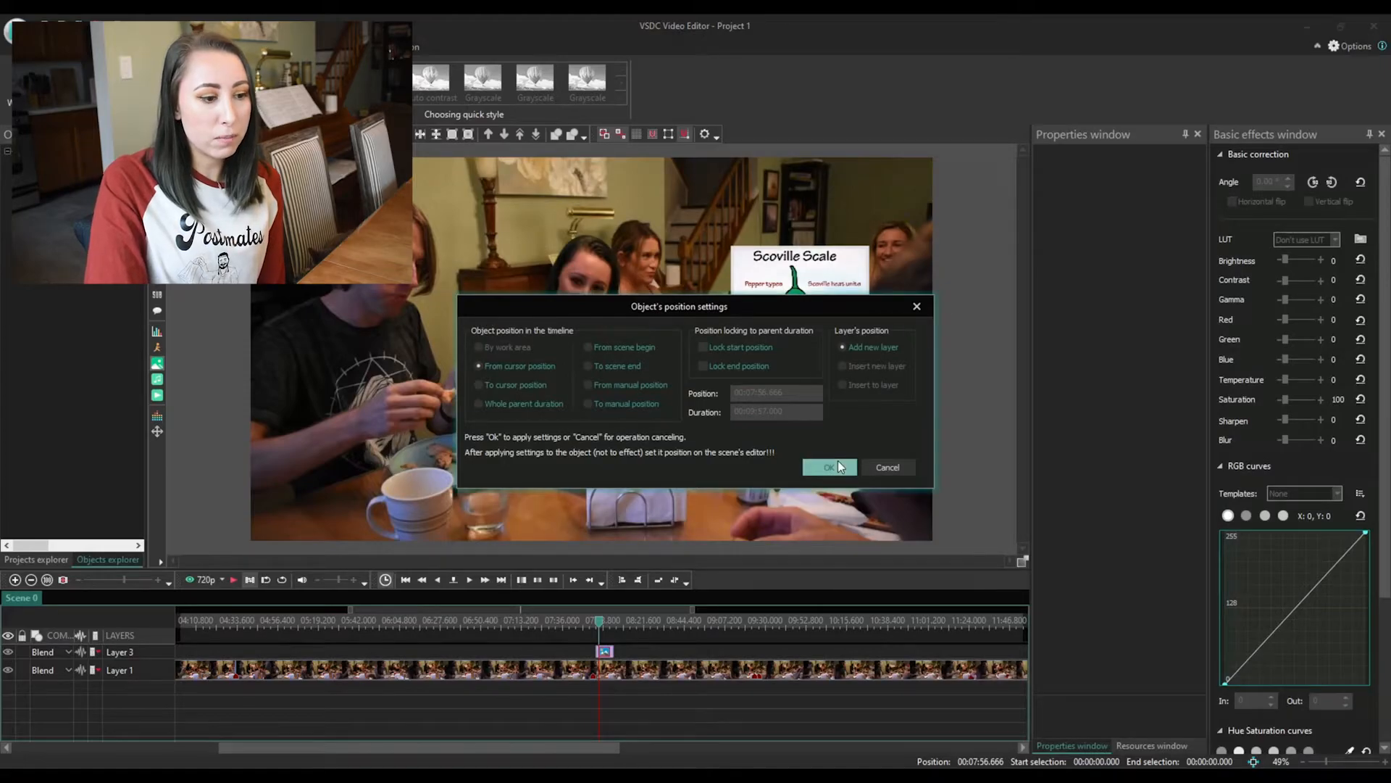
click(829, 468)
Step: Move the LSB_3213 image earlier to start at 00:07:54.900, level with the Scoville Scale image, and view the frame at 00:07:58.100
click(590, 623)
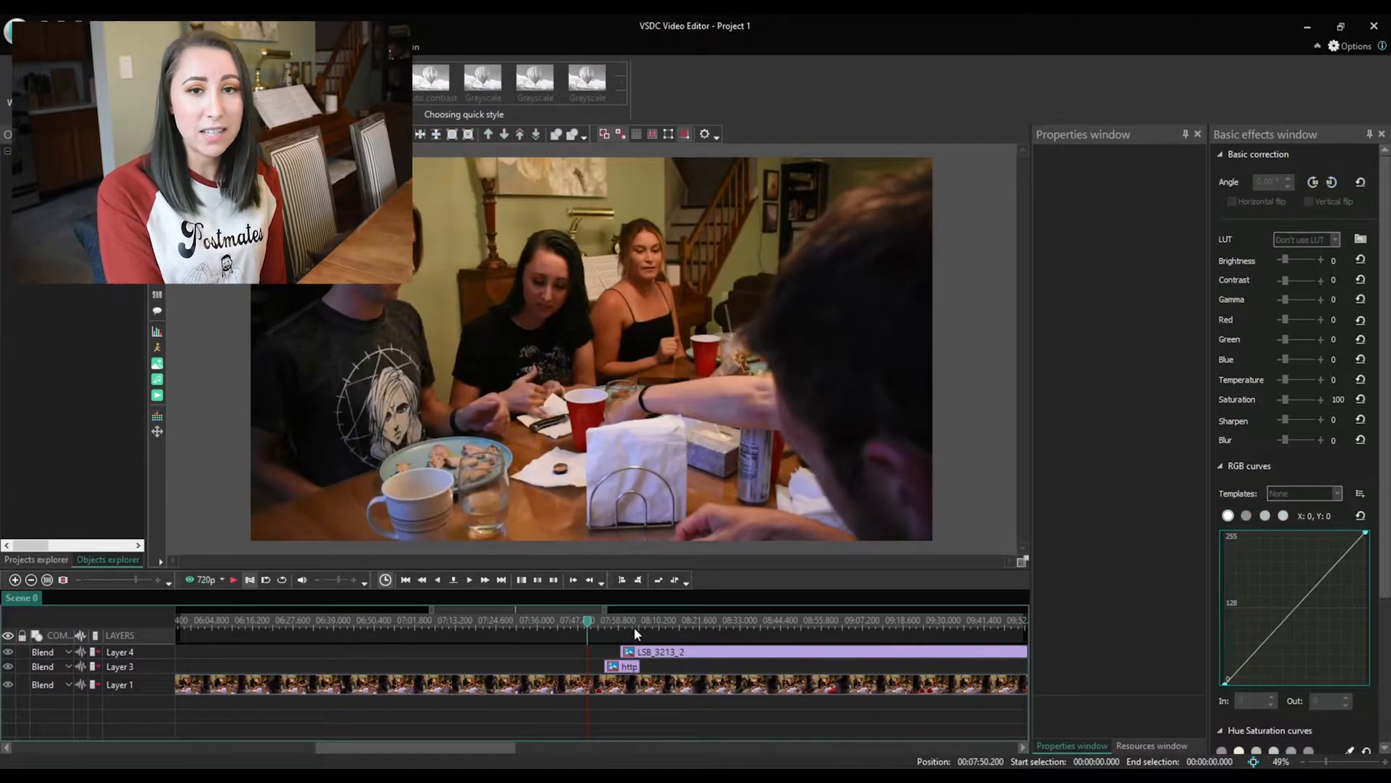
click(667, 651)
drag(667, 652, 651, 652)
click(617, 623)
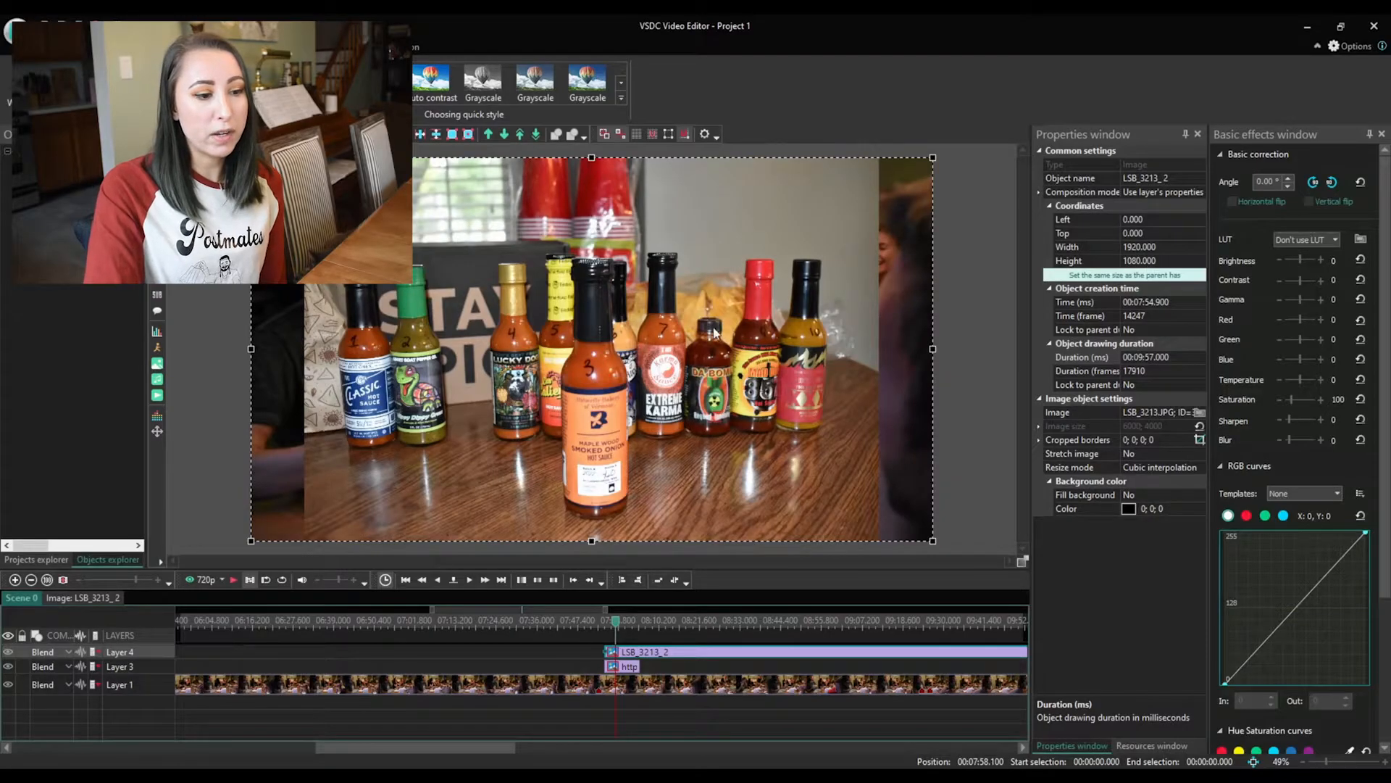
Step: Shrink the LSB_3213 image to 939 by 556 and place it at Left 132, Top 233, beside the Scoville Scale image
drag(934, 155, 574, 341)
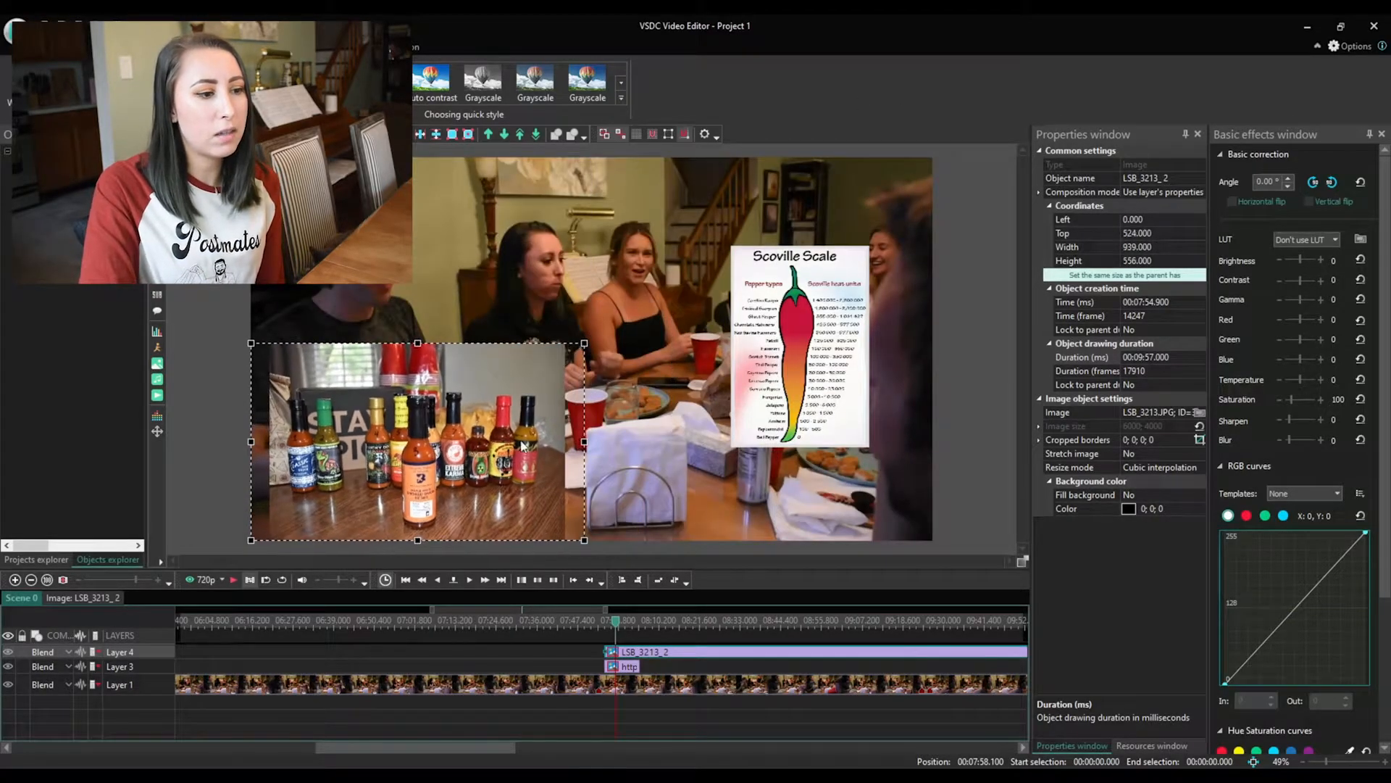
drag(485, 439, 528, 353)
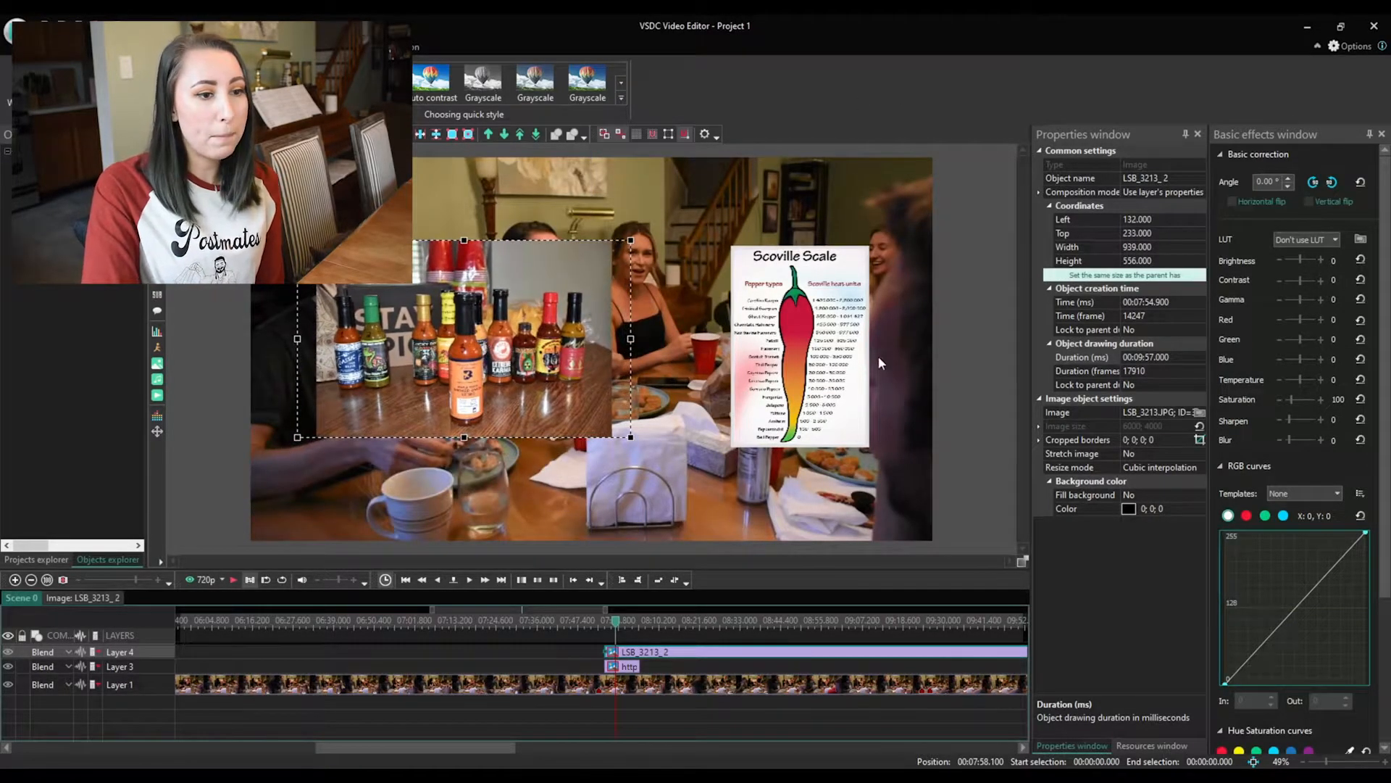
click(977, 352)
click(630, 667)
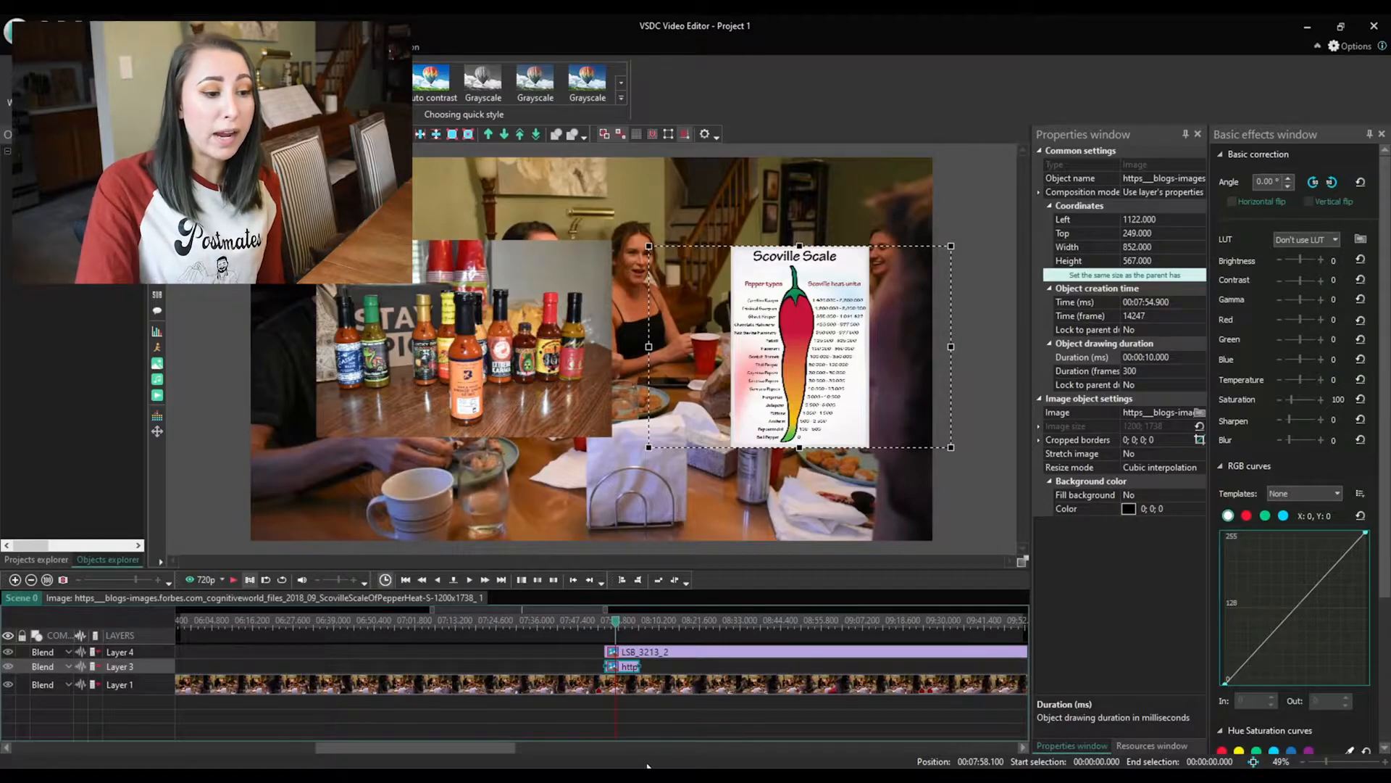
click(640, 656)
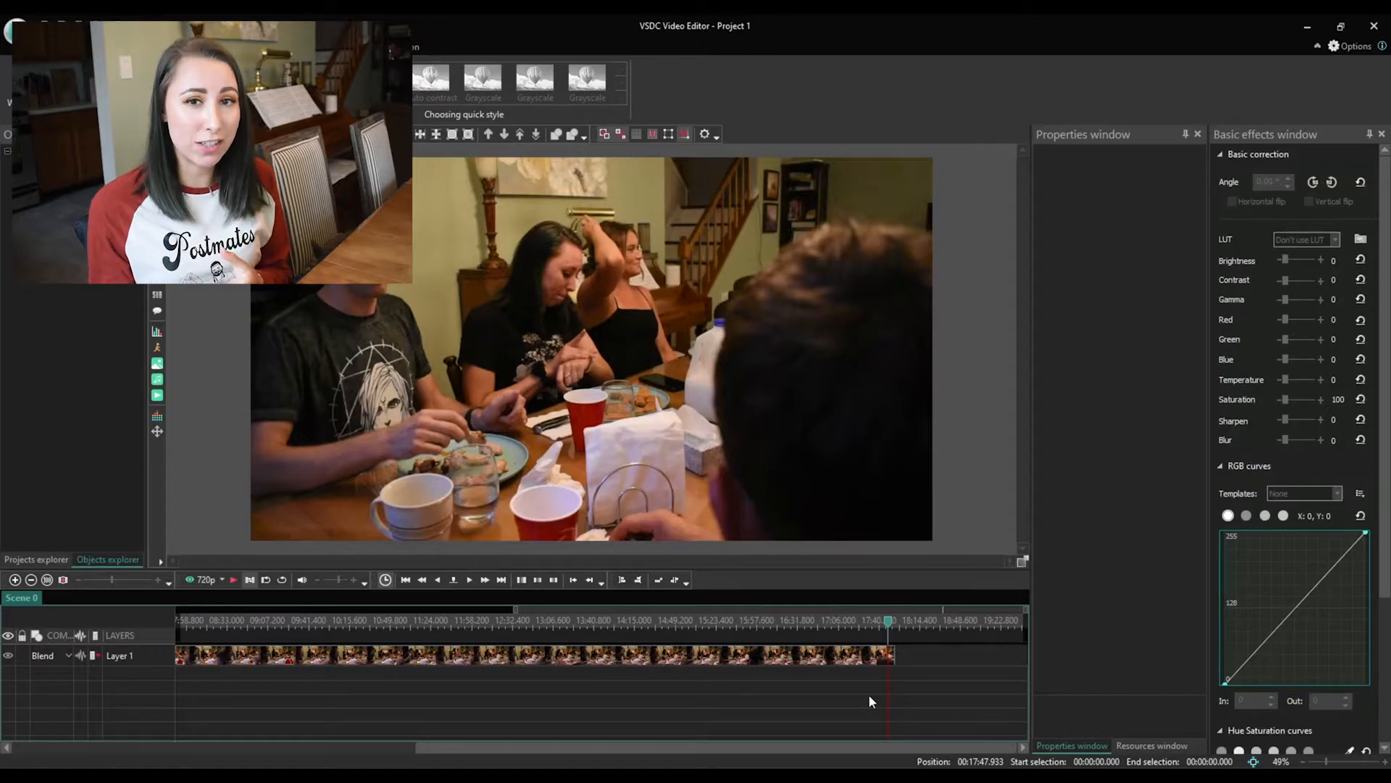
Step: Add the video MVI_3188.MP4 from the cursor position at 00:17:47.933 on a new layer
click(158, 395)
click(768, 253)
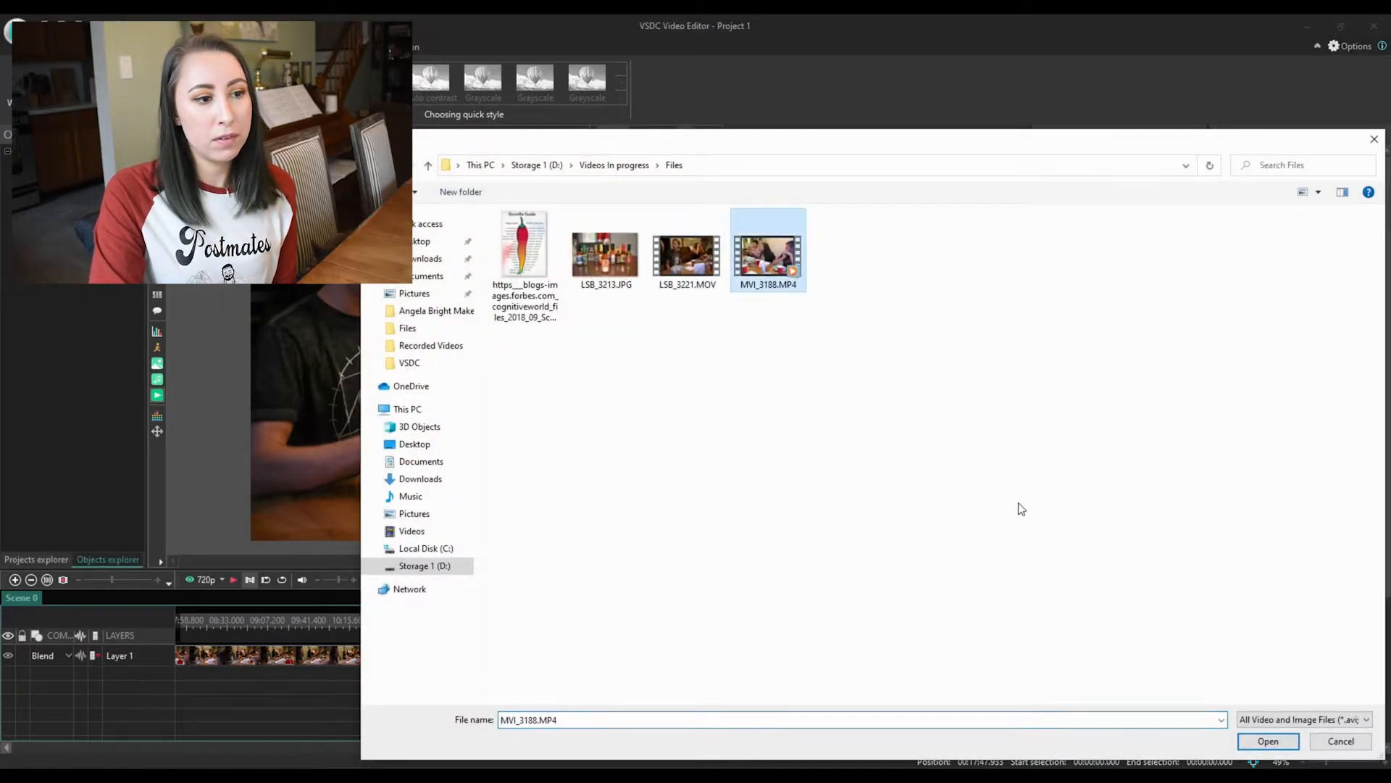
click(1268, 741)
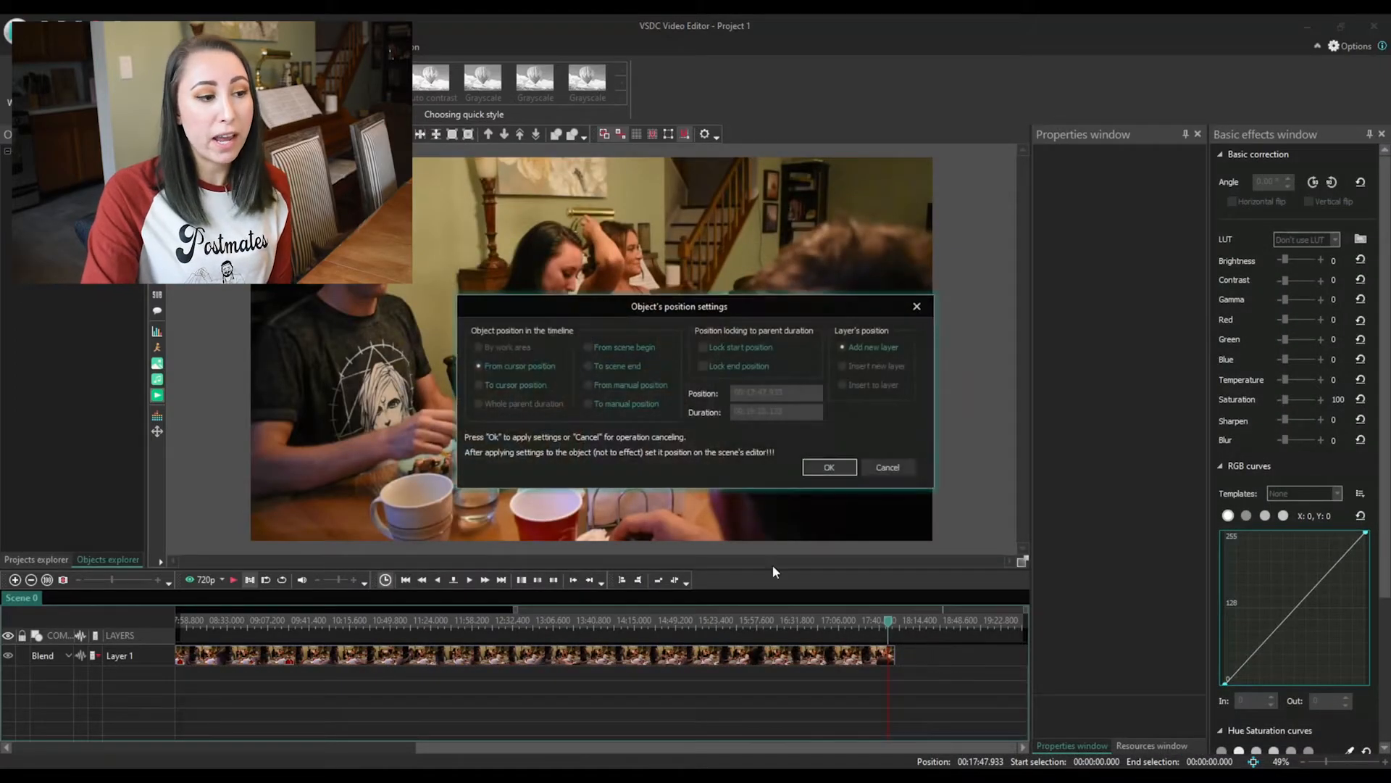
click(830, 466)
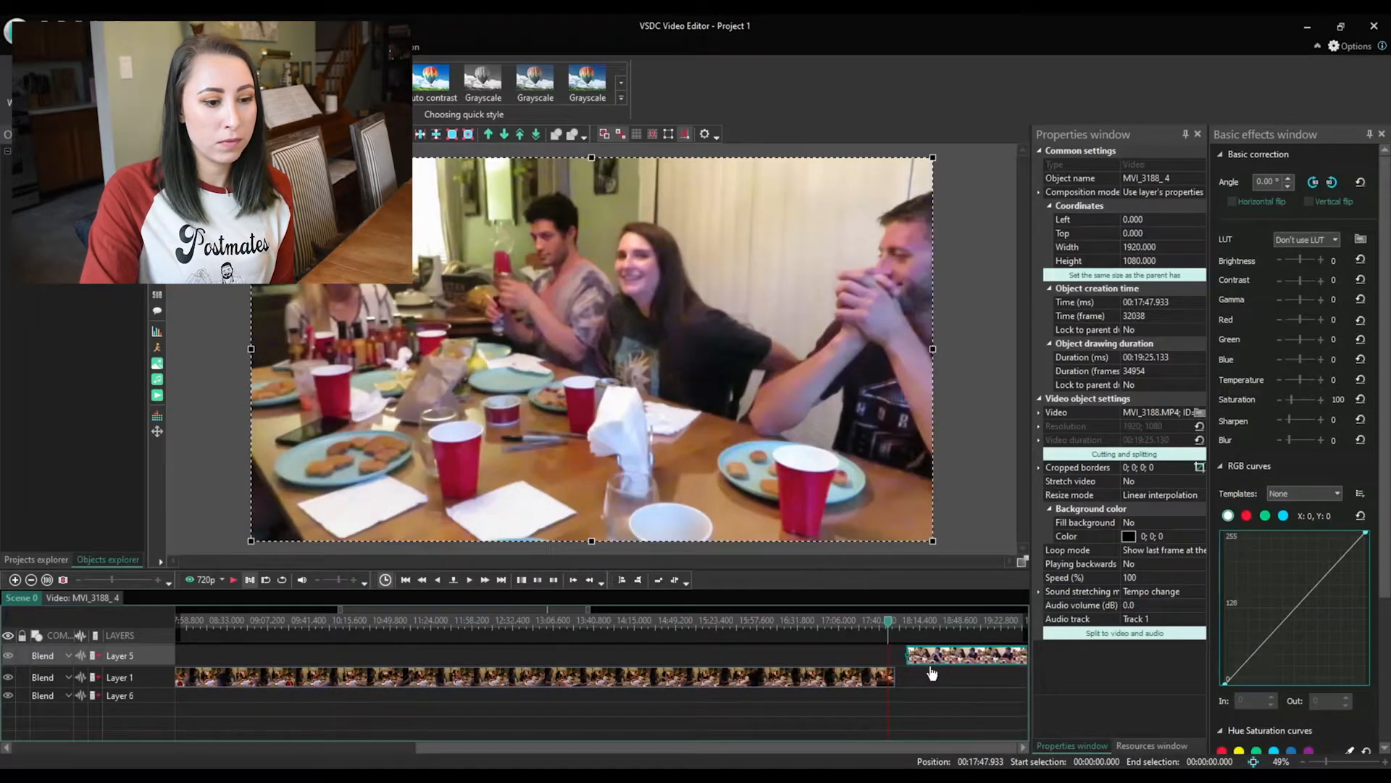
Step: Place the MVI_3188 clip on Layer 1 directly after the first video at 00:17:53.666, and view the frame at 00:17:50.366
click(893, 622)
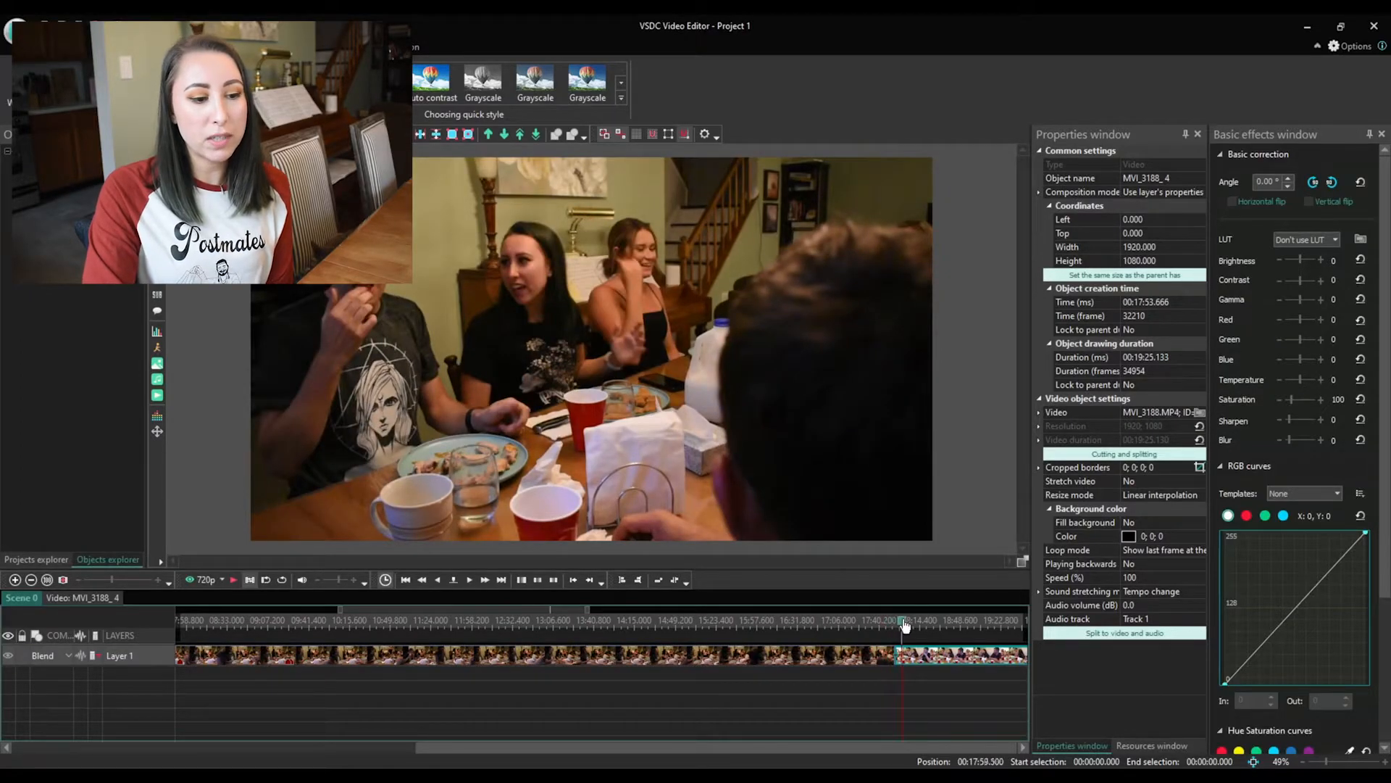
click(905, 623)
click(896, 622)
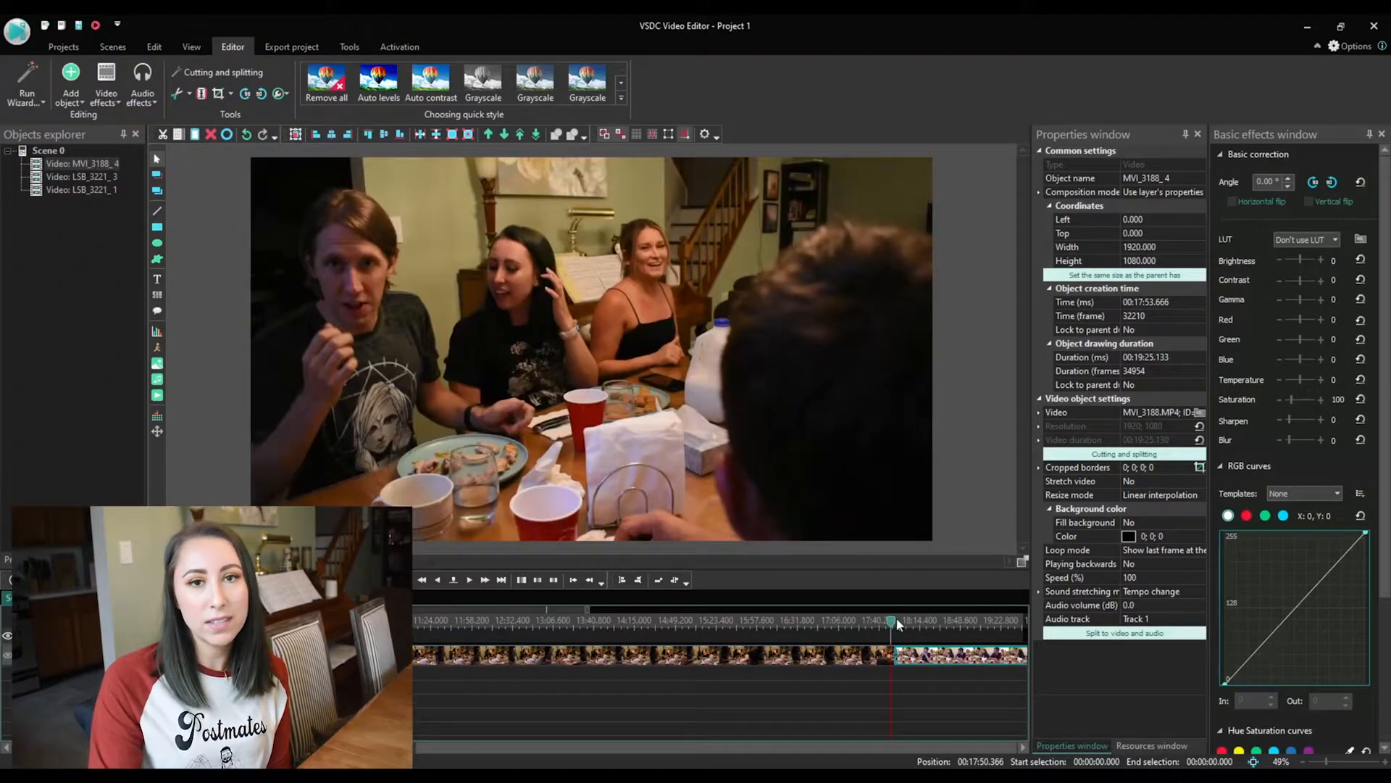
Step: Add a Wipe transition at the end of the LSB_3221_3 clip on a new layer, with start and end positions locked
click(857, 656)
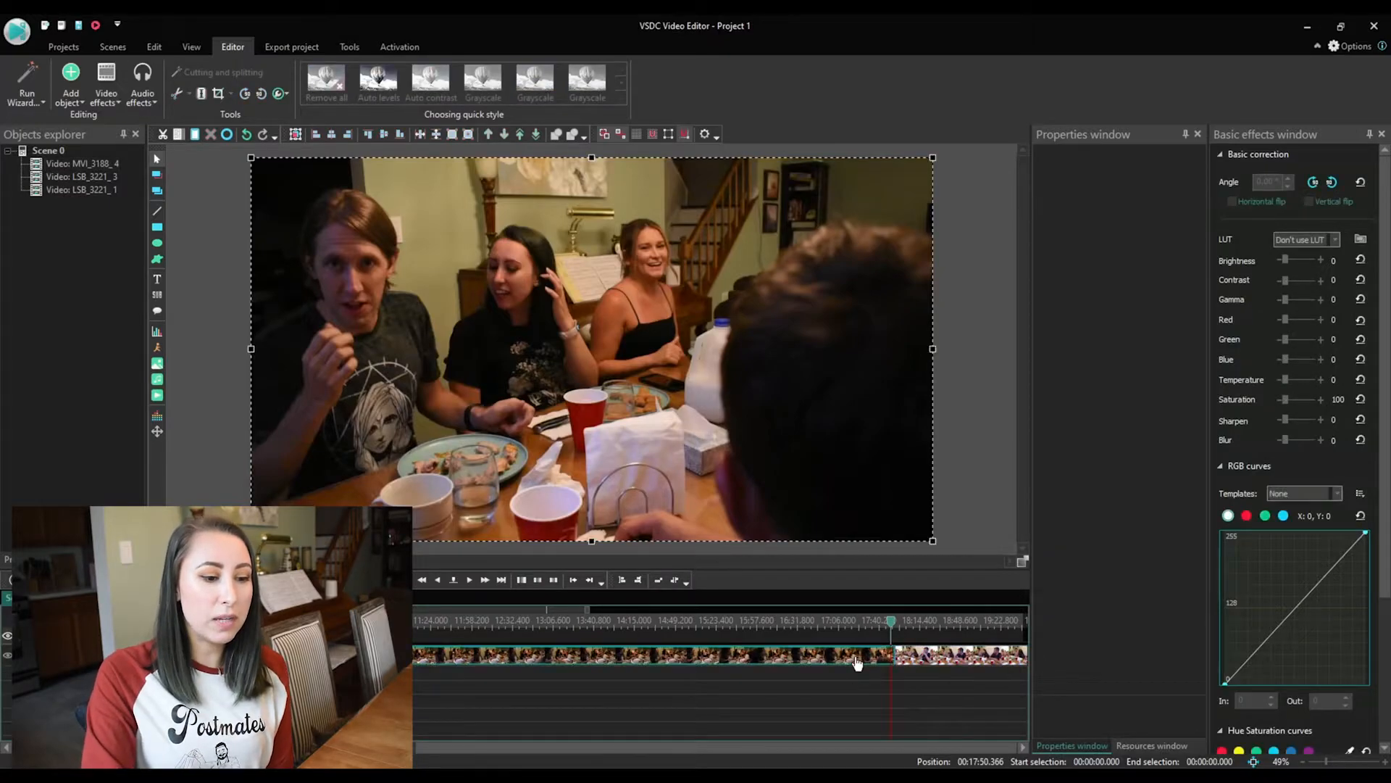
click(117, 102)
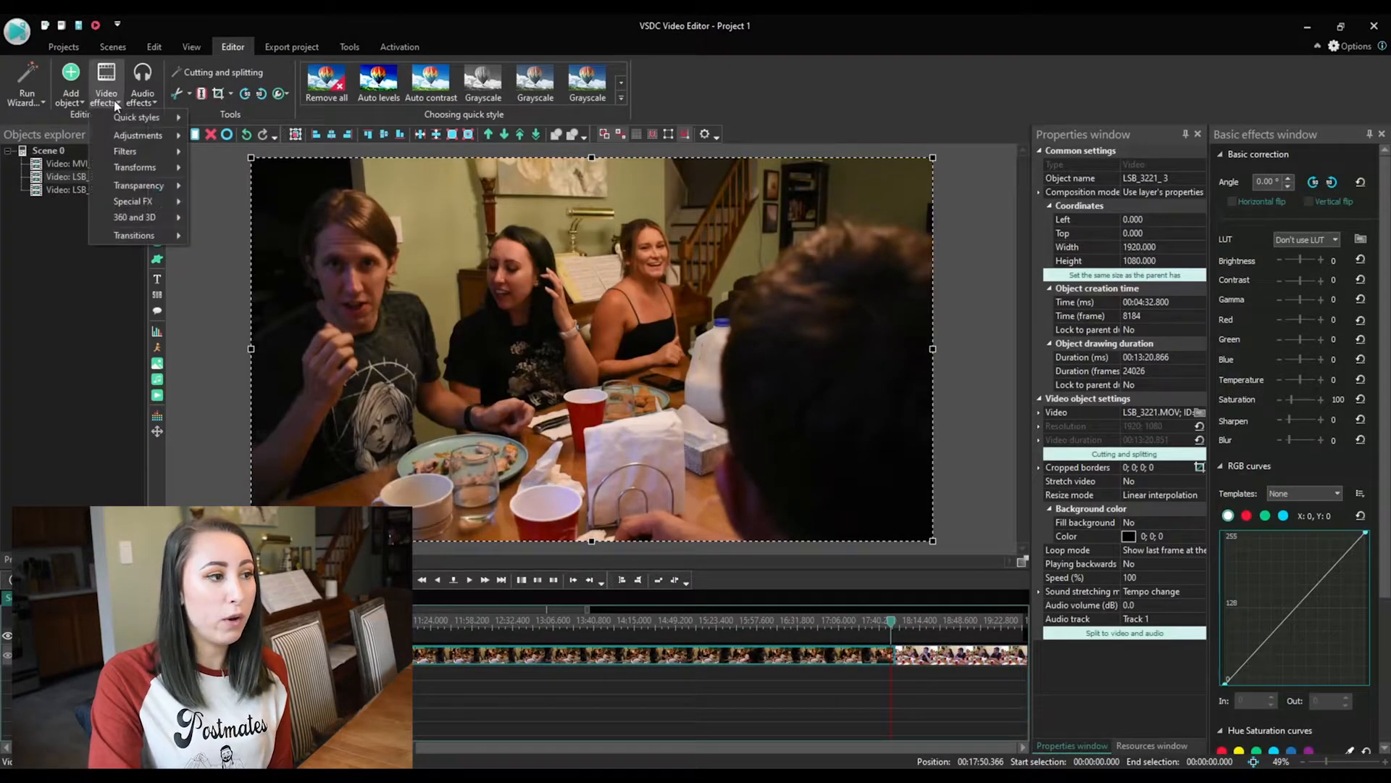
mouse_move(164, 237)
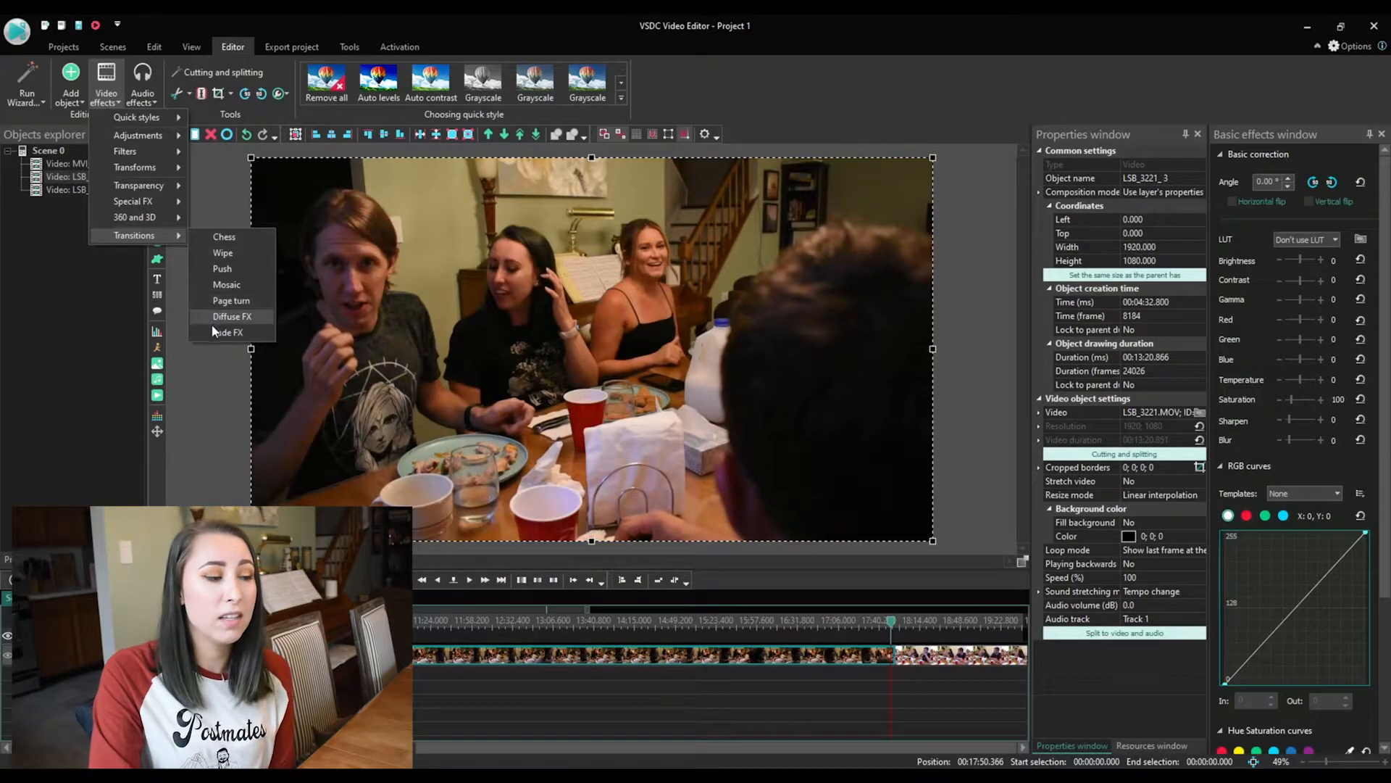
click(233, 253)
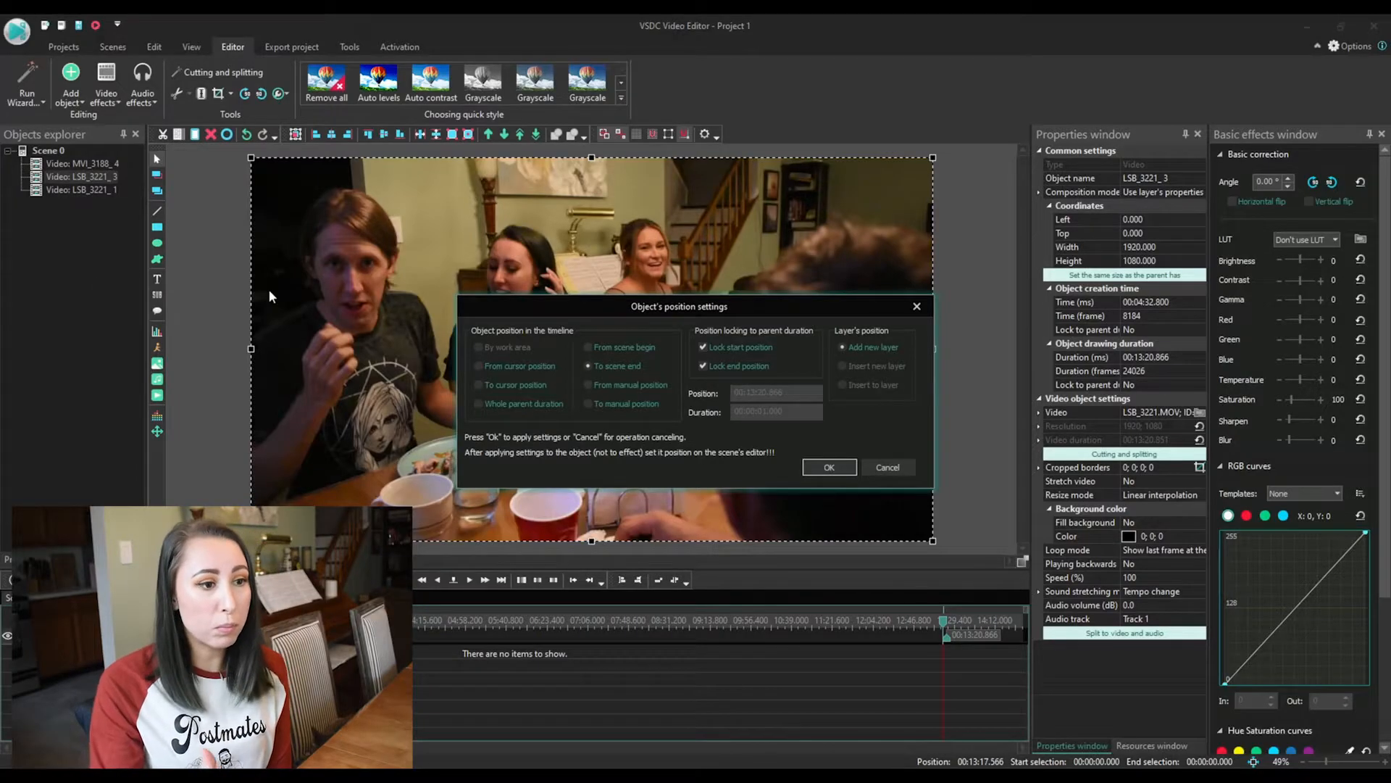
click(829, 468)
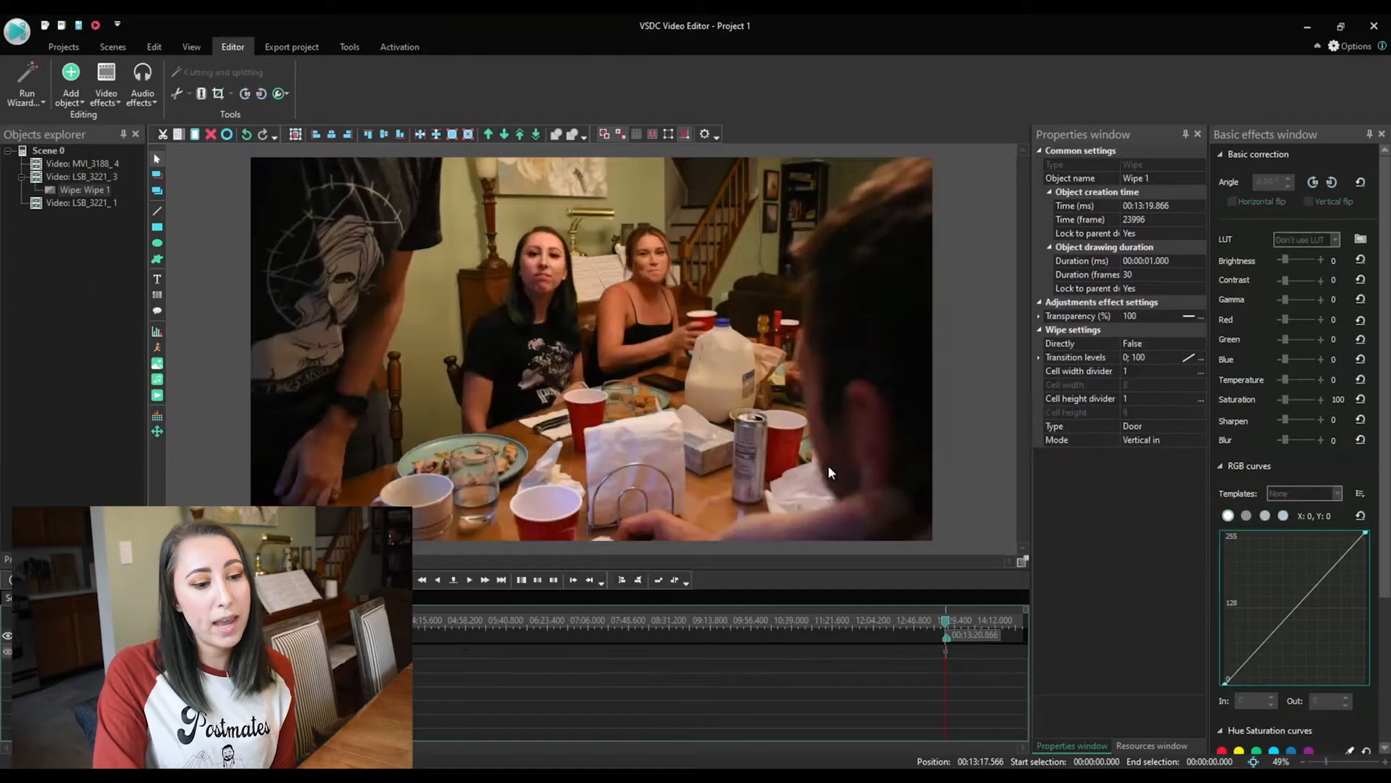
Step: Check the Wipe on the clip's timeline and play the scene across the join between the two video clips
scroll(946, 647, up, 5)
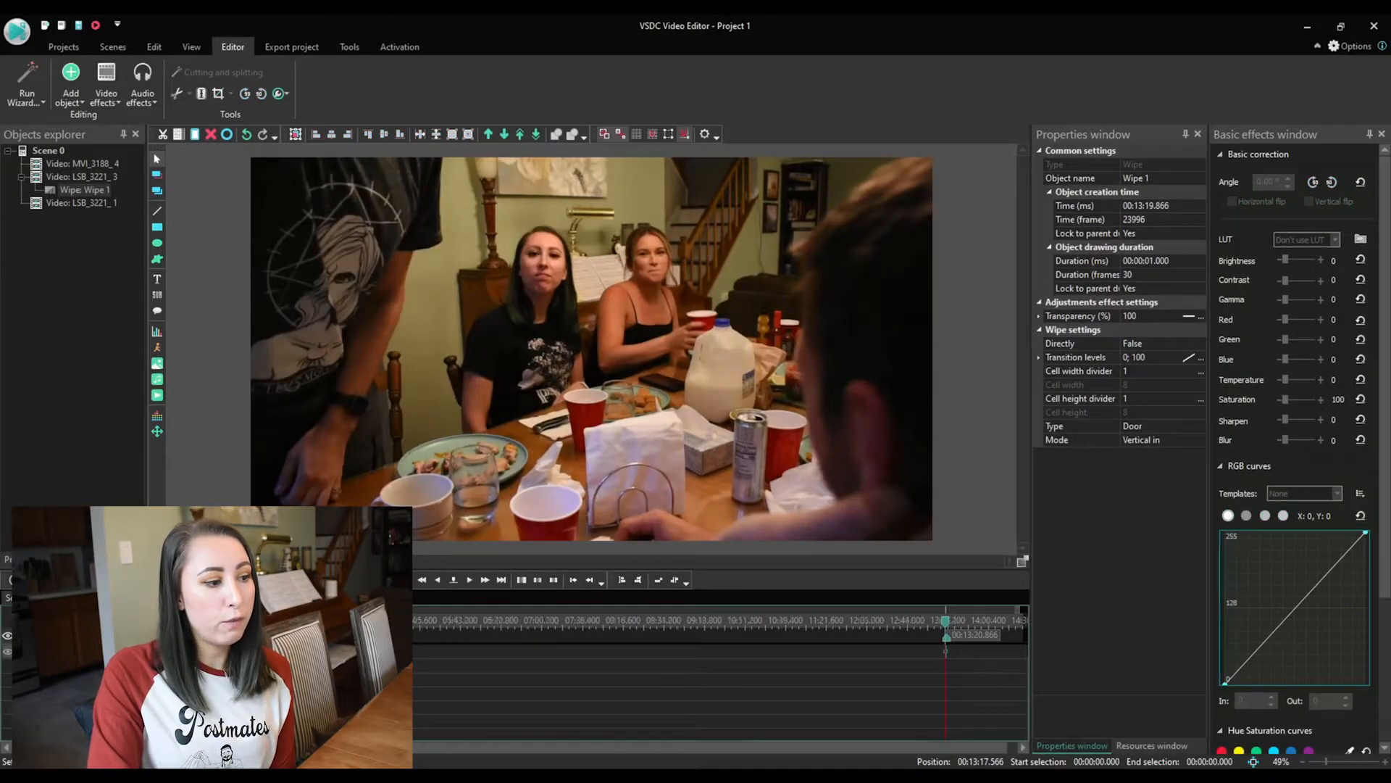
scroll(948, 649, up, 2)
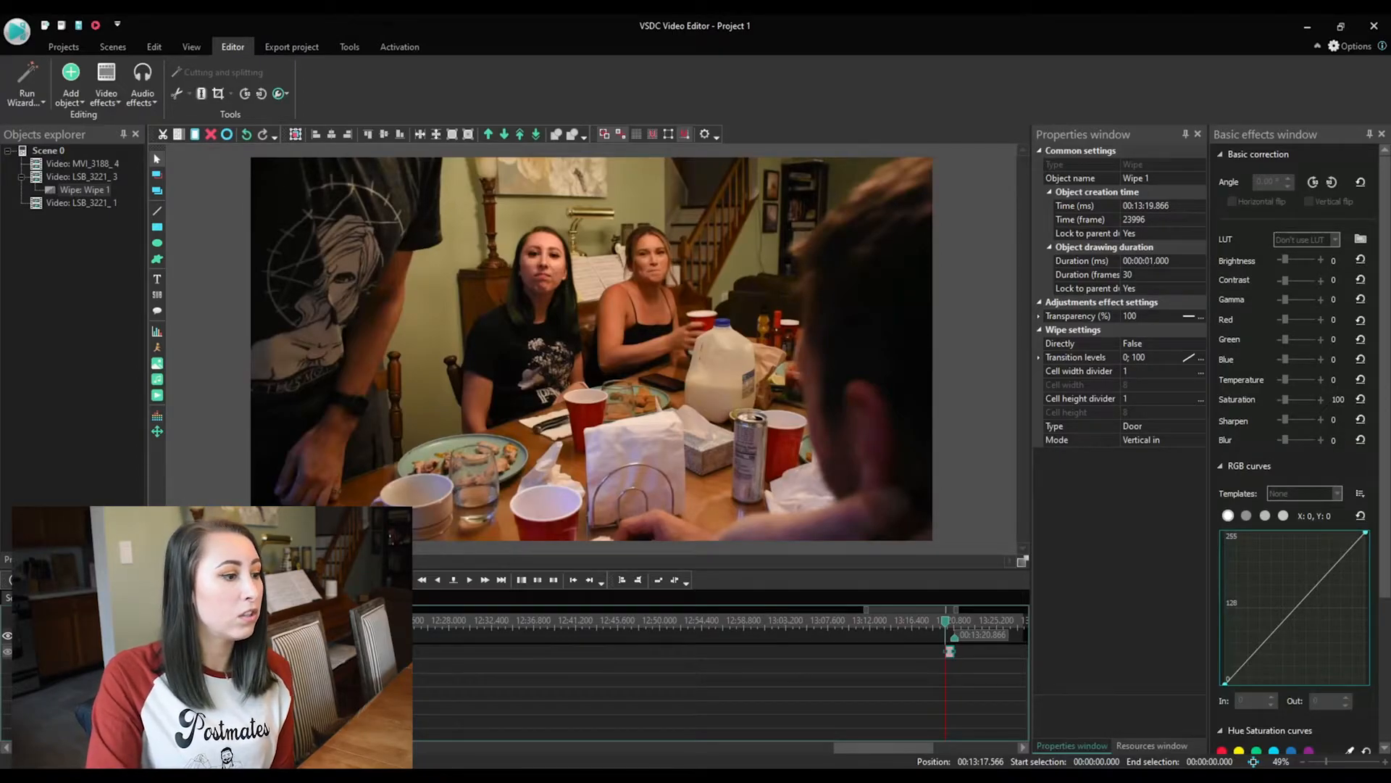
click(22, 597)
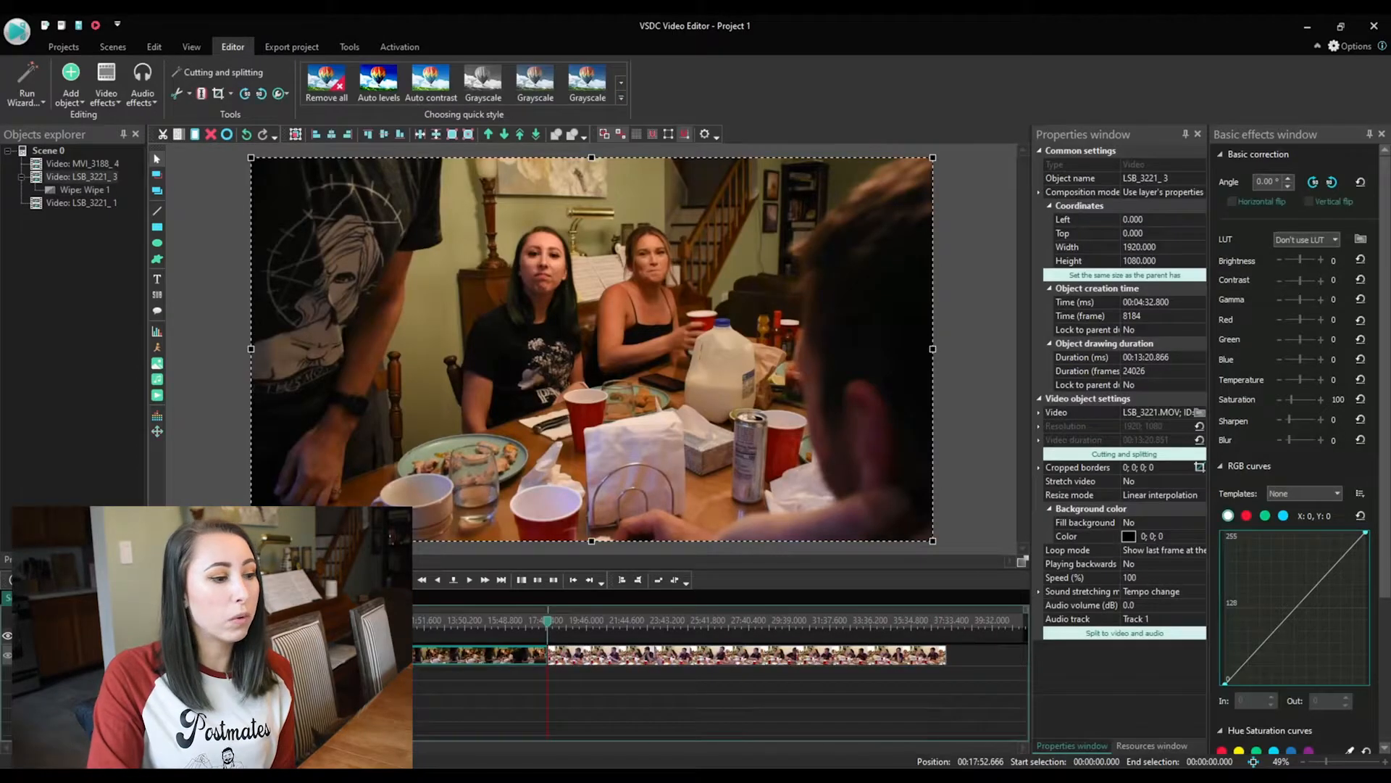
click(546, 620)
key(space)
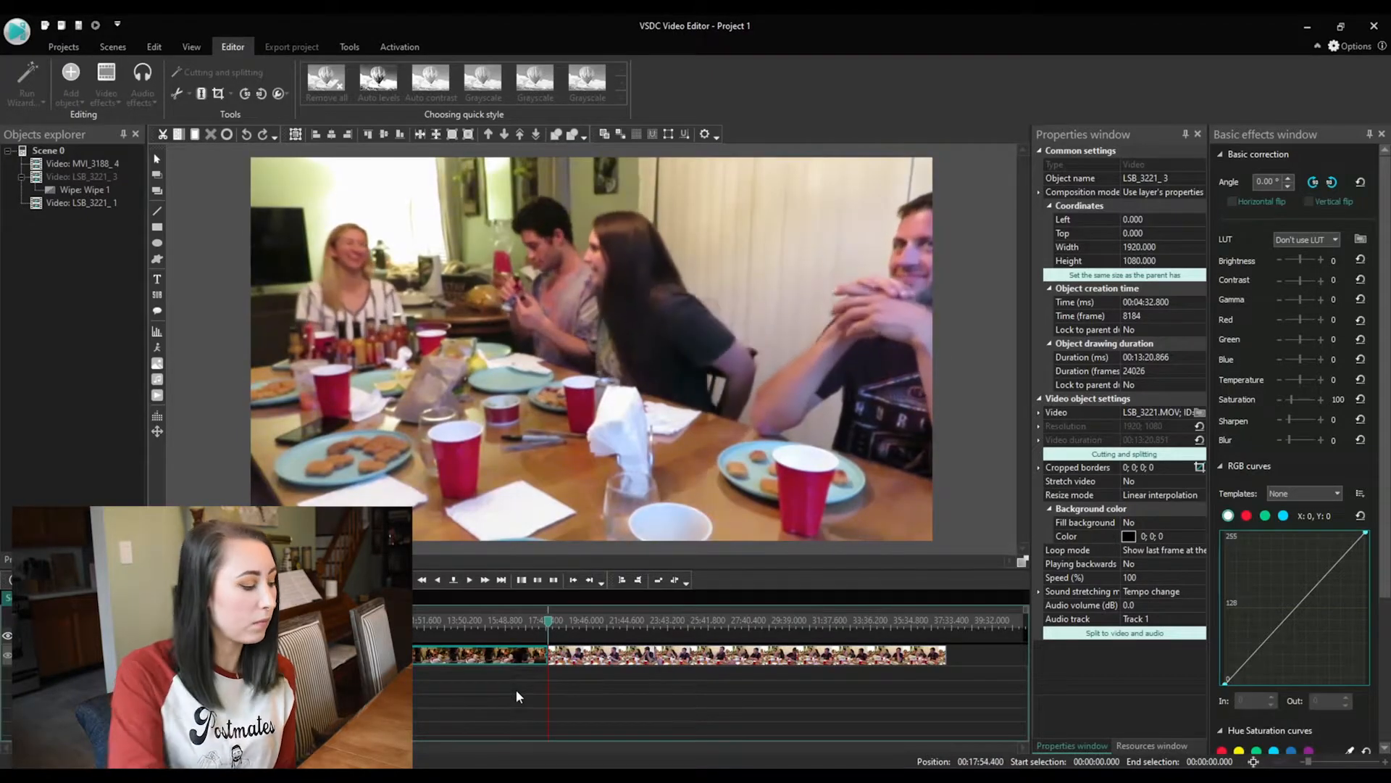
key(space)
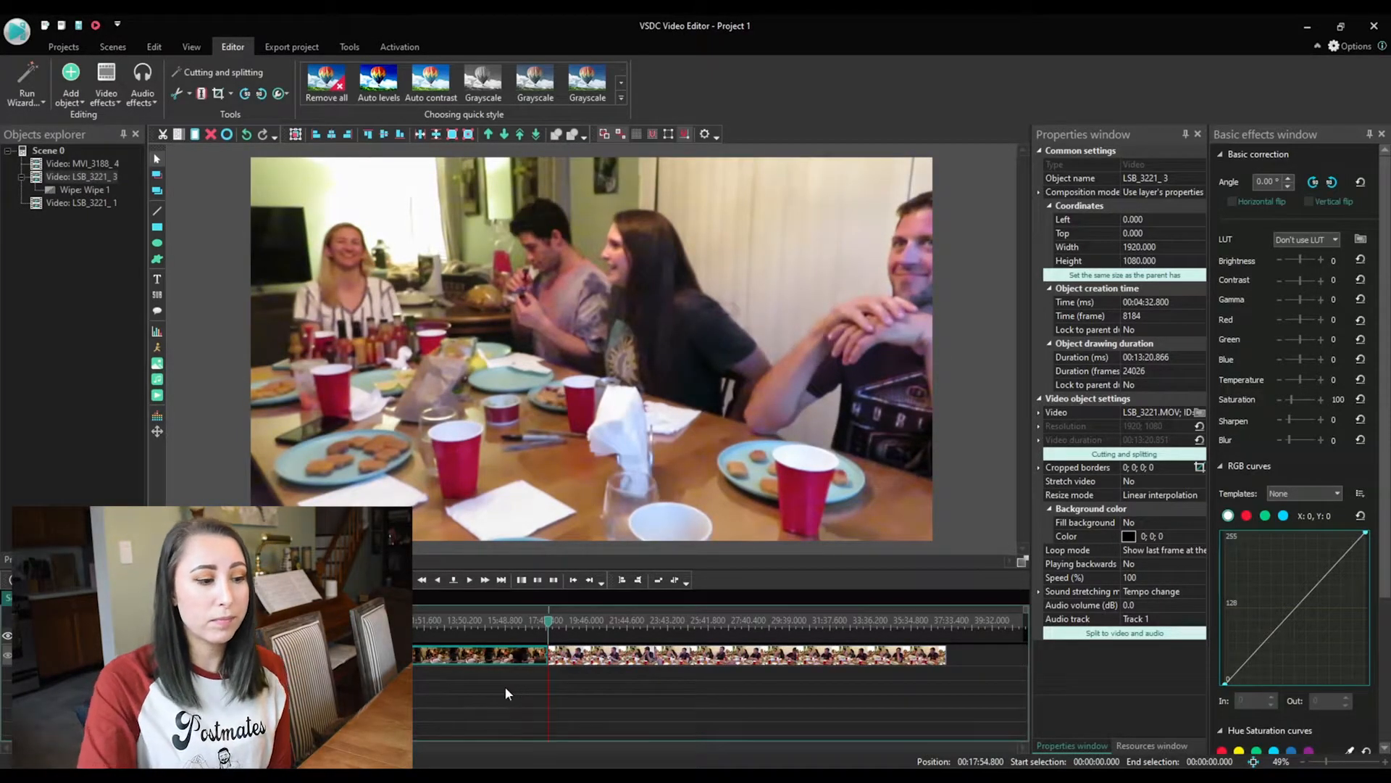
Step: Set the Wipe transition's mode to Horizontal in and play the scene across the clip join
scroll(500, 677, up, 1)
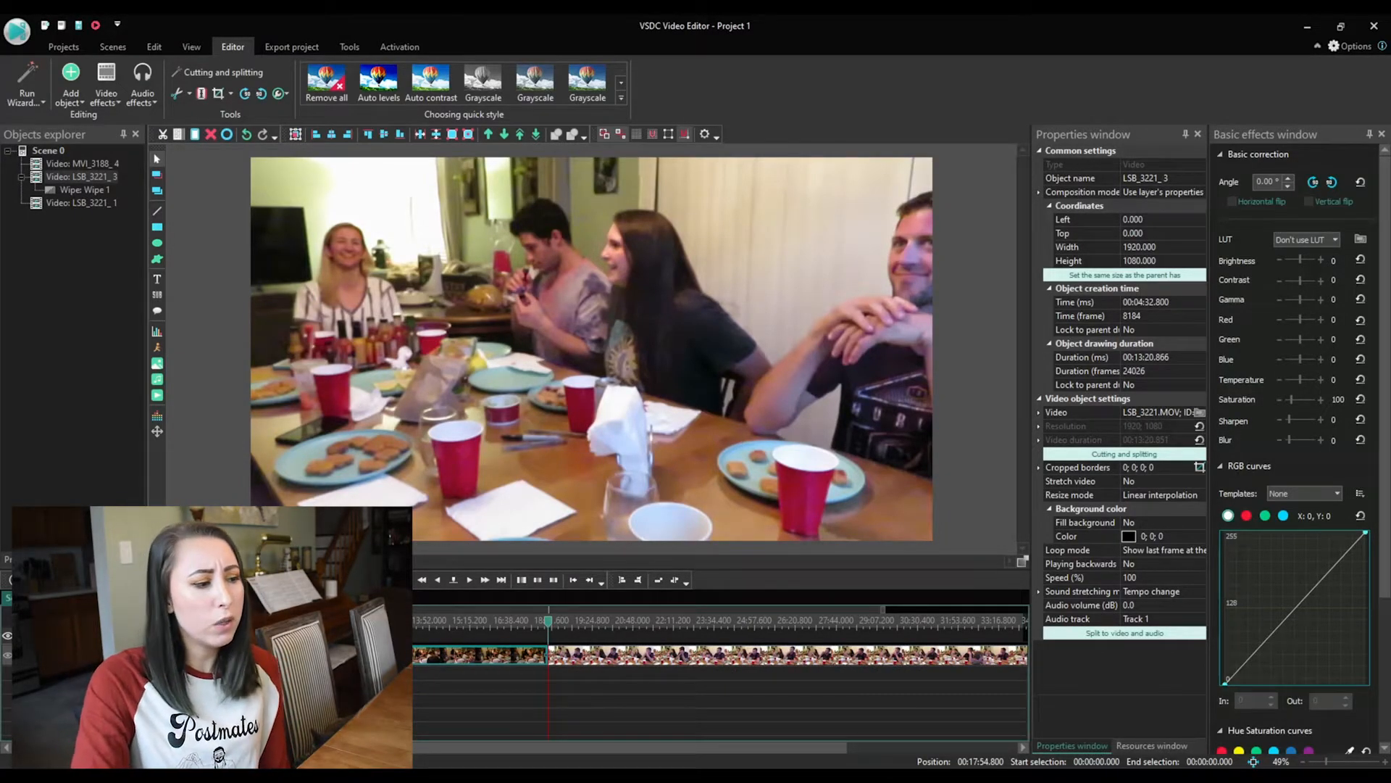
double_click(884, 652)
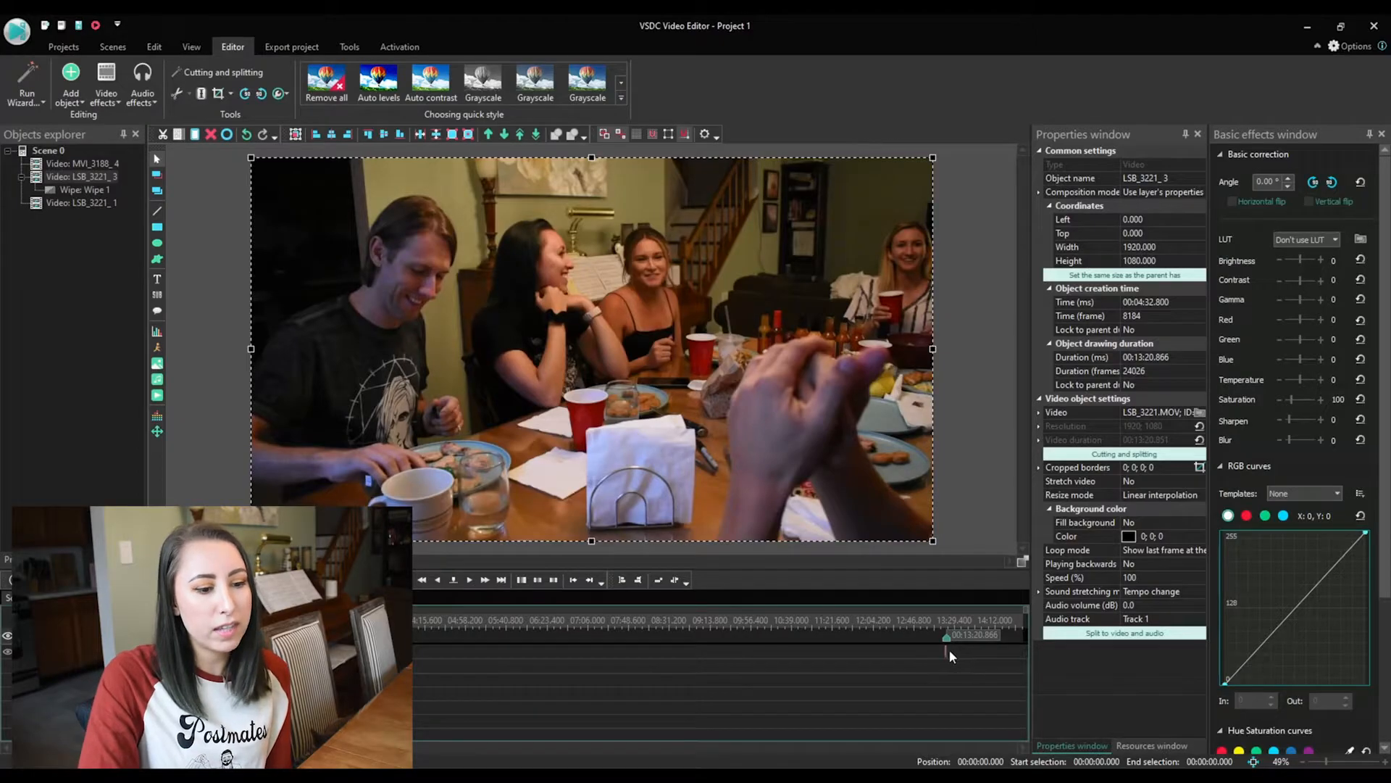
click(947, 651)
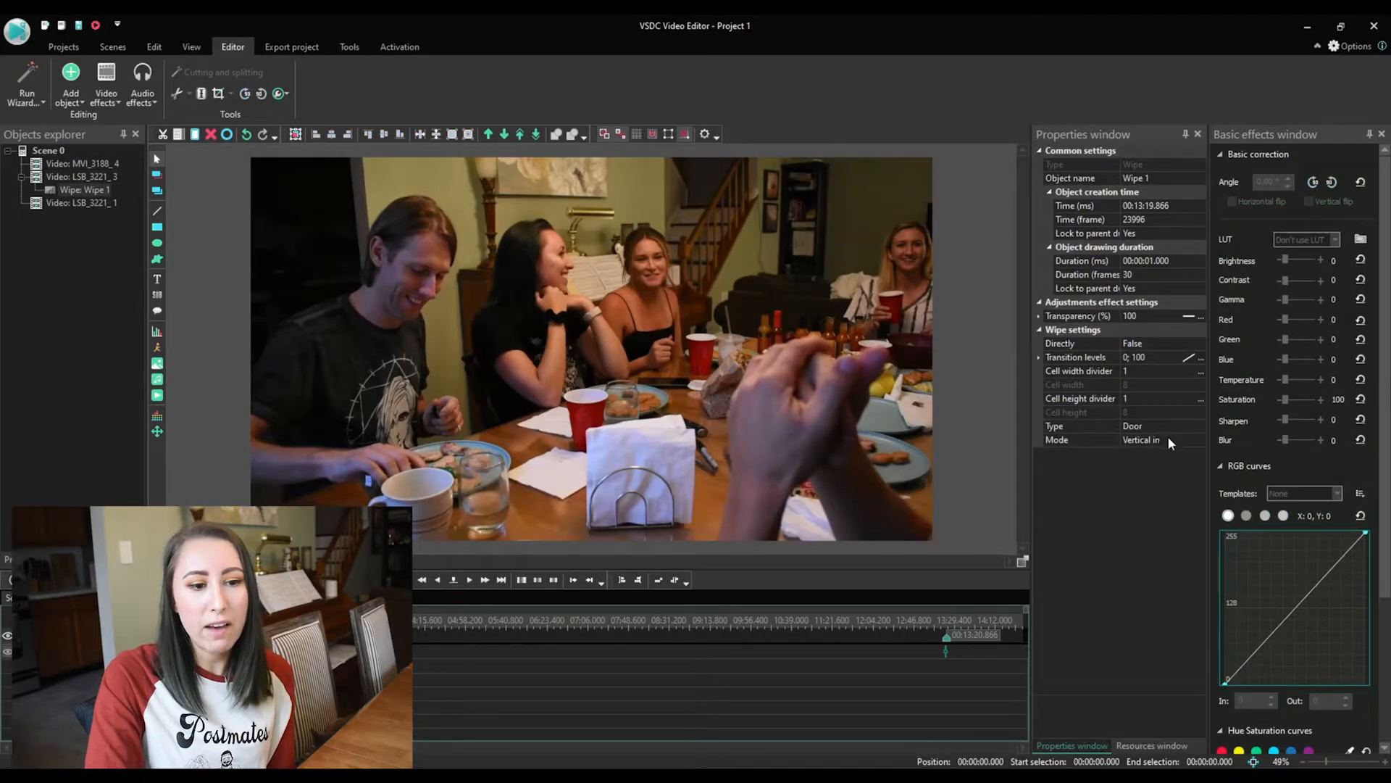
click(1198, 441)
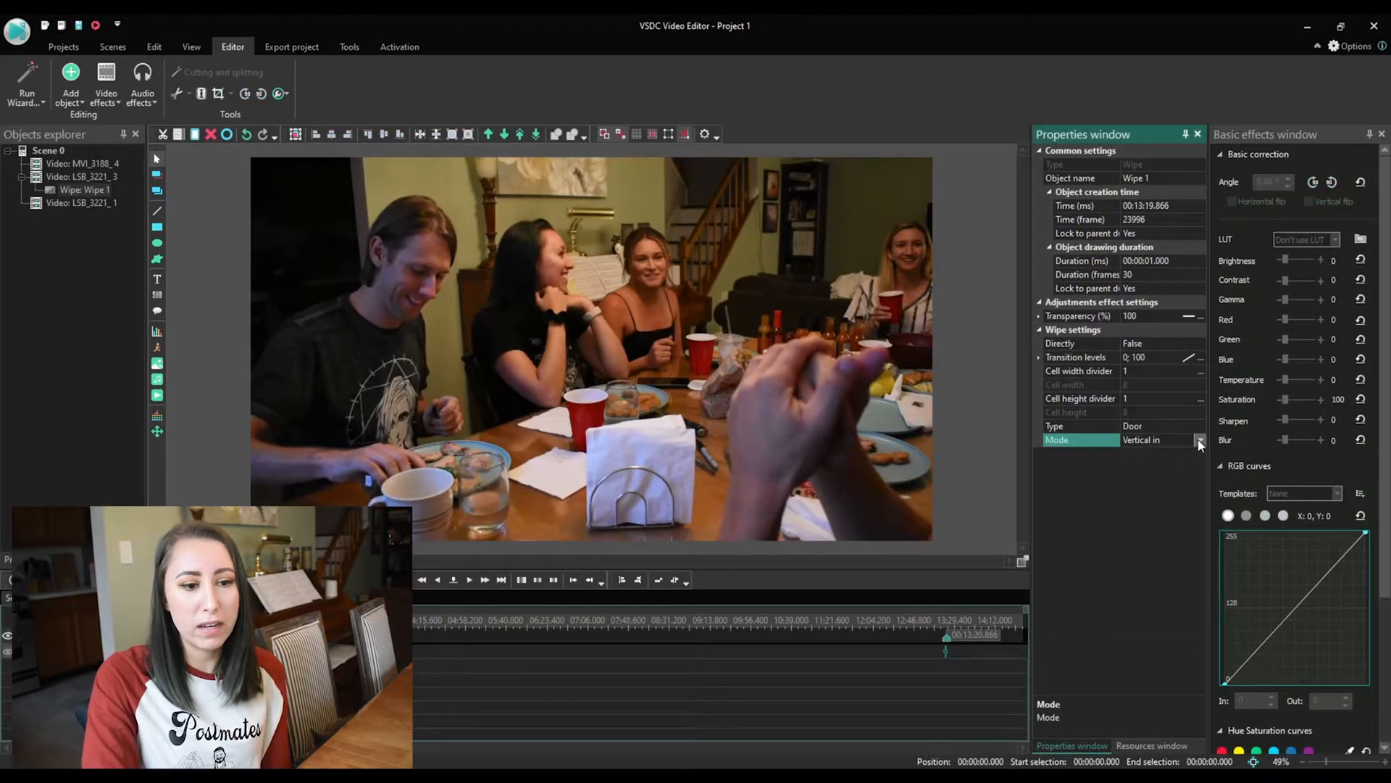
click(1200, 440)
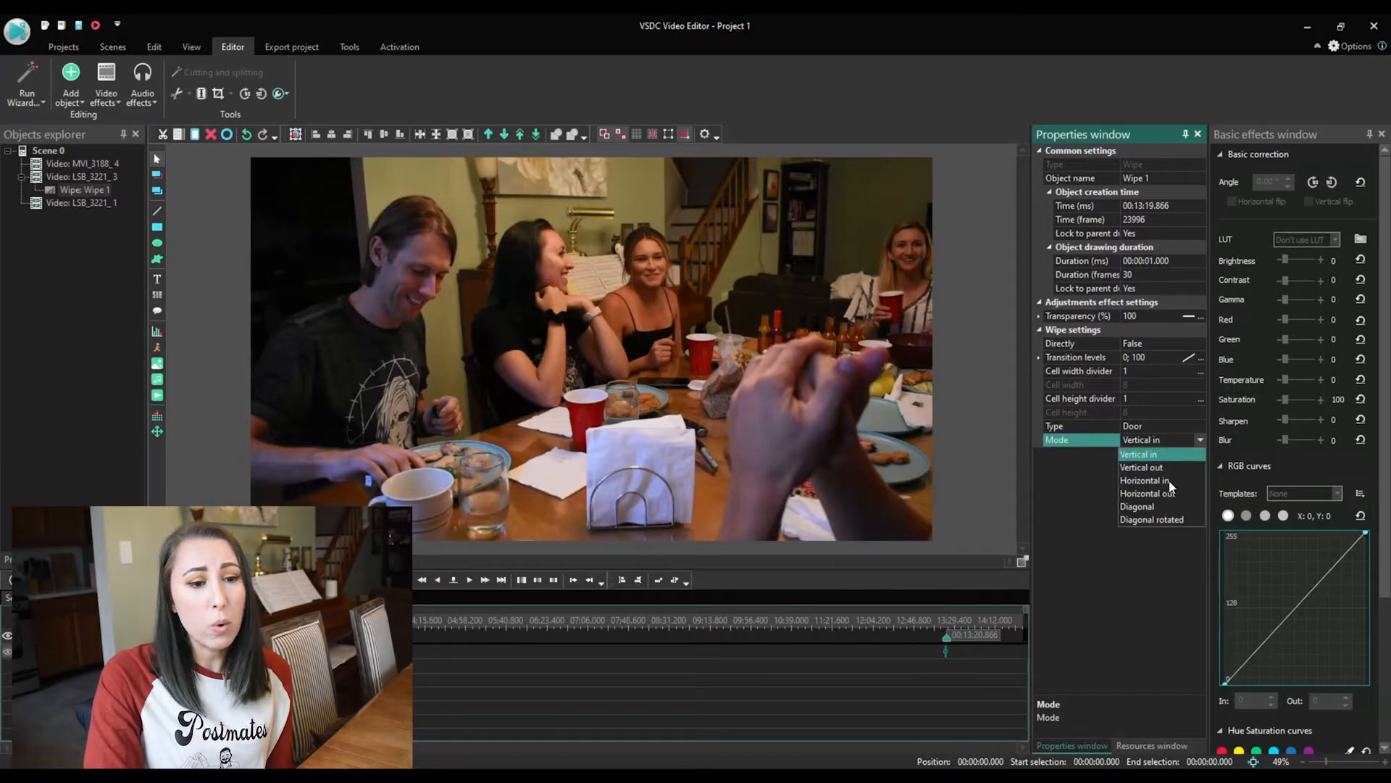
click(1164, 479)
click(1200, 439)
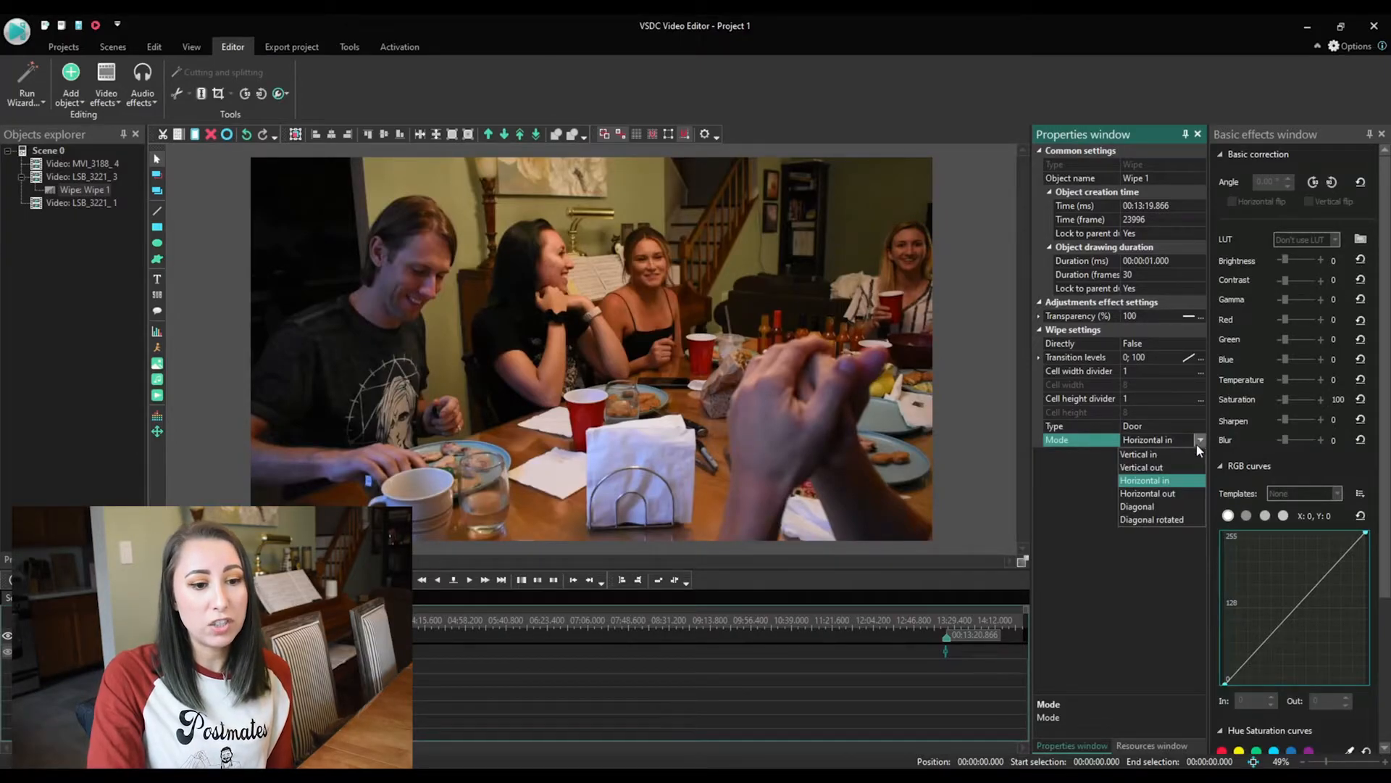
click(1199, 440)
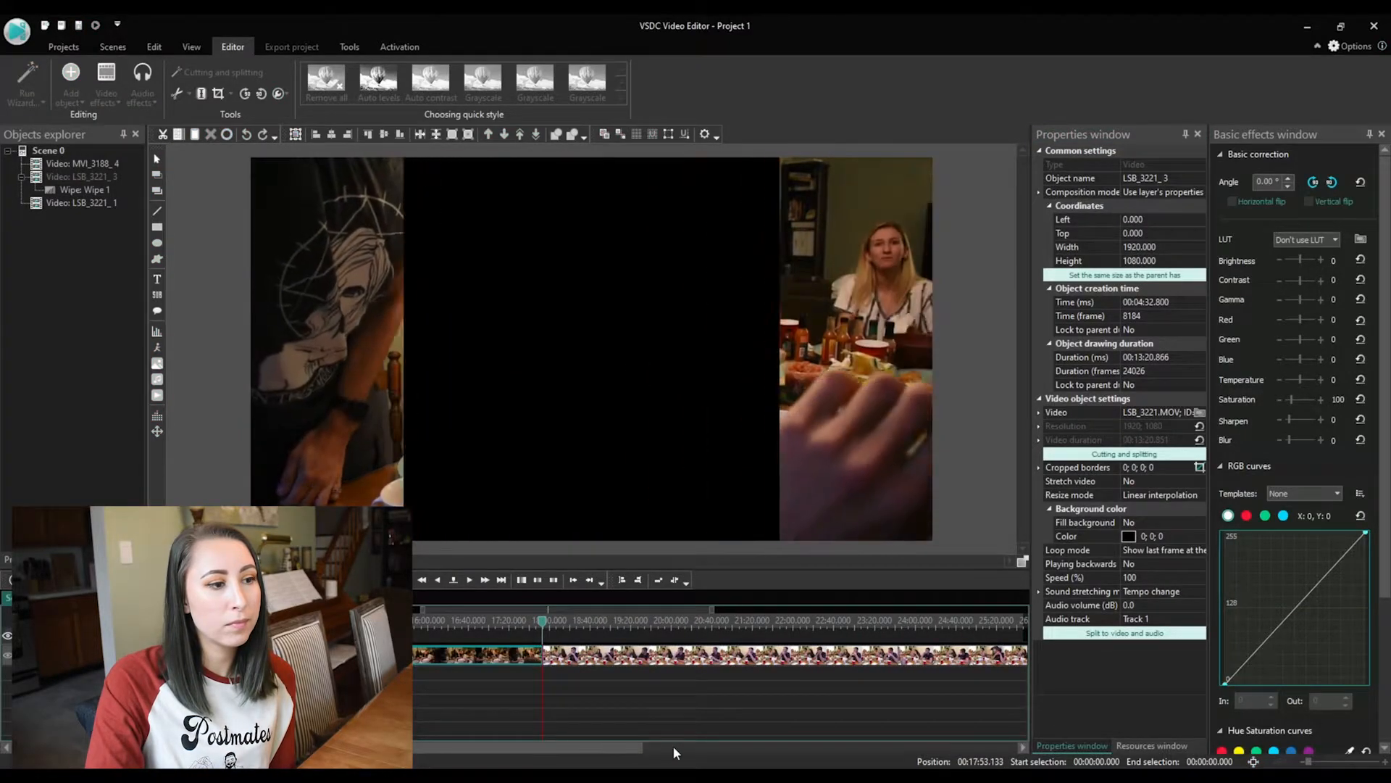
key(space)
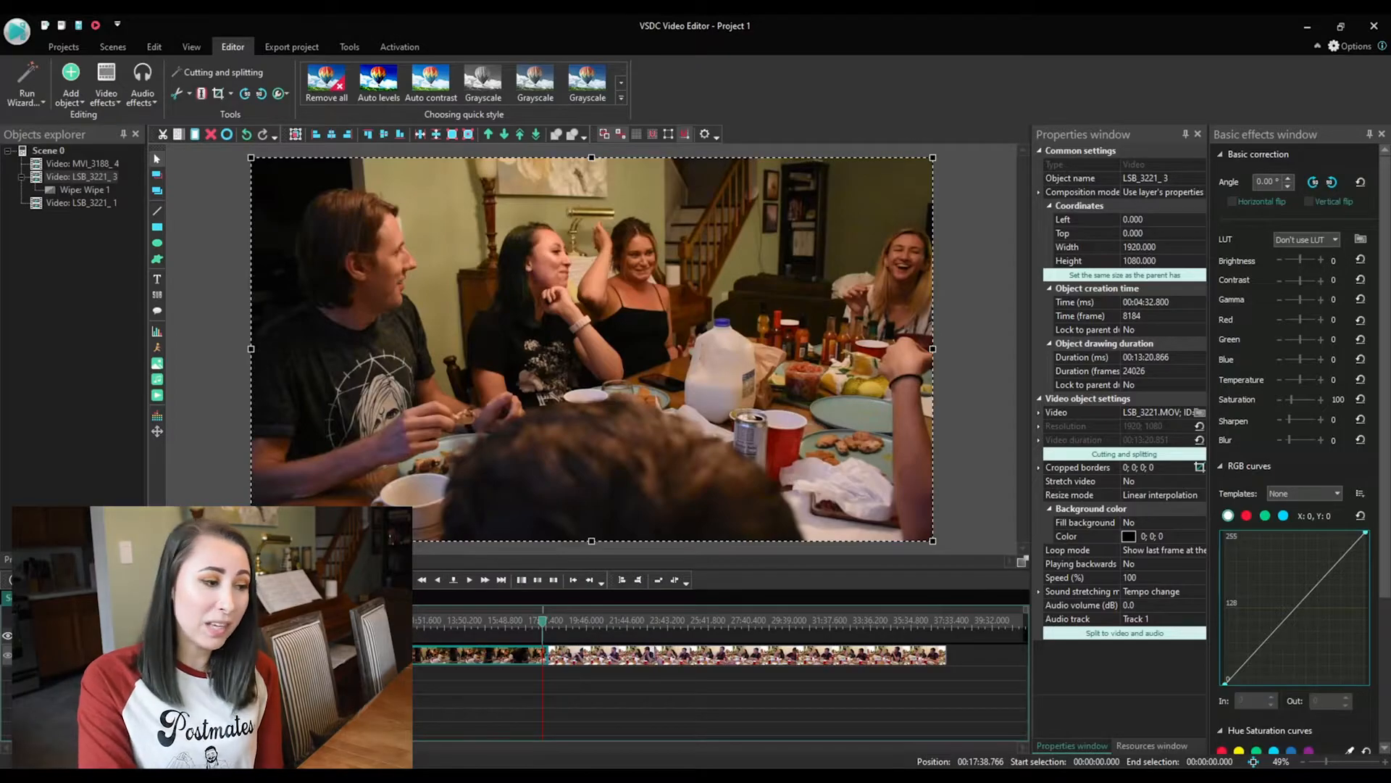
Step: Toggle the Wipe transition's Directly setting and play the scene from just before the clip join
double_click(431, 650)
click(945, 650)
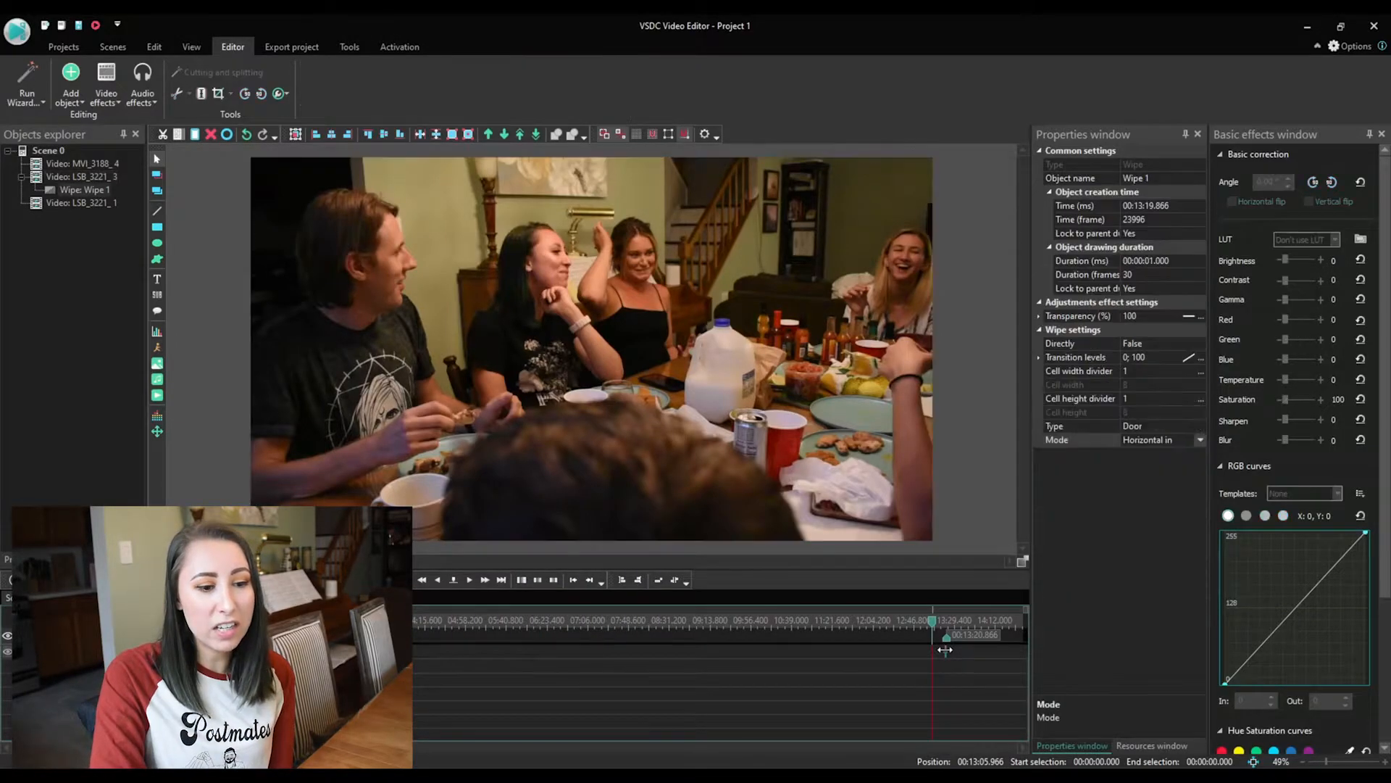
click(1202, 342)
click(1200, 343)
click(1138, 371)
click(20, 598)
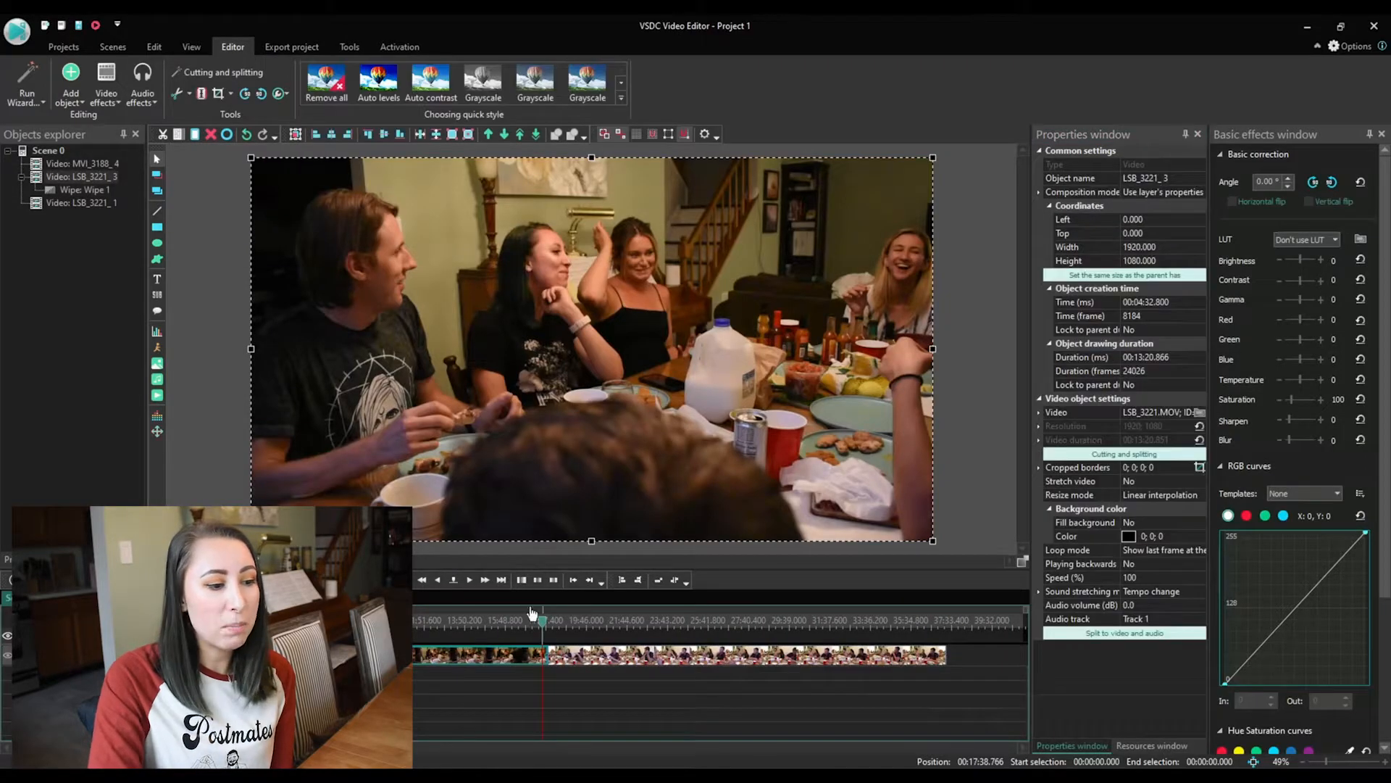
drag(545, 625, 549, 627)
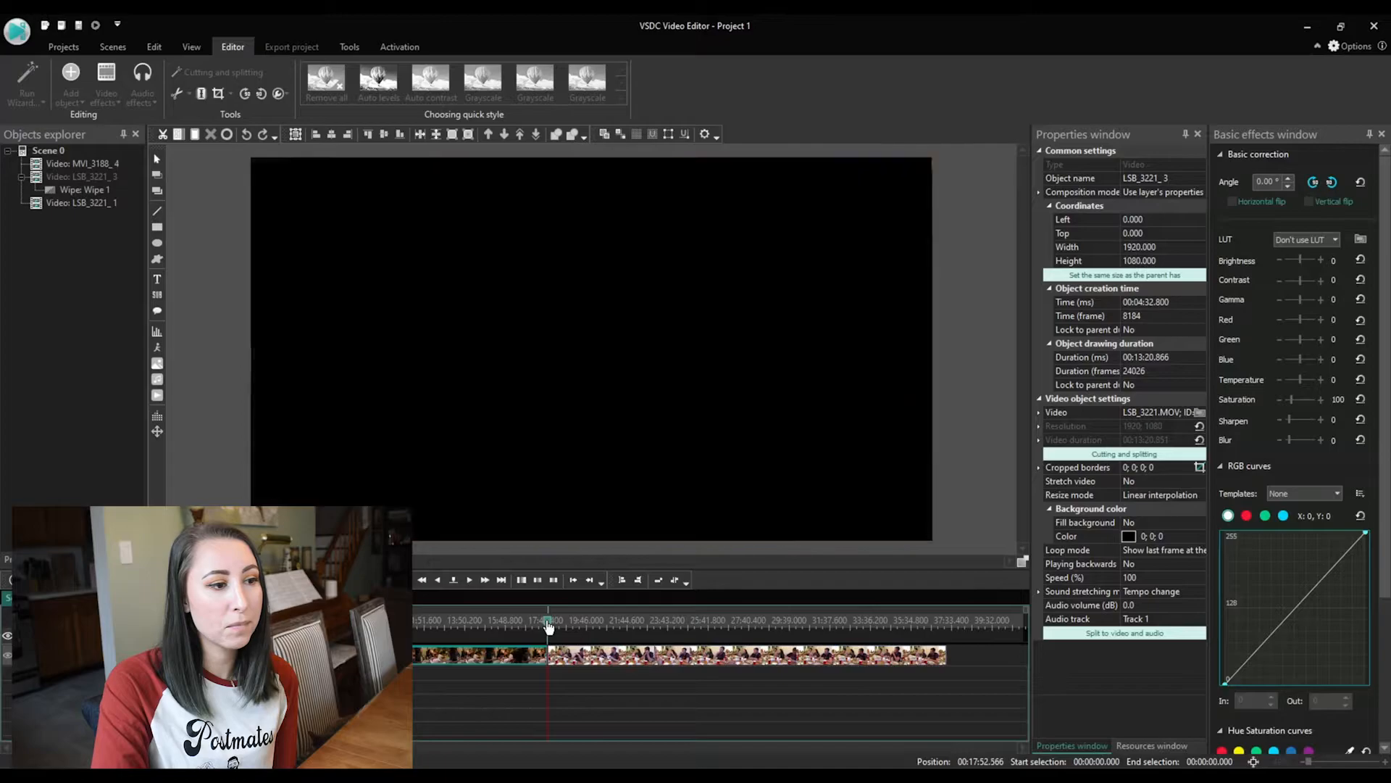
key(space)
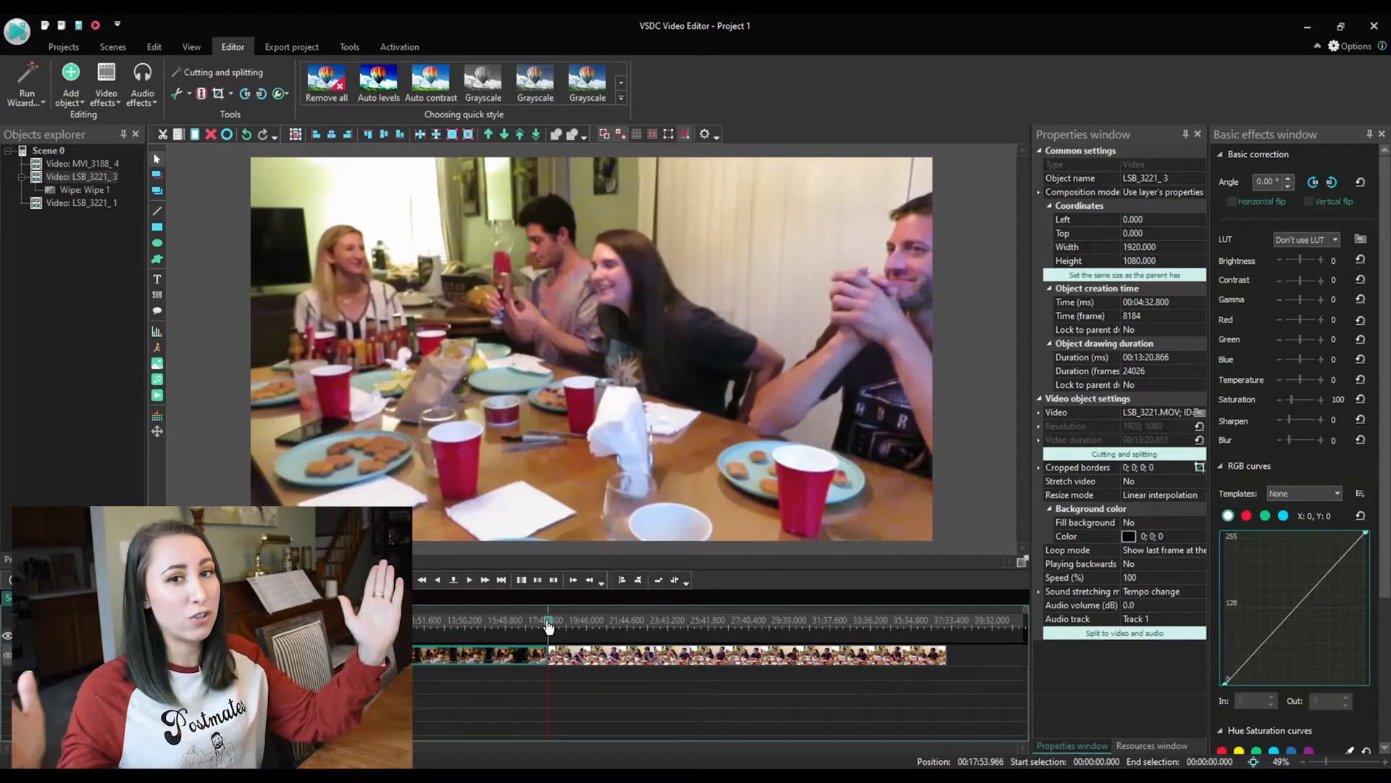
Step: Delete the Wipe transition from the LSB_3221_3 clip
click(552, 685)
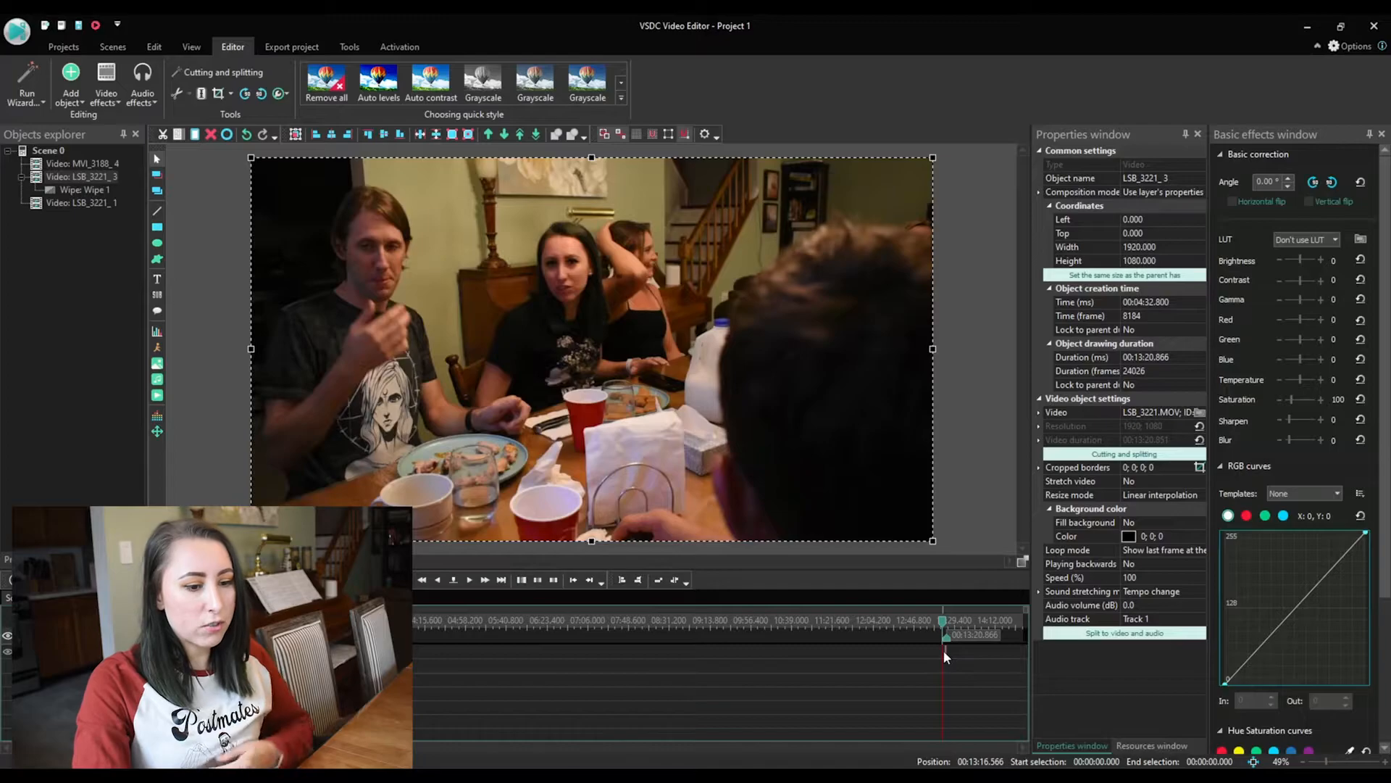
click(935, 660)
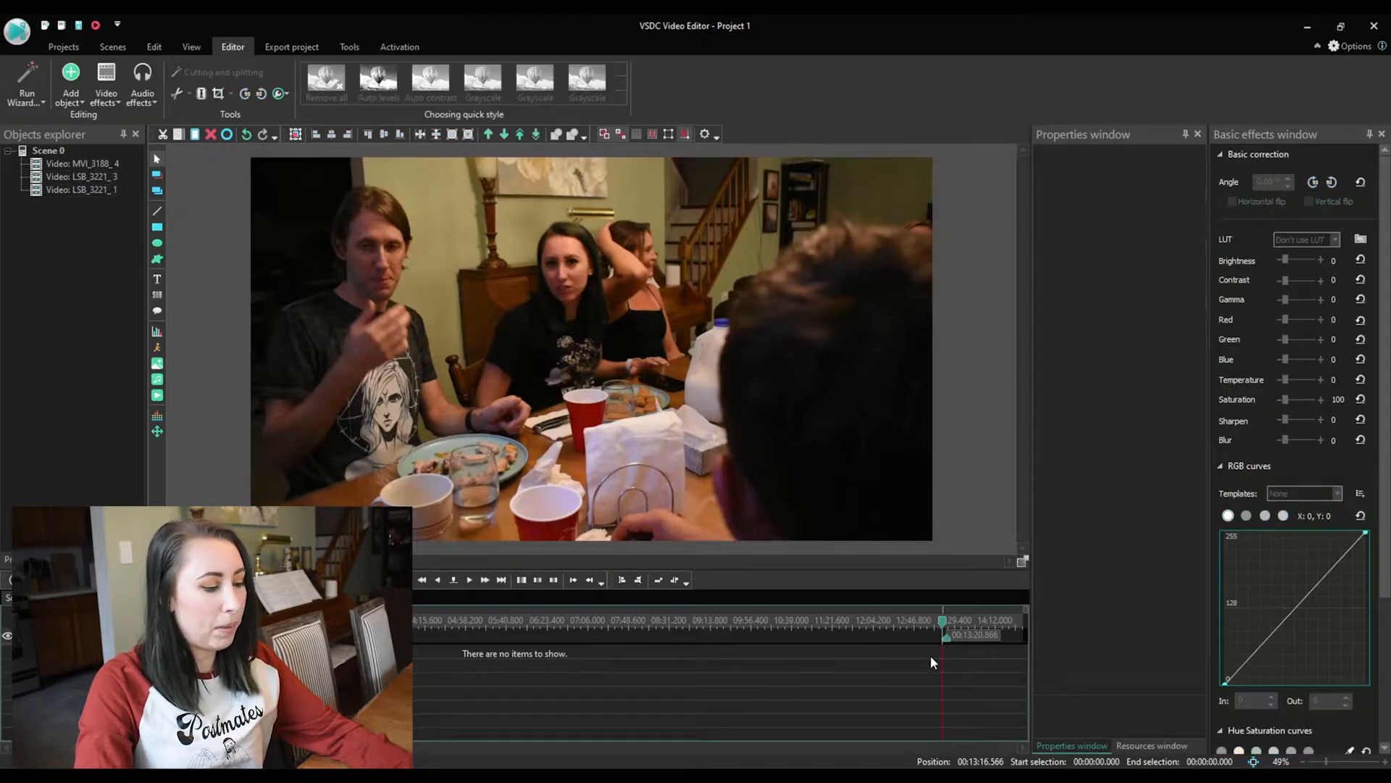
Step: Add a Page turn transition at the end of the LSB_3221_3 clip and play the scene across the clip join
click(105, 86)
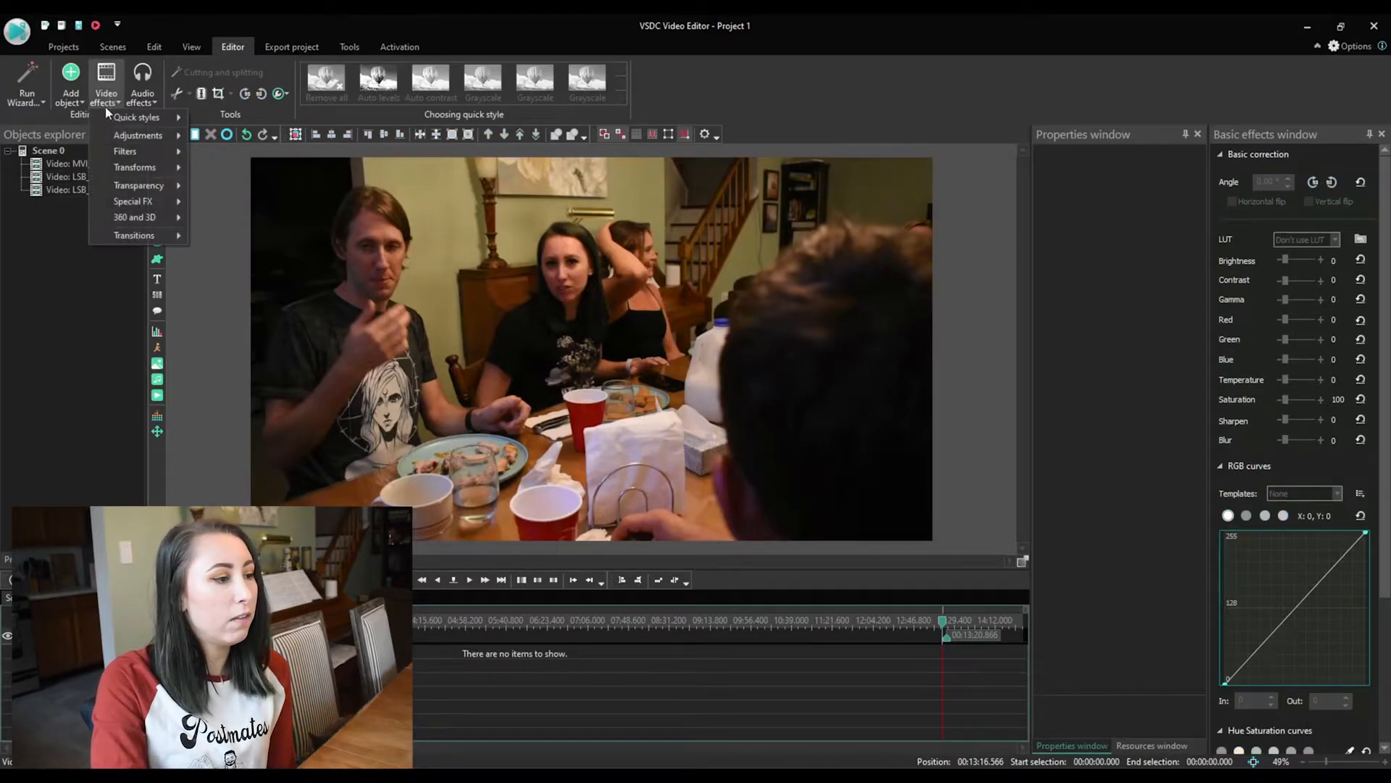
mouse_move(154, 237)
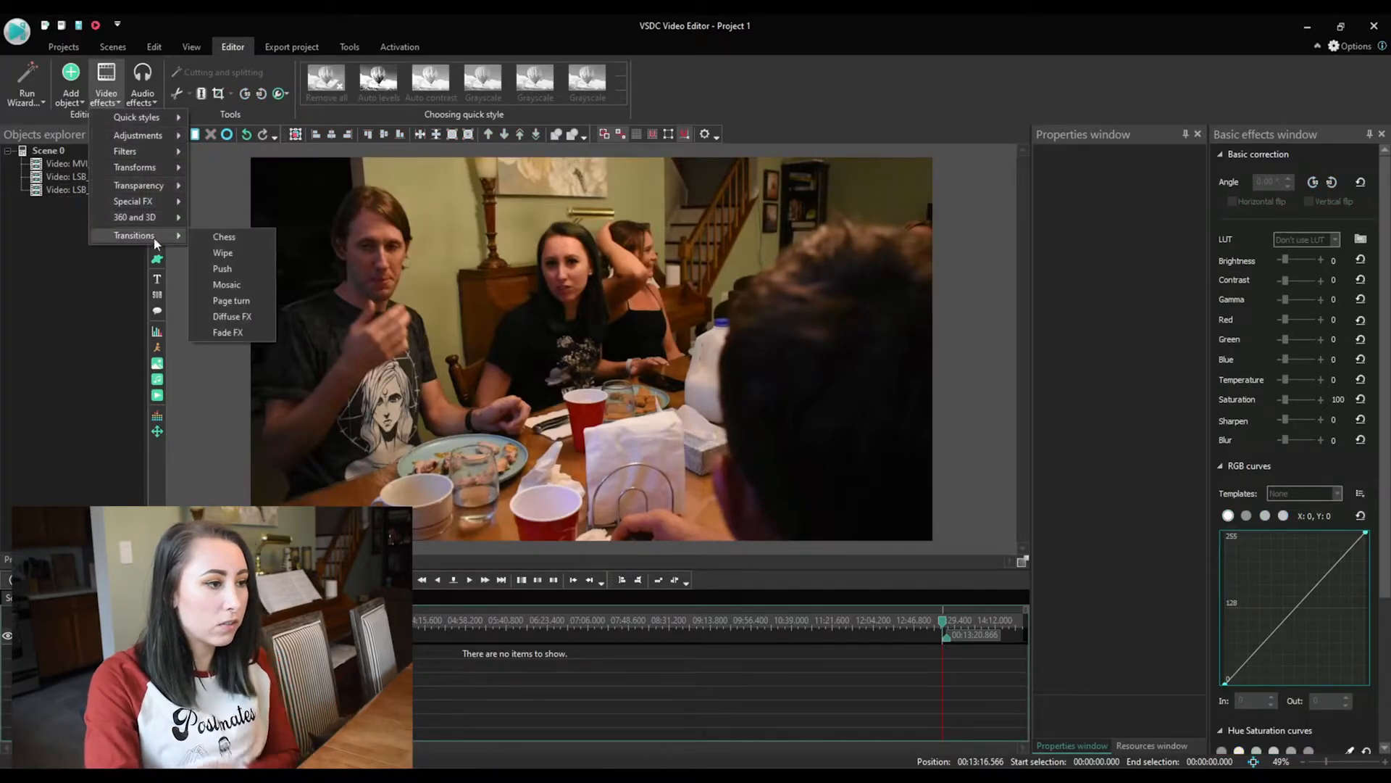
click(237, 300)
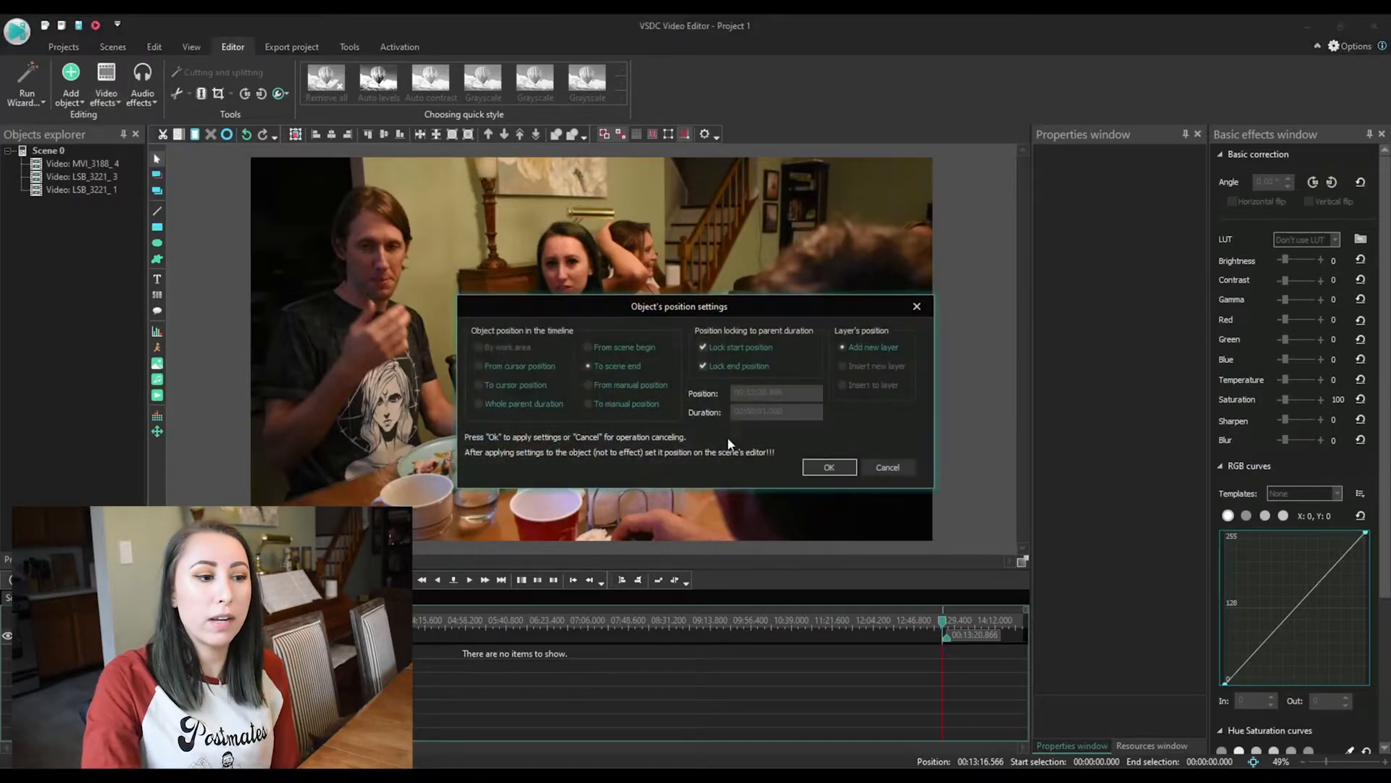
click(831, 467)
click(547, 628)
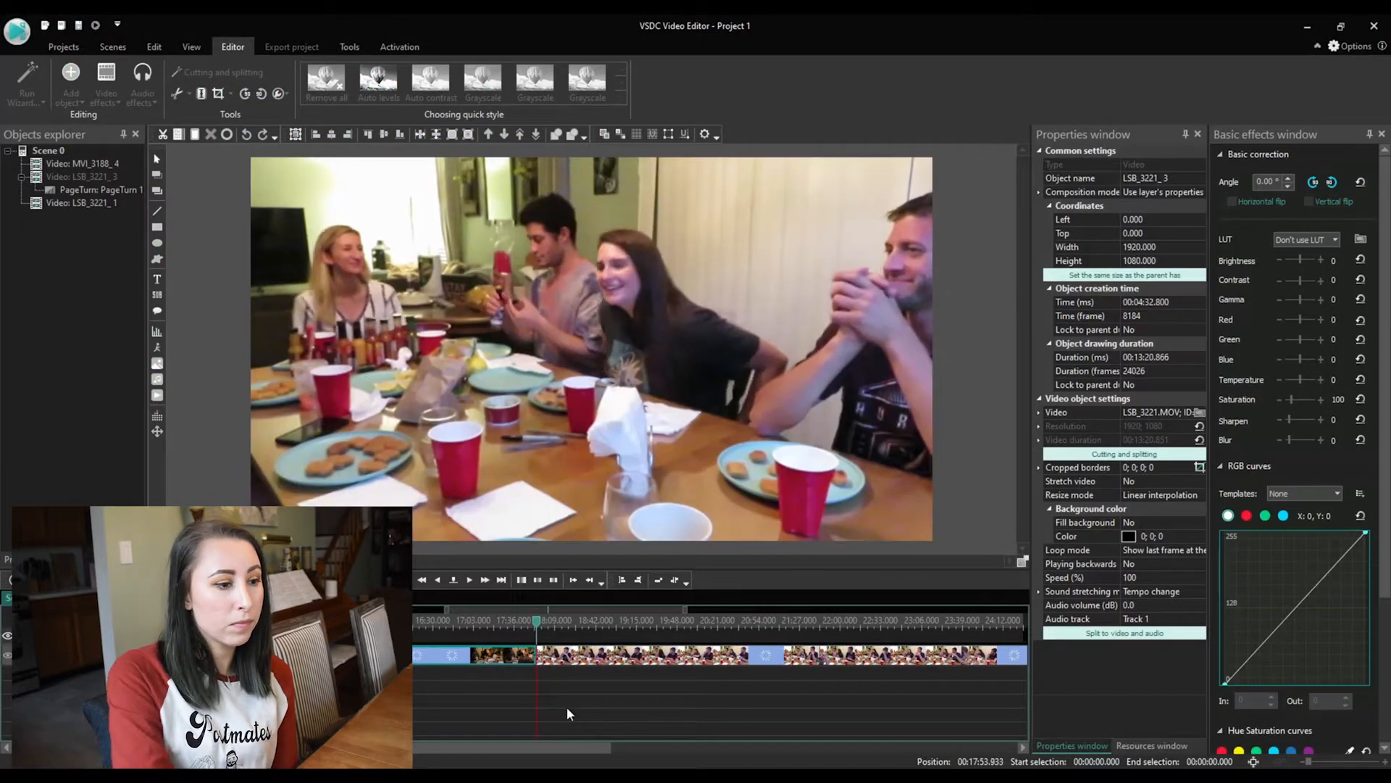
key(space)
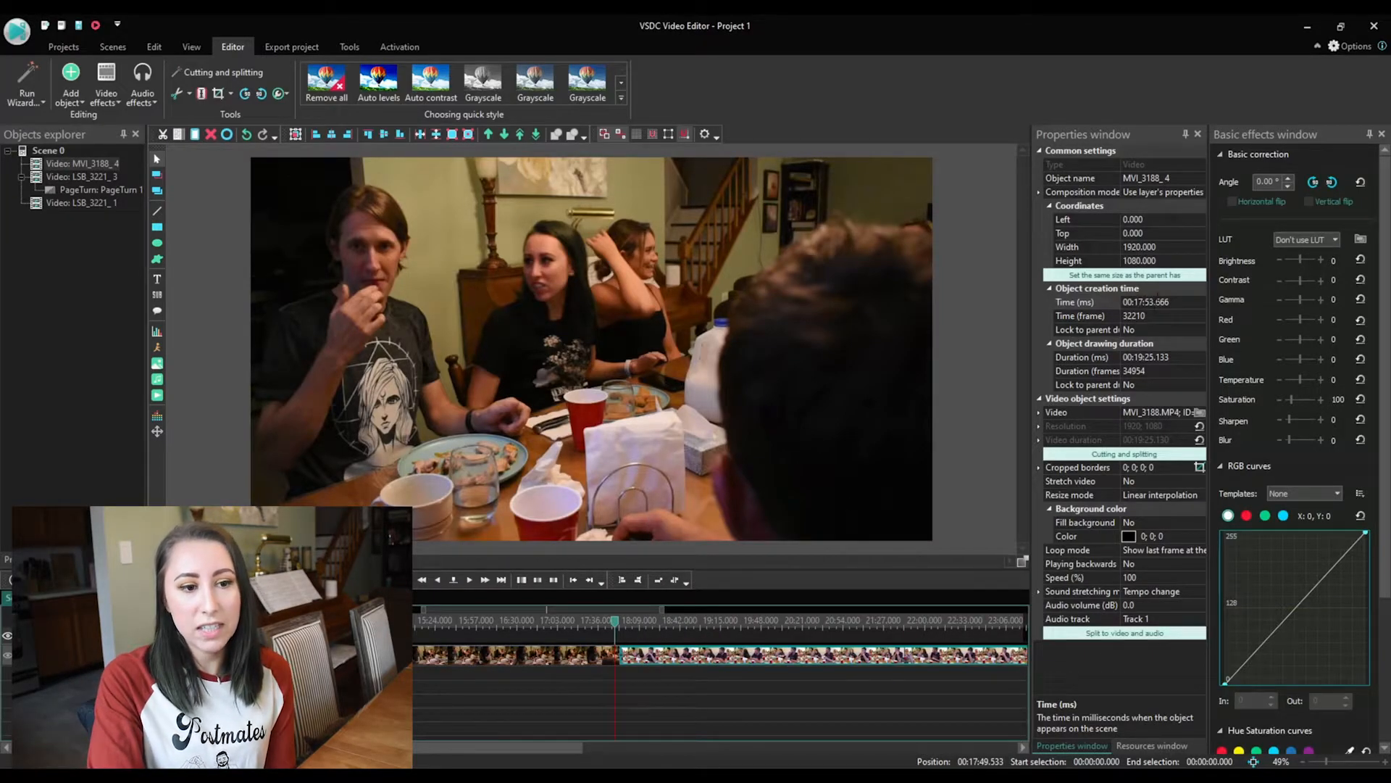
Step: Move the MVI_3188_4 clip one layer down in the layer order
right_click(671, 654)
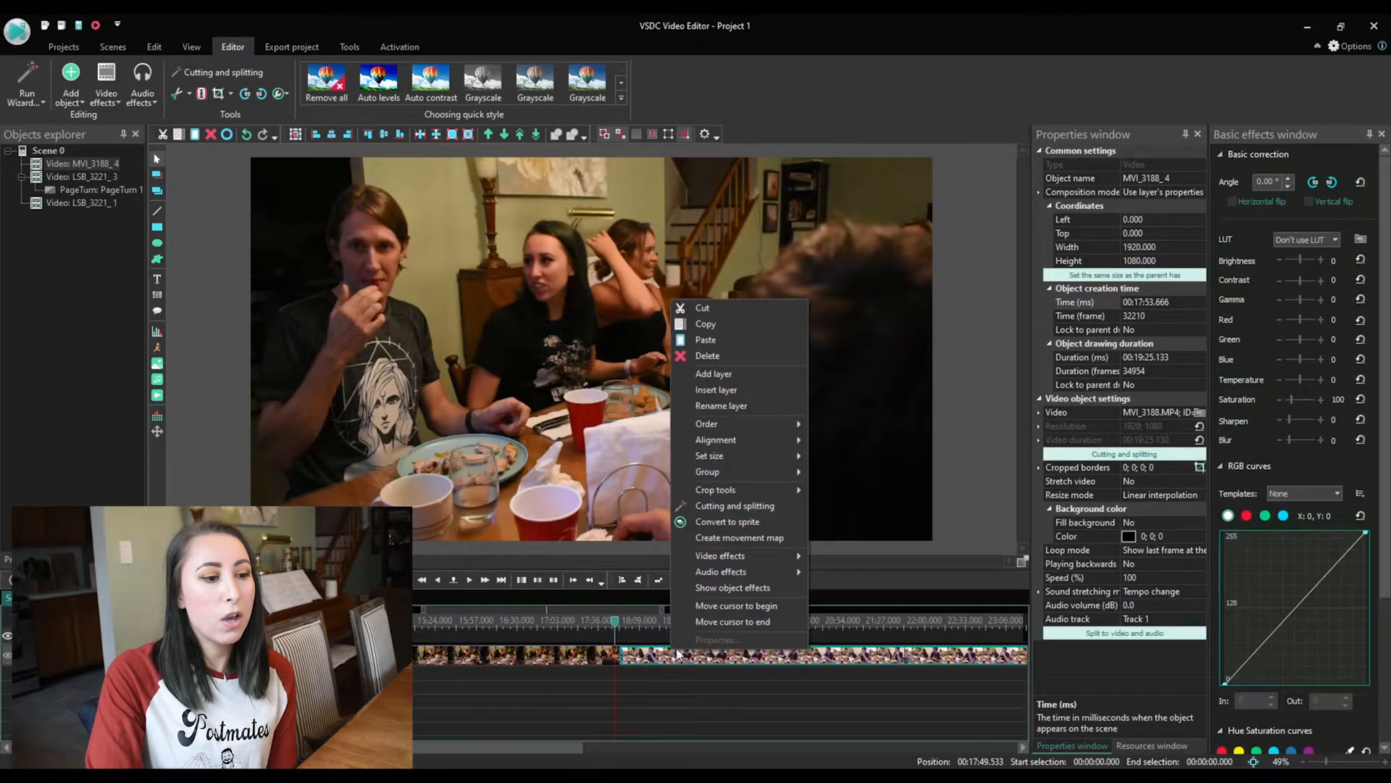
mouse_move(788, 425)
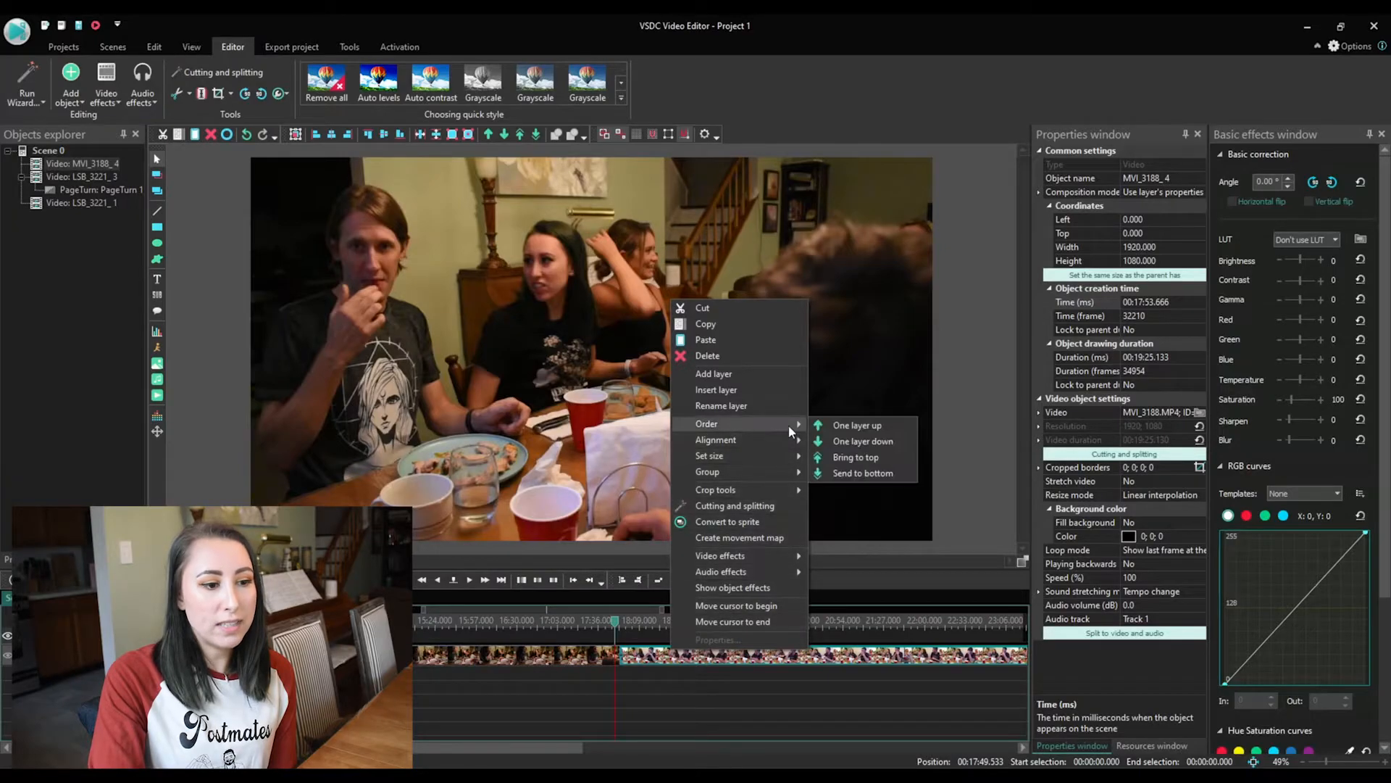
click(848, 442)
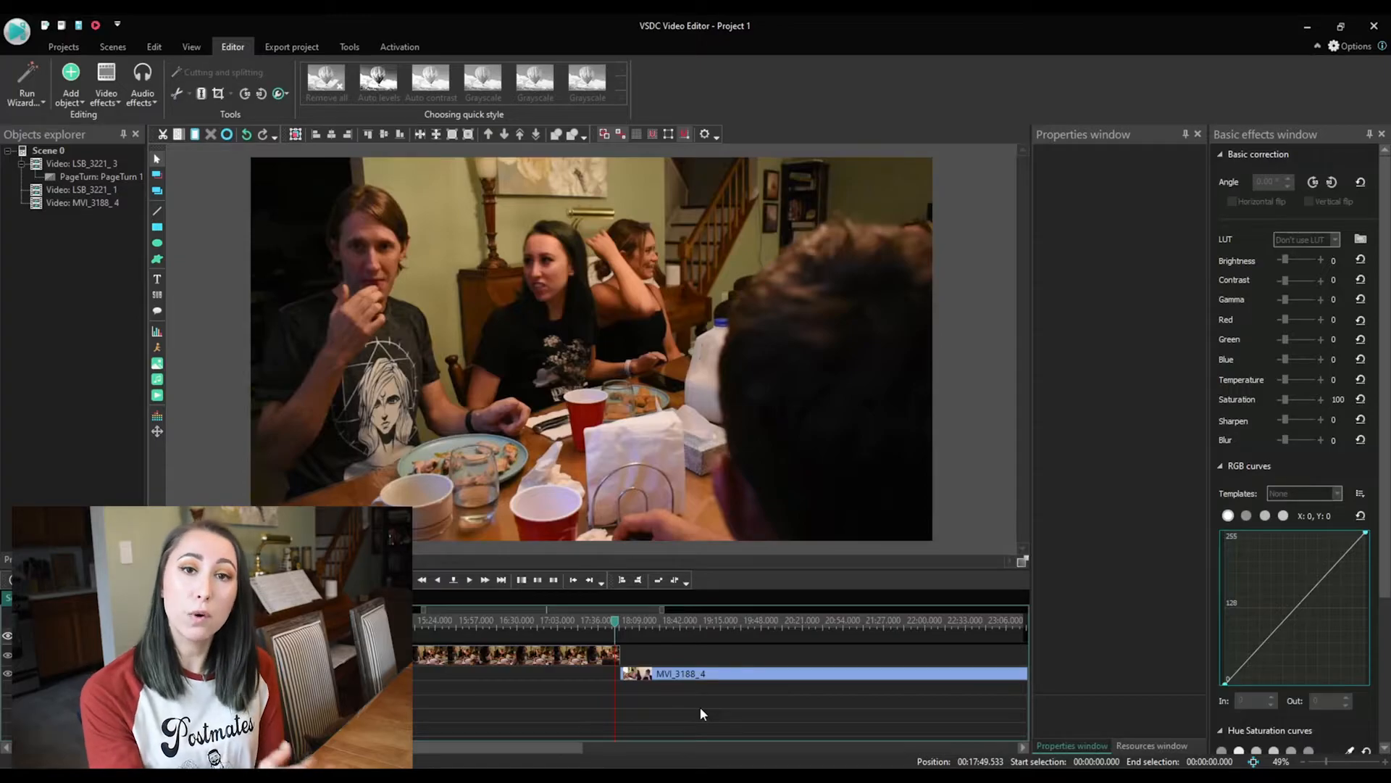
Step: Set the MVI_3188_4 clip's creation time to 00:17:52.666 so that it overlaps the end of the preceding clip
click(661, 676)
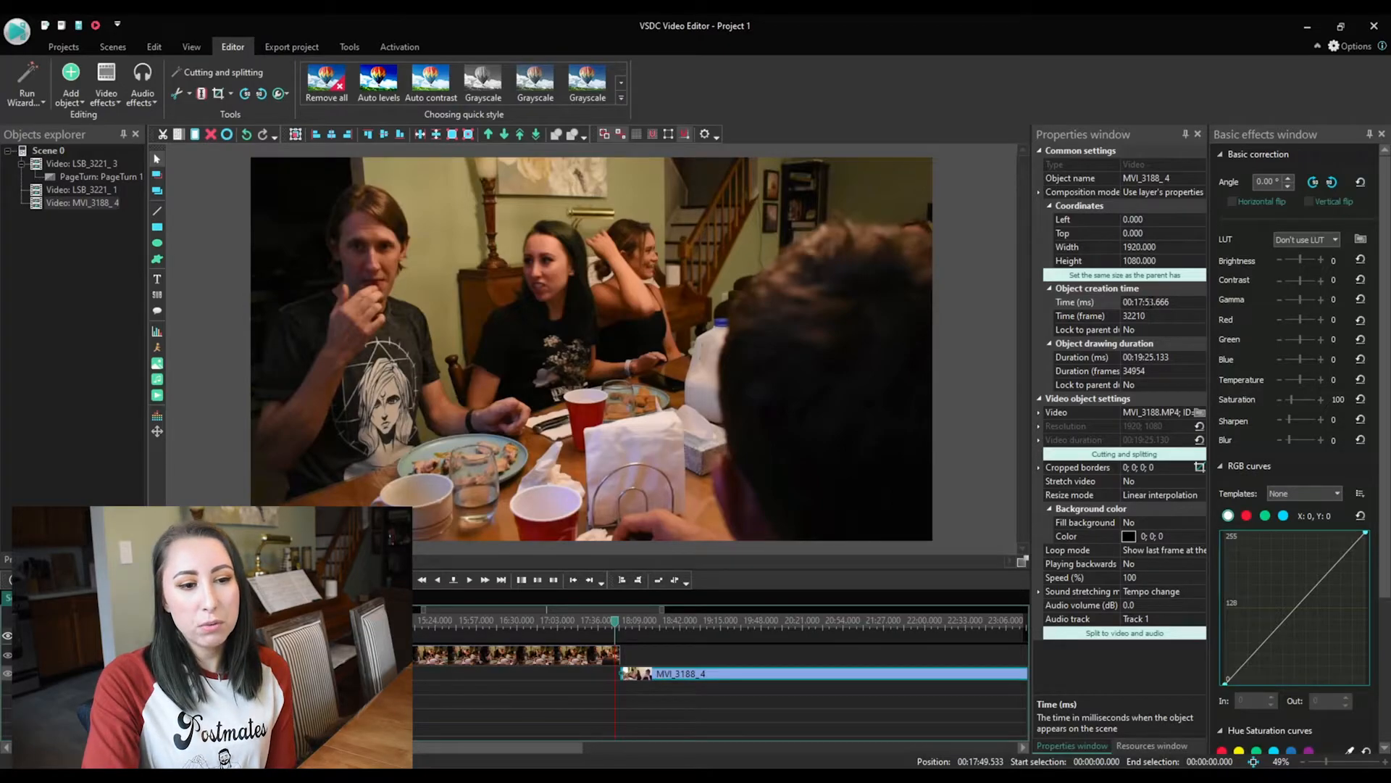
click(1149, 302)
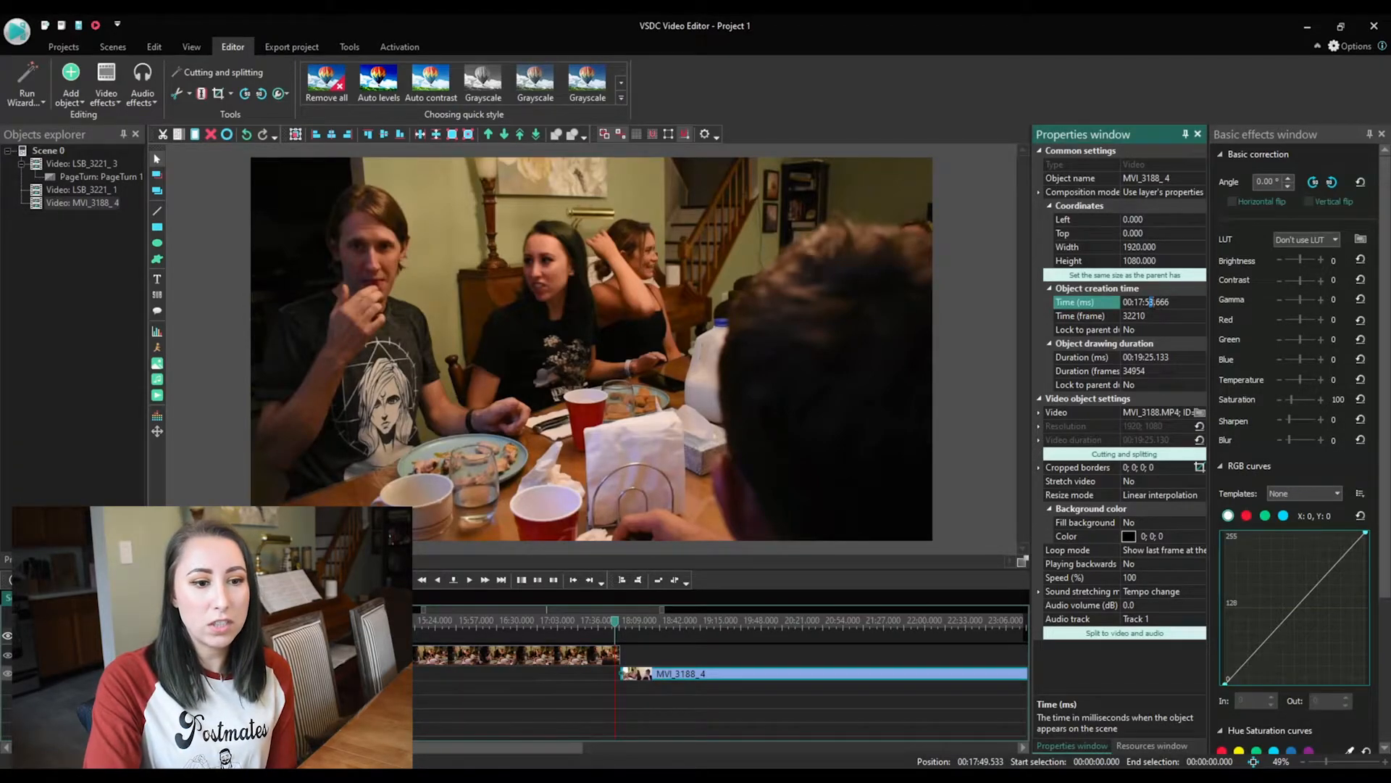
text(2)
key(Return)
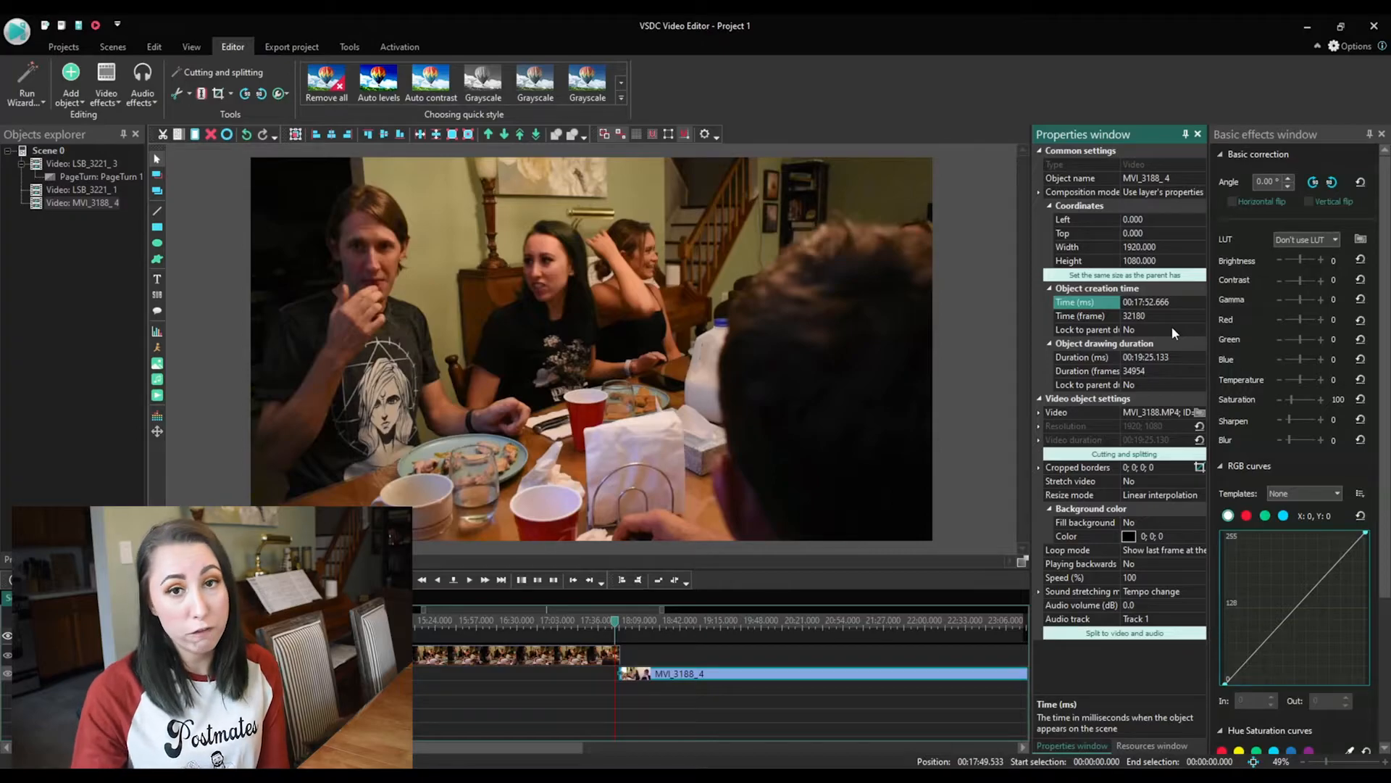
Step: Play the Page turn transition across the clip join and place the timeline cursor at about 00:17:57.7
key(space)
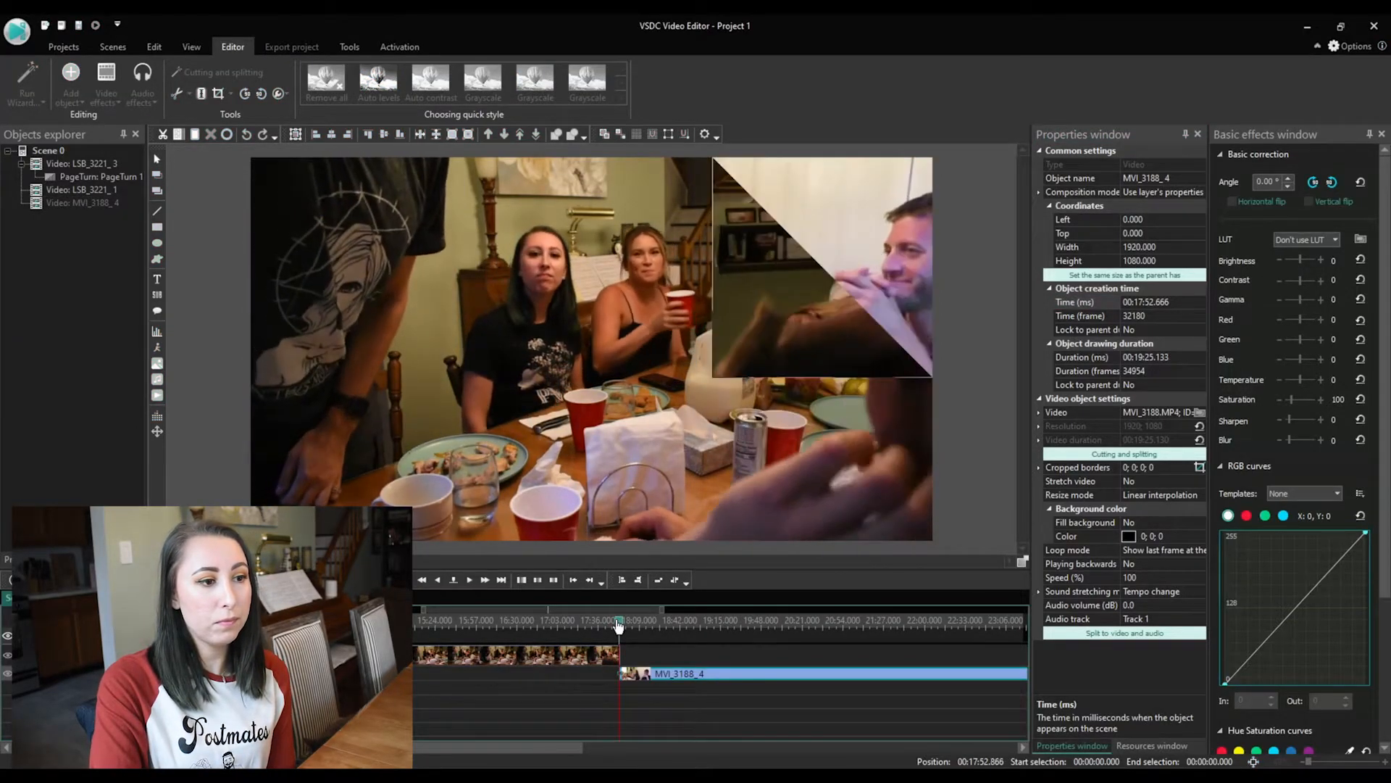
key(space)
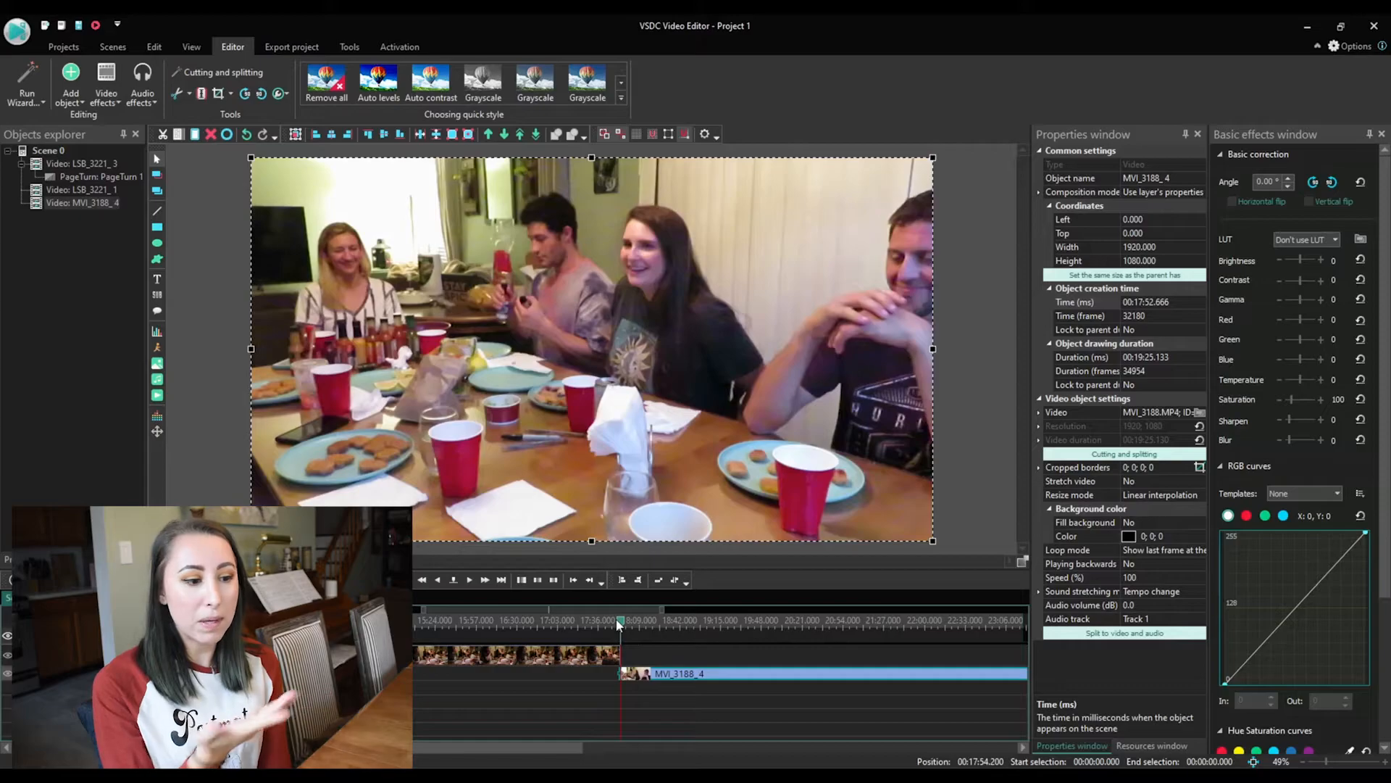
click(628, 624)
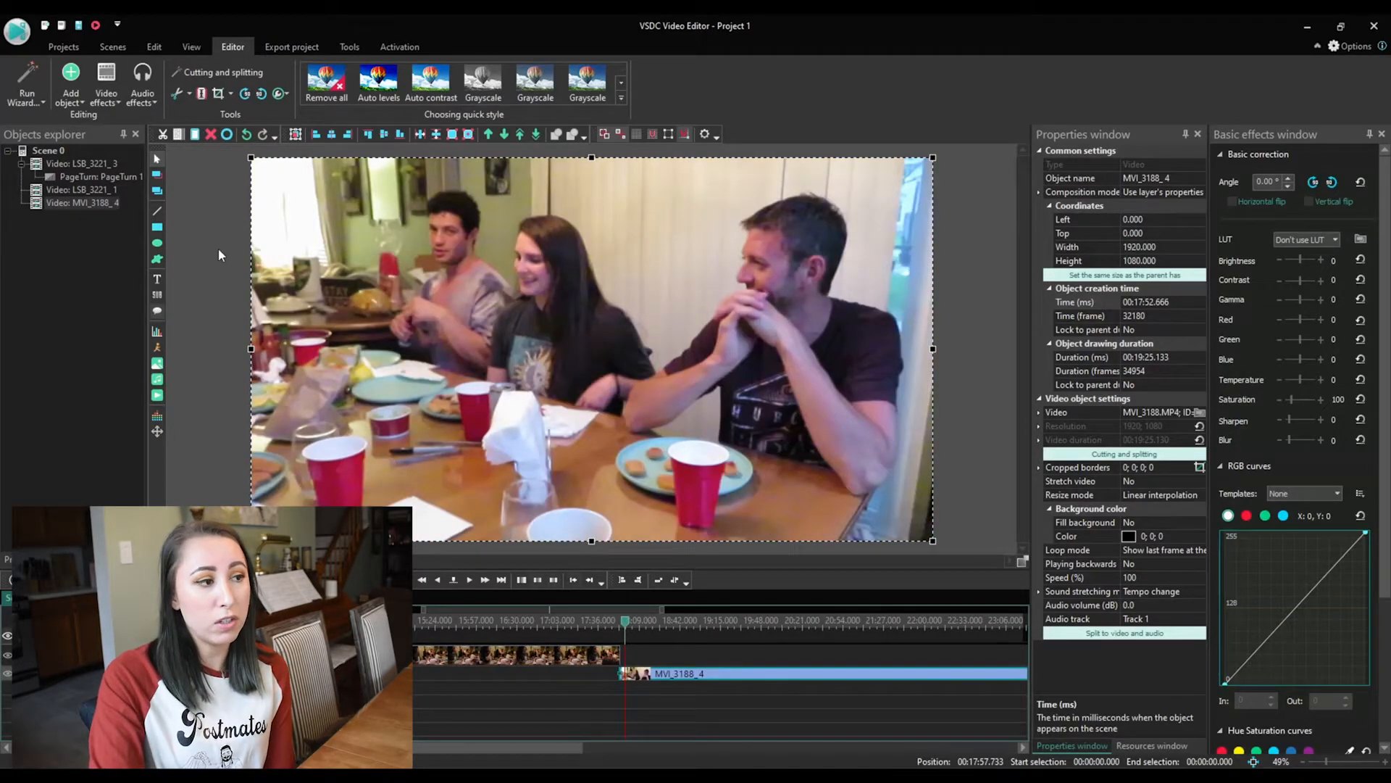
click(119, 93)
mouse_move(145, 234)
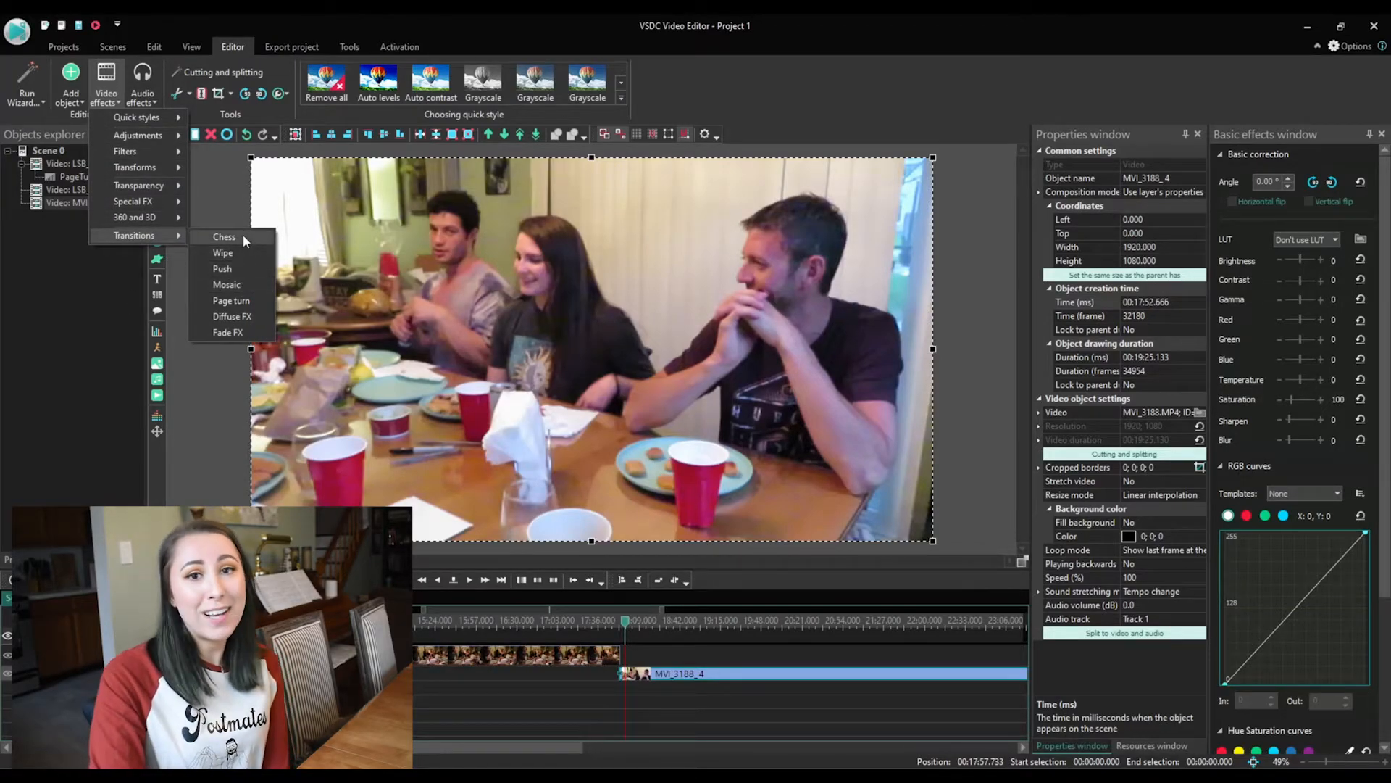
click(612, 671)
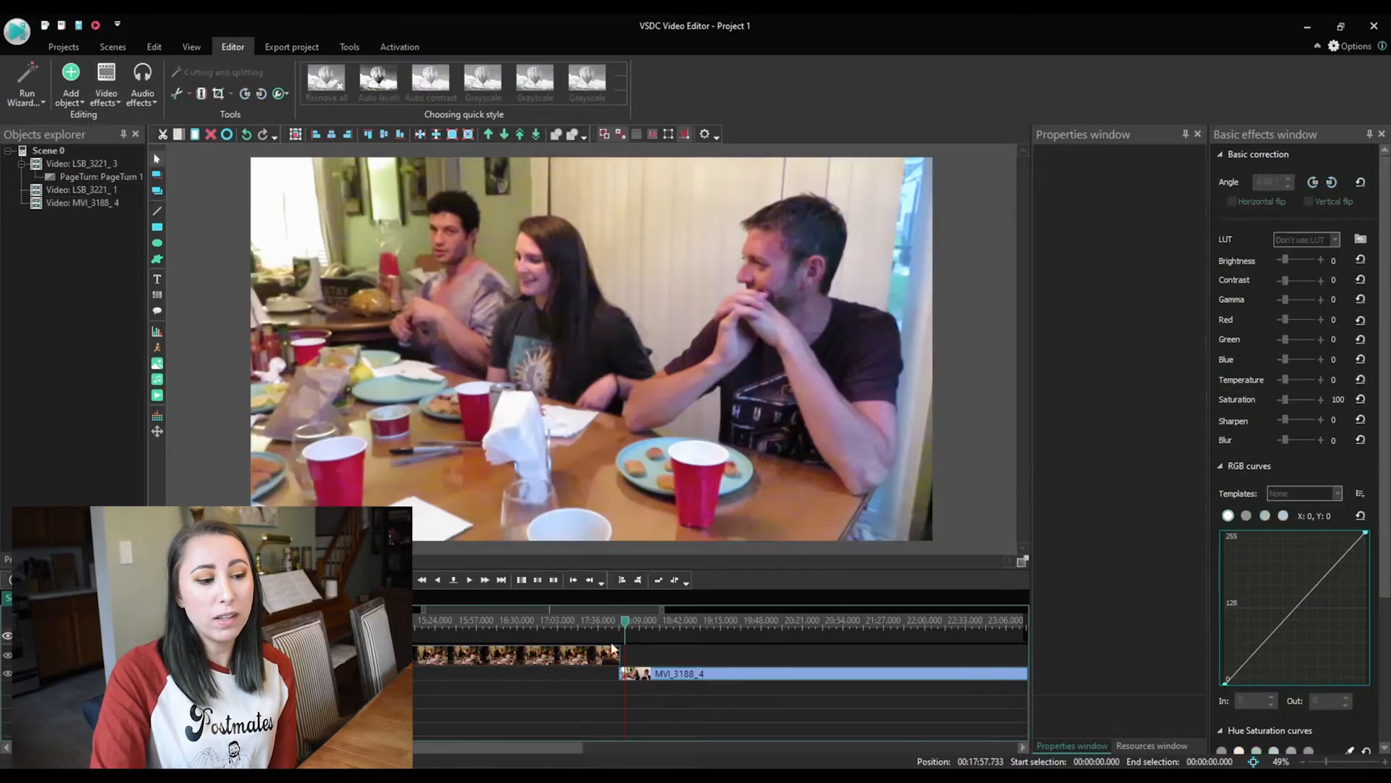
click(630, 674)
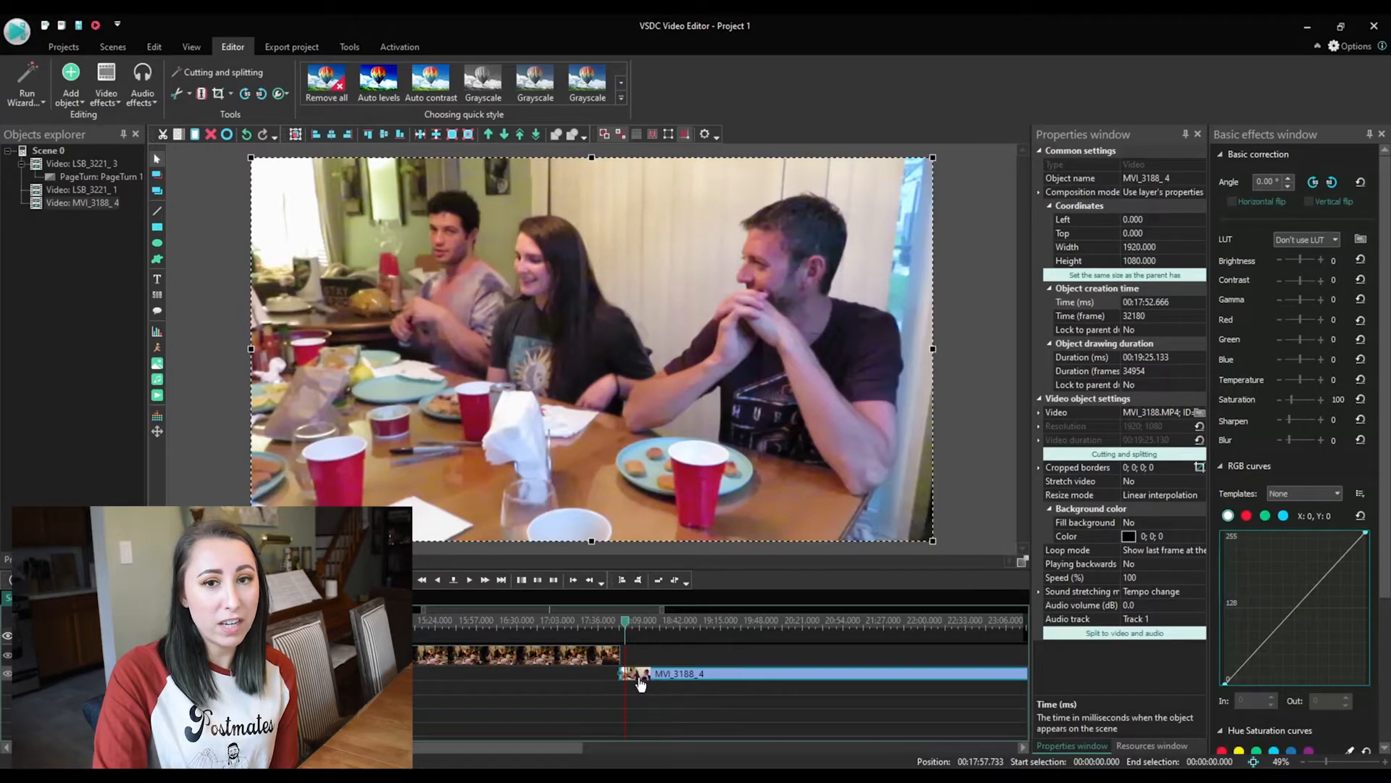
click(598, 698)
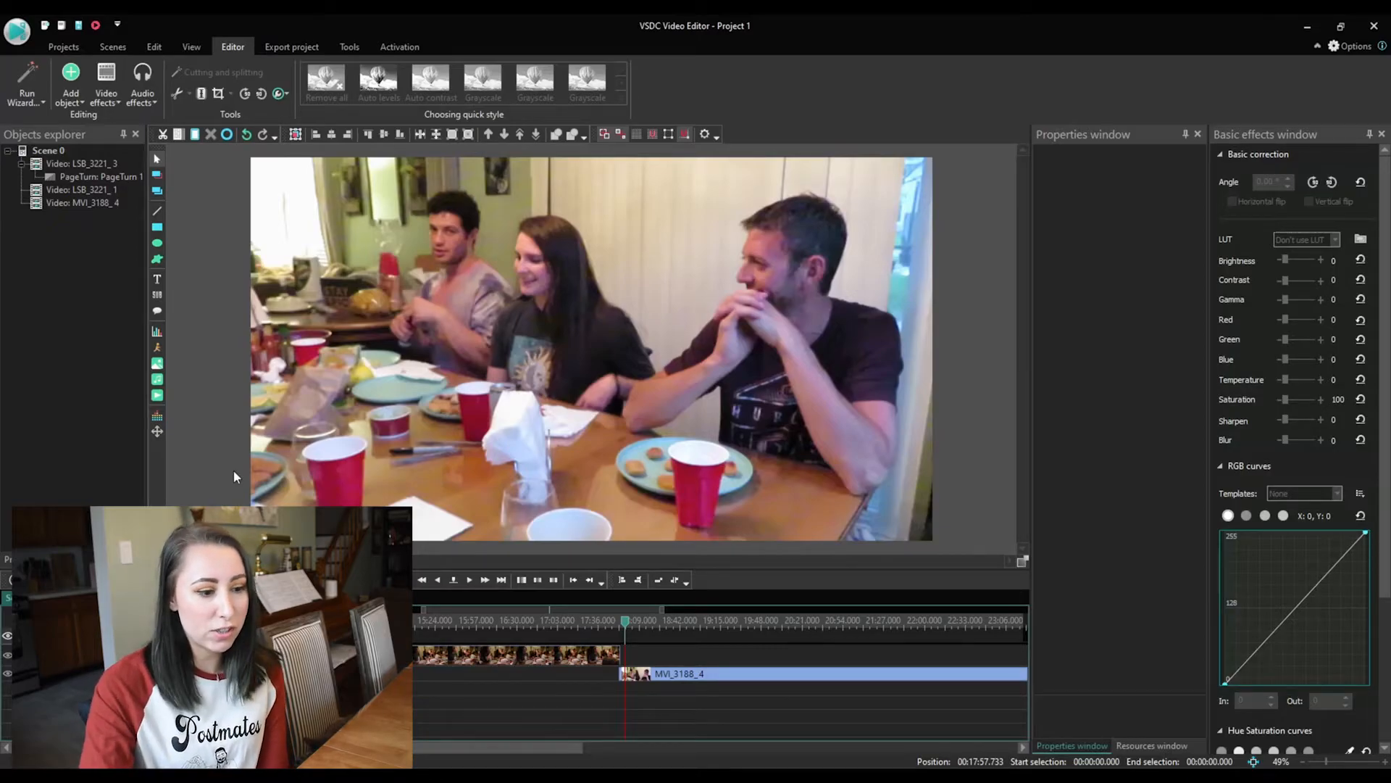
Step: Add a text object from the cursor position, about 1635 by 298 pixels across the lower frame, reading "Hello this is my on screen text"
click(160, 282)
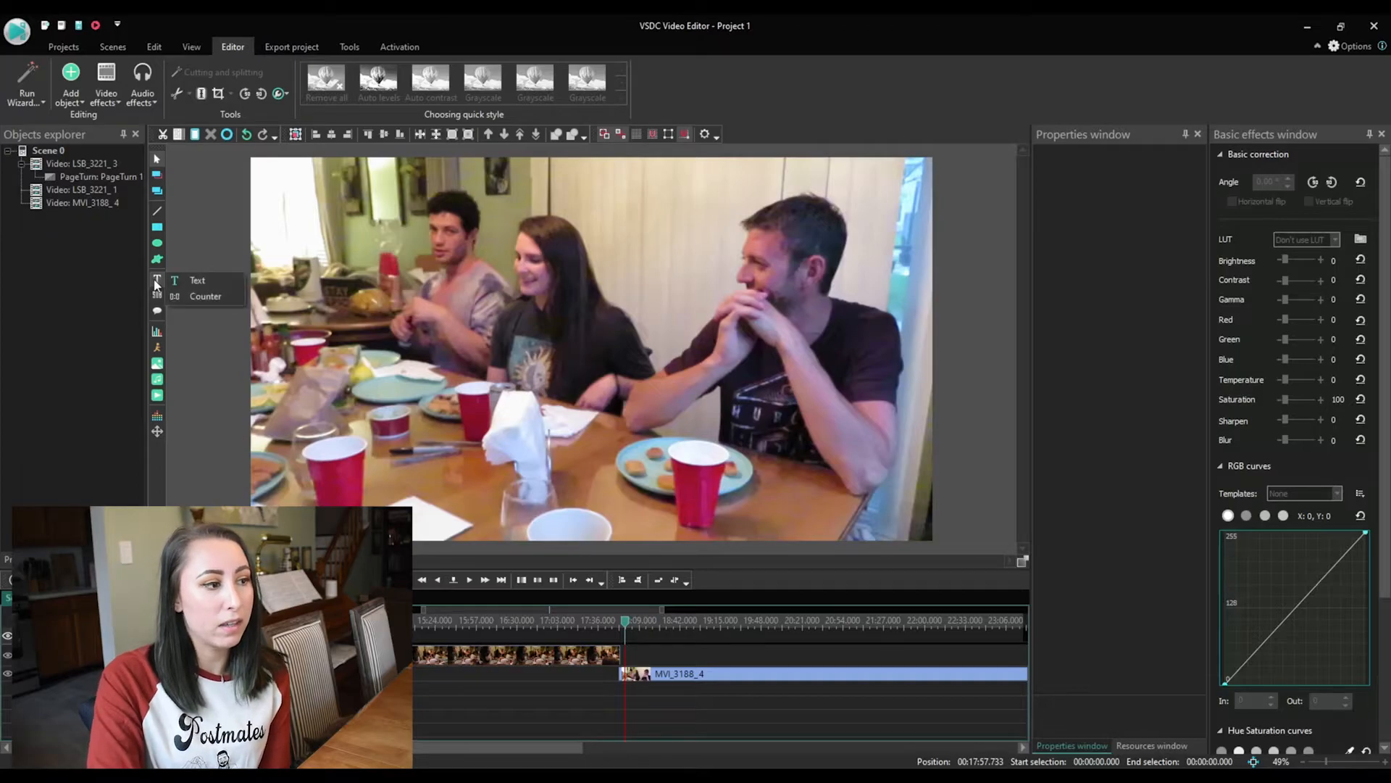
click(213, 282)
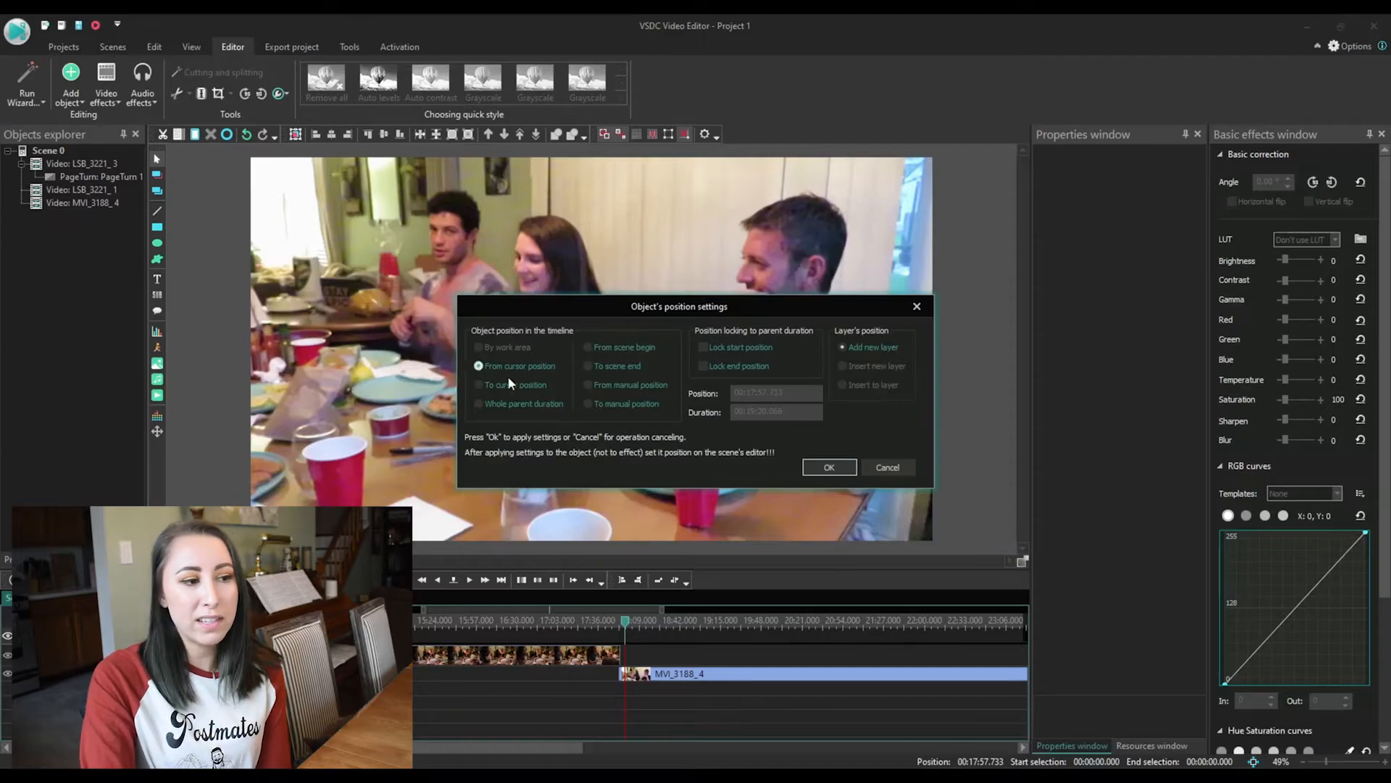
click(848, 469)
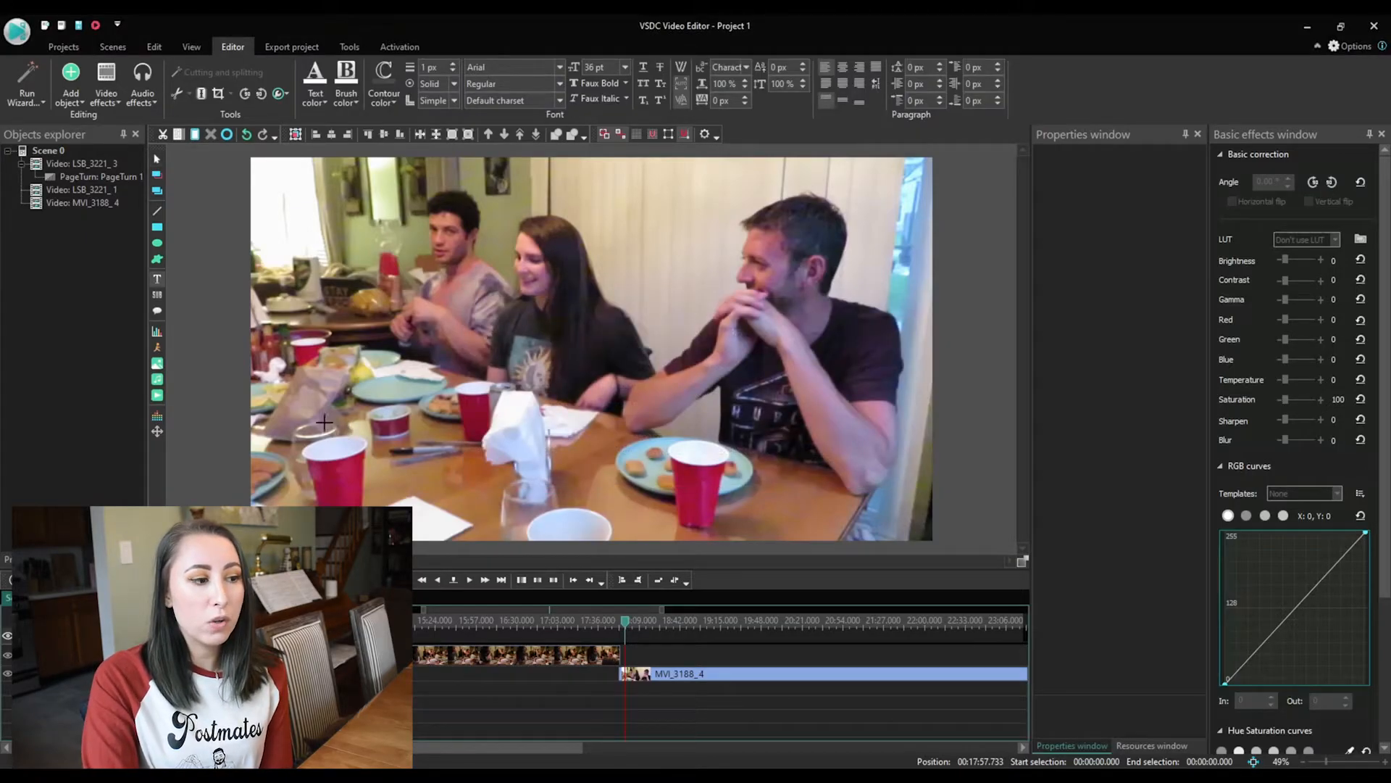
drag(309, 411, 891, 518)
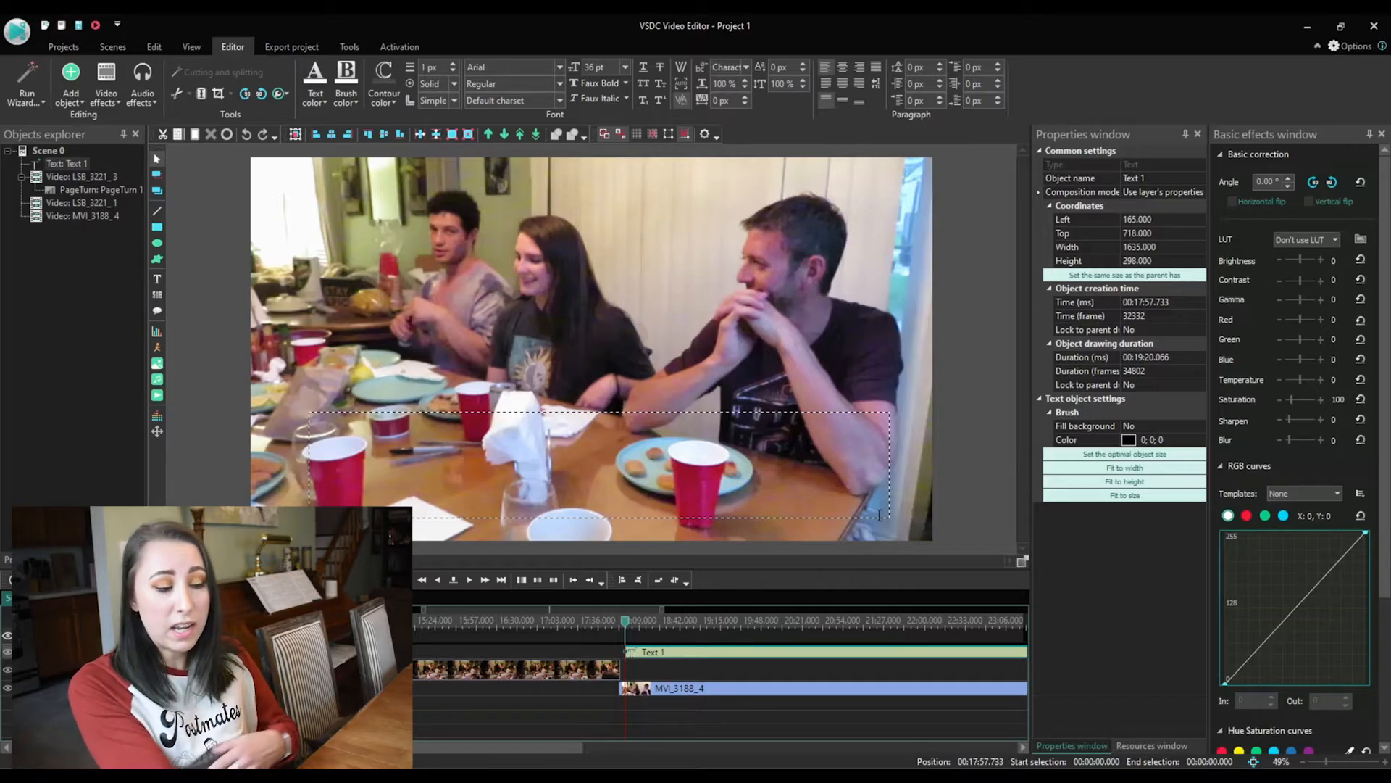
text(Hello)
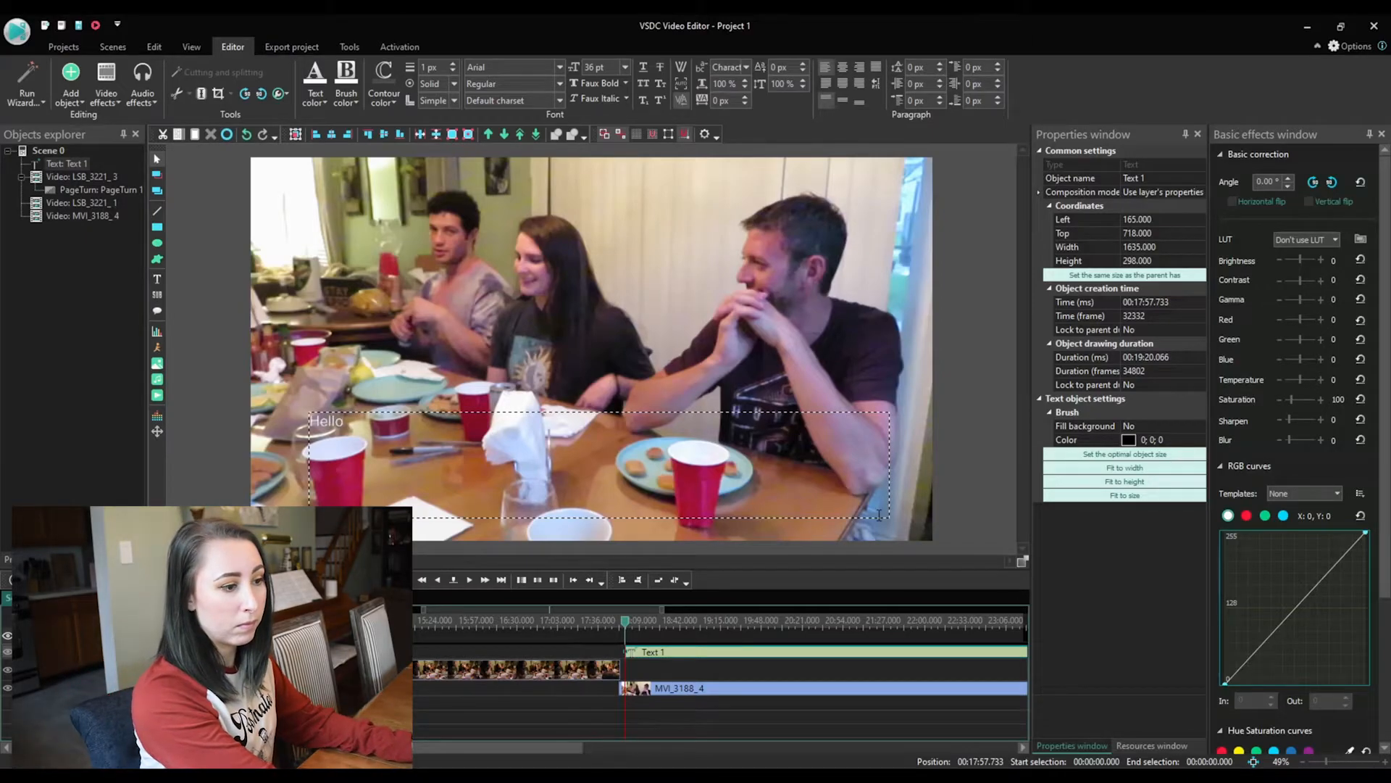
text( this is my on screen te)
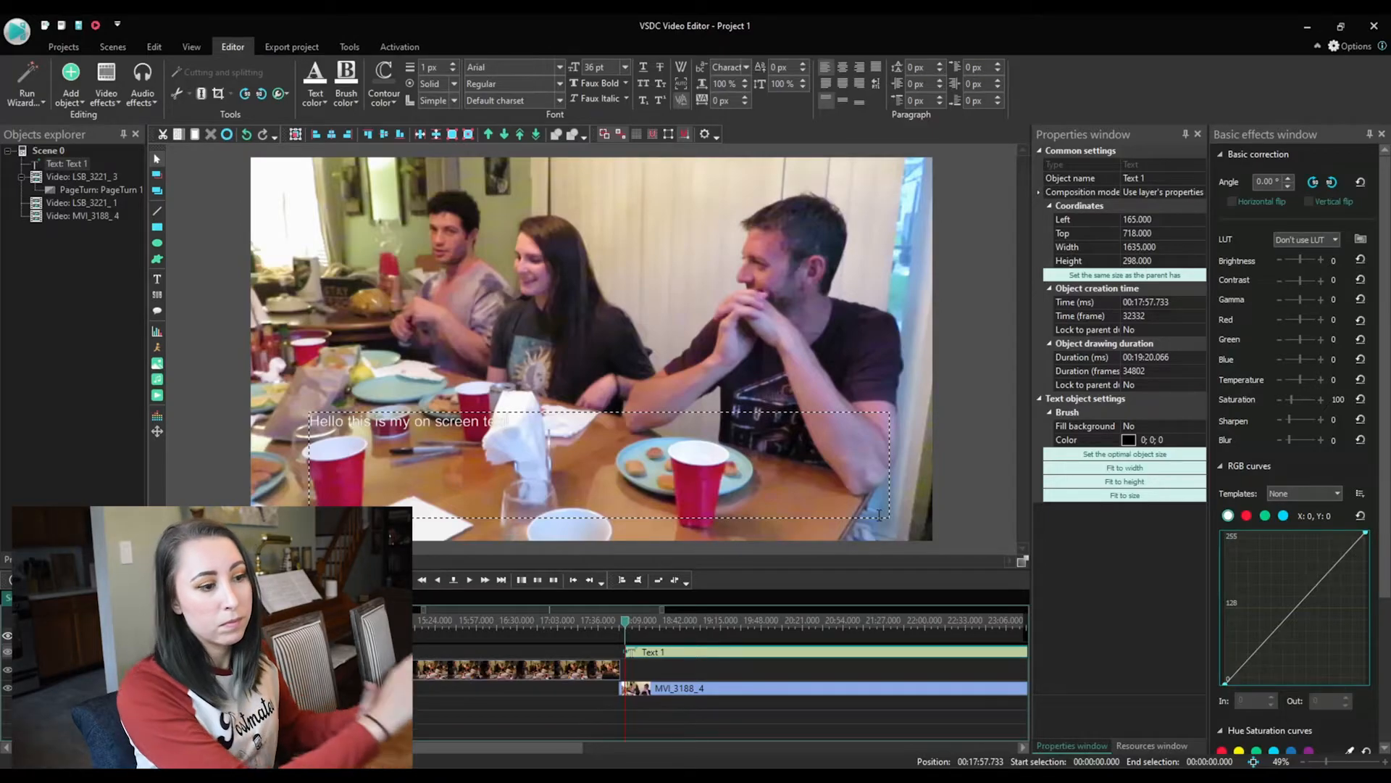
Step: Format all of the on-screen text as black, Faux Bold, 96 pt, in the Adobe Gothic Std B font
key(ctrl+a)
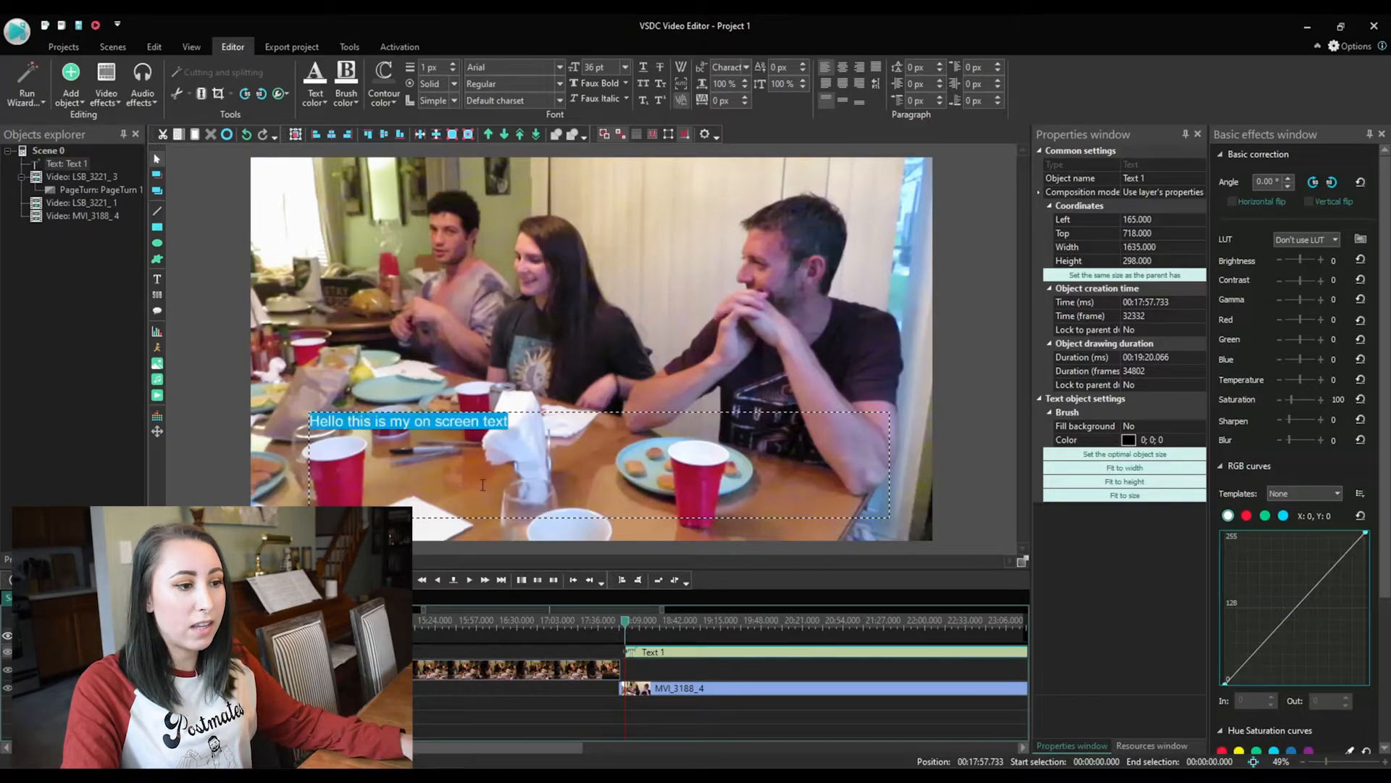
click(321, 100)
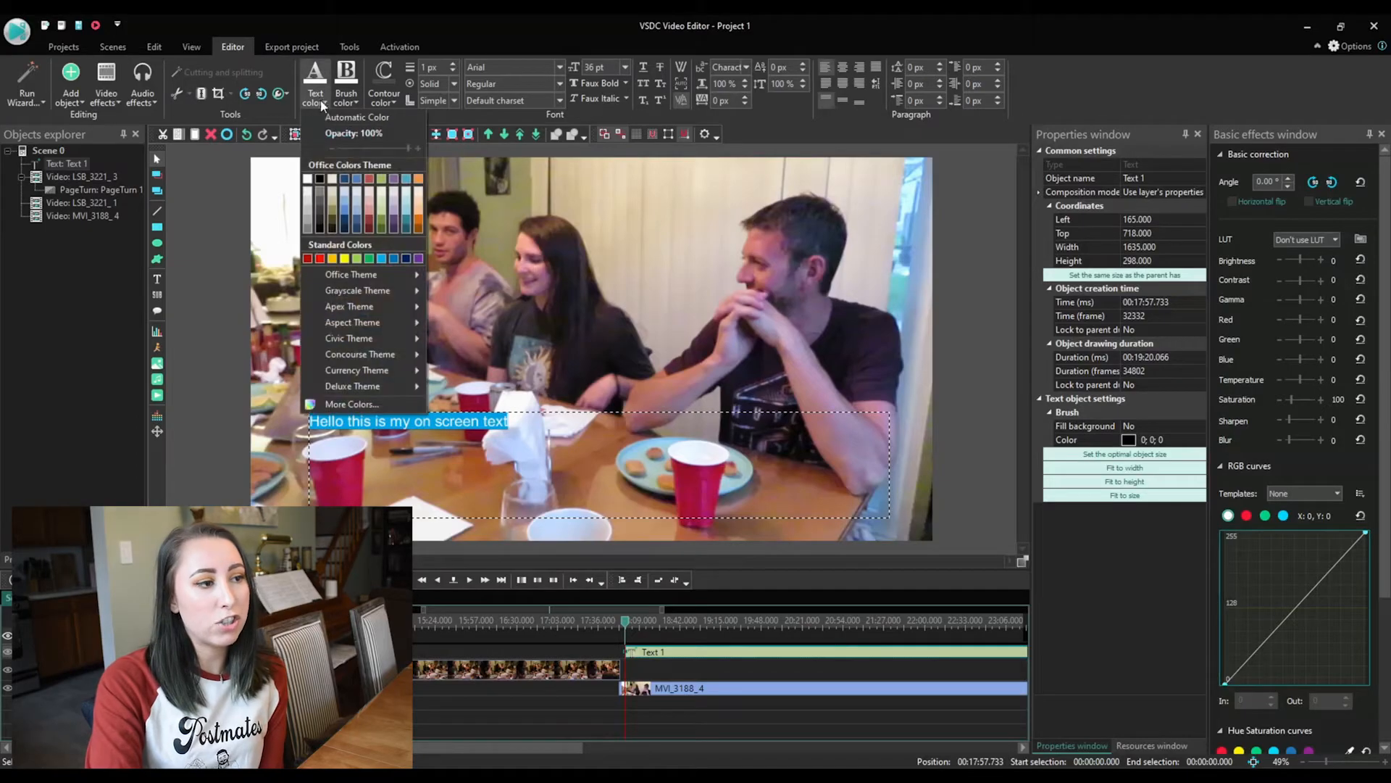
click(319, 176)
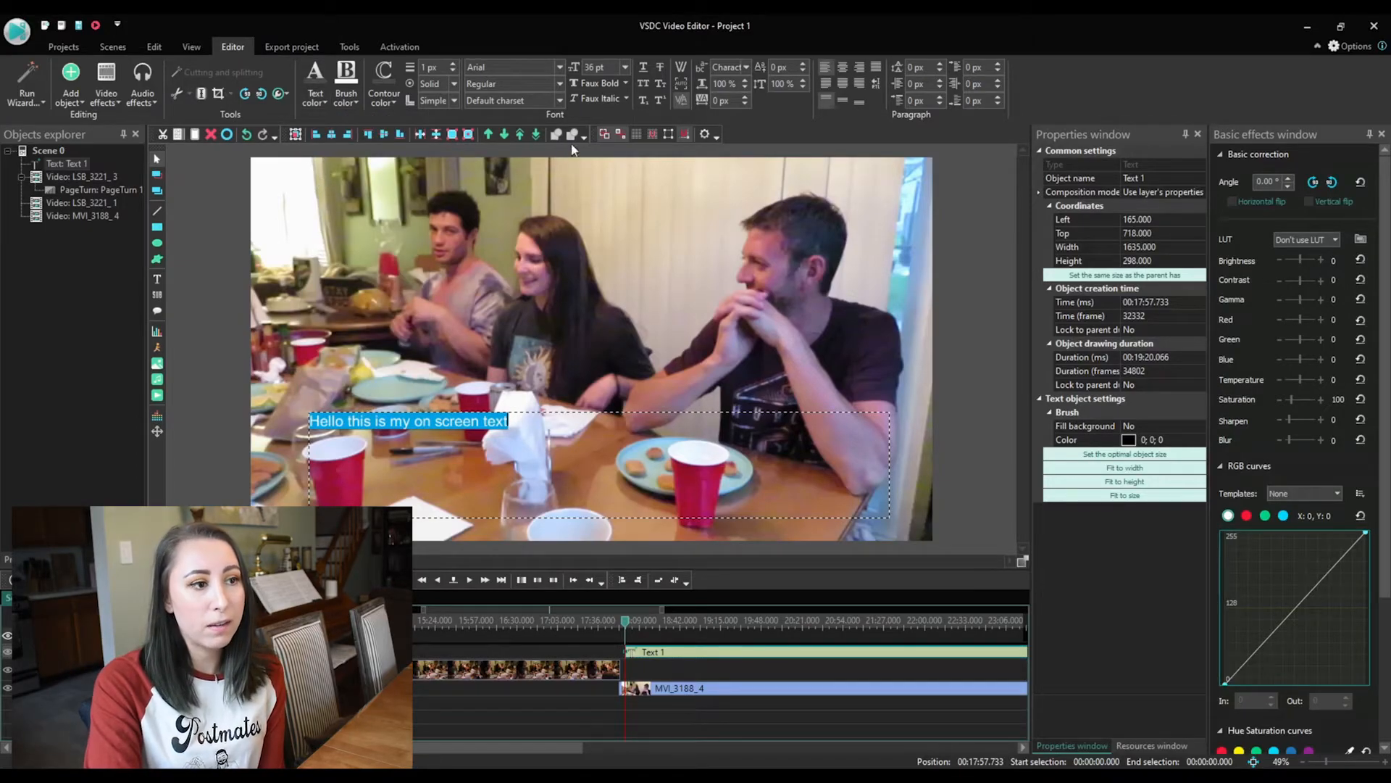
click(624, 67)
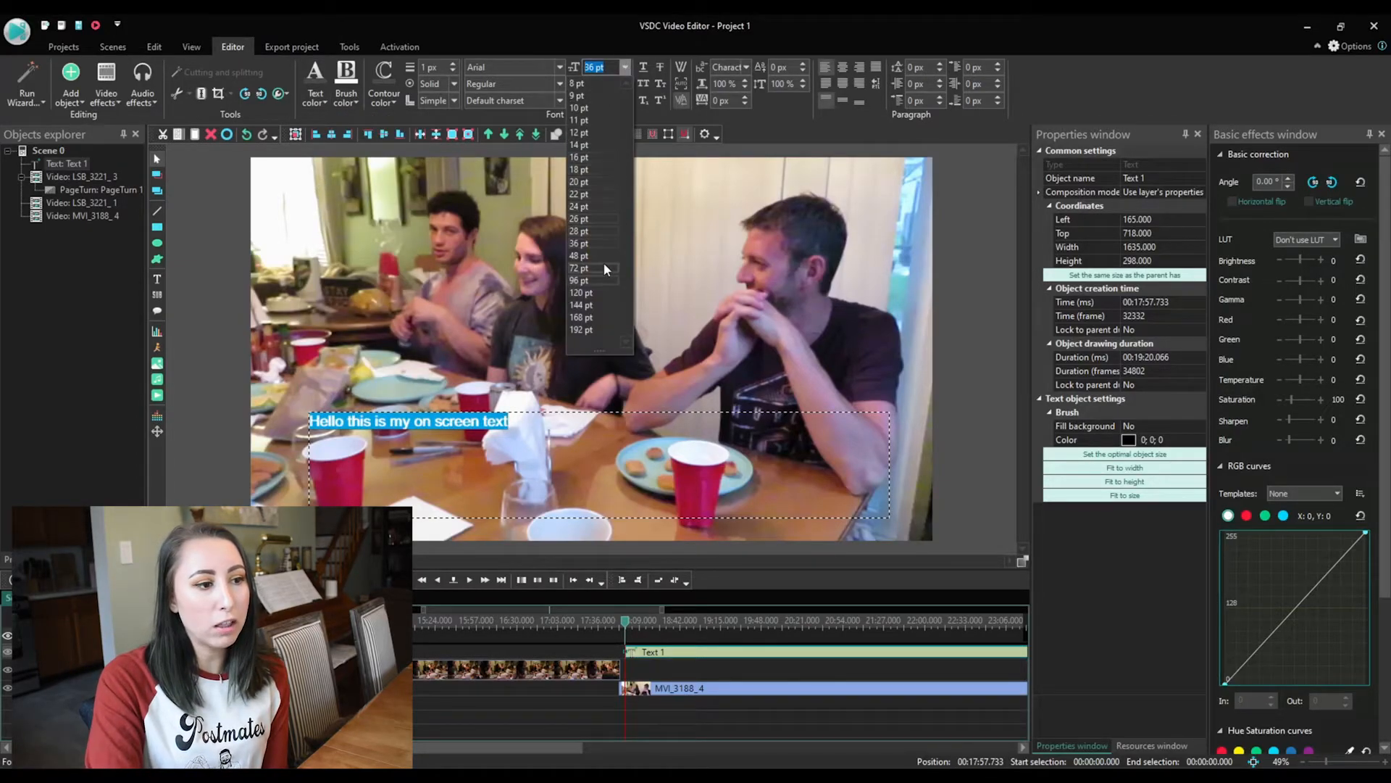
click(593, 280)
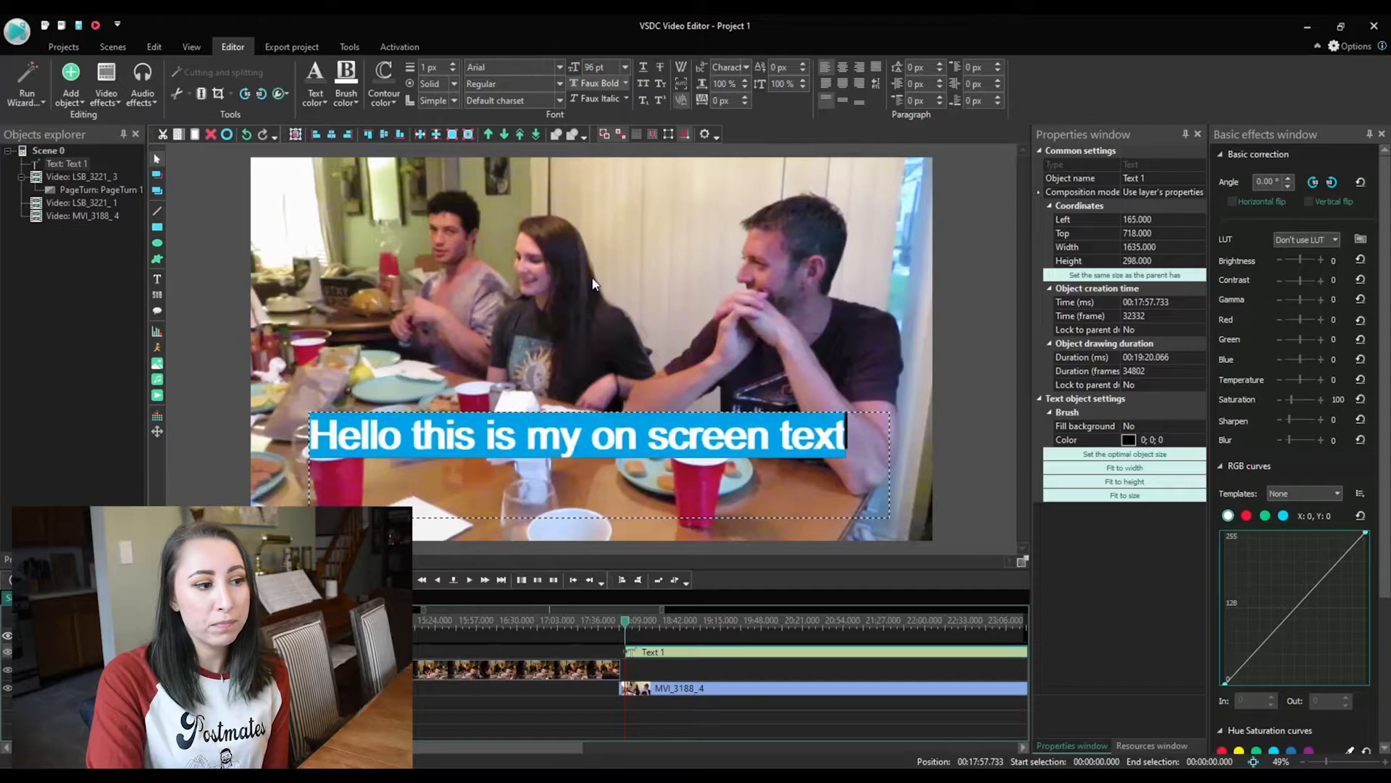
click(558, 68)
click(518, 265)
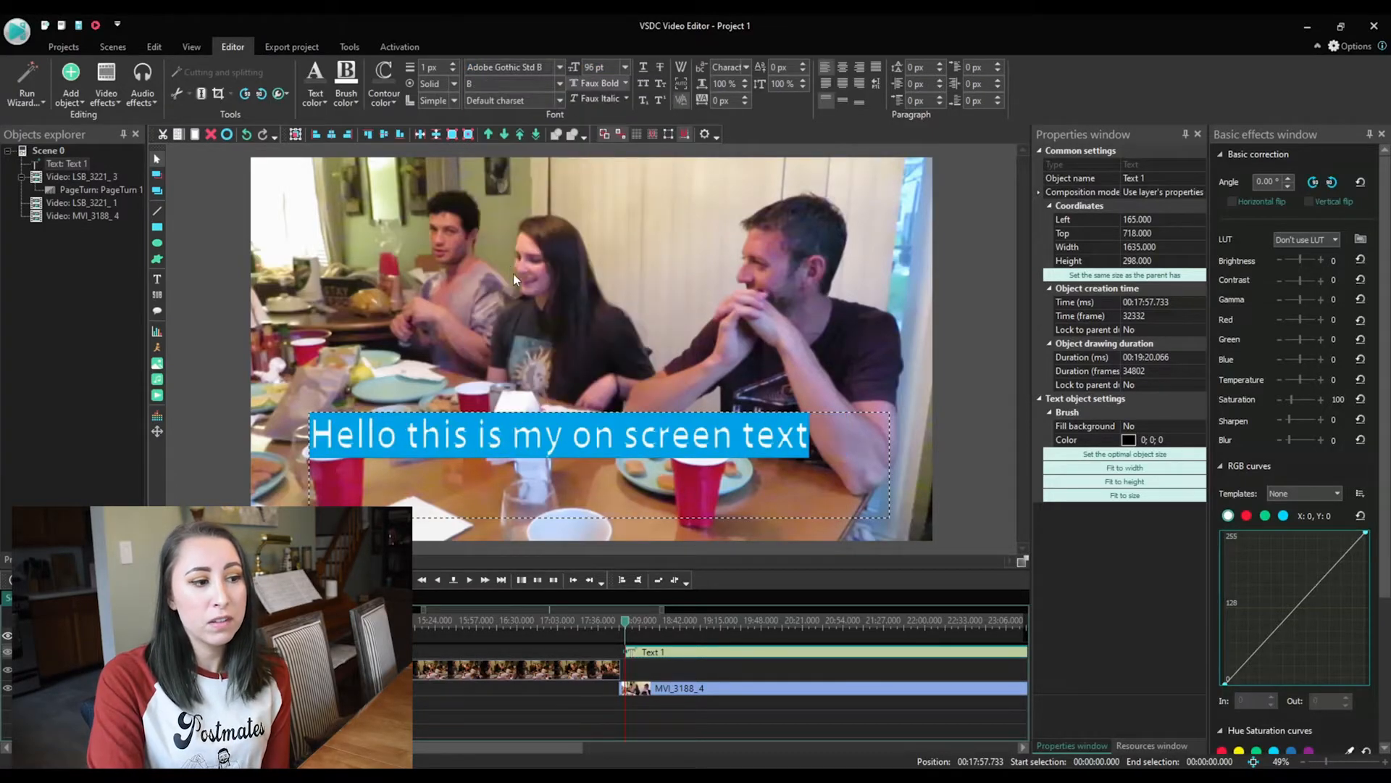
click(976, 353)
click(689, 450)
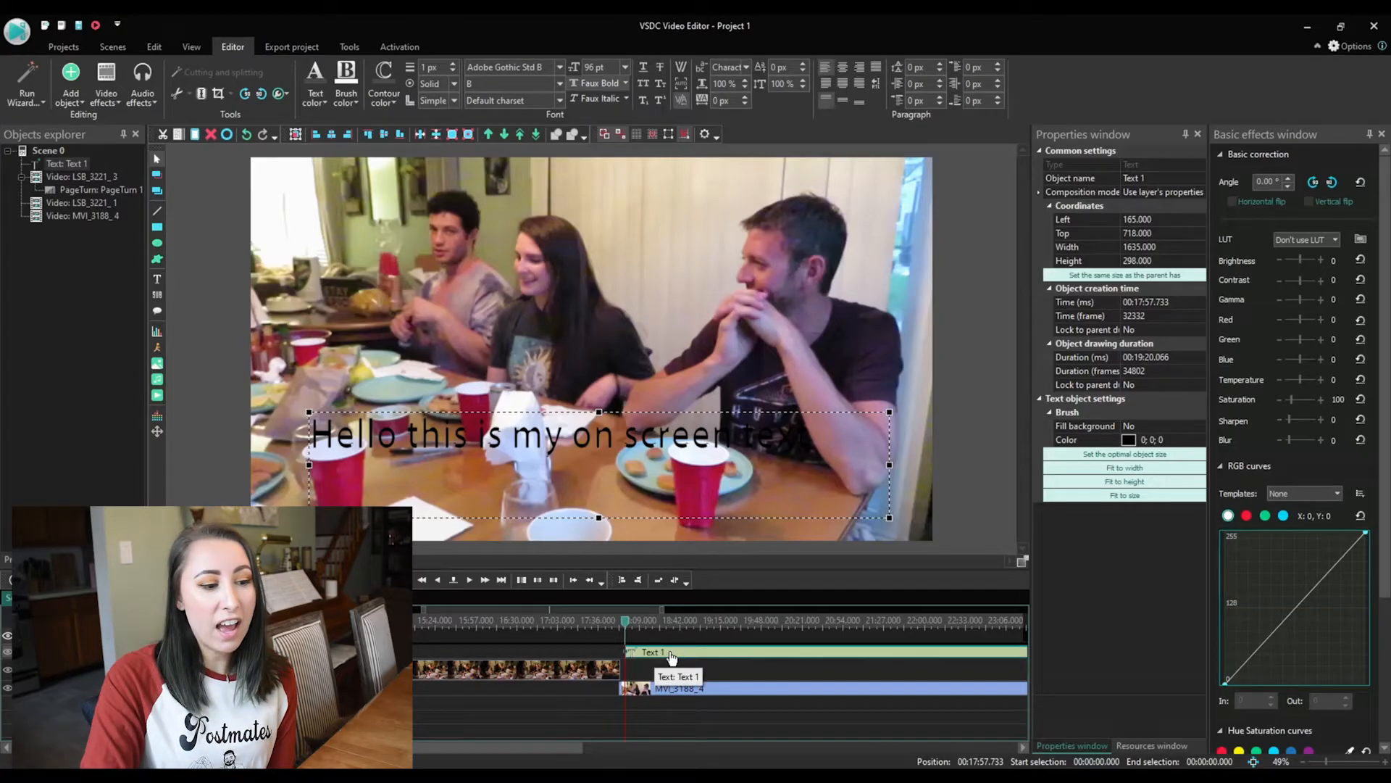
Step: Move the text object earlier over the LSB_3221_3 clip, starting at about 00:14:54, and set its drawing duration to 00:00:03.000
drag(713, 656, 486, 656)
click(453, 621)
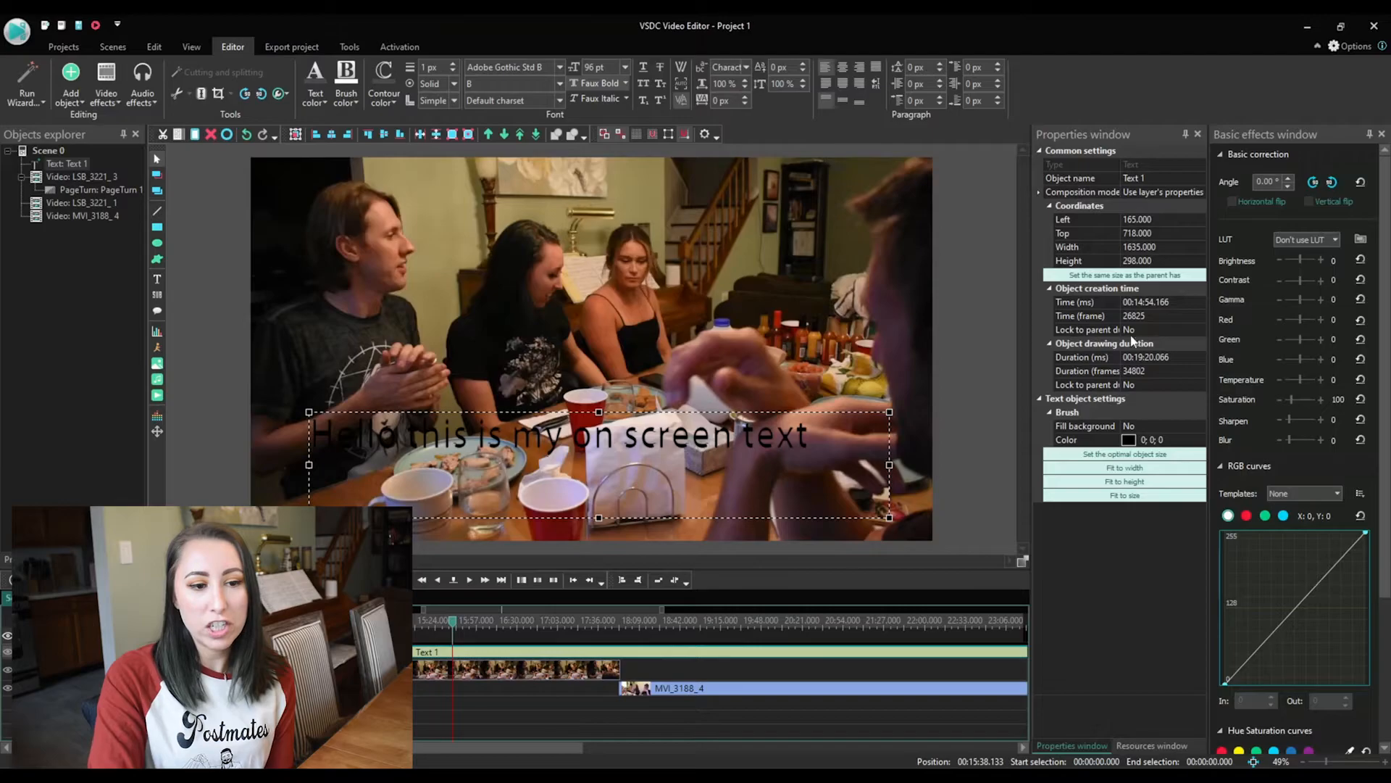
drag(1176, 359, 1140, 356)
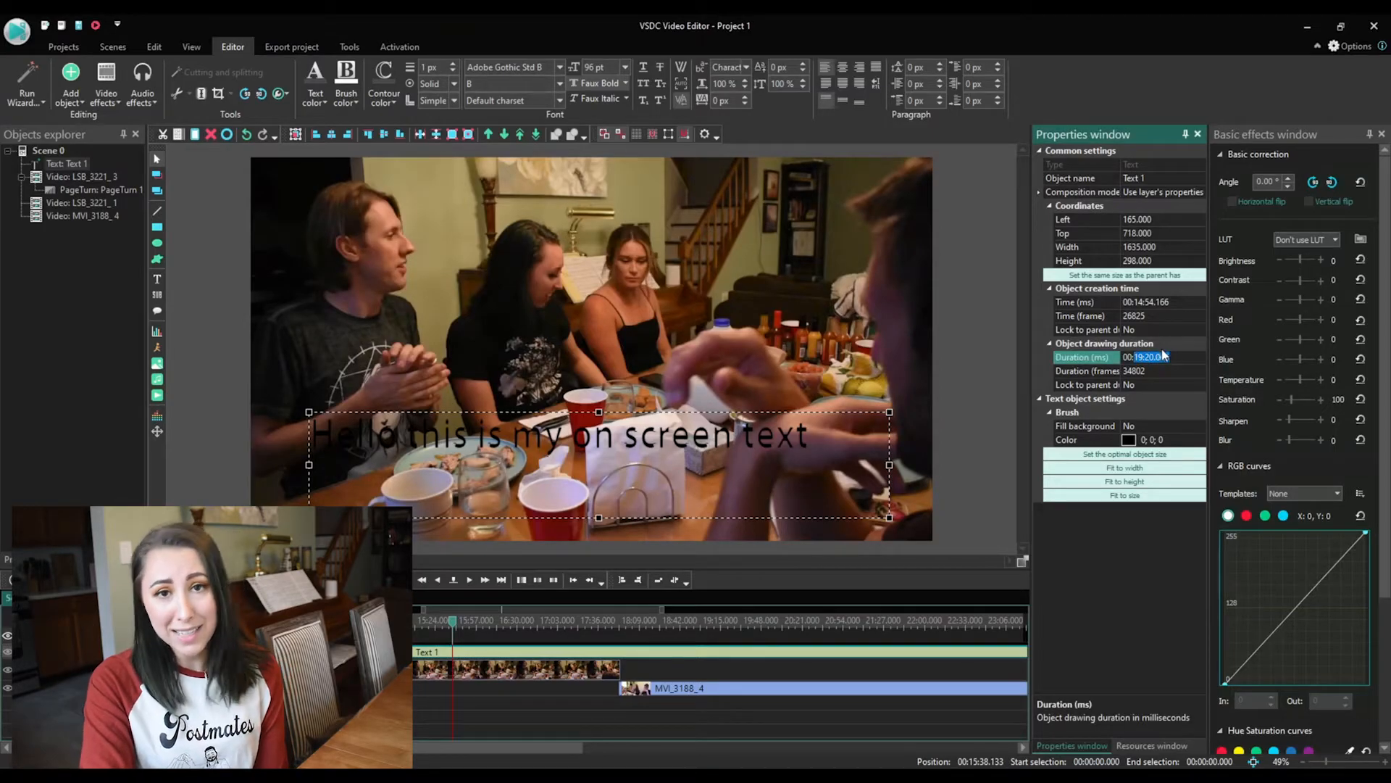
text(00)
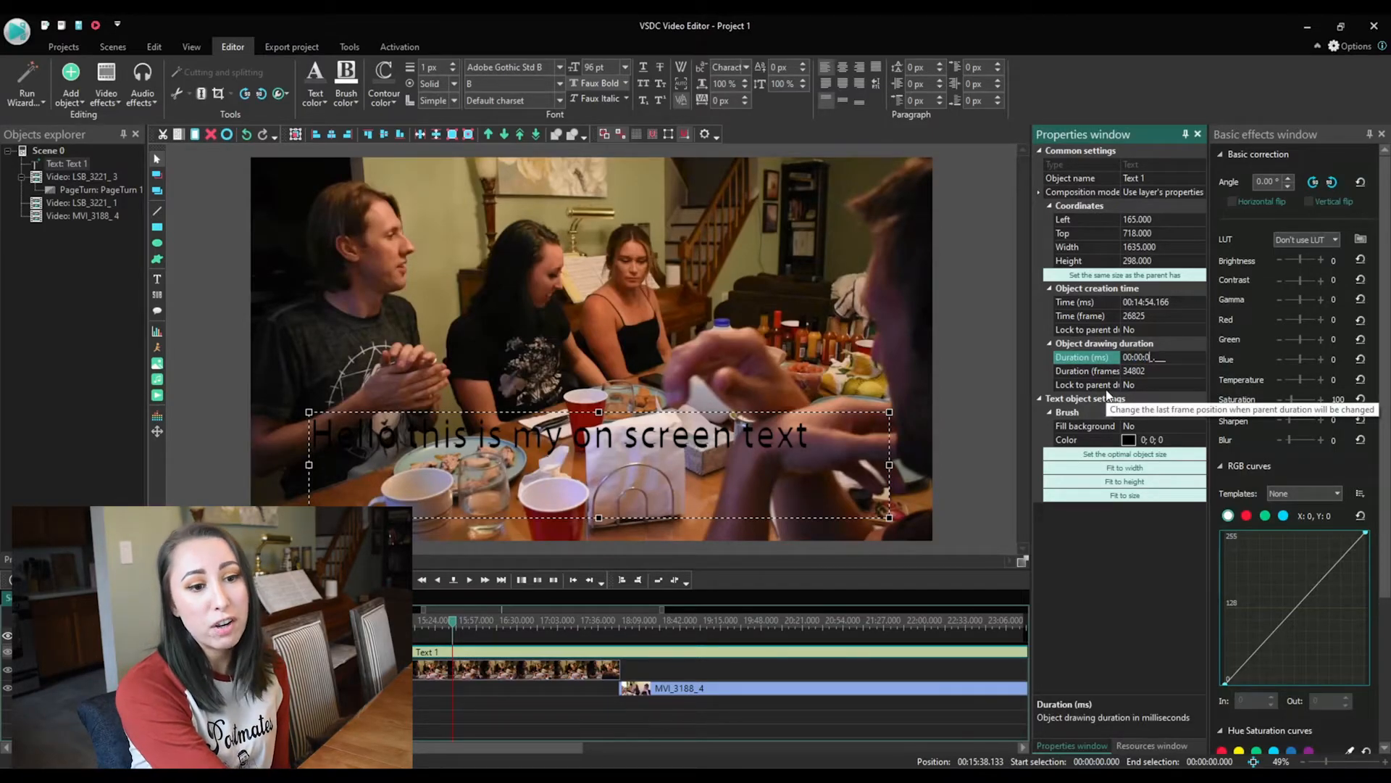
key(Return)
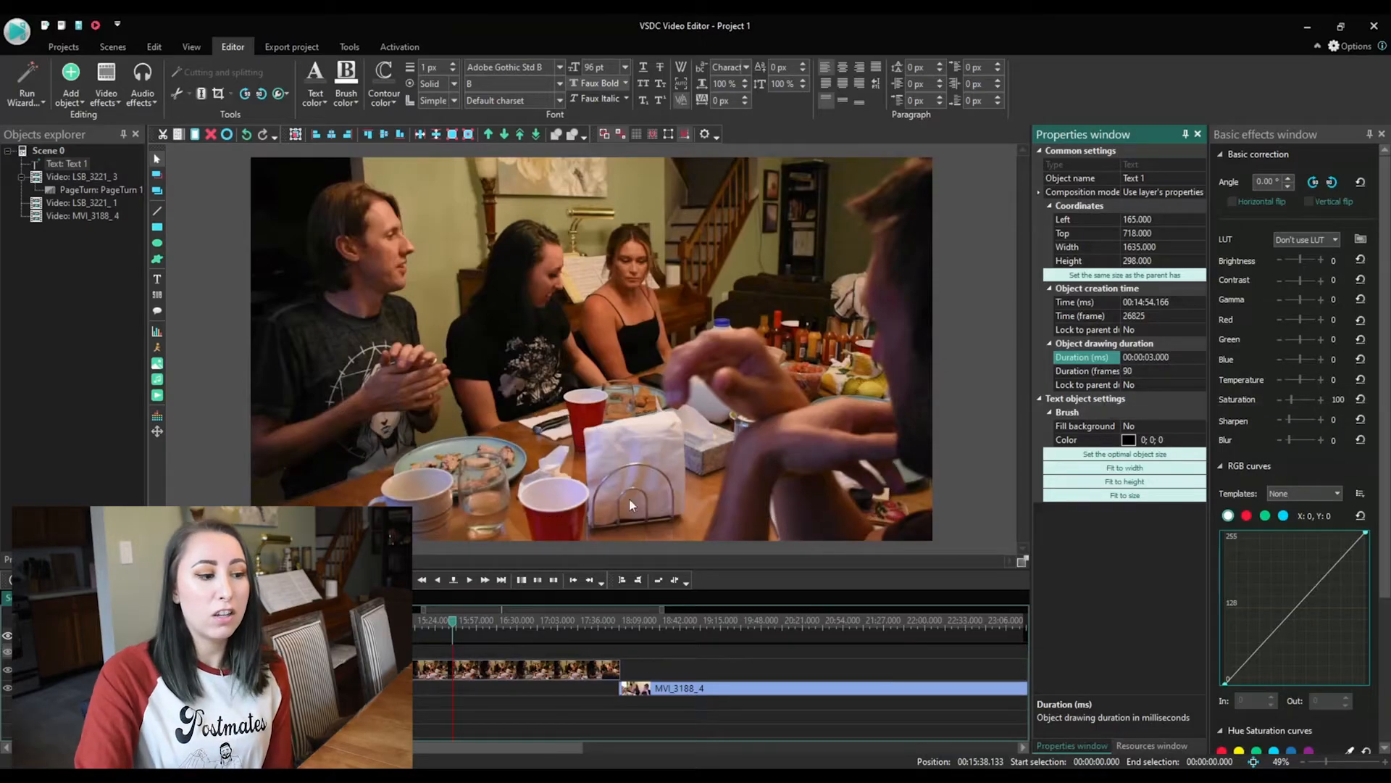
Step: Add a rectangle about 1212 by 400 pixels above the on-screen text, starting from the cursor at about 00:14:55.900
drag(399, 627, 399, 627)
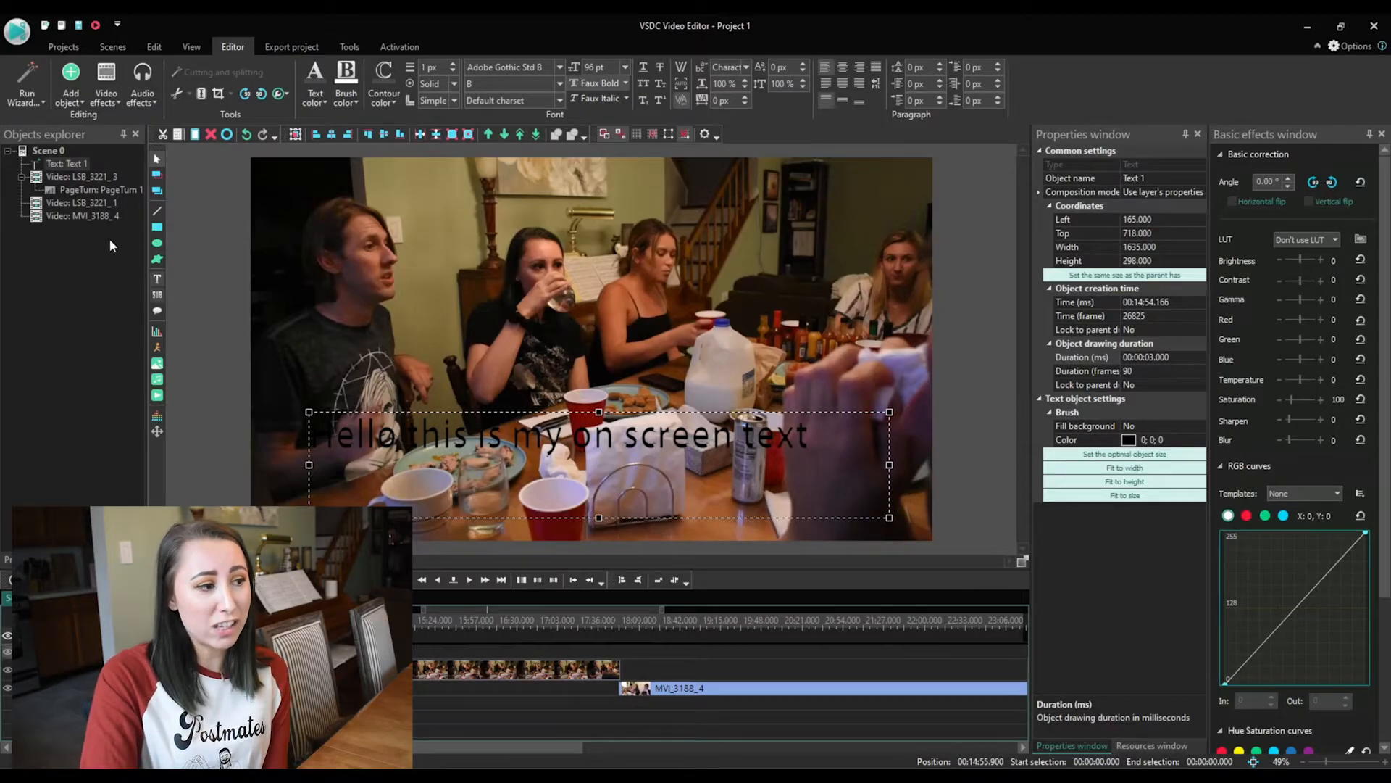
click(158, 228)
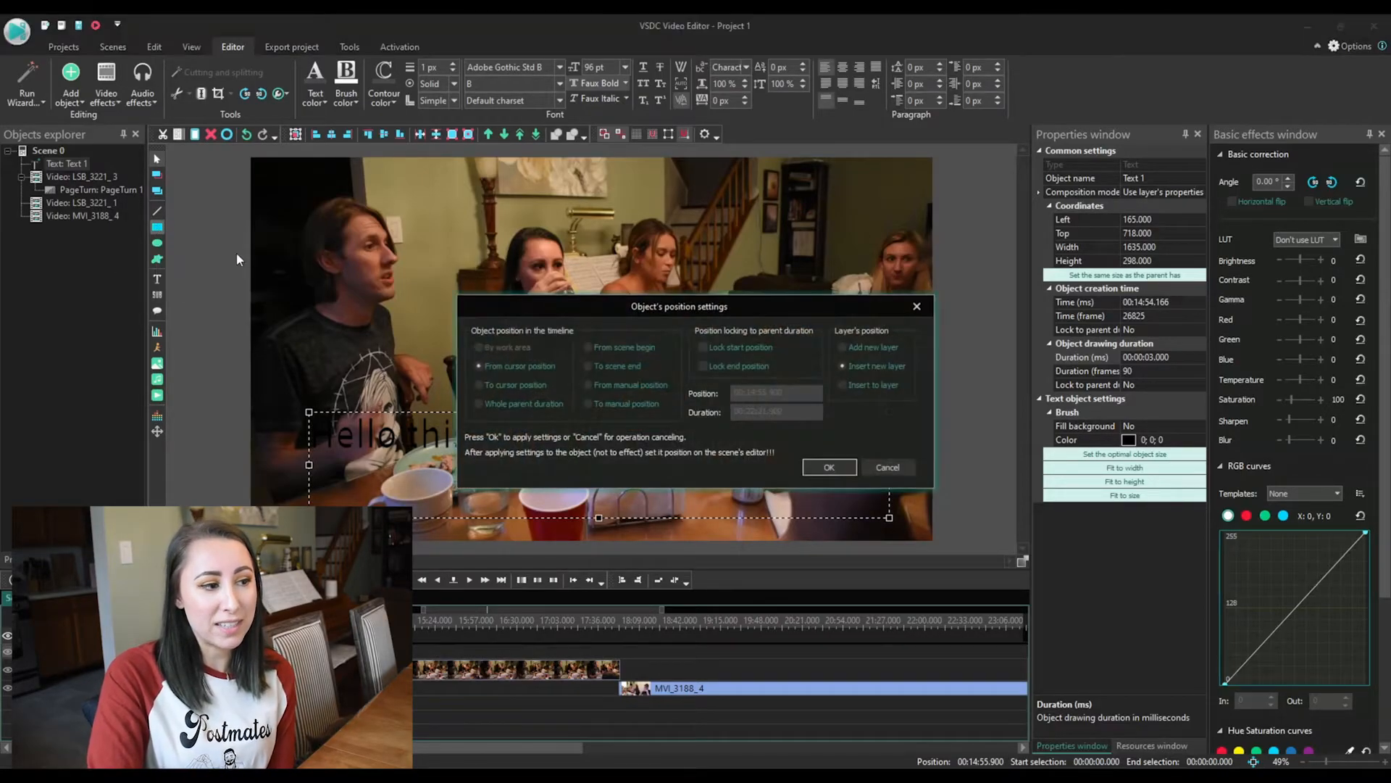
click(817, 470)
drag(389, 241, 820, 384)
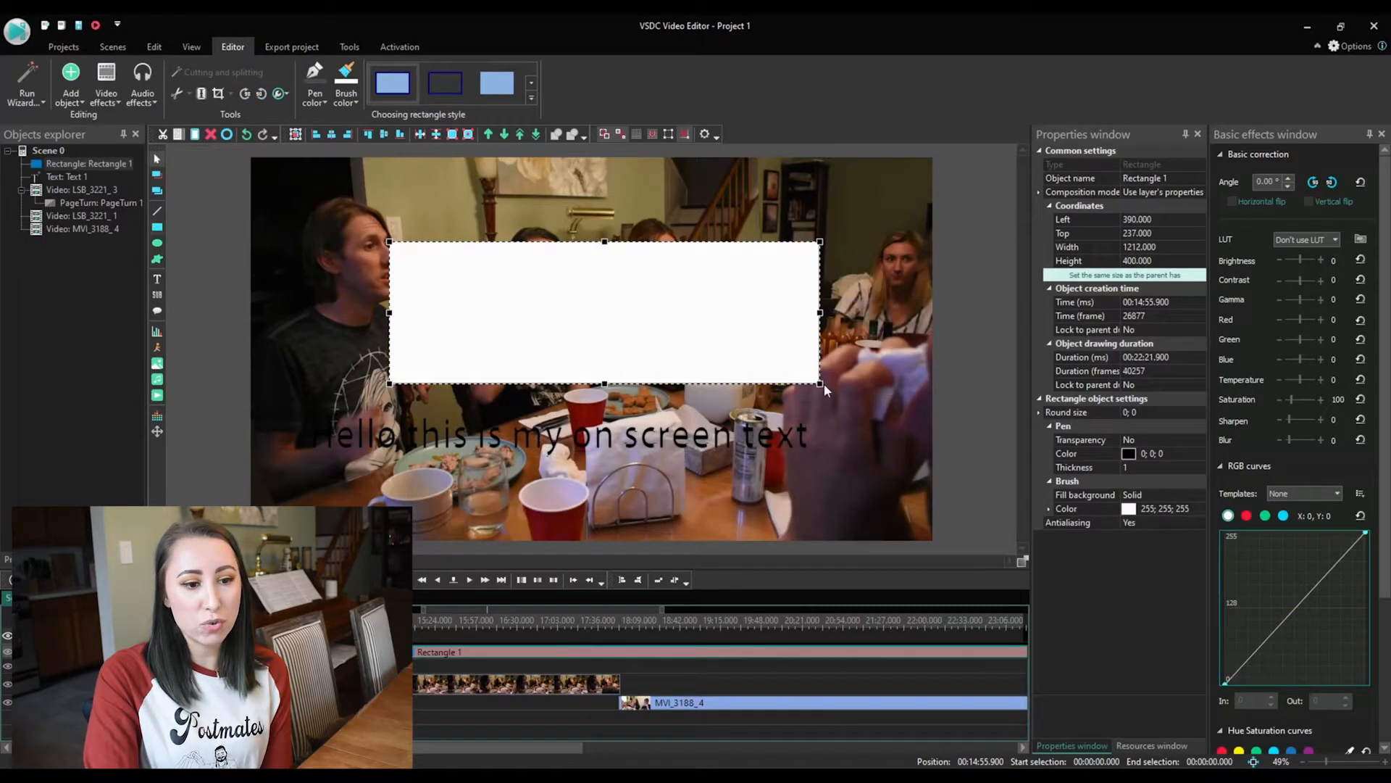
Step: Fill the rectangle with magenta #FF00FF and set its outline thickness to 5
click(1203, 508)
click(1199, 510)
click(690, 384)
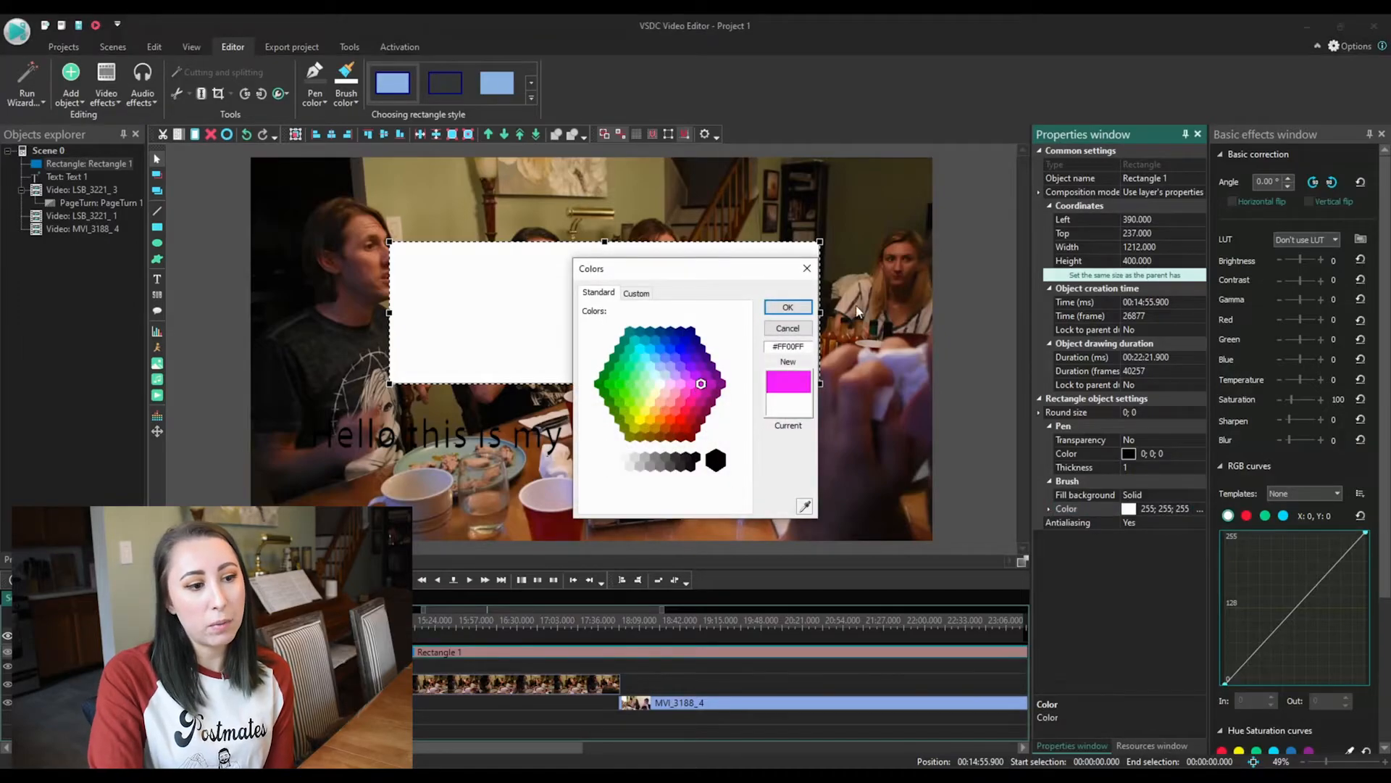
click(787, 307)
click(1201, 469)
click(1200, 464)
click(1200, 464)
click(1200, 464)
click(1200, 464)
click(230, 350)
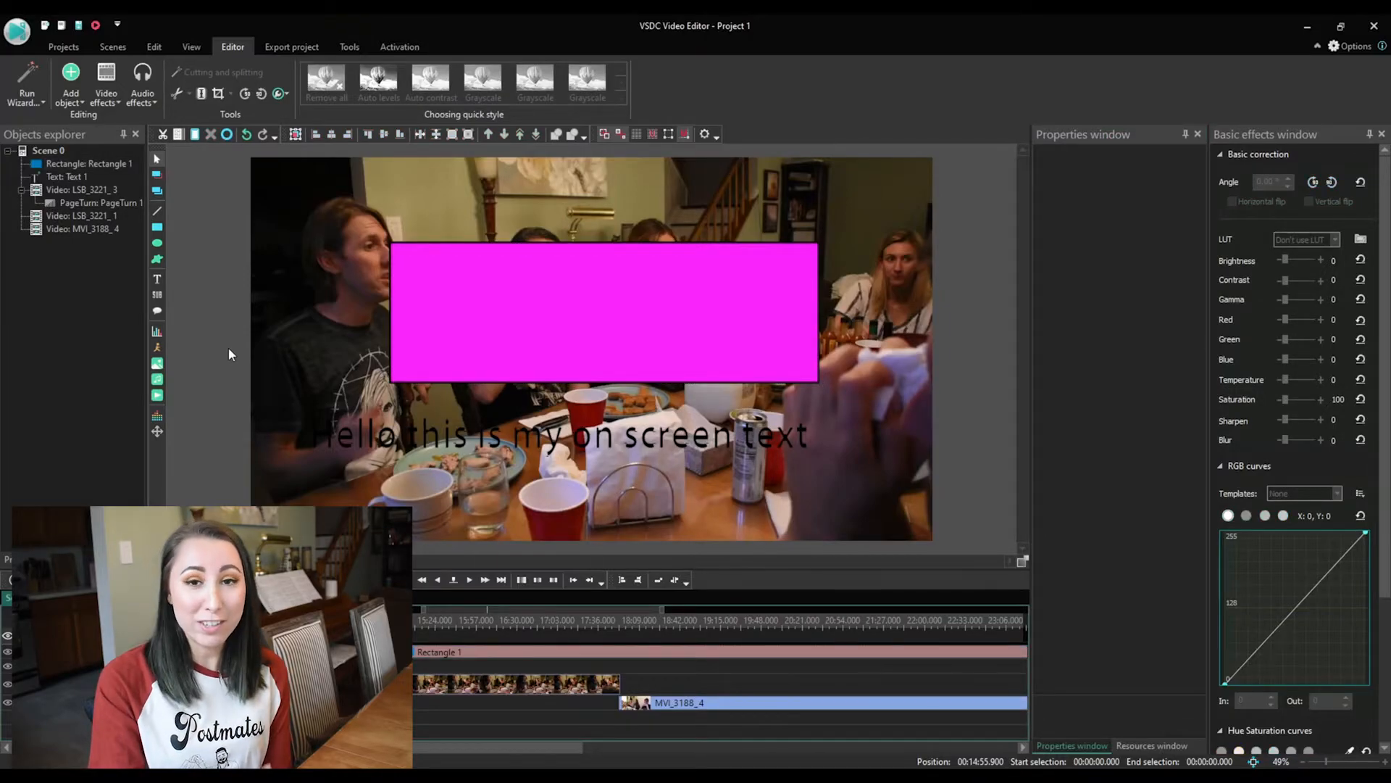
Step: Delete the magenta rectangle and the on-screen text object from the scene
click(525, 331)
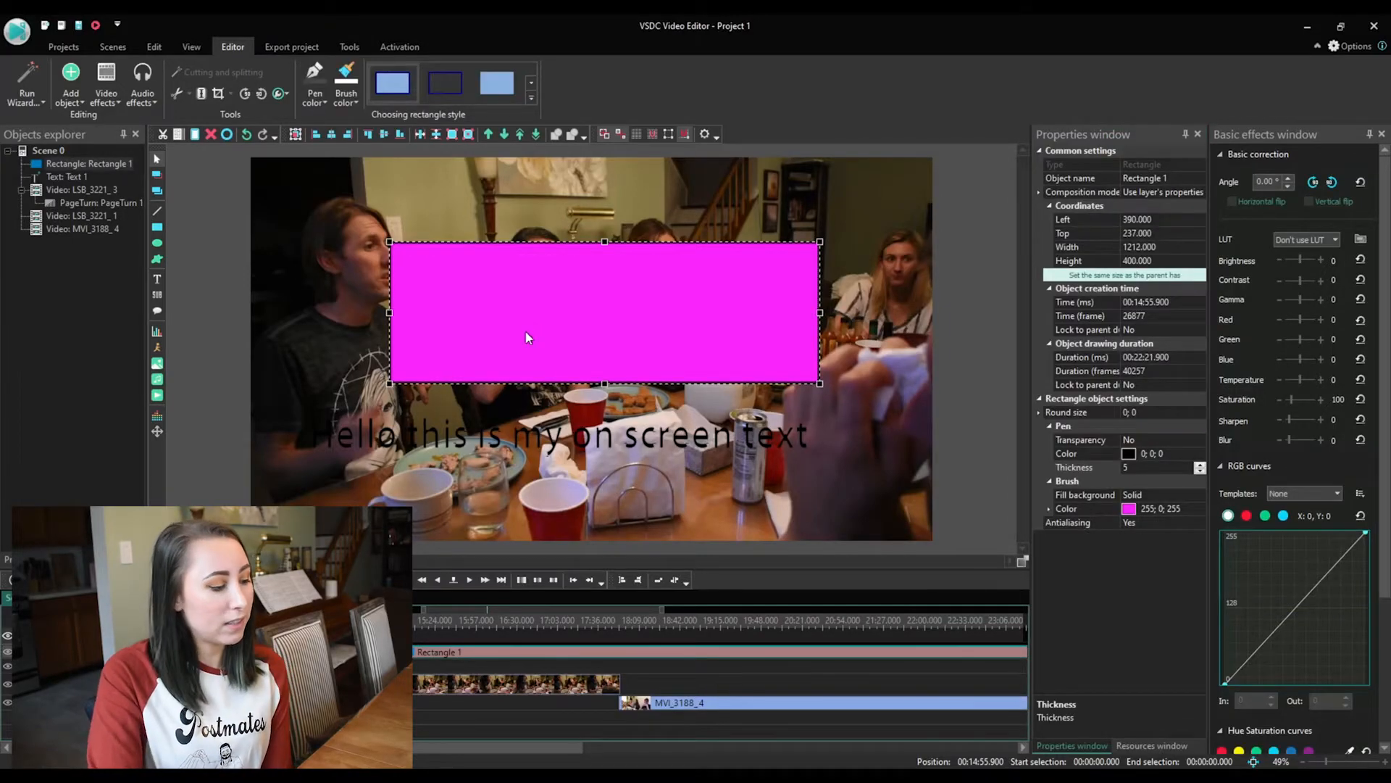
key(Delete)
click(491, 439)
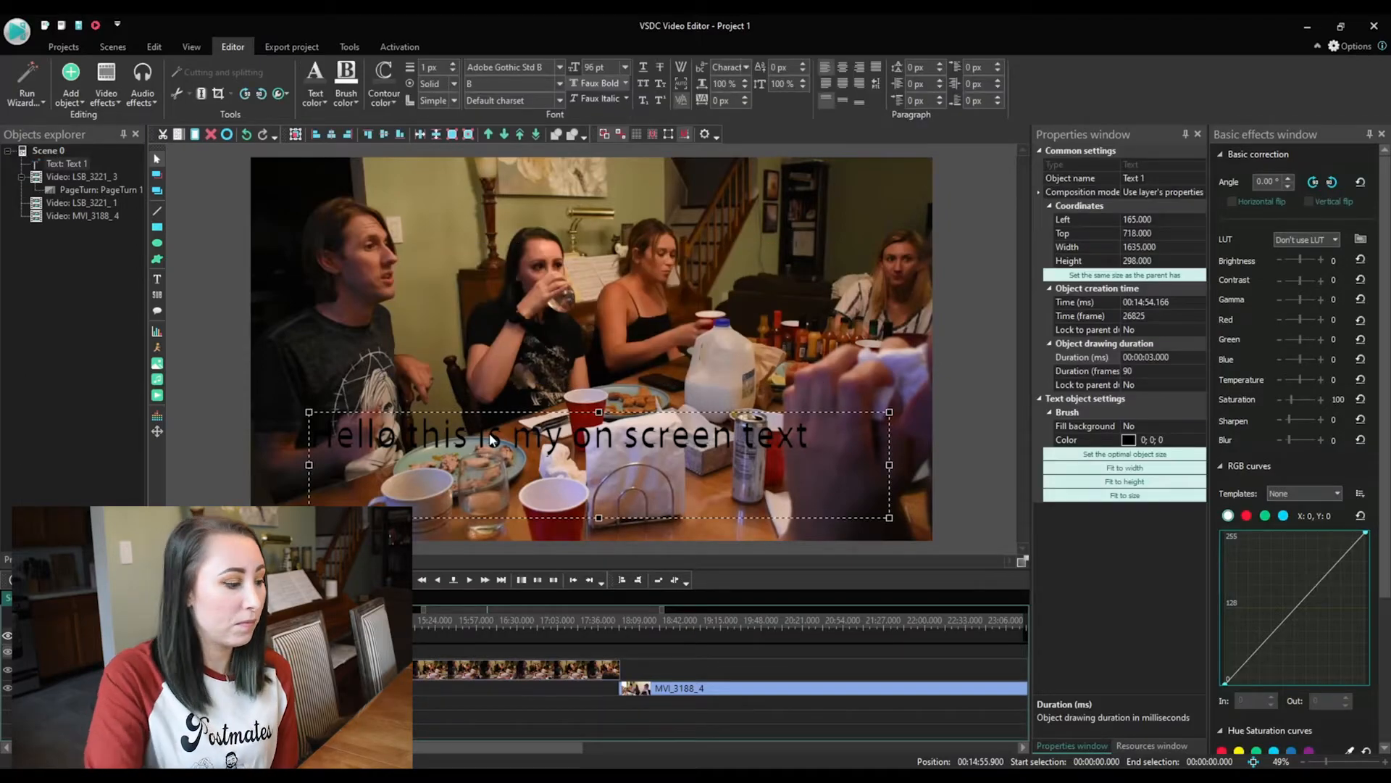
key(Delete)
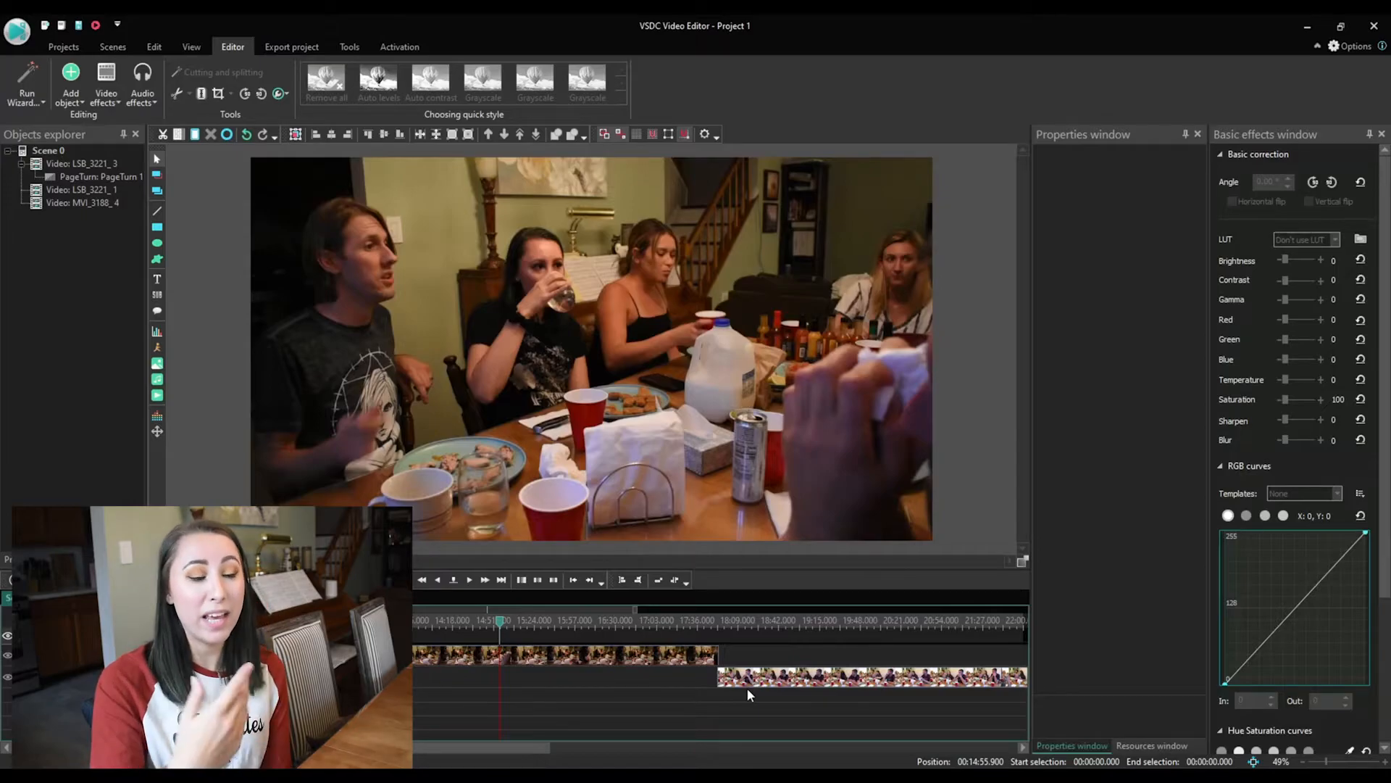
Step: Add Carefree.mp3 as an audio object on a new layer, starting from the cursor at 00:26:34.666 over the second clip
click(675, 621)
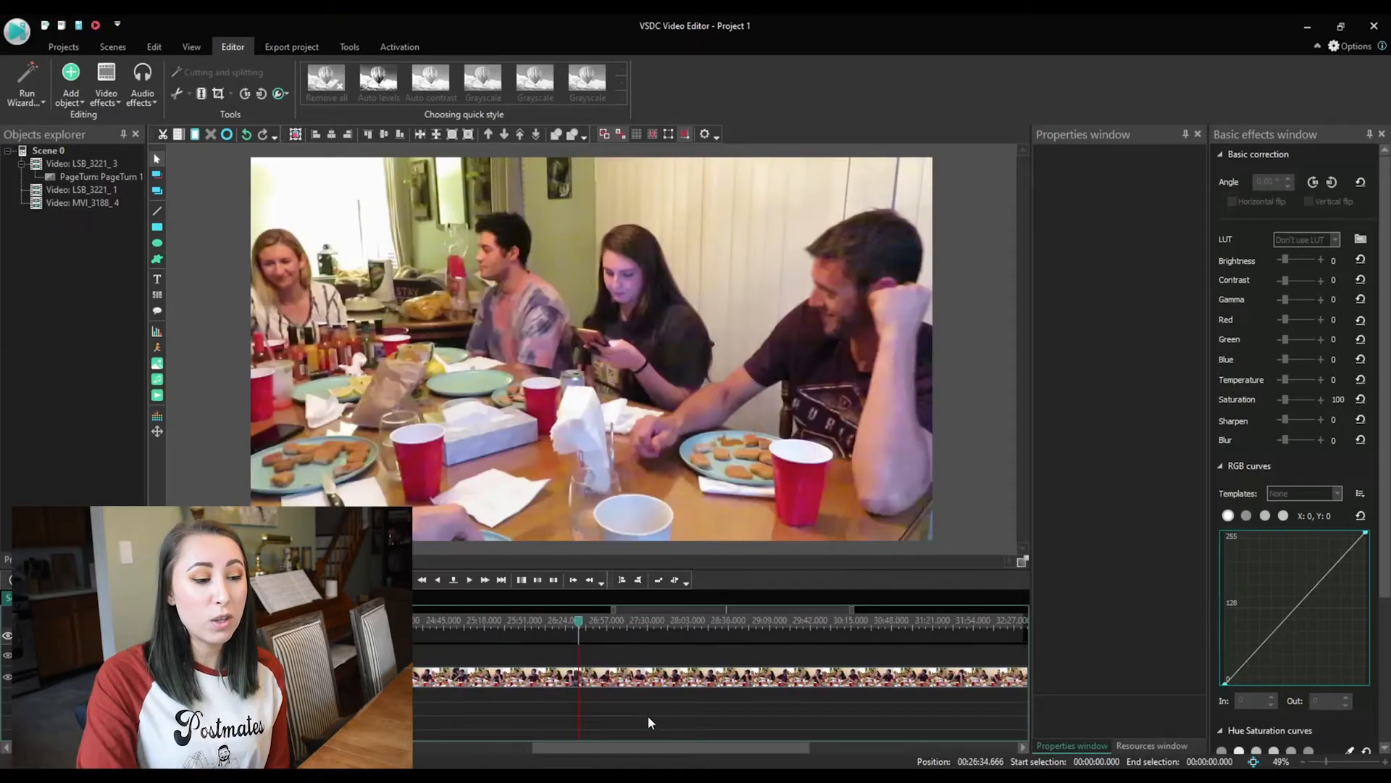
click(155, 381)
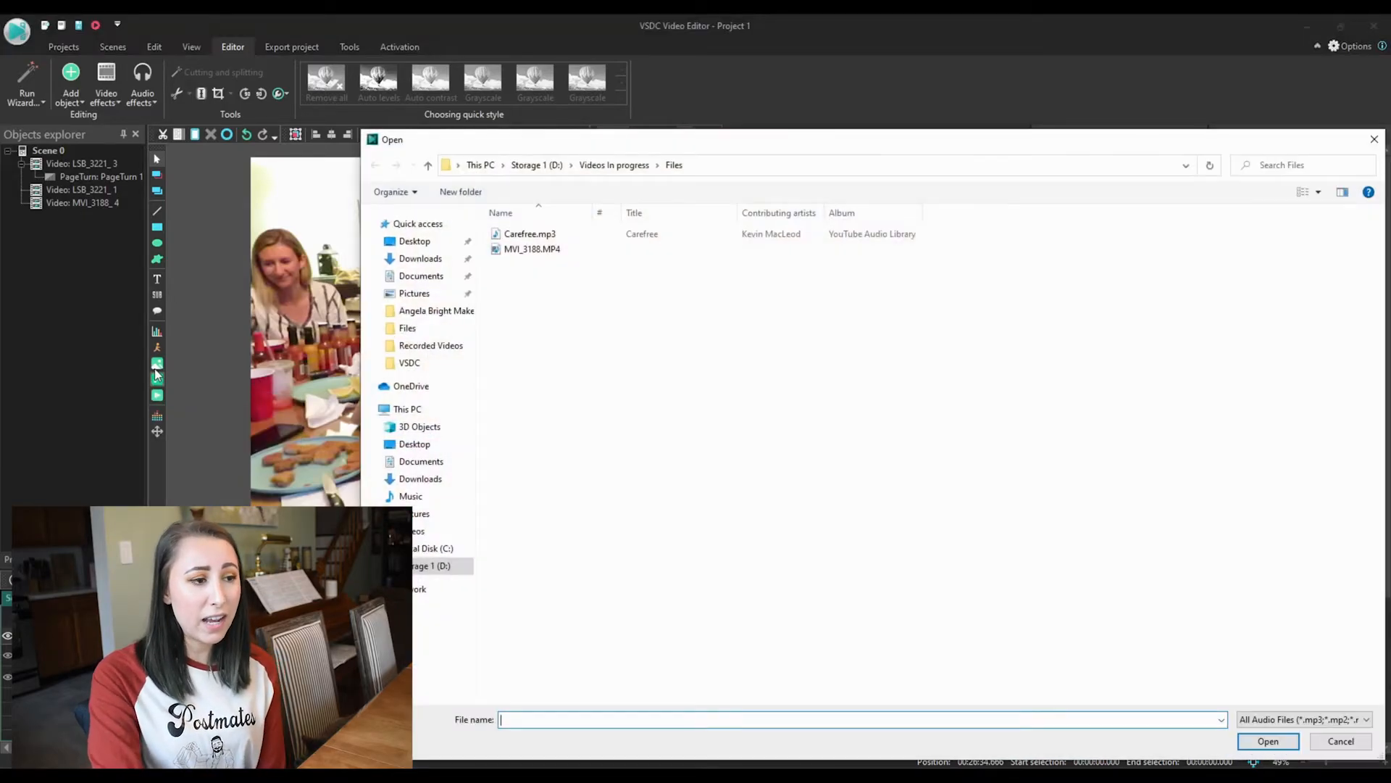
click(531, 235)
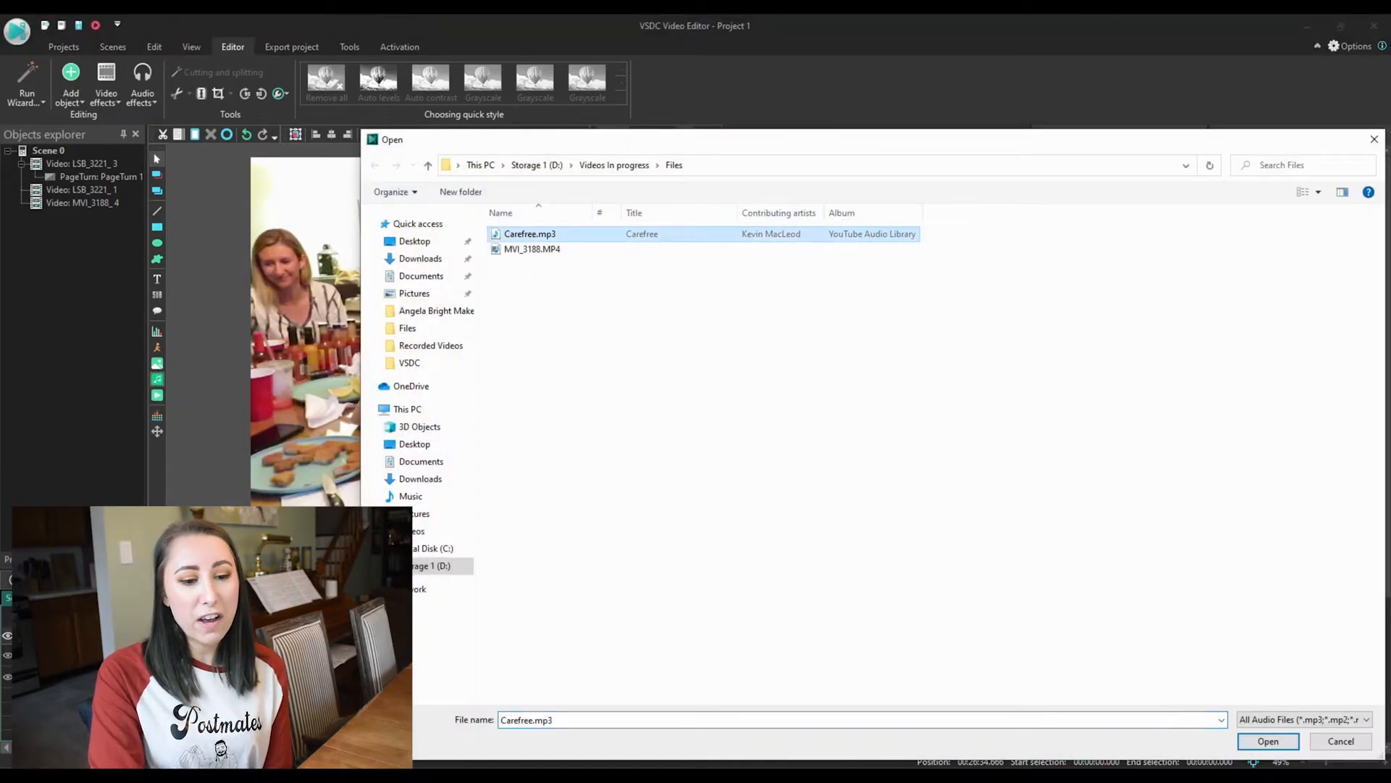
click(1268, 741)
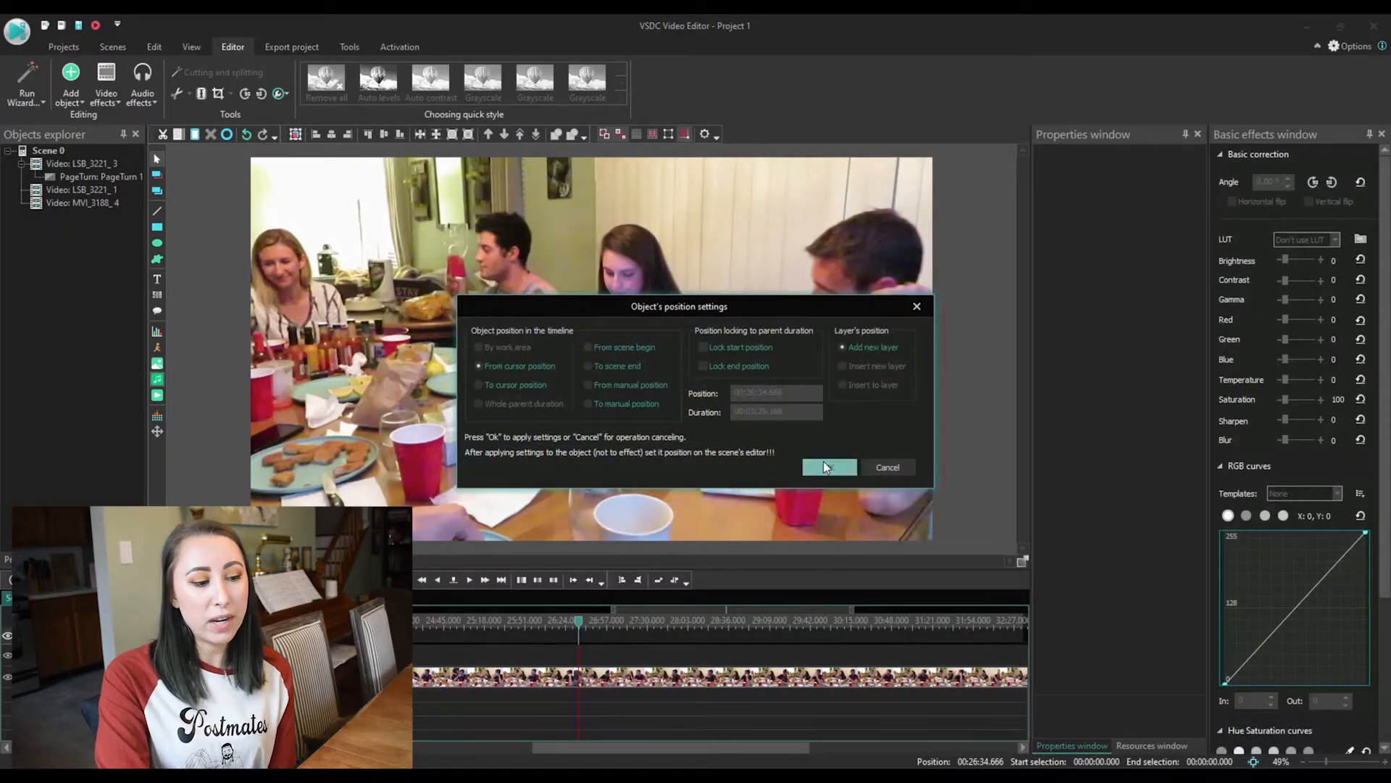
click(826, 465)
Step: Play the timeline from the start of the Carefree audio to hear the music together with the video
click(574, 630)
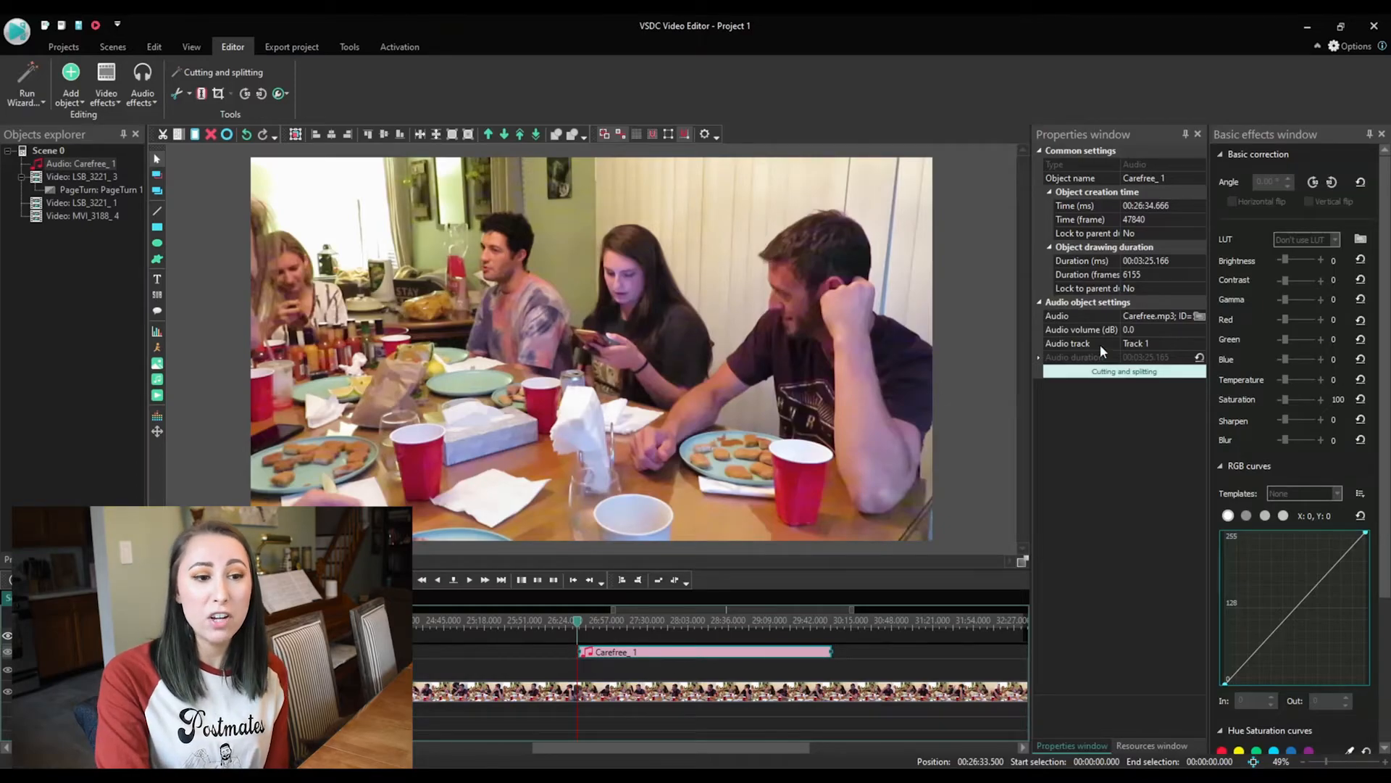
click(581, 622)
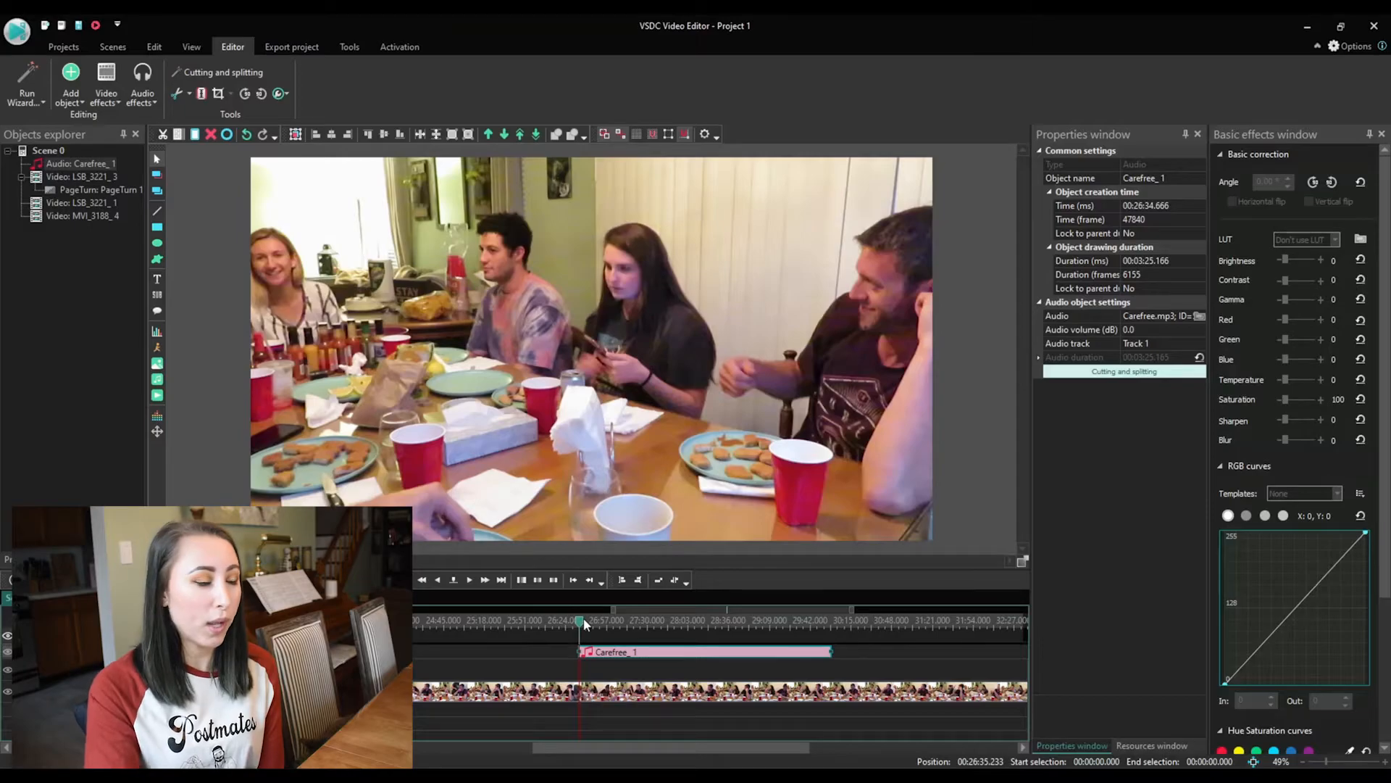
key(space)
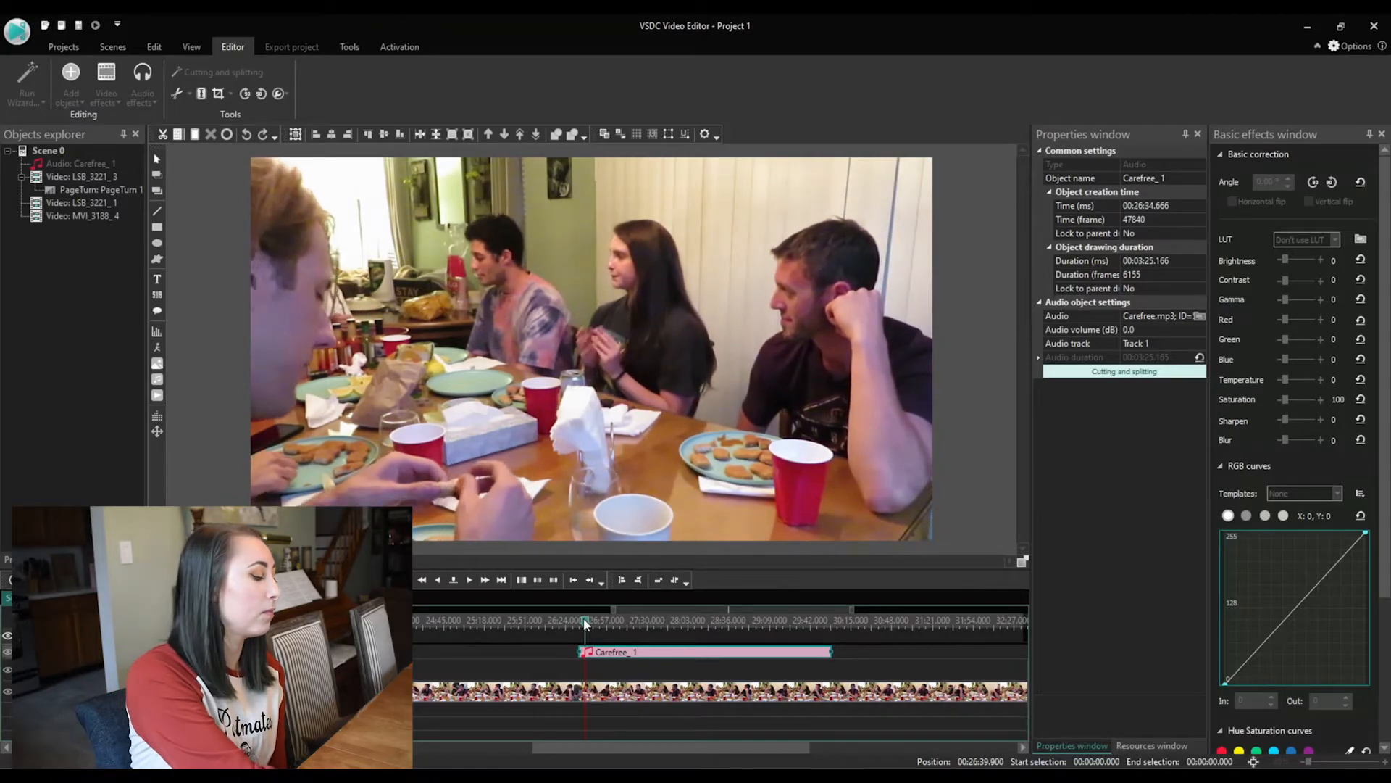
key(space)
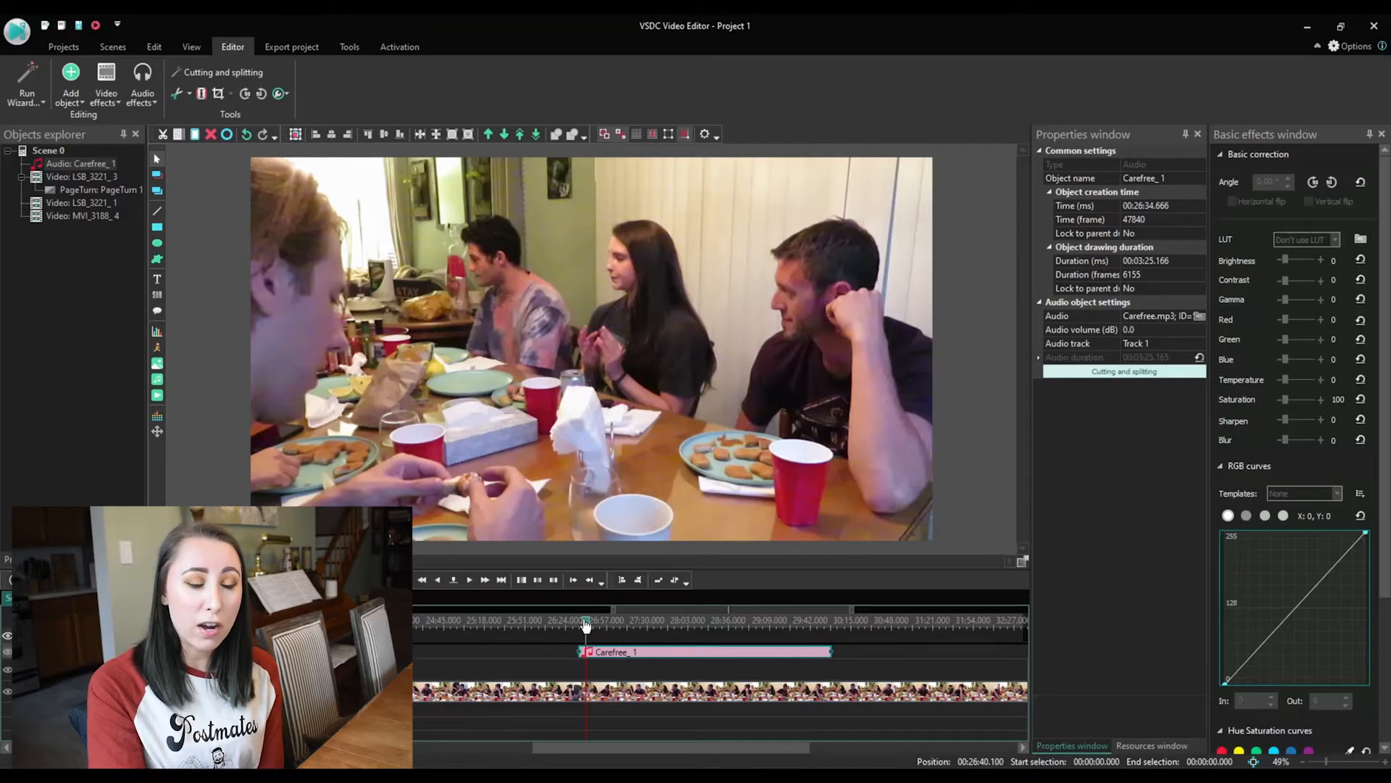
Step: Lower the Carefree audio volume to -18 dB and play the section to check the balance
click(1140, 332)
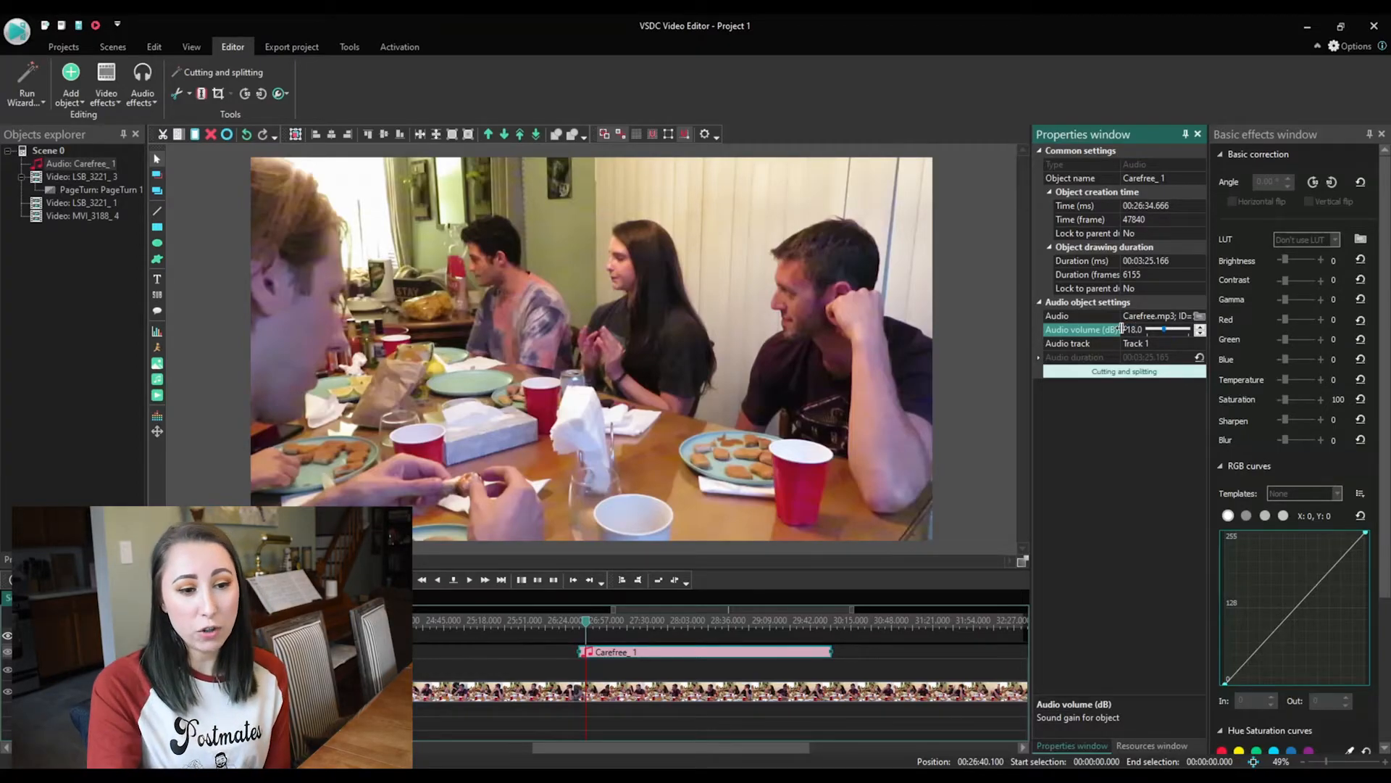
click(727, 671)
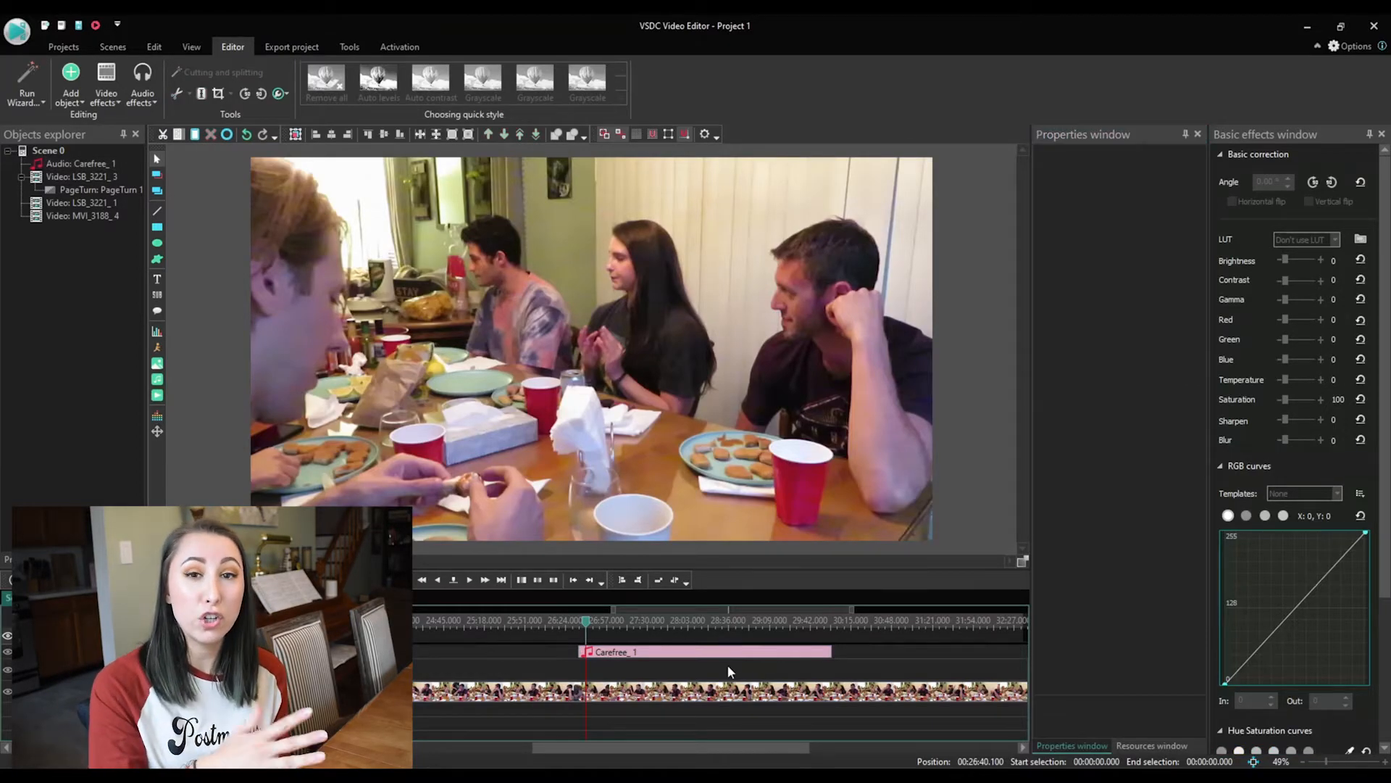
key(space)
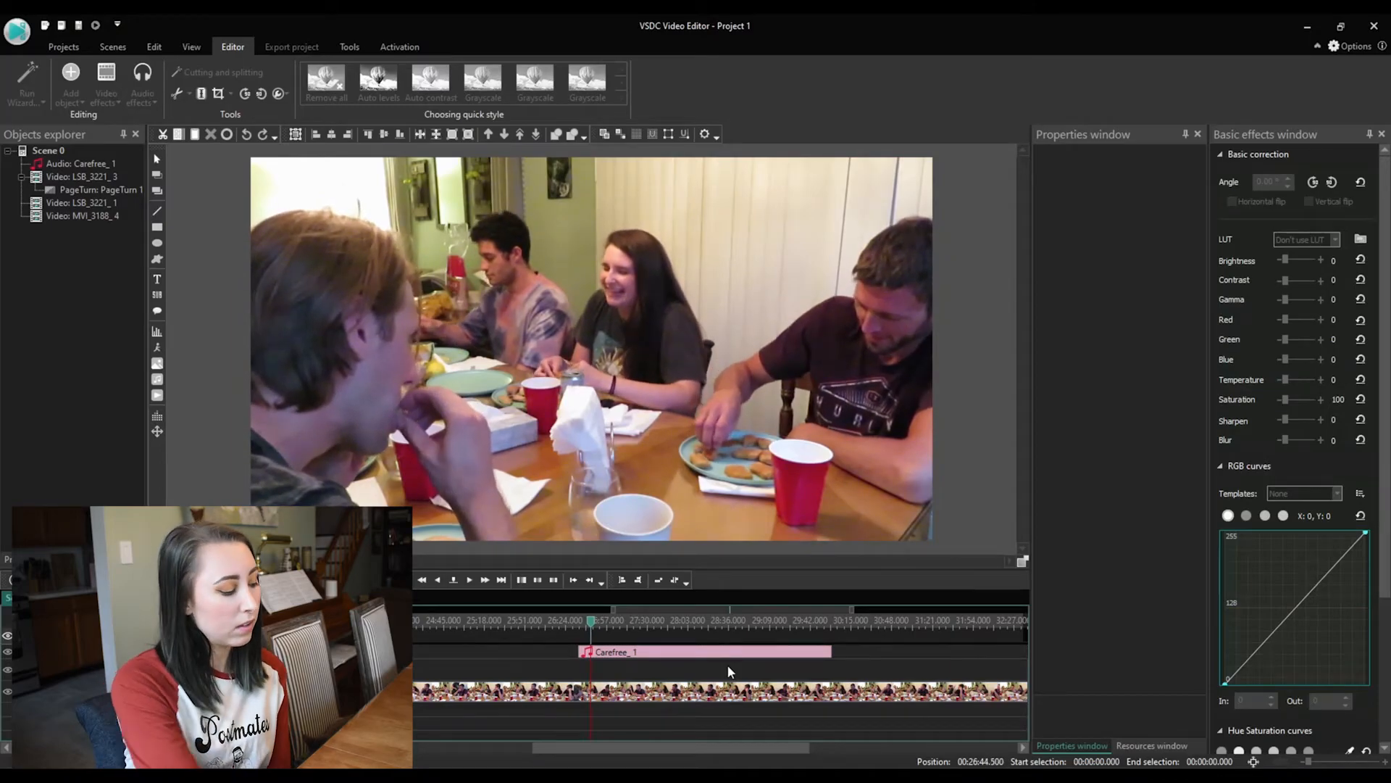
key(space)
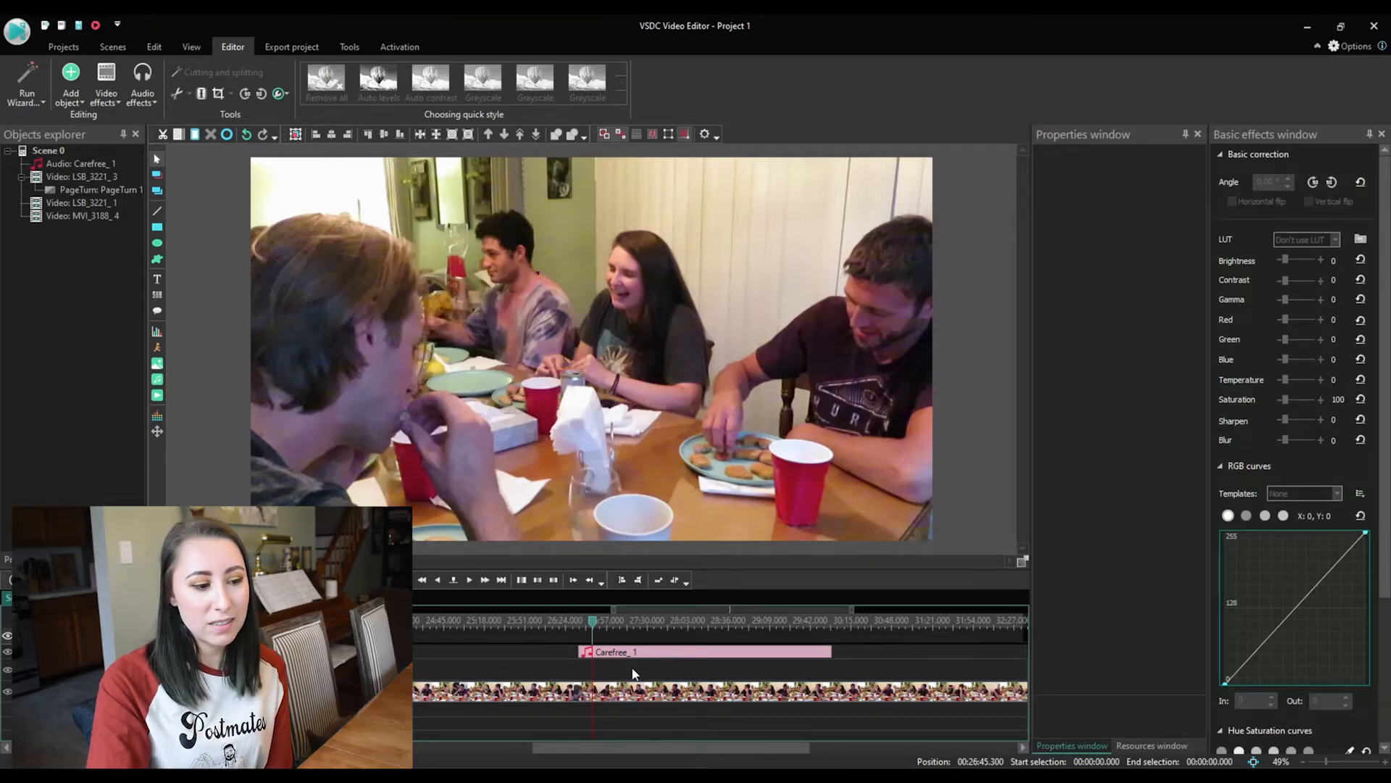
Step: Paste three copies of the Carefree audio clip and line them up end to end after the original on its layer, past the video's end
click(650, 655)
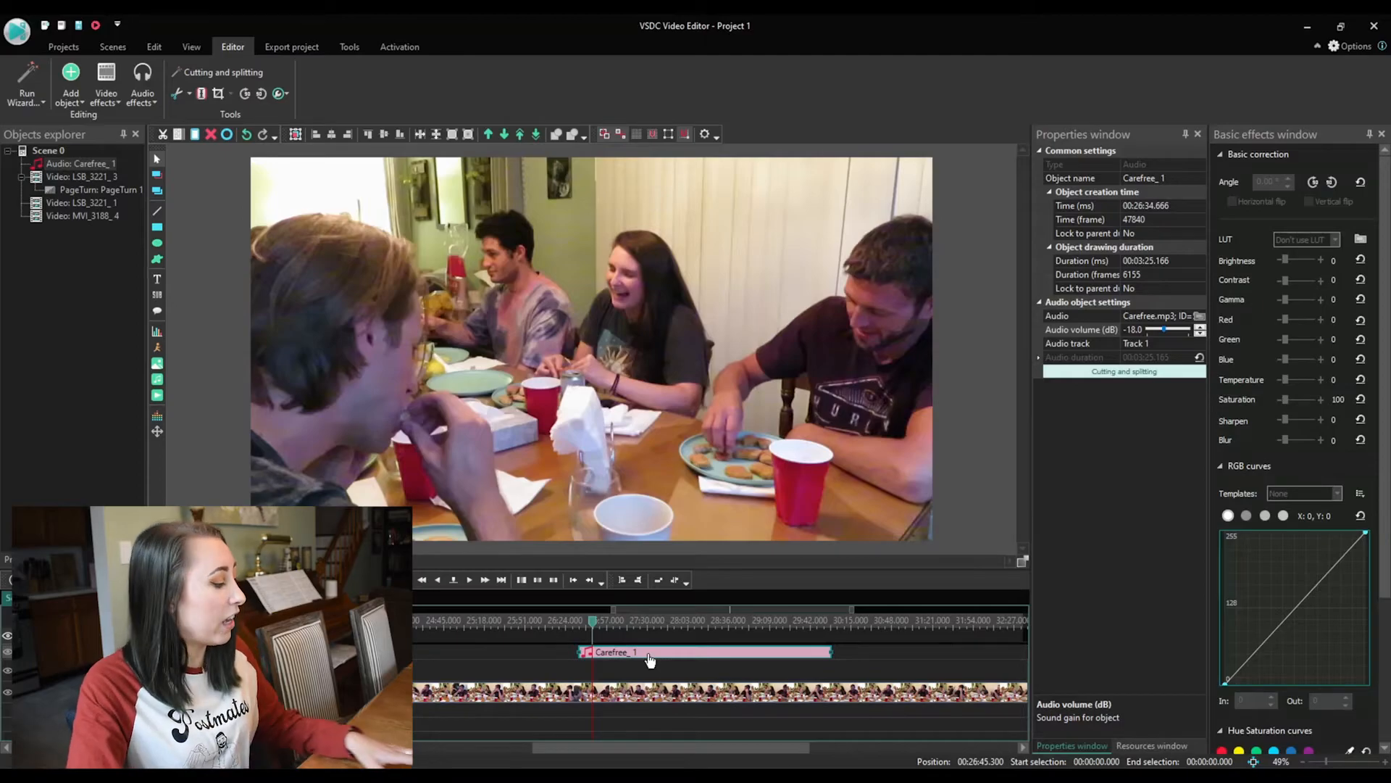
key(ctrl+v)
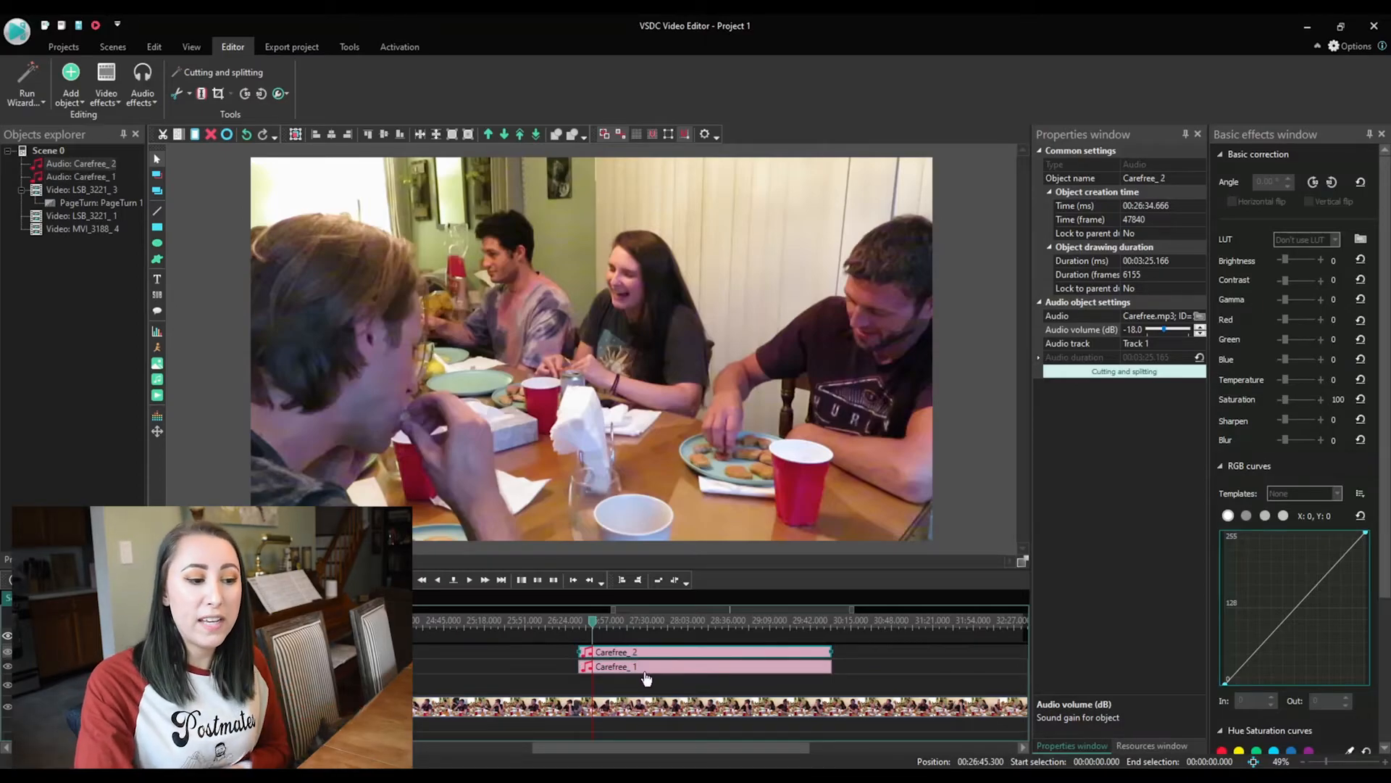
drag(608, 656, 859, 666)
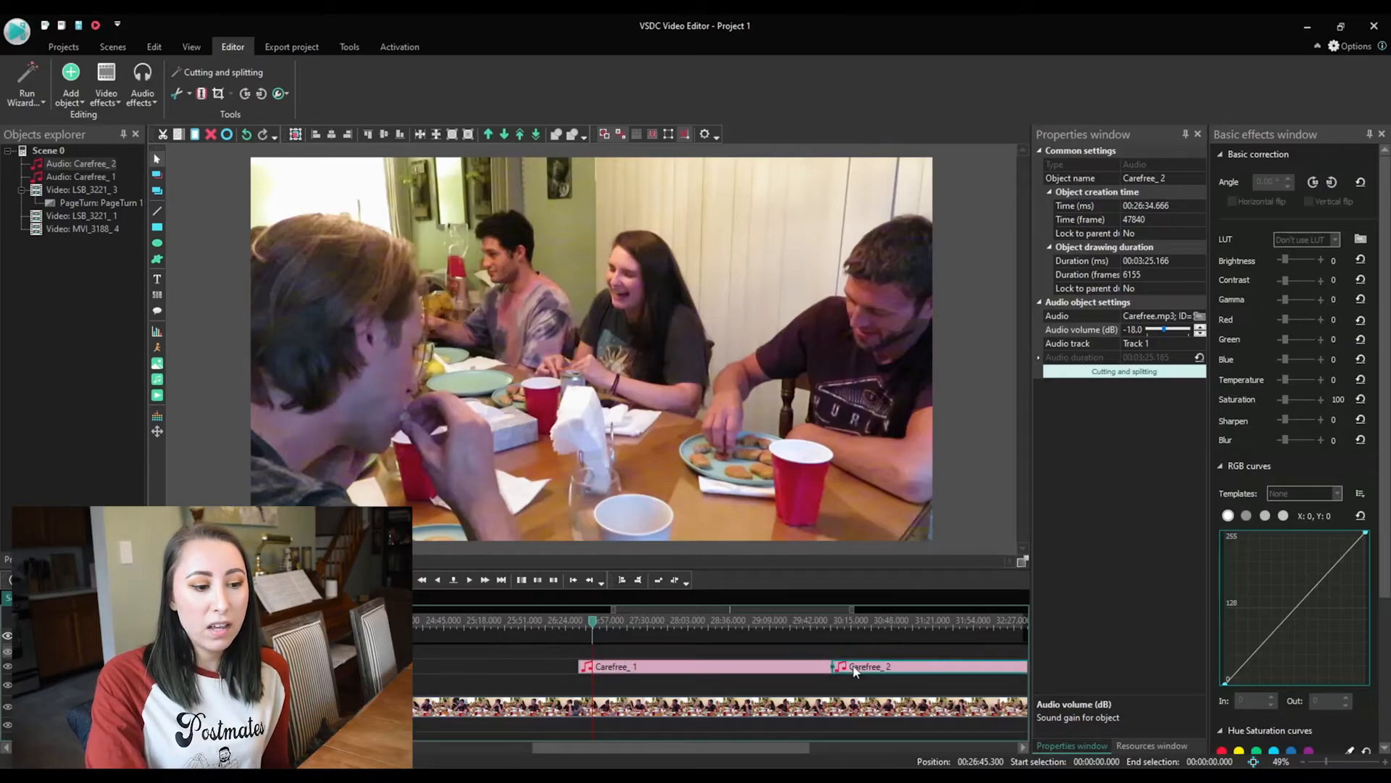
drag(751, 752, 869, 753)
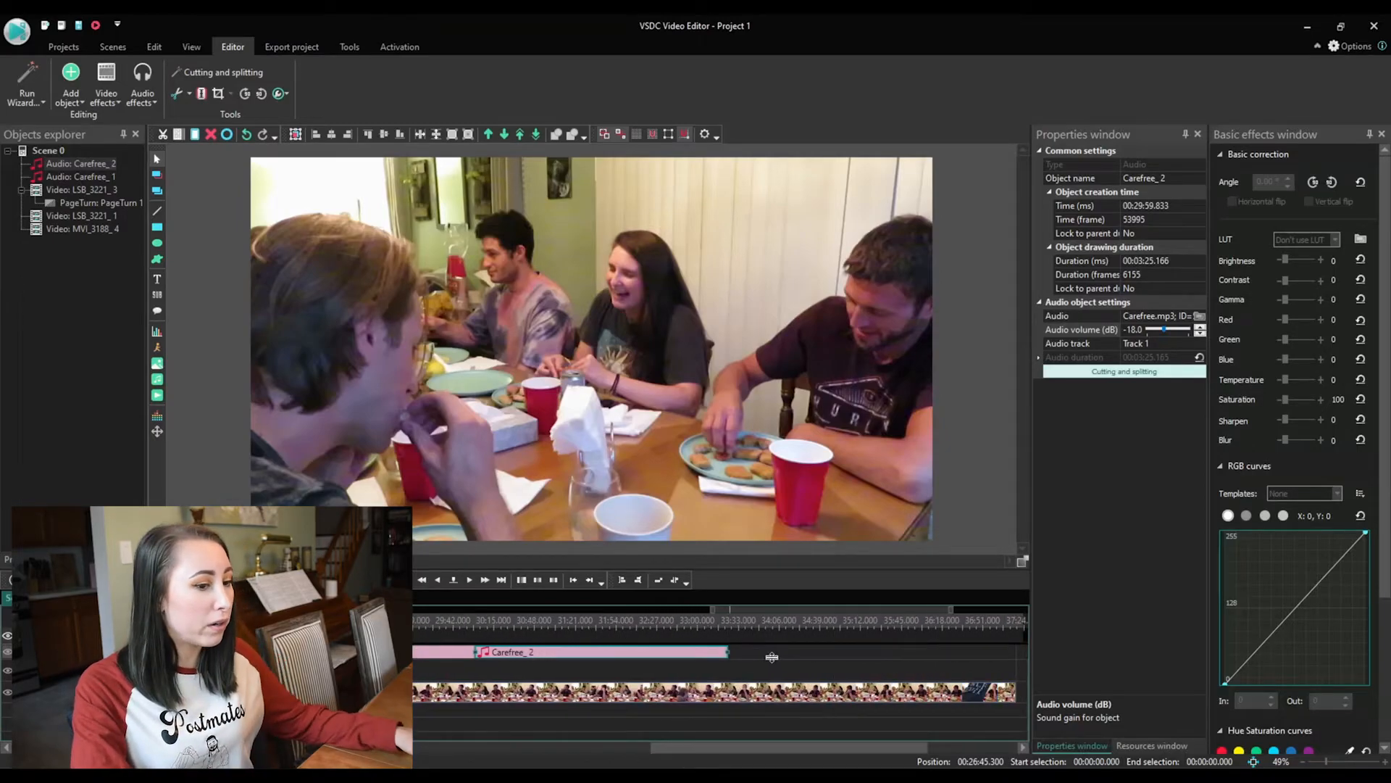
key(ctrl+v)
drag(384, 654, 889, 667)
click(536, 655)
click(825, 660)
drag(787, 749, 865, 754)
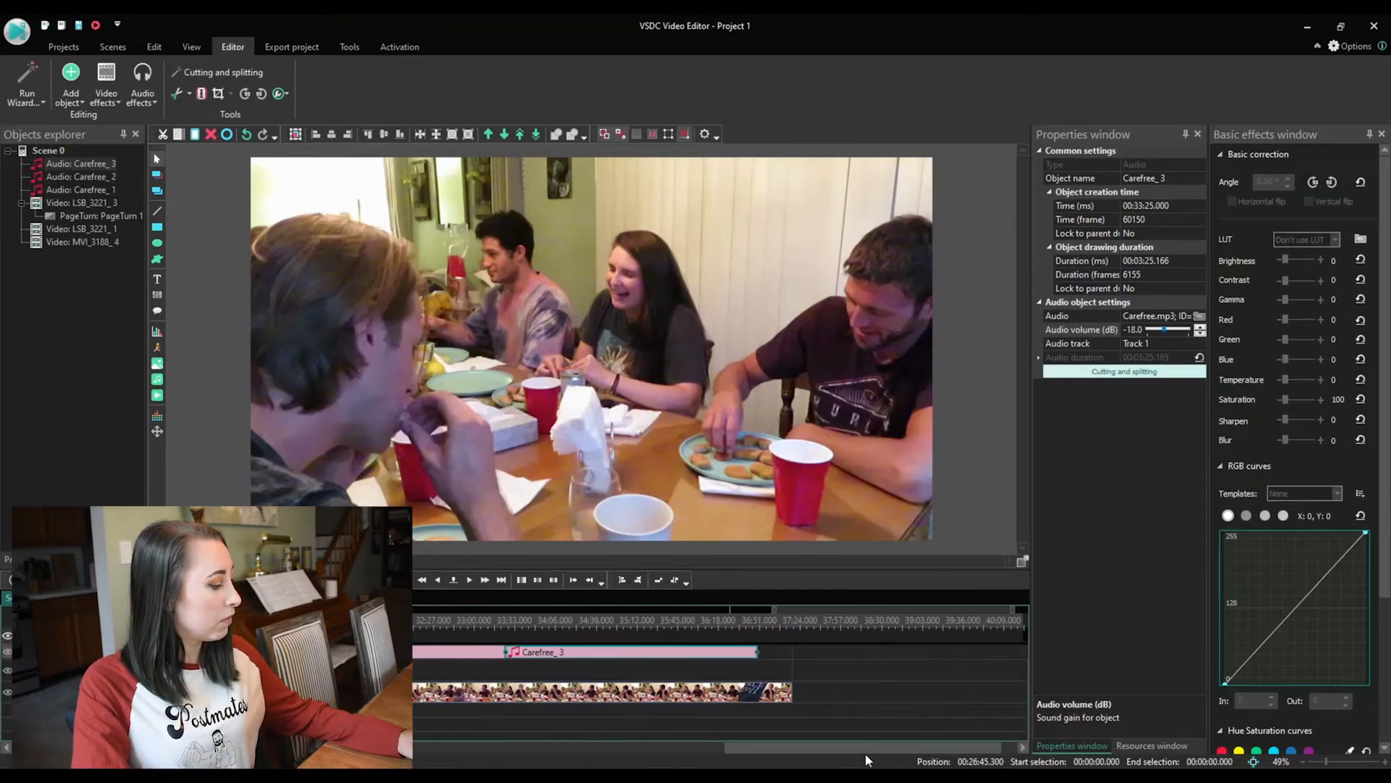
key(ctrl+v)
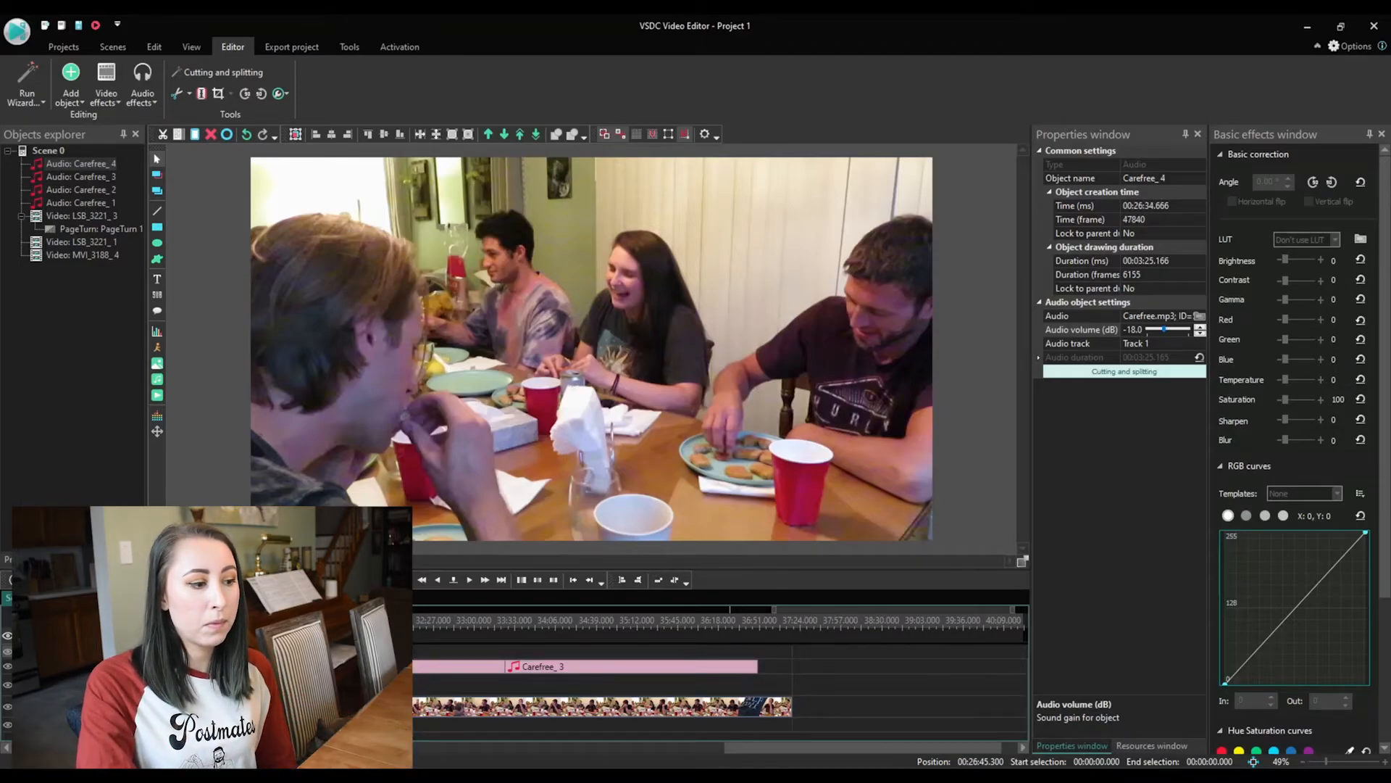
drag(211, 651, 965, 668)
Step: Split the last Carefree audio clip at the end of the video, at 00:37:17.766
click(792, 673)
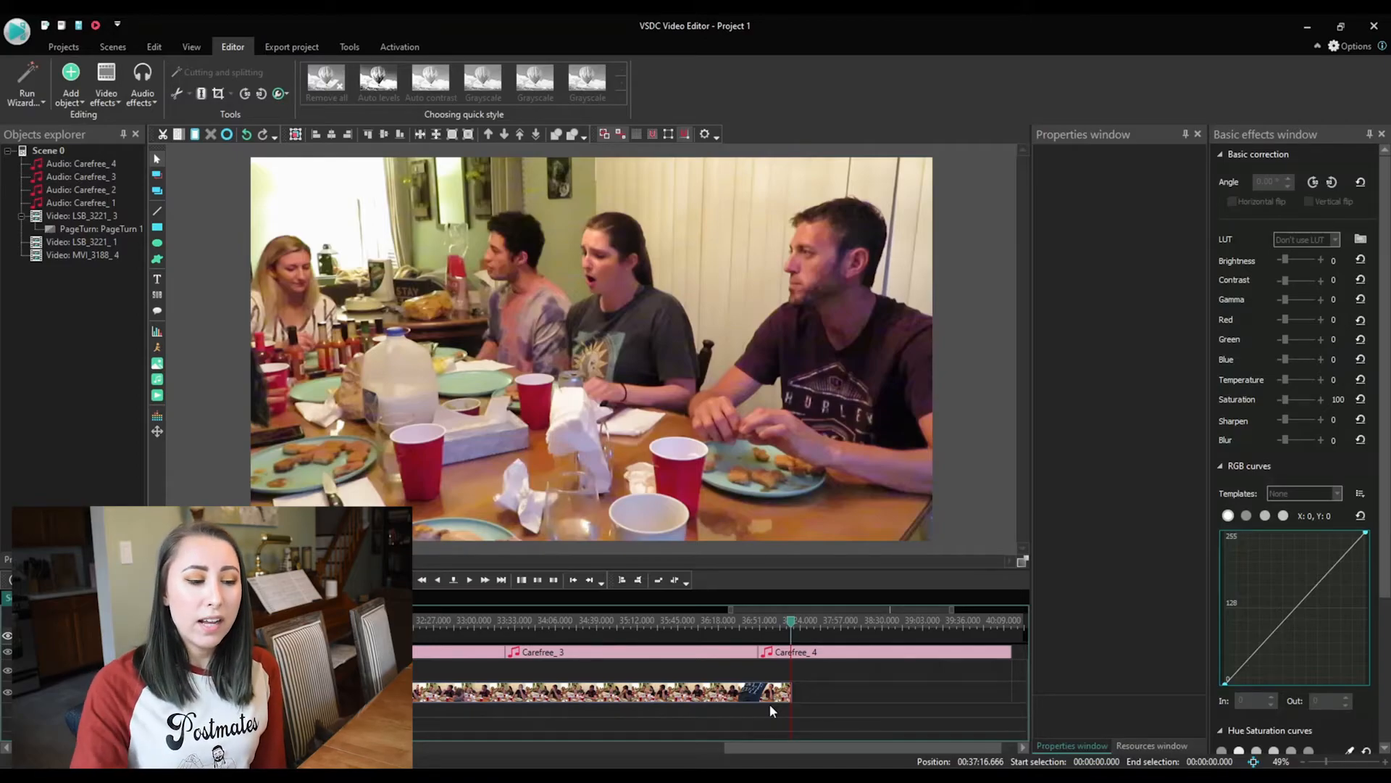
scroll(772, 729, down, 1)
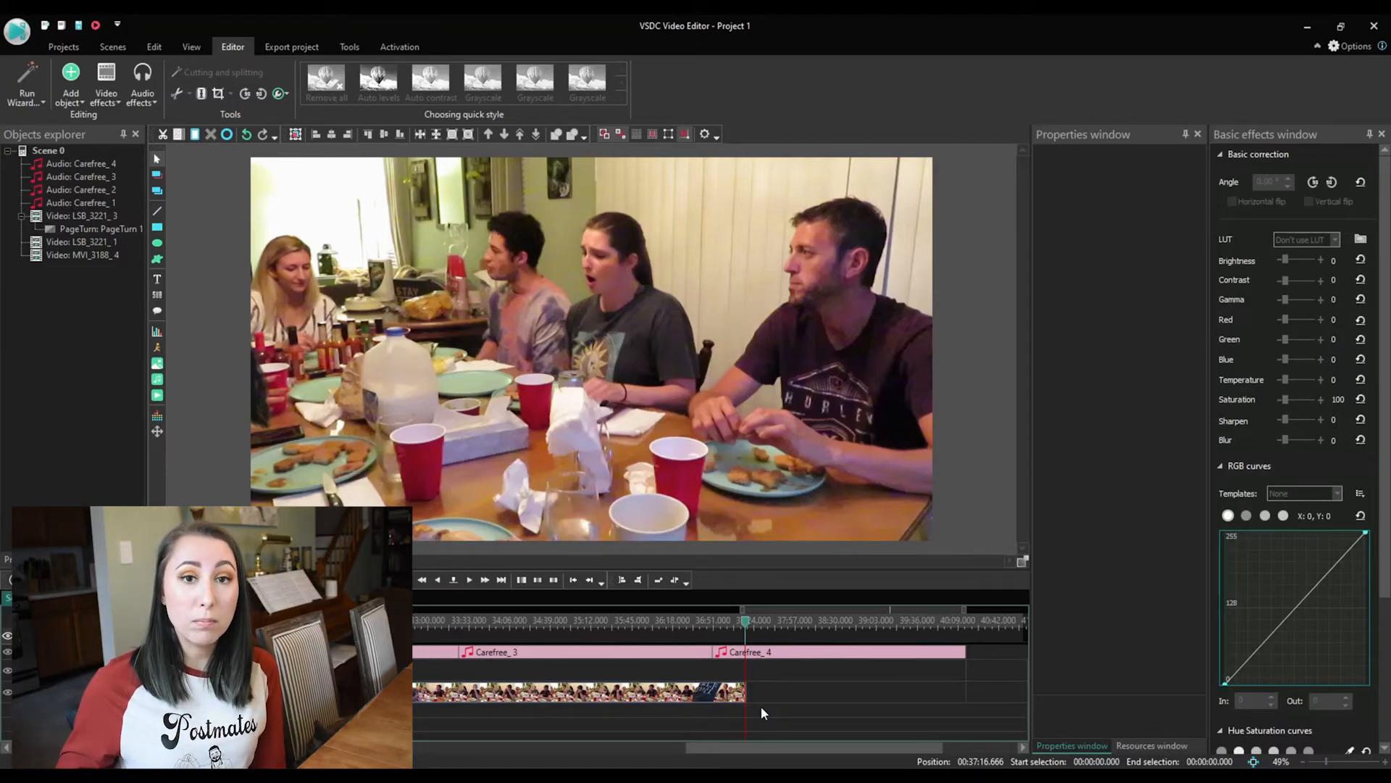
scroll(761, 668, up, 1)
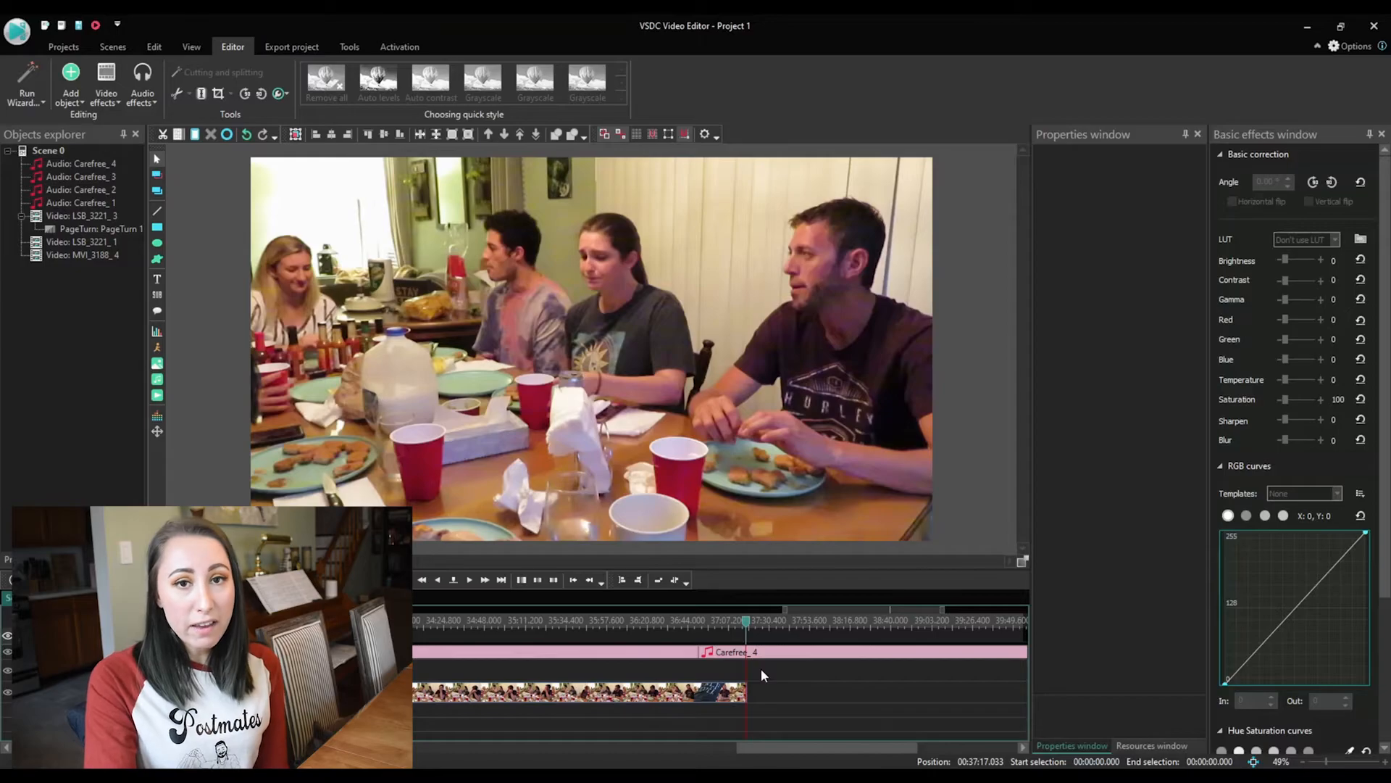
click(748, 628)
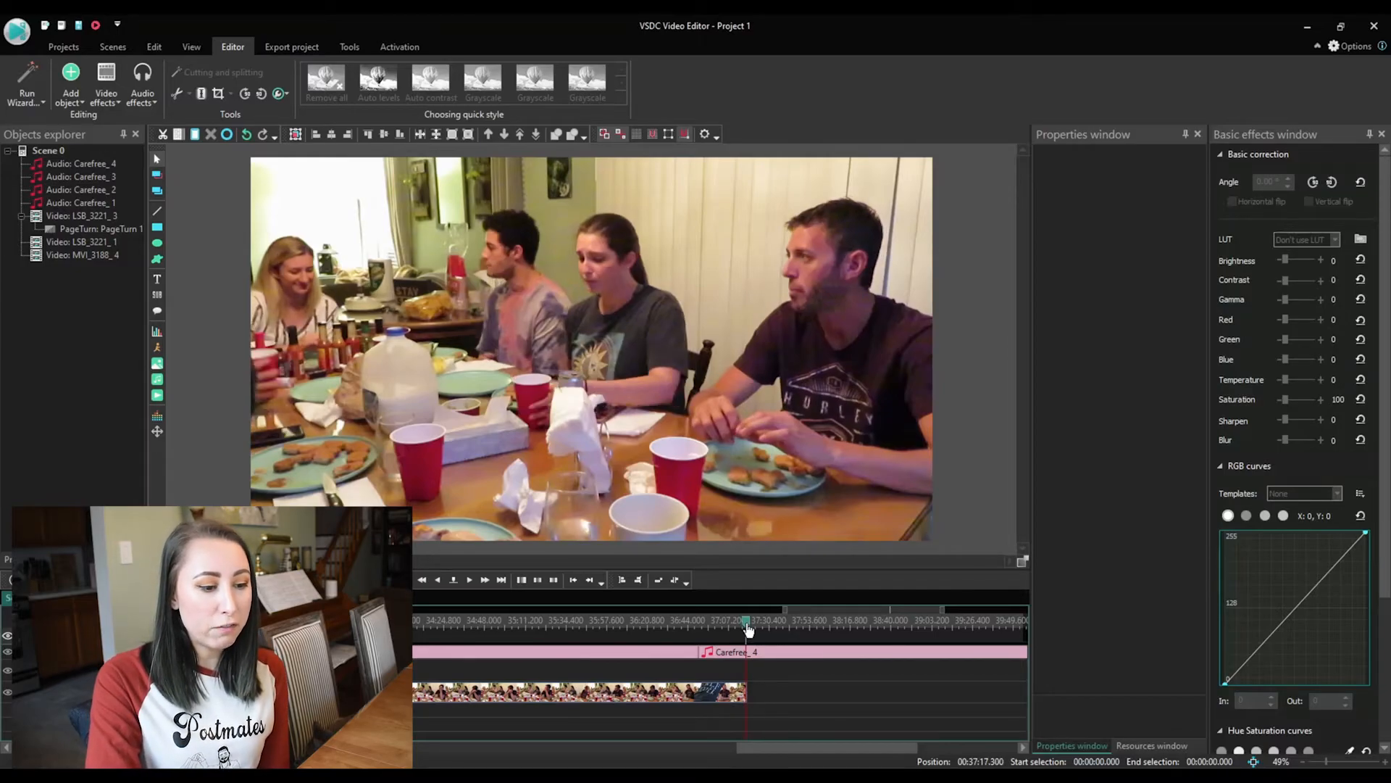
scroll(748, 628, up, 1)
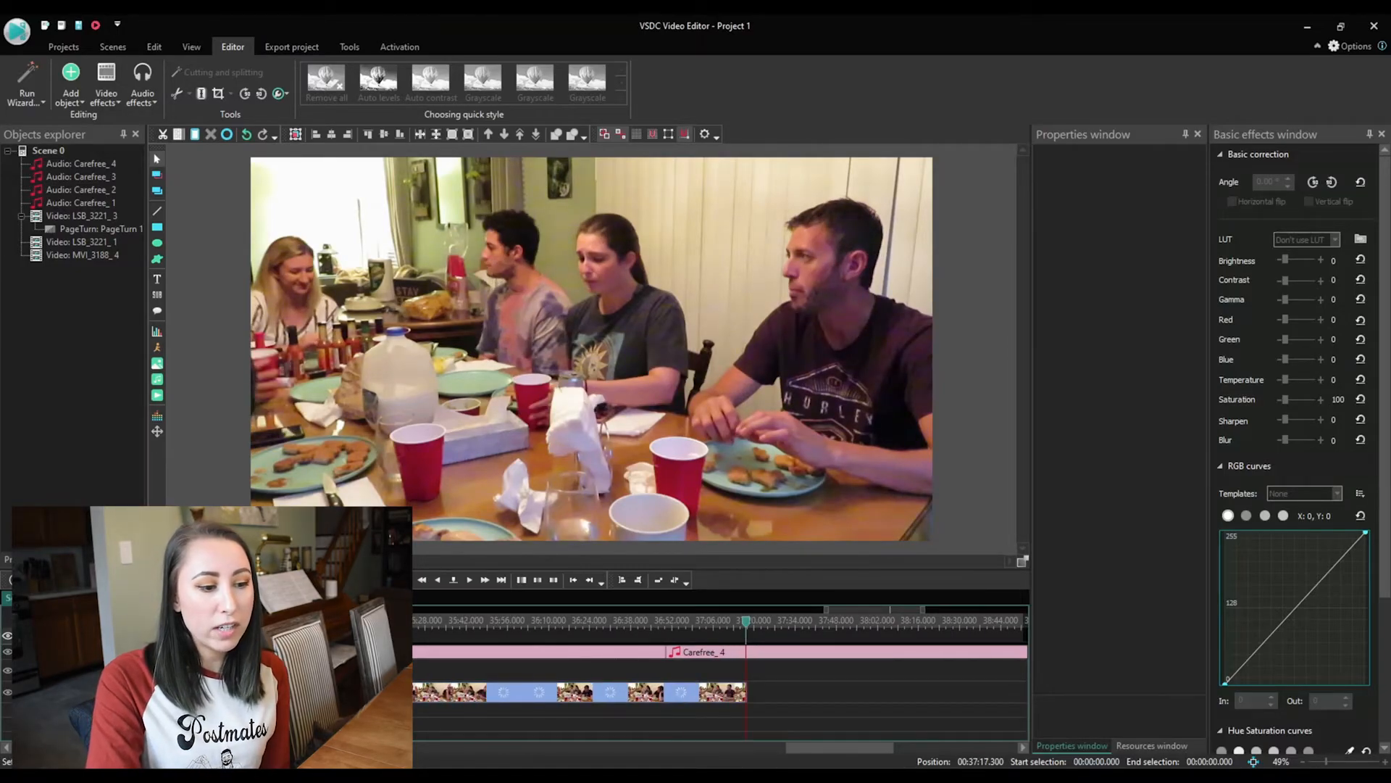
scroll(749, 626, up, 2)
click(751, 621)
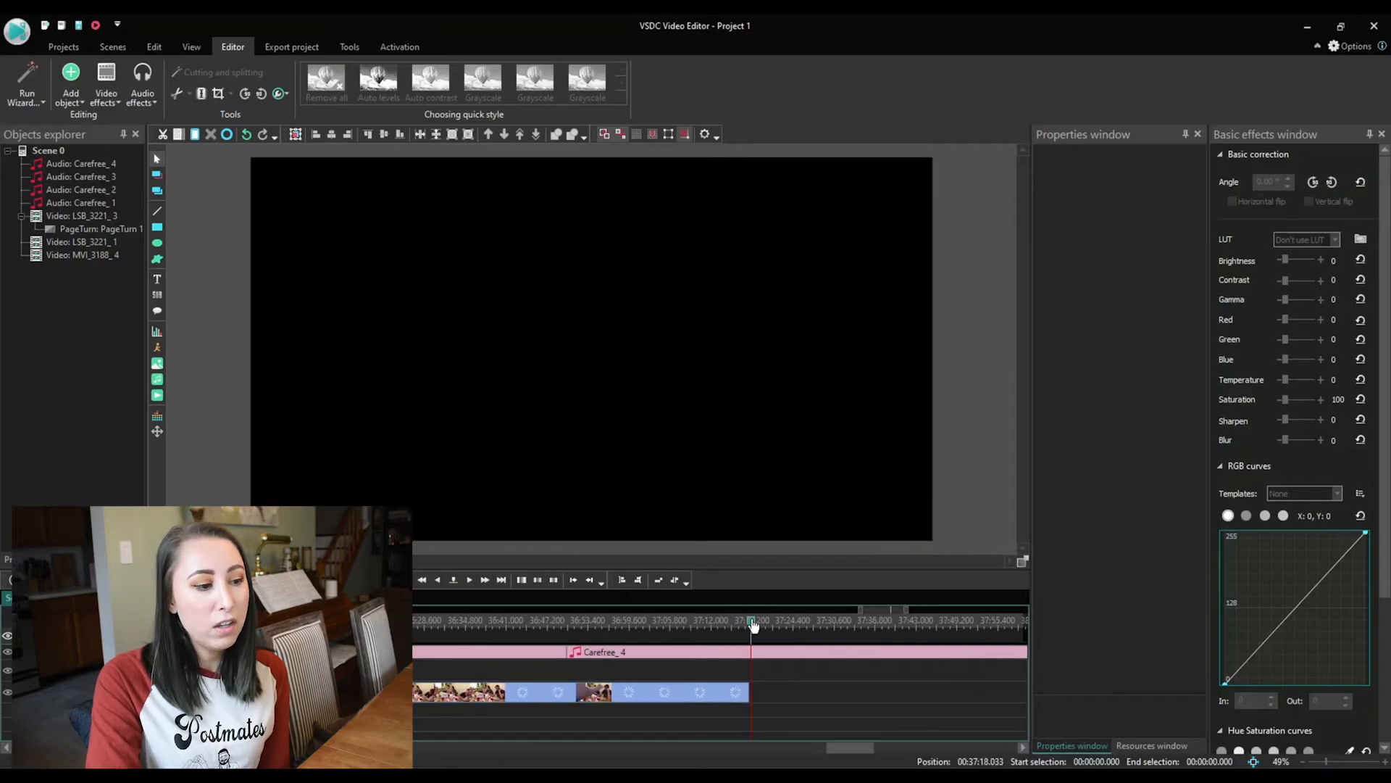
click(438, 581)
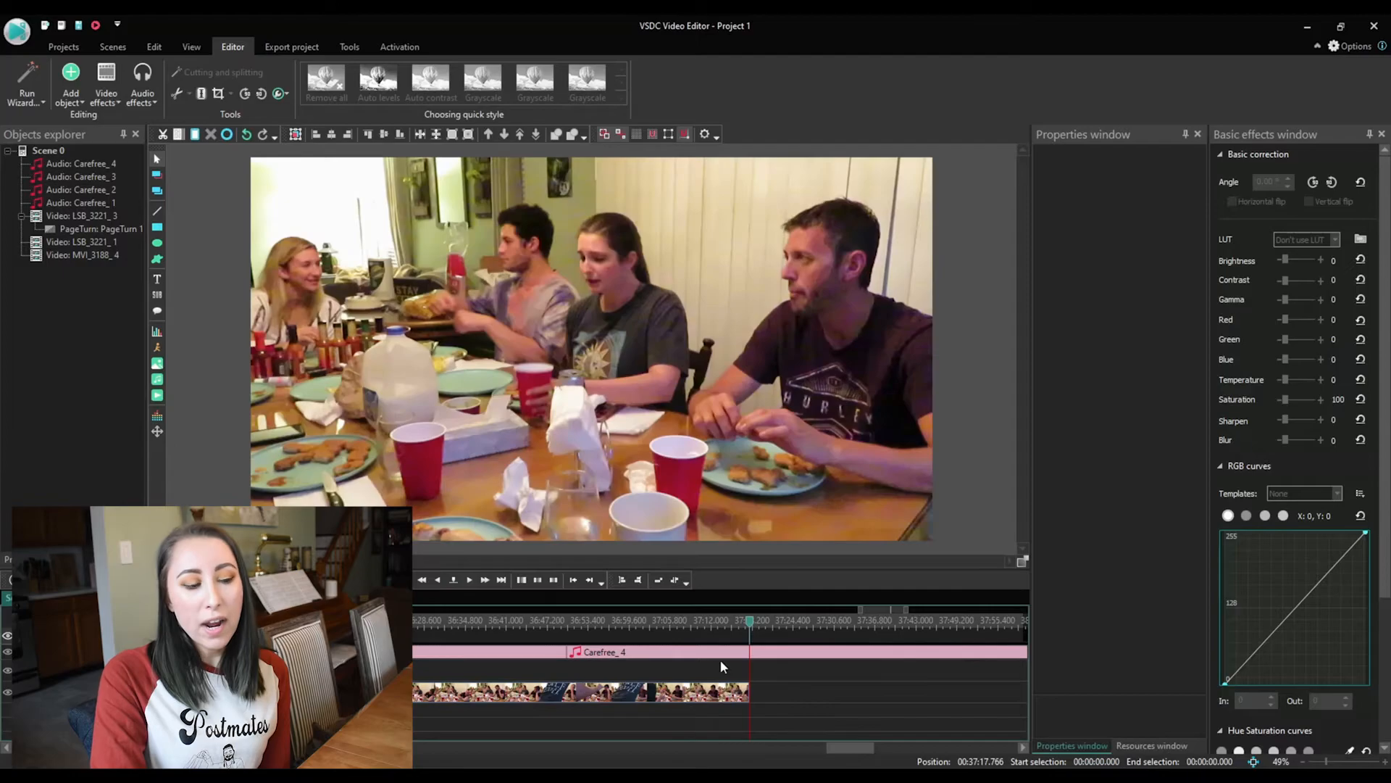
click(725, 654)
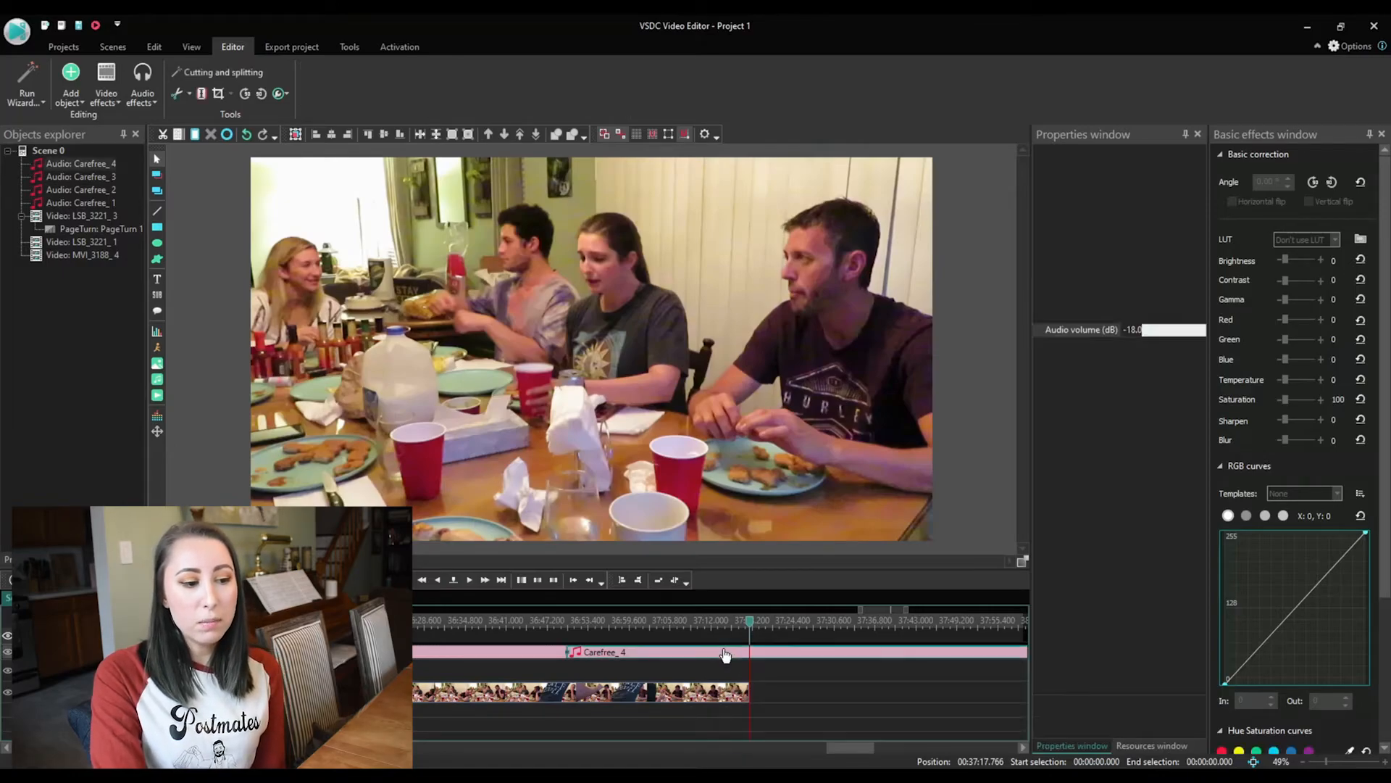
click(203, 95)
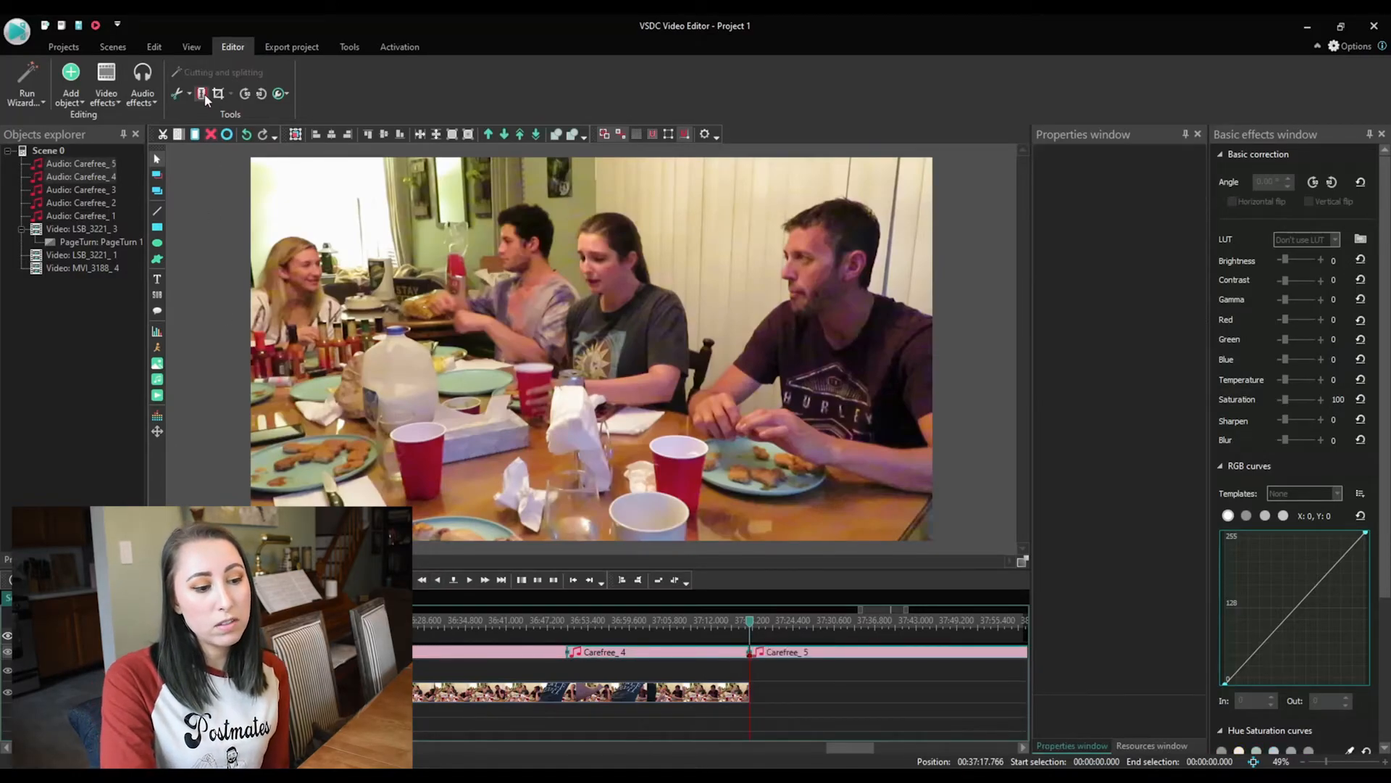
Step: Set the audio volume of the Carefree piece that follows the video's end to -10 dB
click(779, 655)
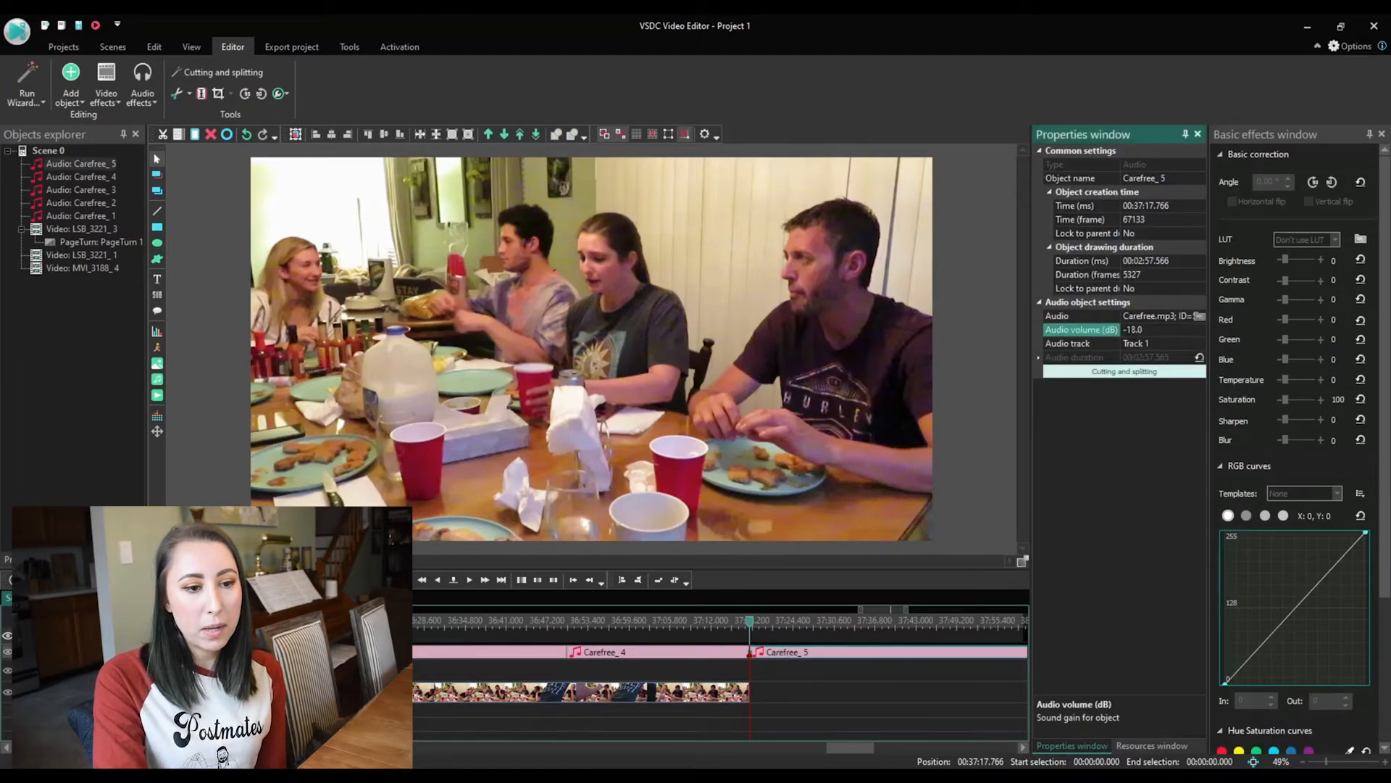
click(1133, 333)
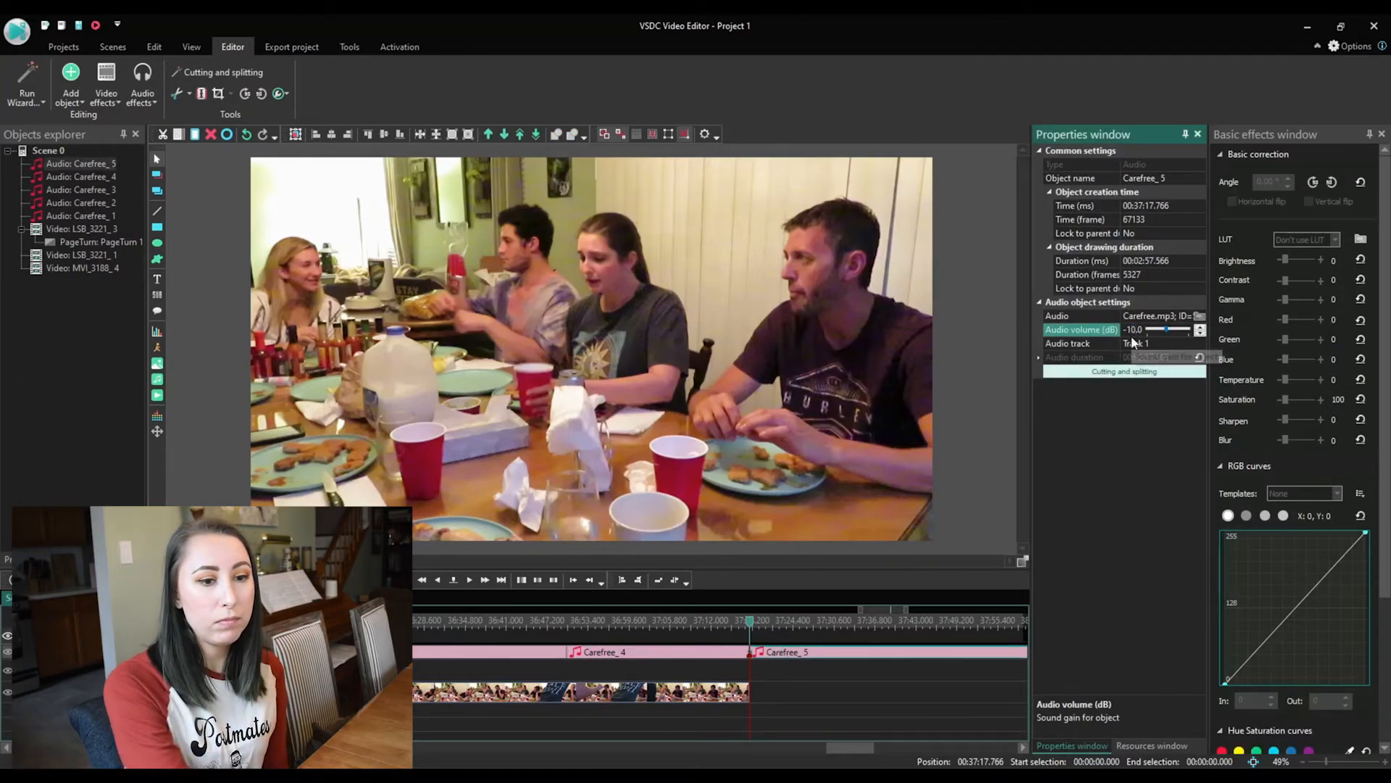
click(804, 701)
Step: Split the last Carefree clip a few seconds past the video's end, at 00:37:23.133, and delete the remainder
drag(837, 747, 842, 746)
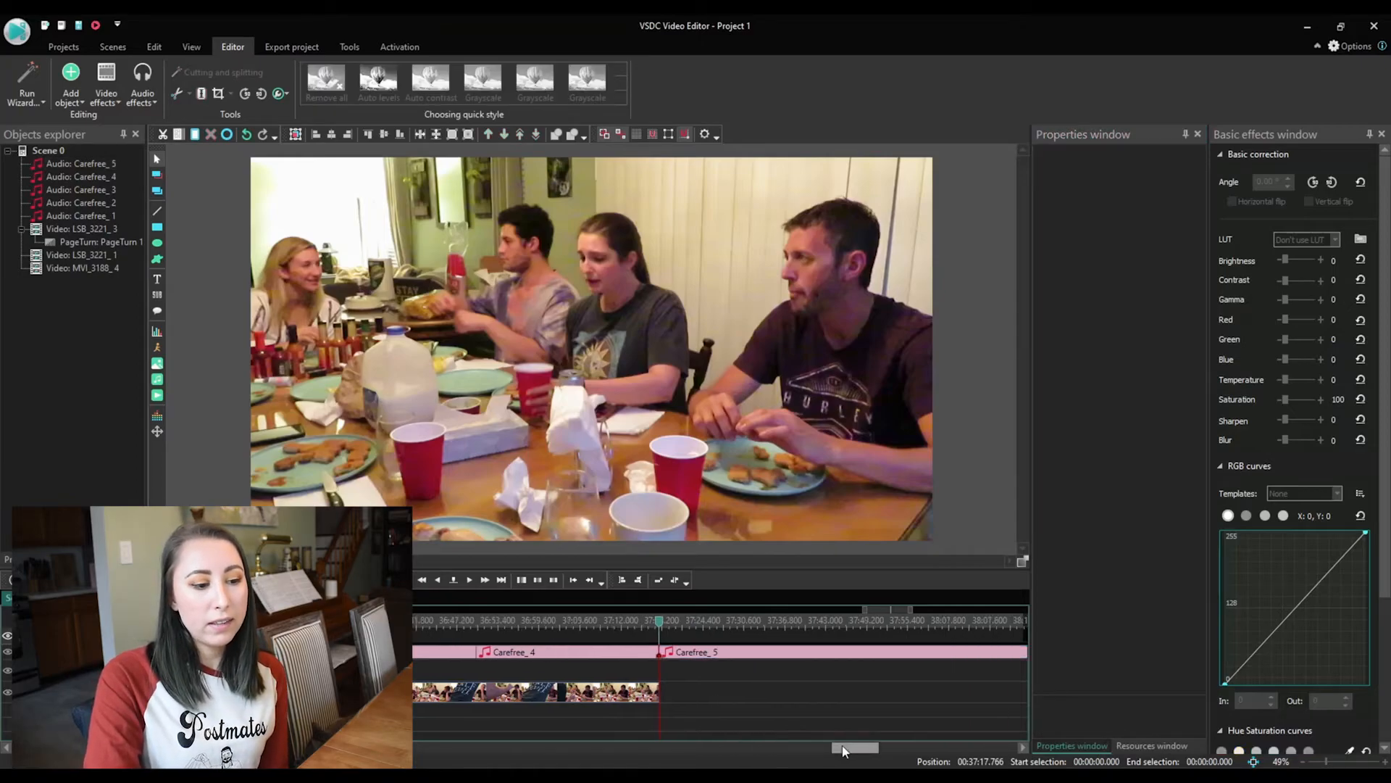
drag(659, 625, 685, 627)
click(684, 651)
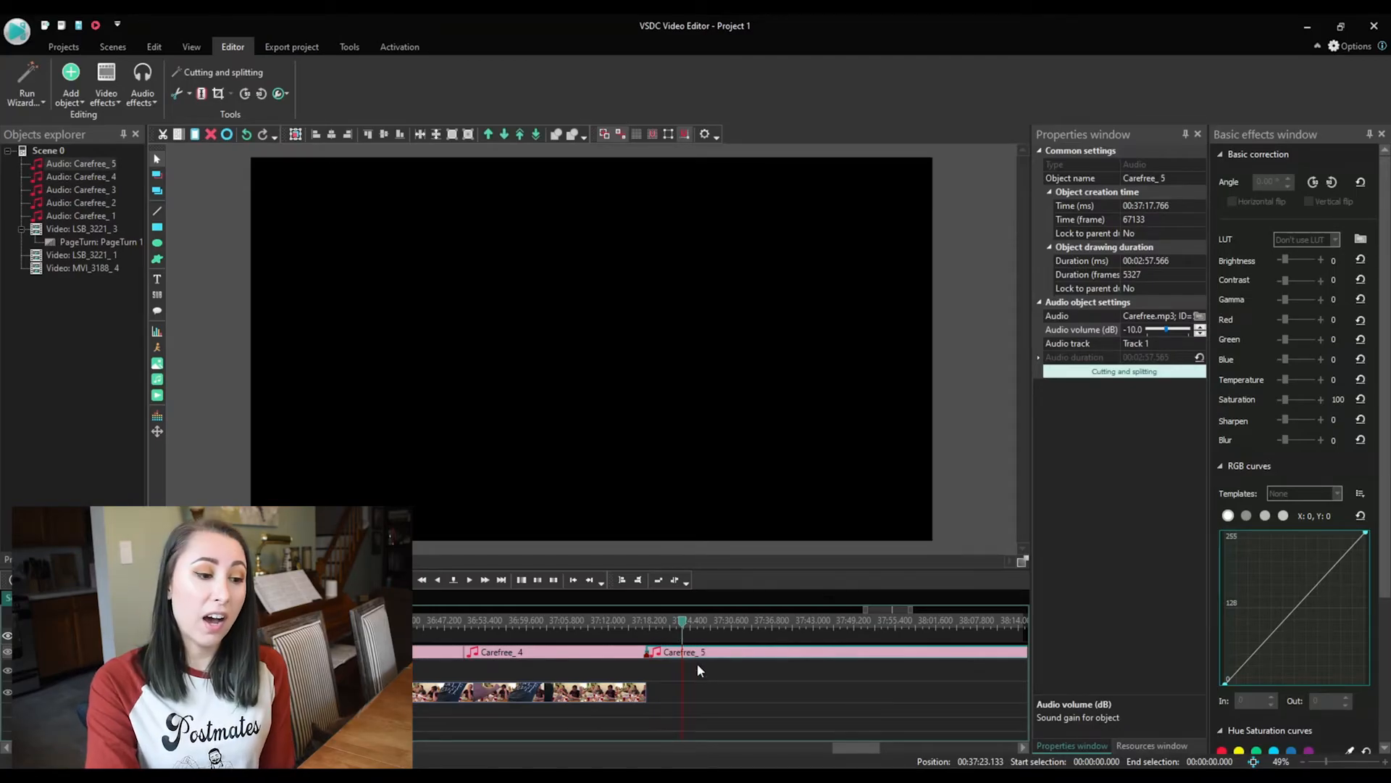
click(202, 93)
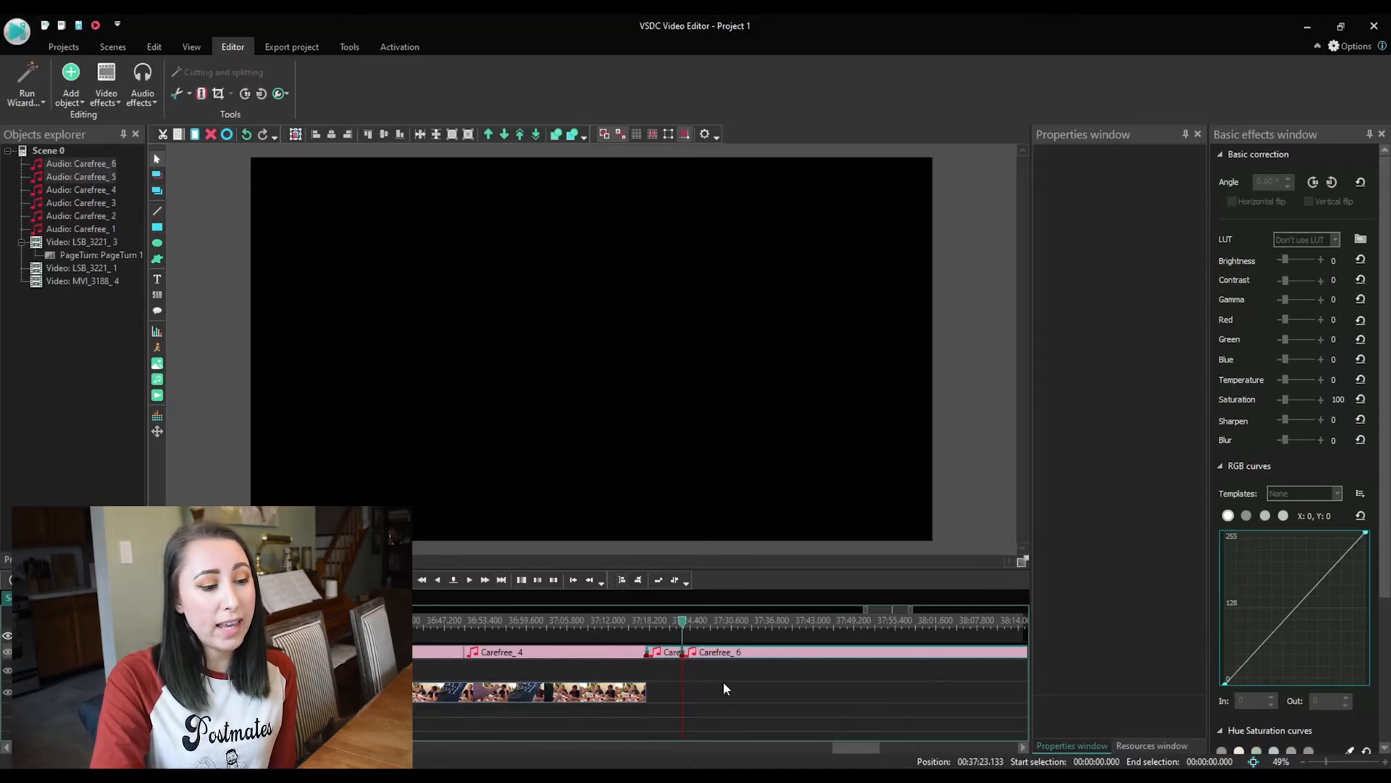
click(727, 655)
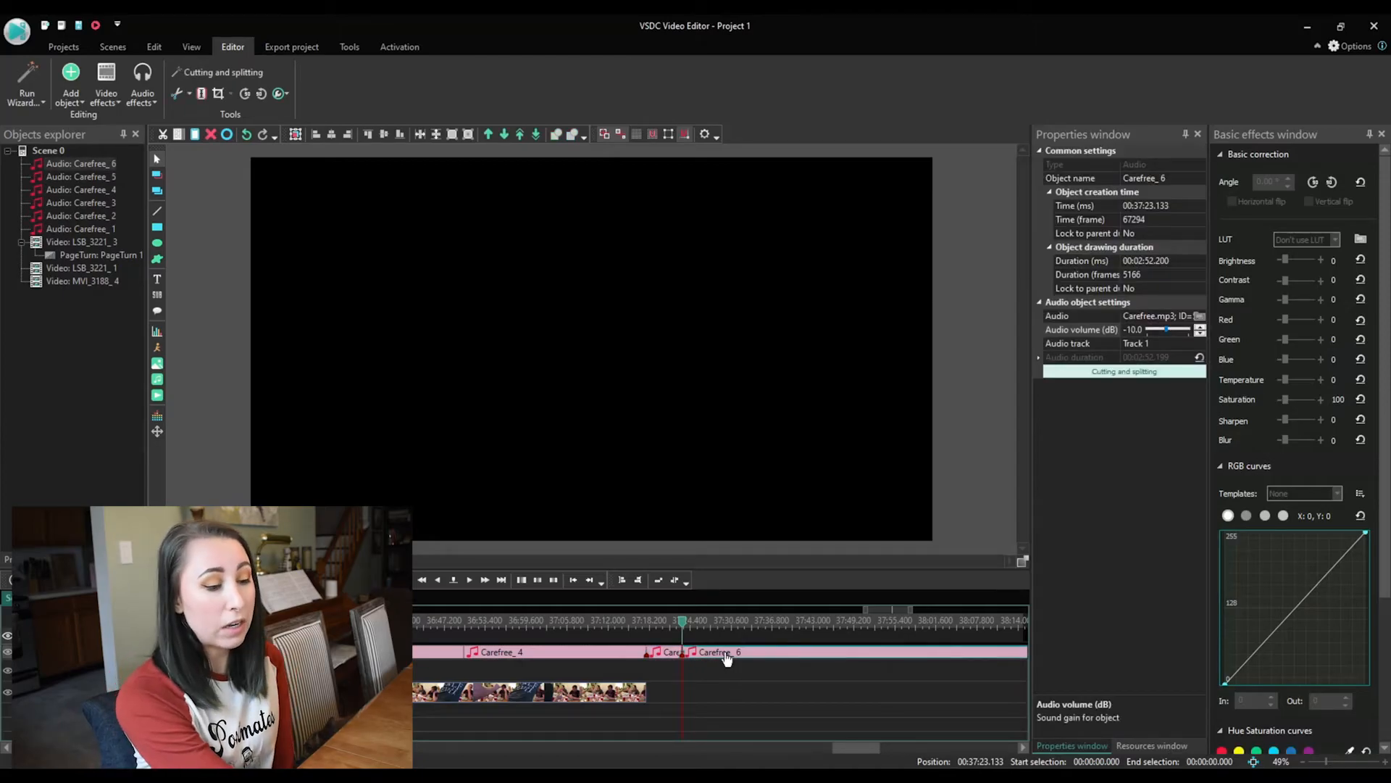
key(Delete)
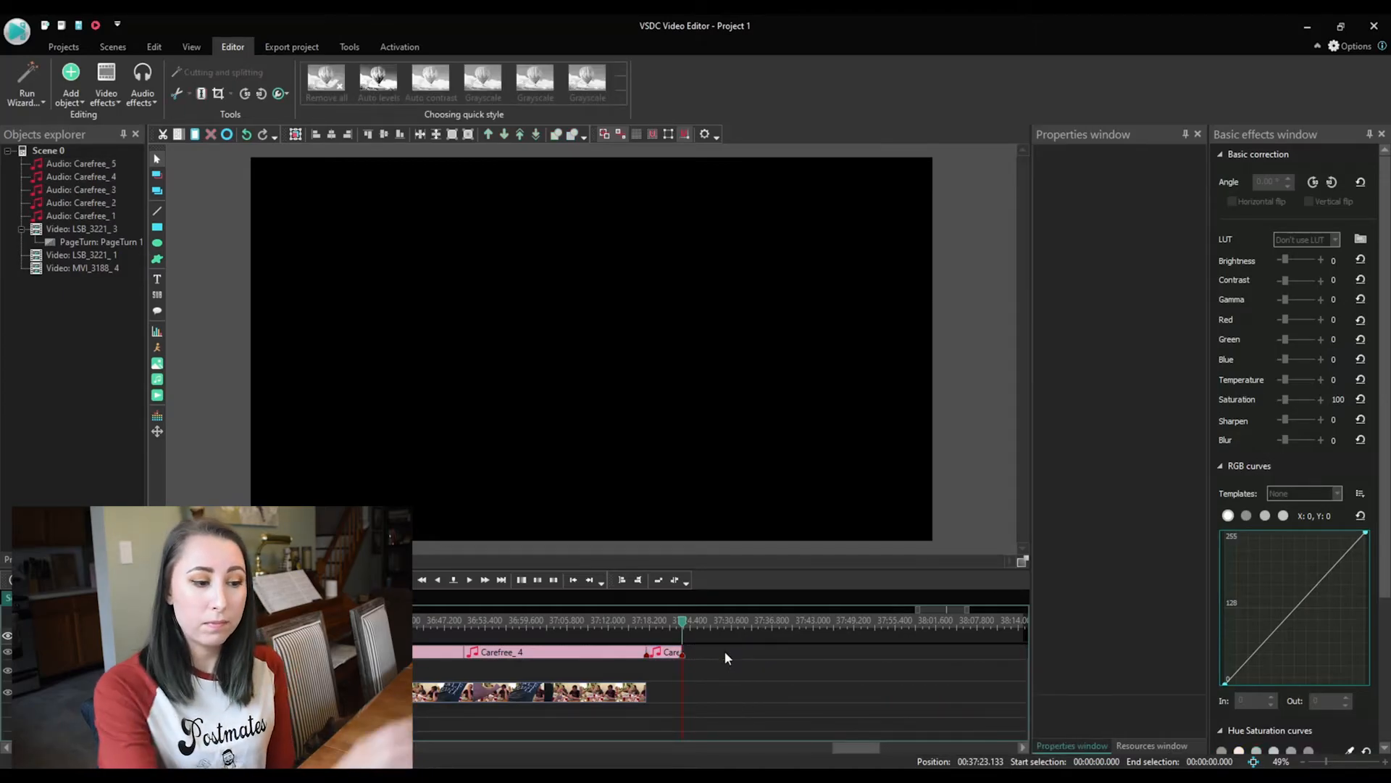
Step: Apply a Fade Out amplitude effect to the short final Carefree clip, positioned to the scene end
click(662, 656)
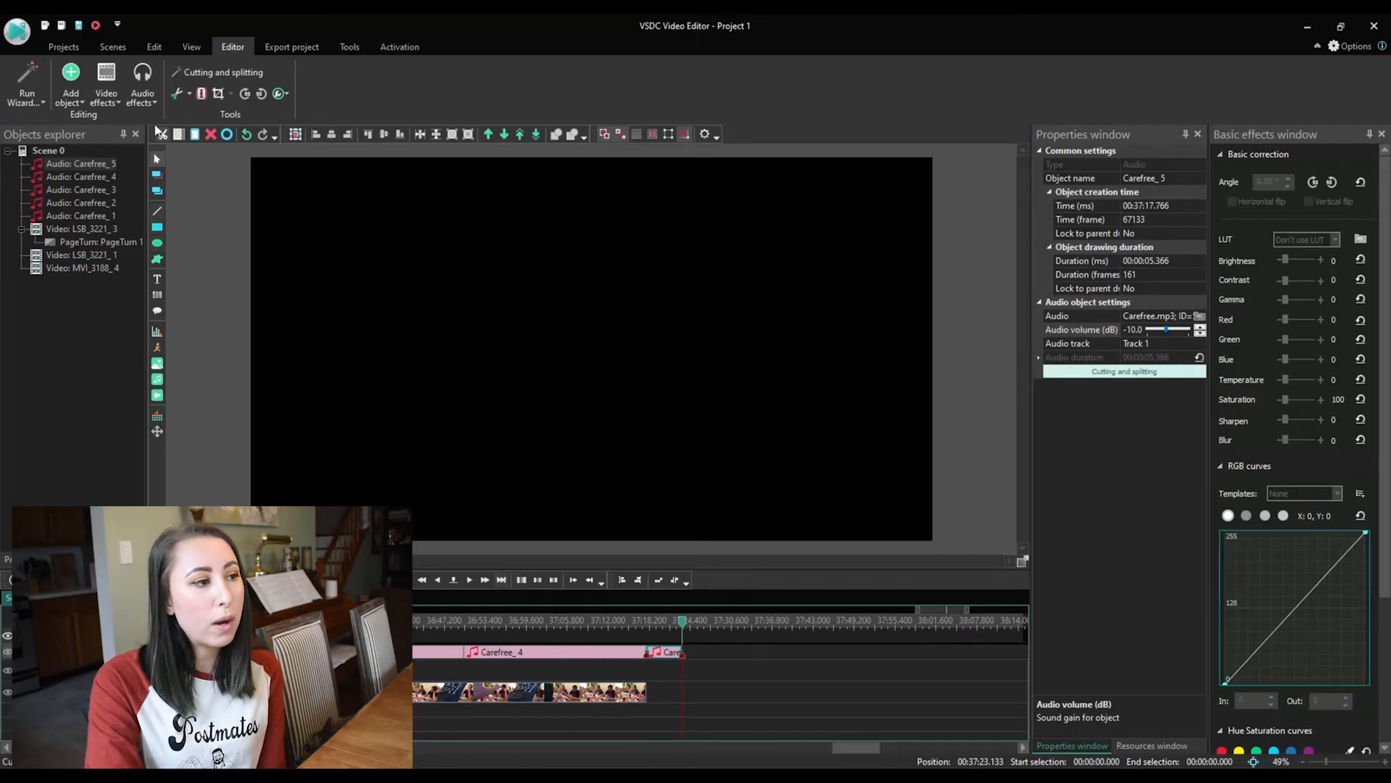
click(142, 83)
mouse_move(211, 116)
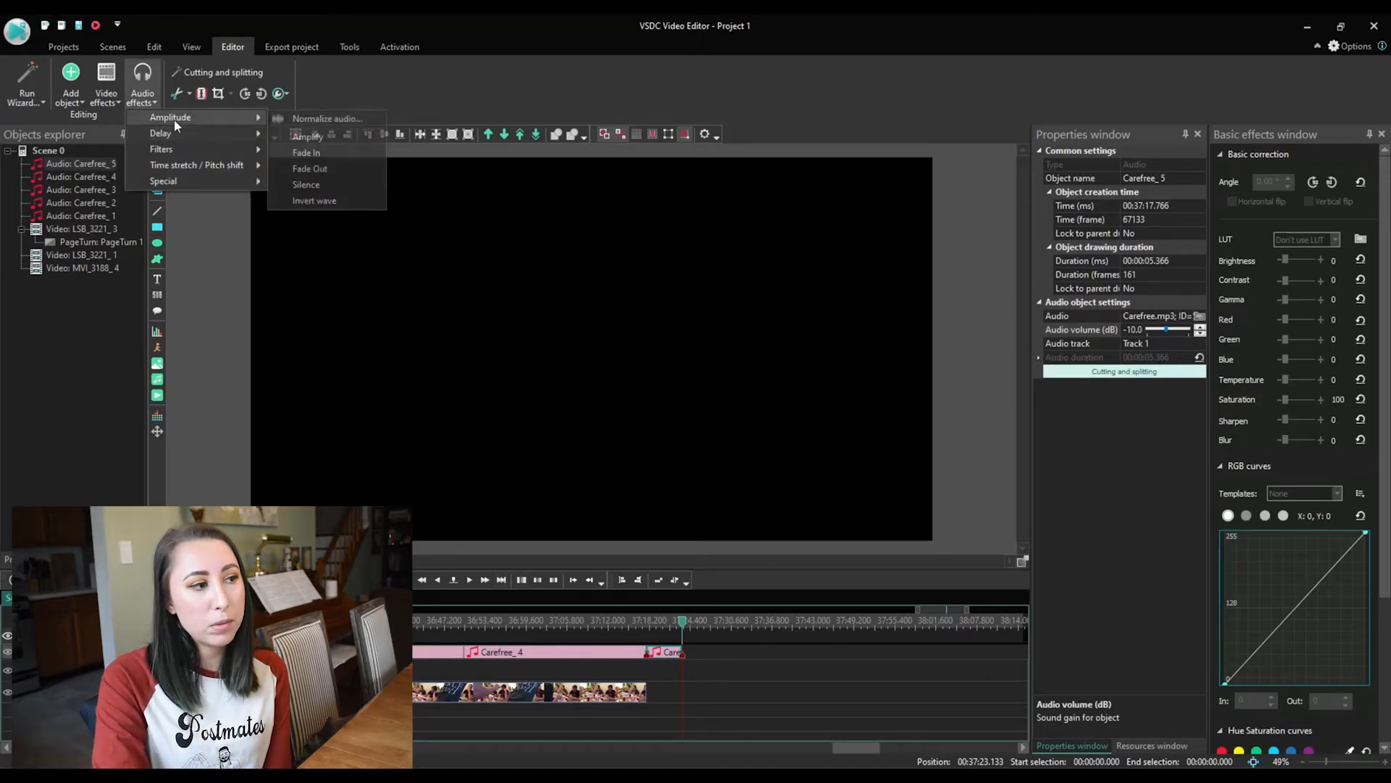
click(327, 165)
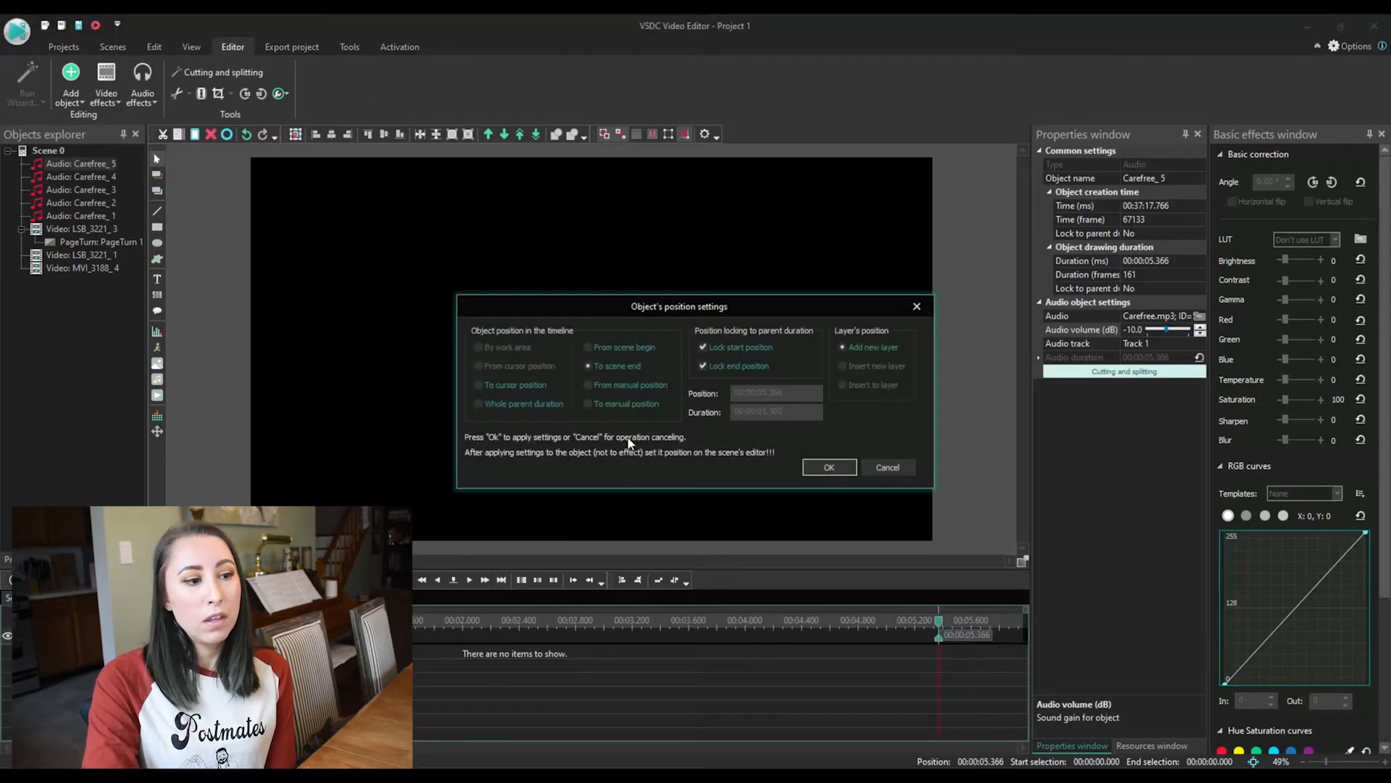
click(829, 467)
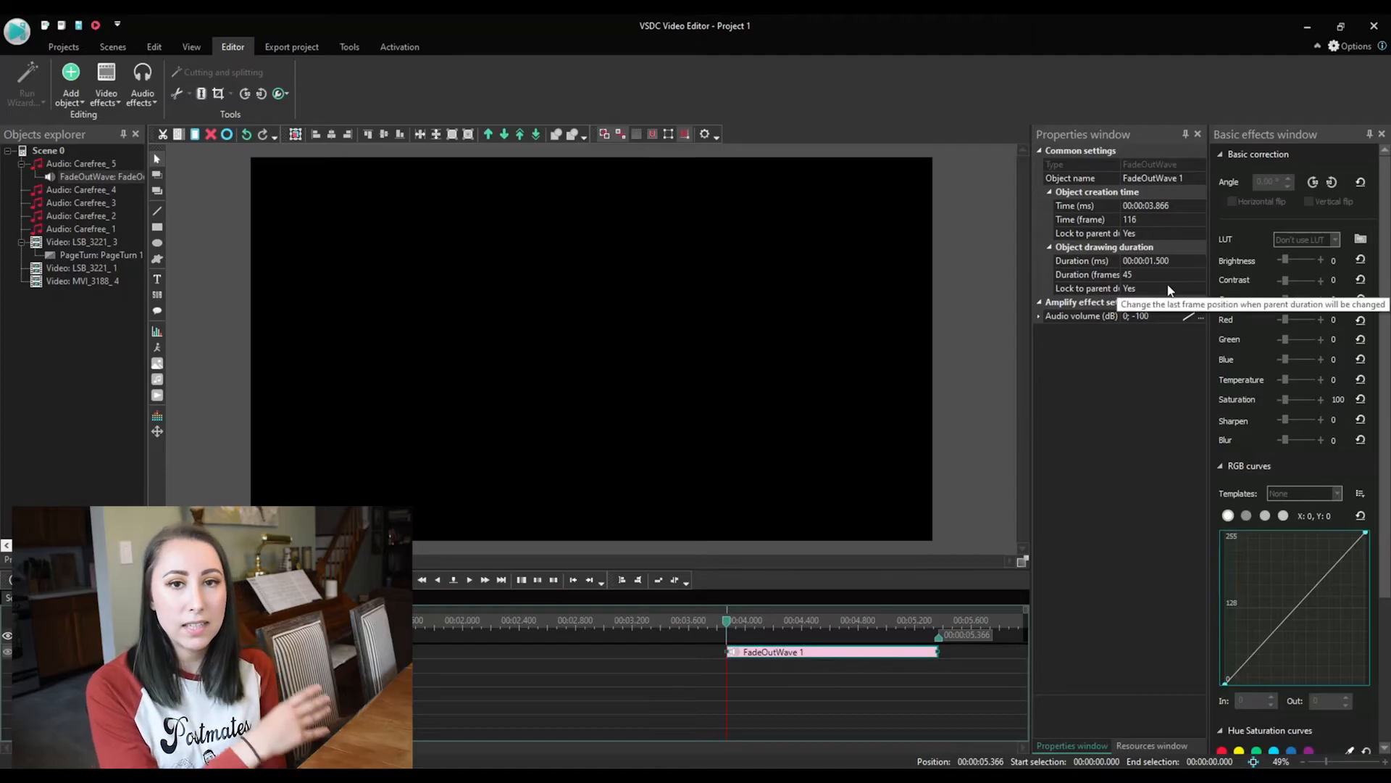
Step: Extend the fade-out over the whole final Carefree clip, 00:00:05.366 long, and play the ending in the main scene
drag(726, 652, 412, 652)
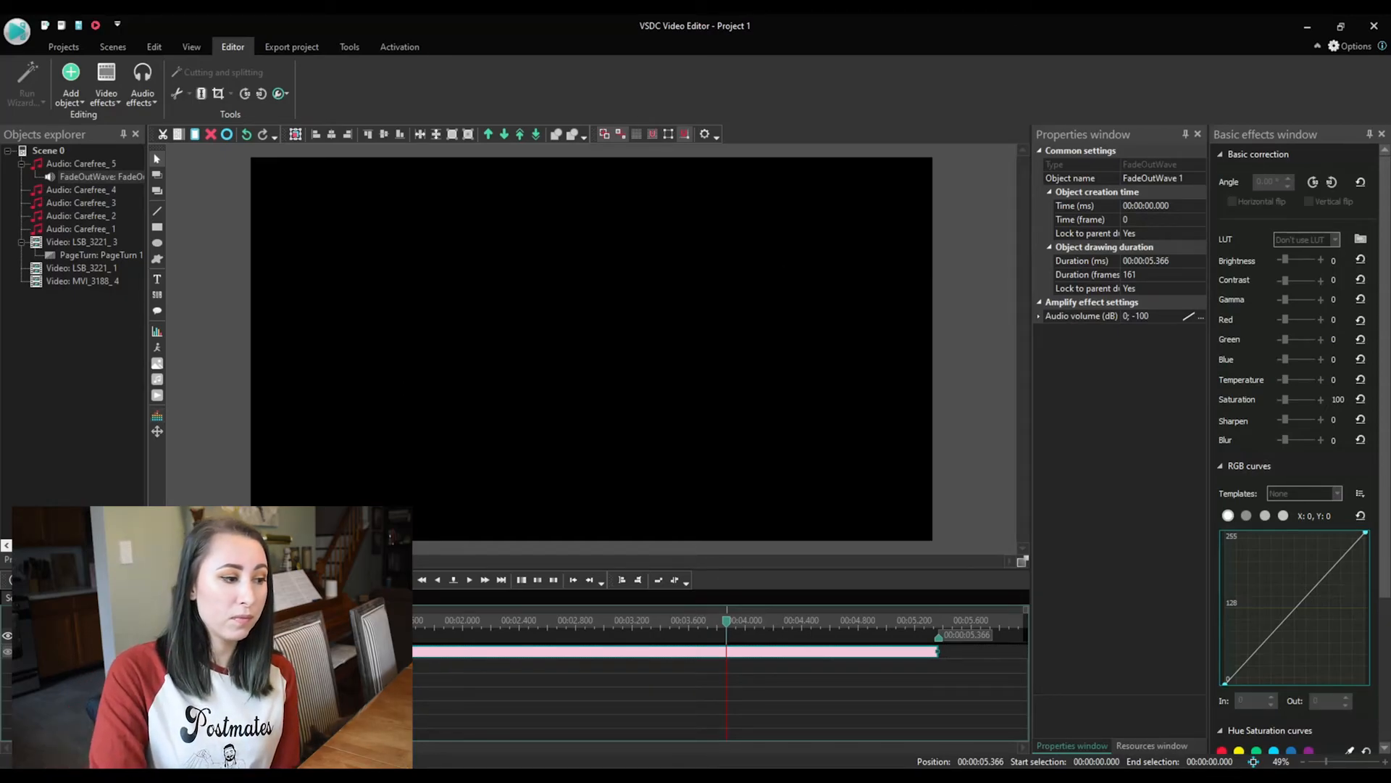
click(22, 598)
drag(946, 623, 937, 625)
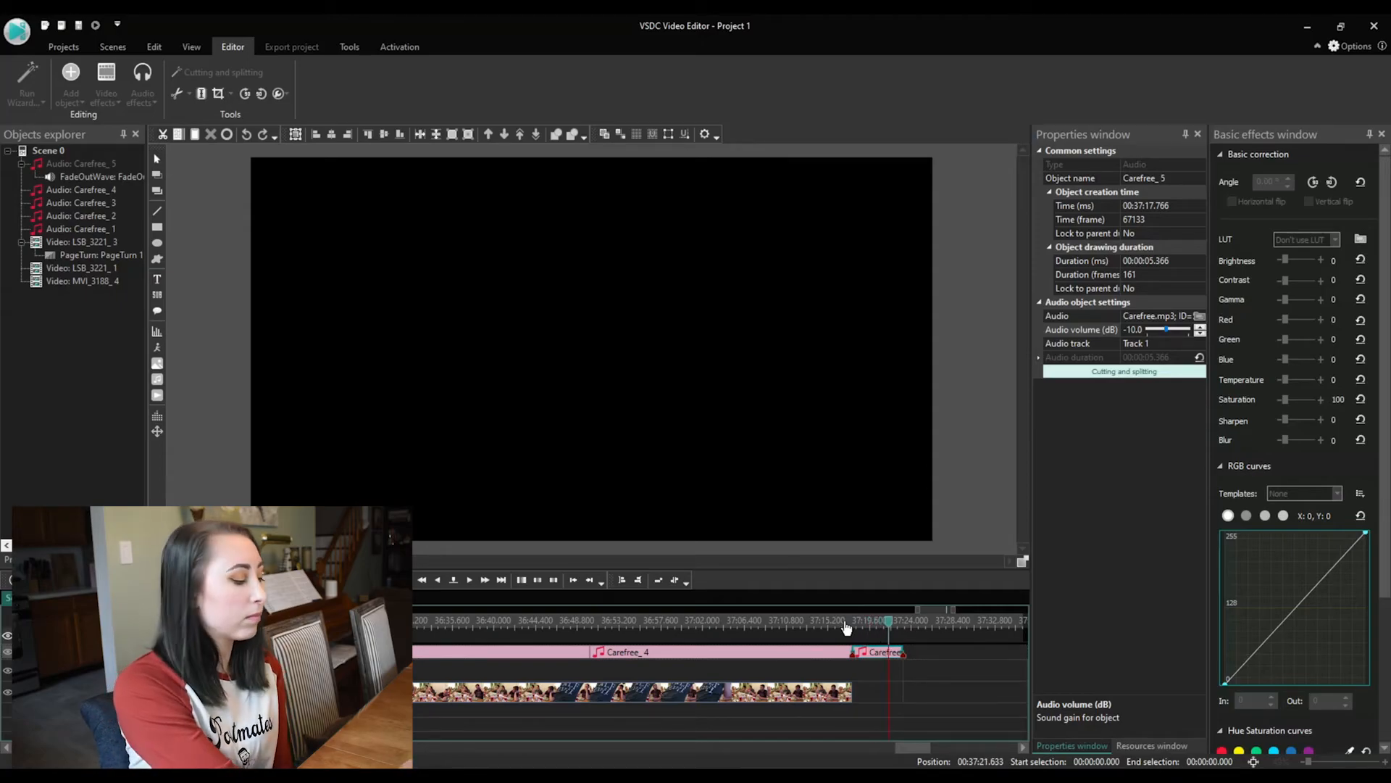
click(853, 621)
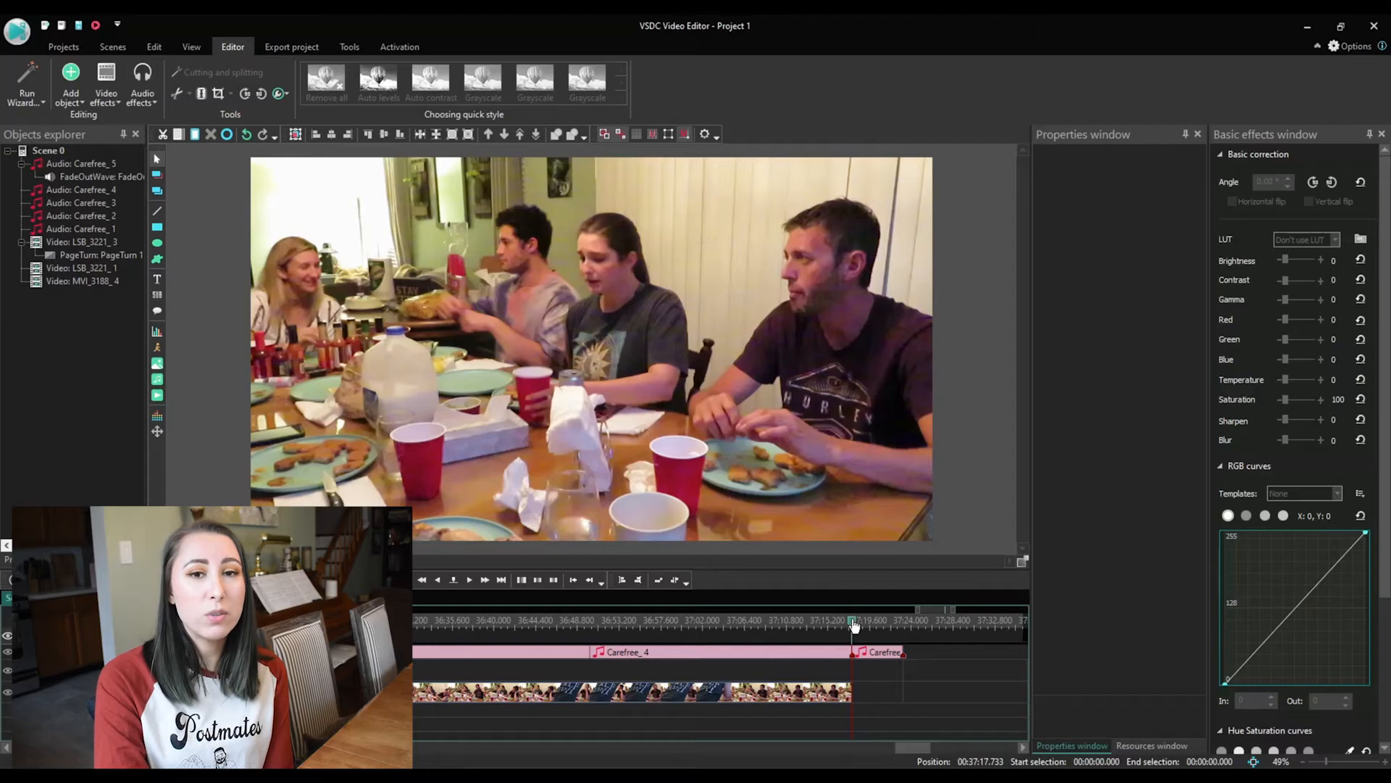
click(871, 661)
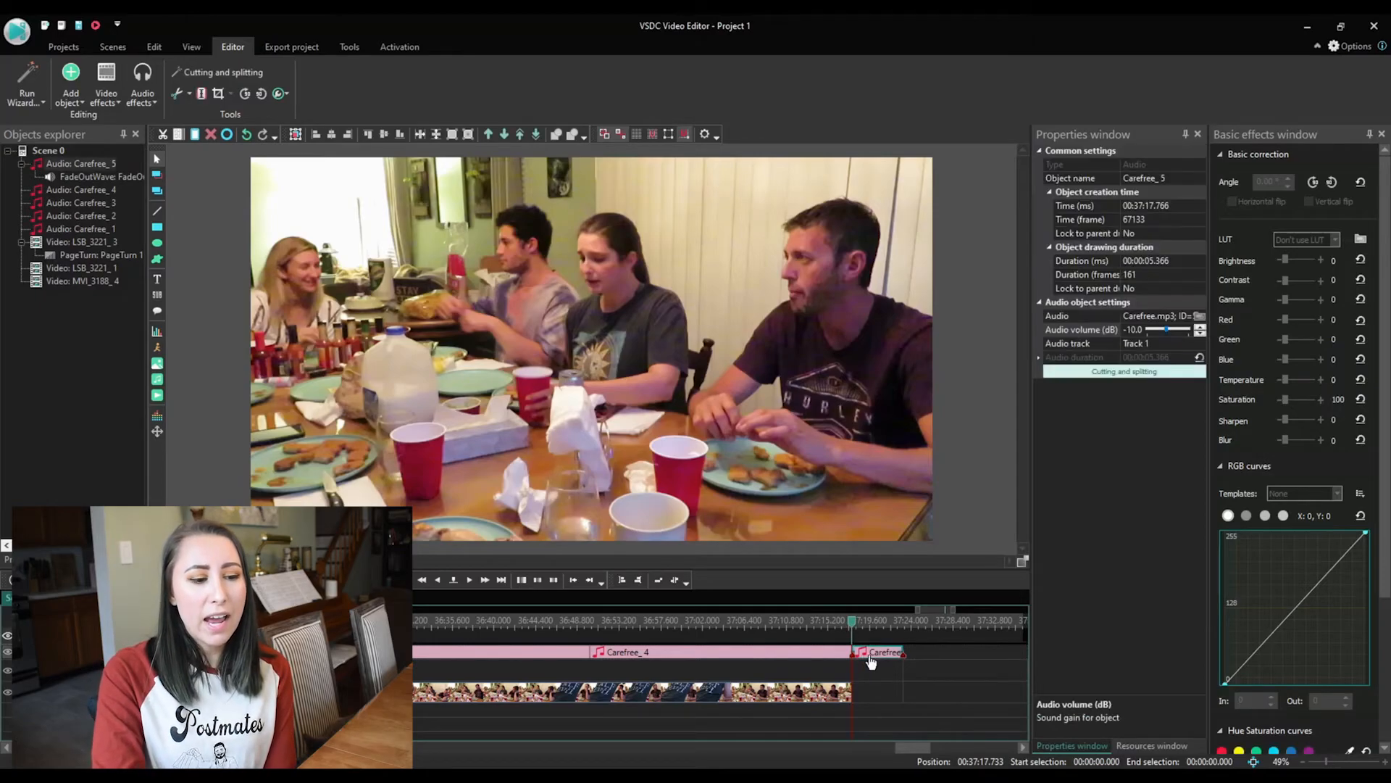
click(880, 675)
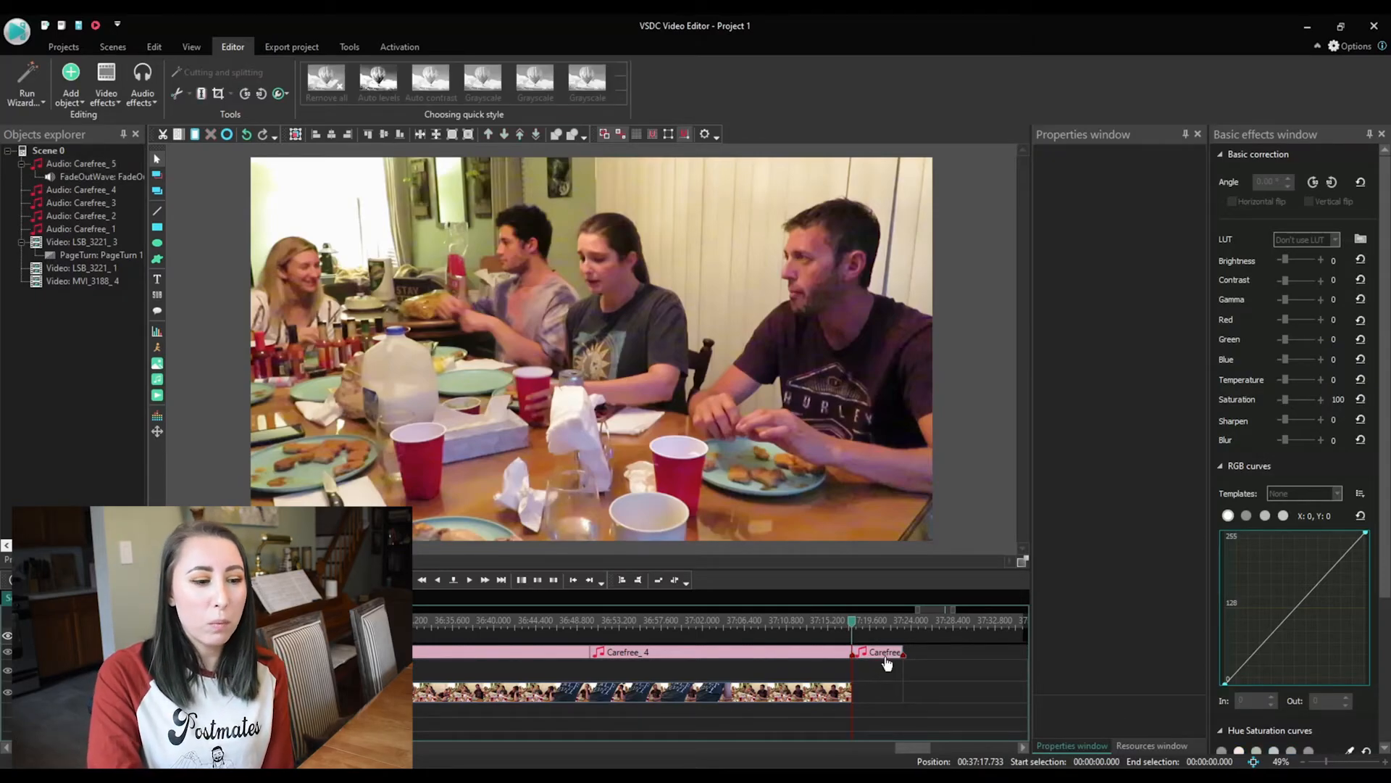
click(880, 654)
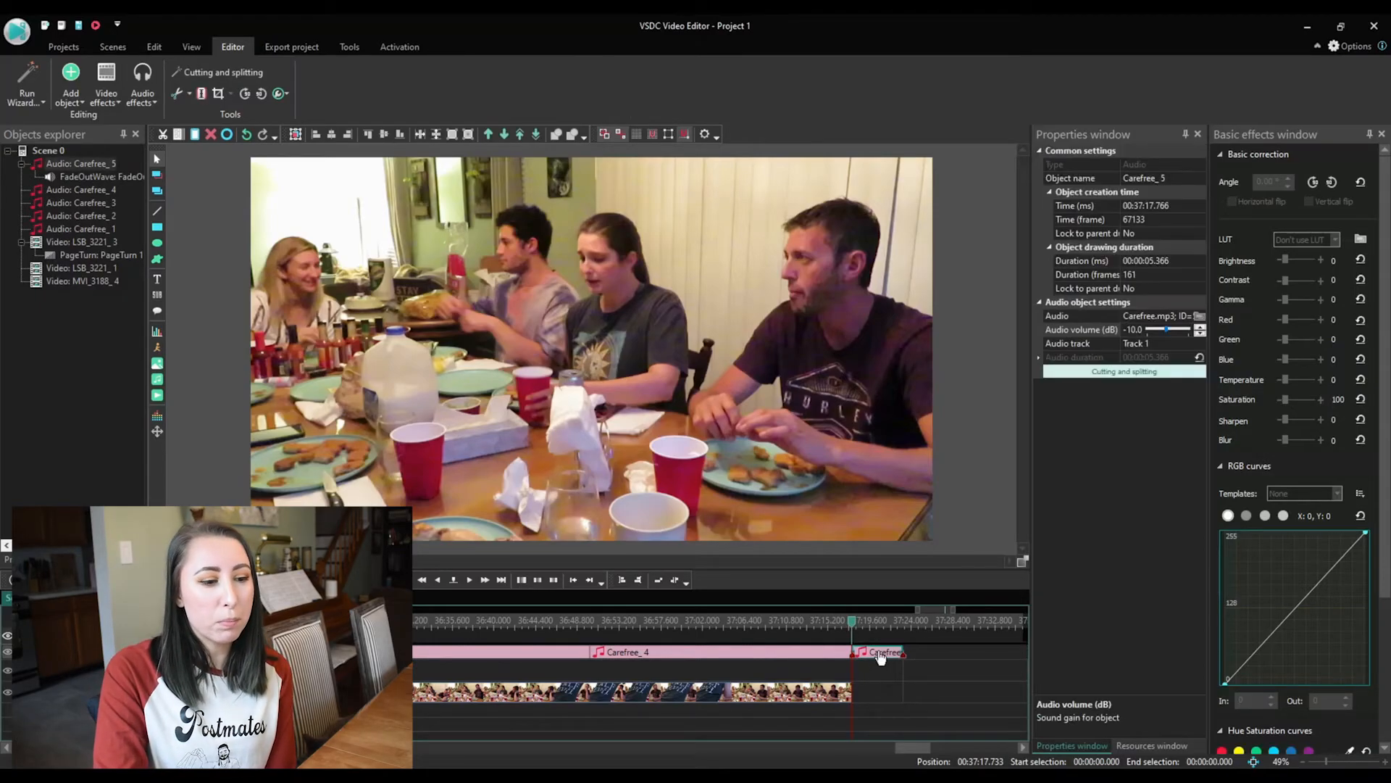
click(135, 98)
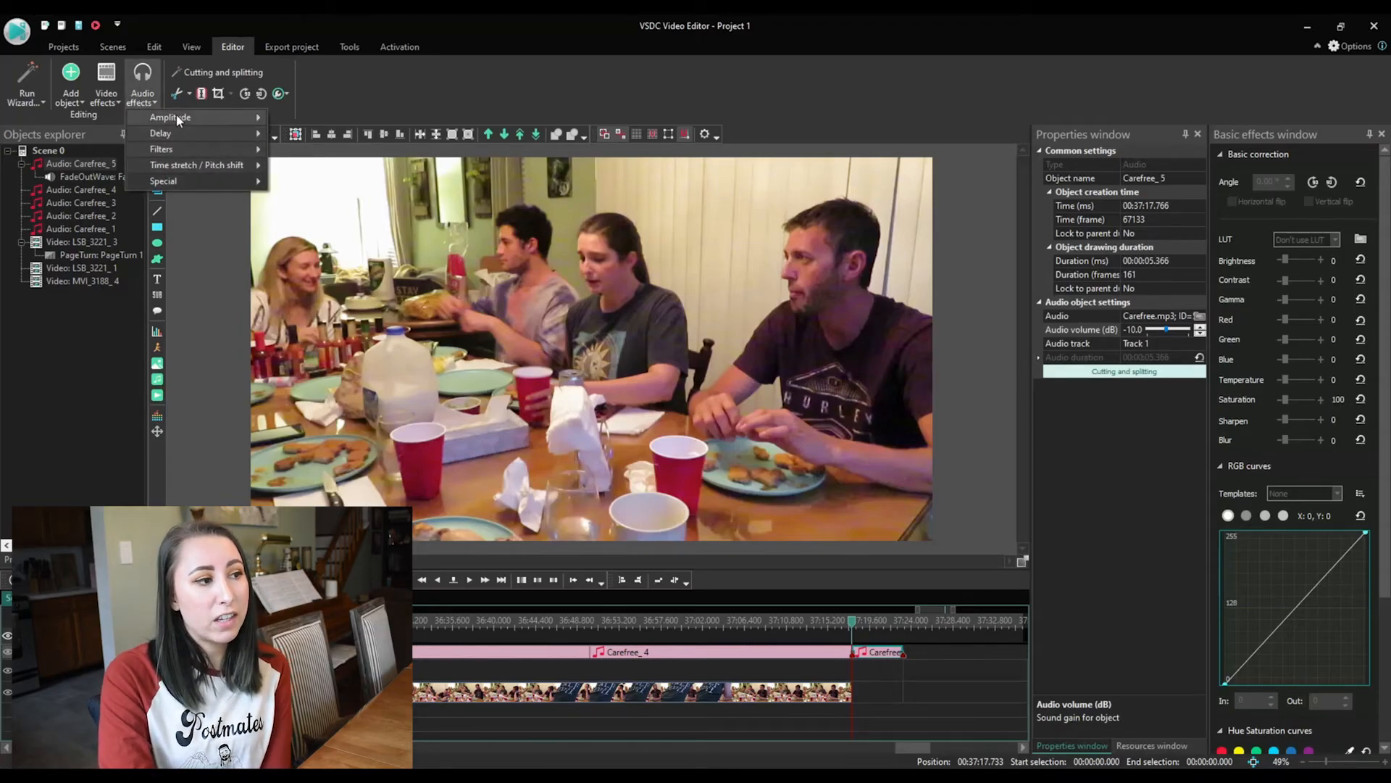
click(886, 686)
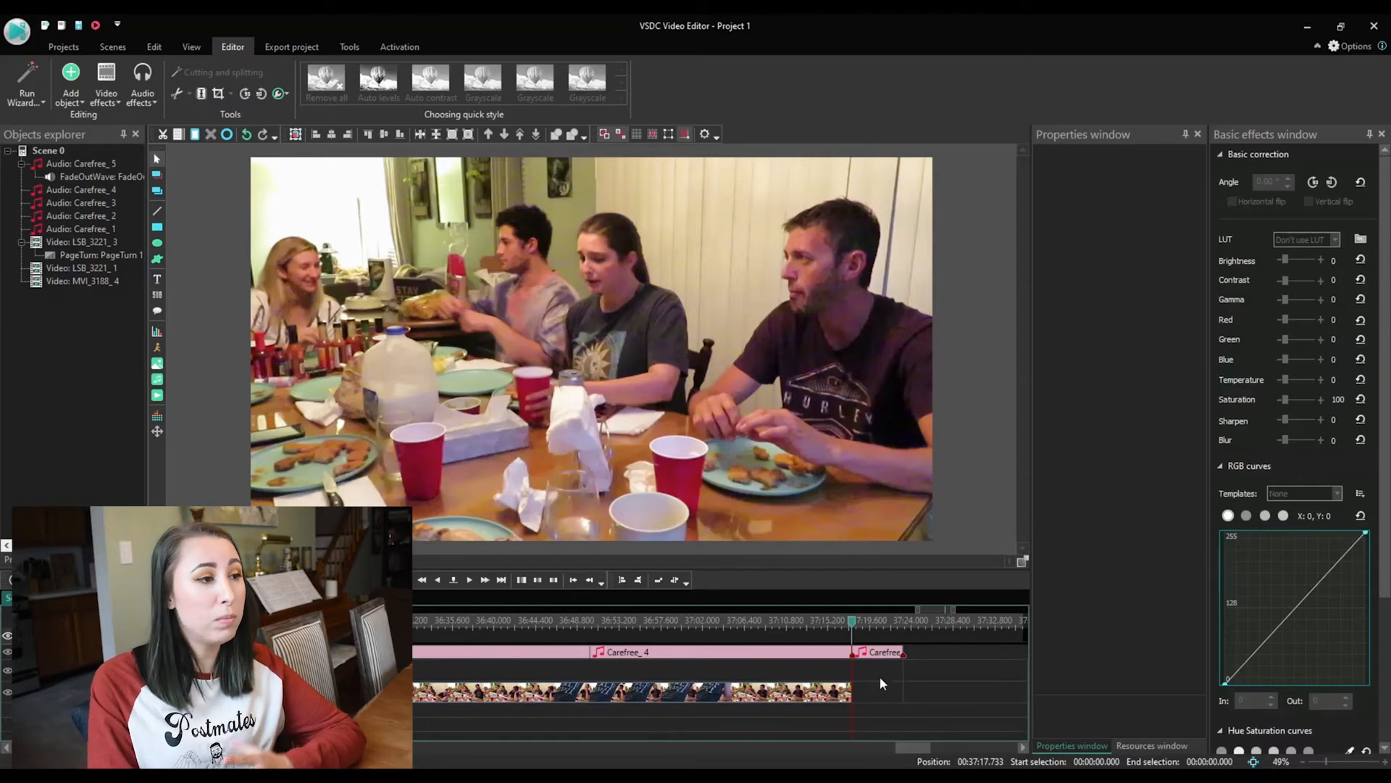
Step: Export the project for YouTube with the 1080p (Full HD) High Quality profile, continuing without the premium features
click(290, 47)
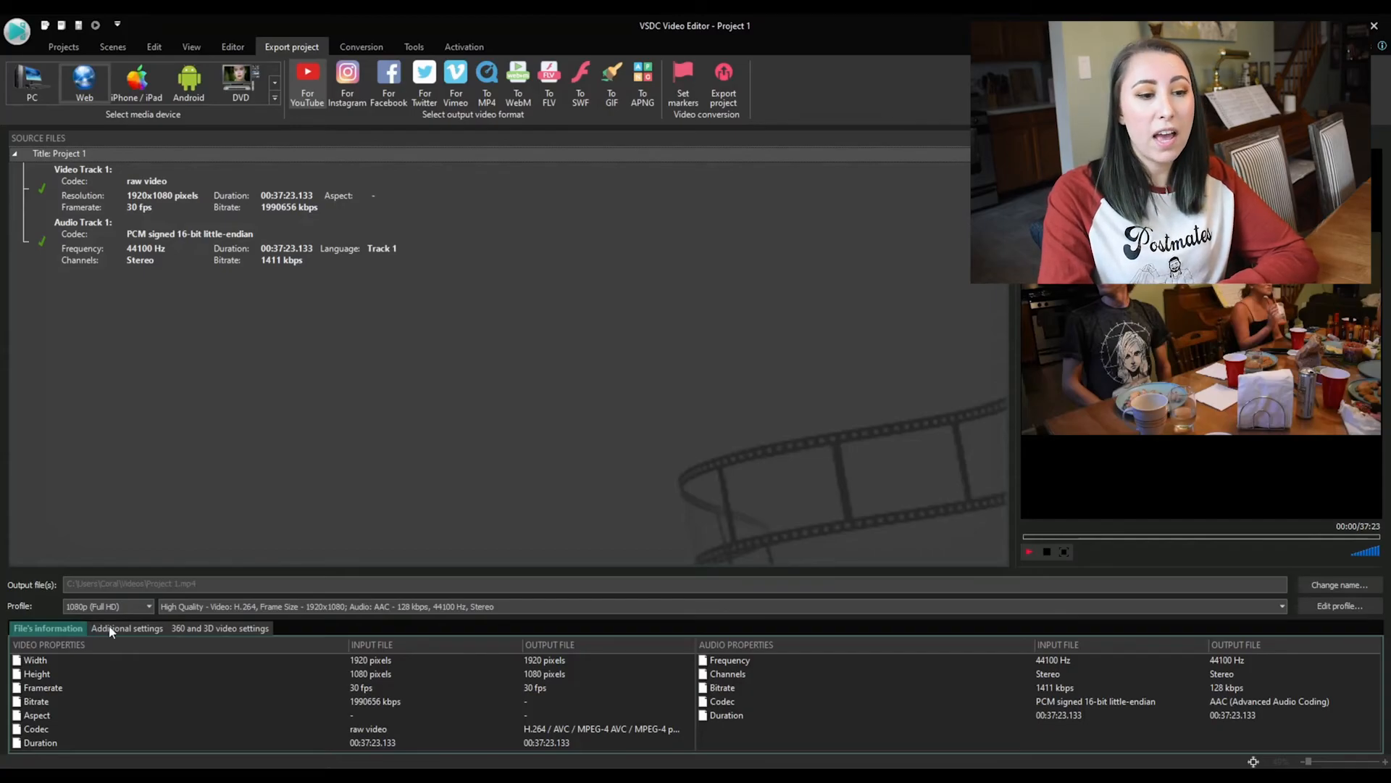
click(723, 85)
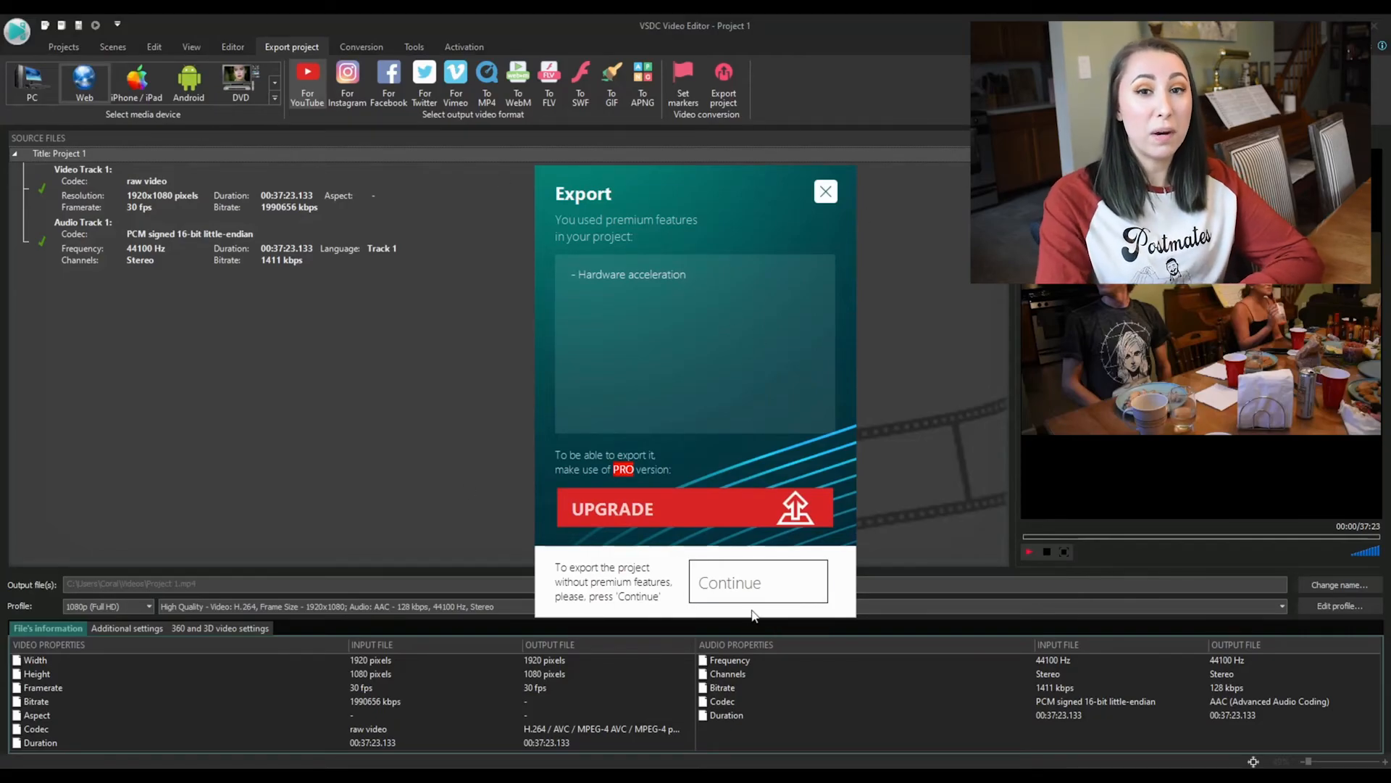
click(758, 587)
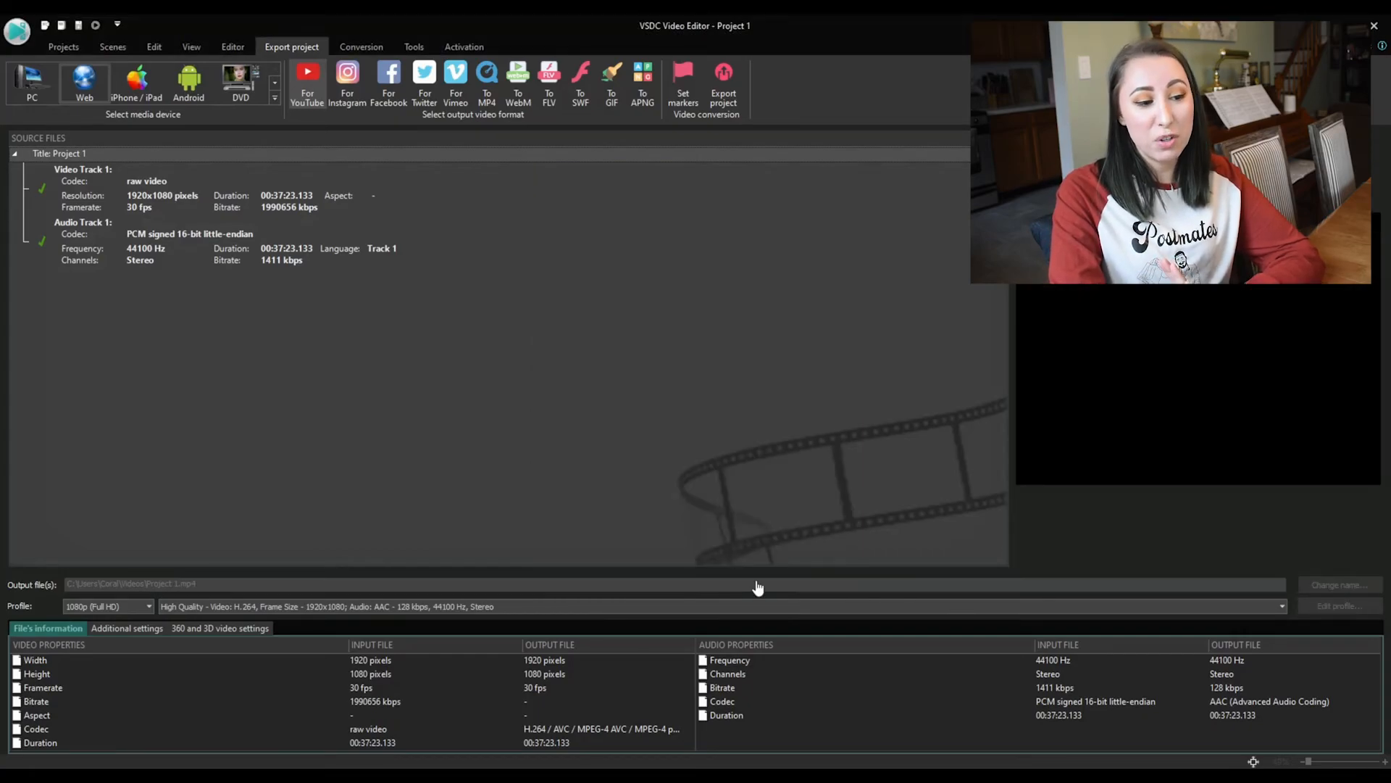